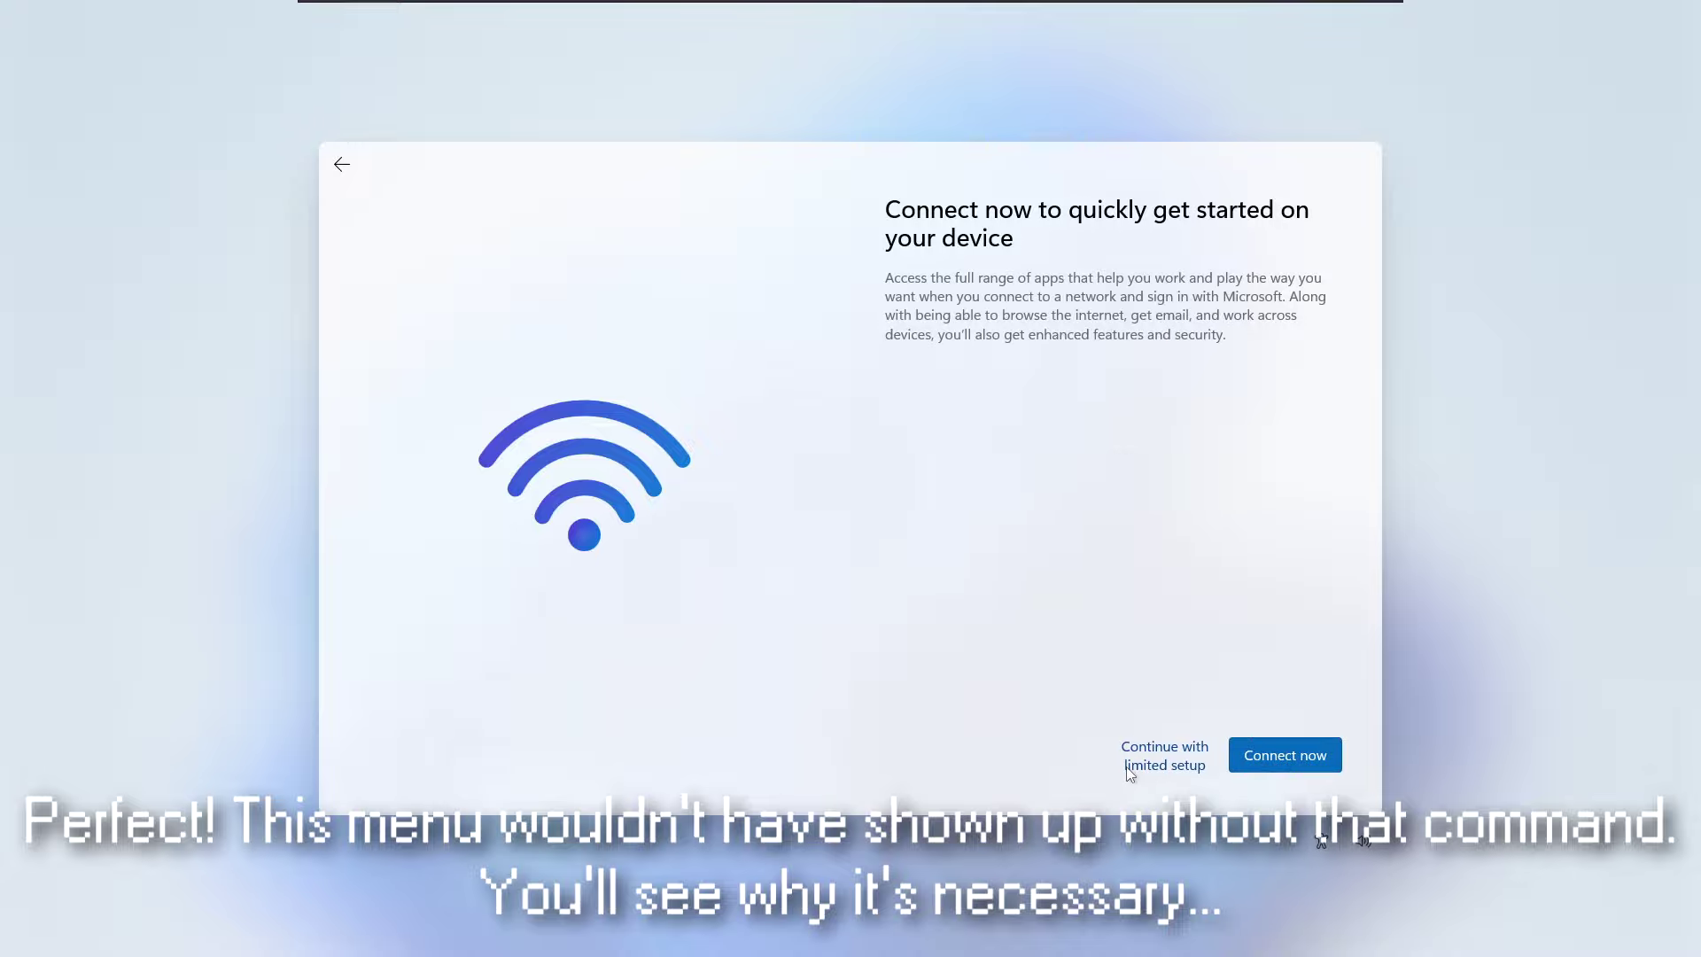
- Complete the device setup with limited setup, entering the local user's name, leaving the password blank and accepting the default privacy settings
click(1169, 760)
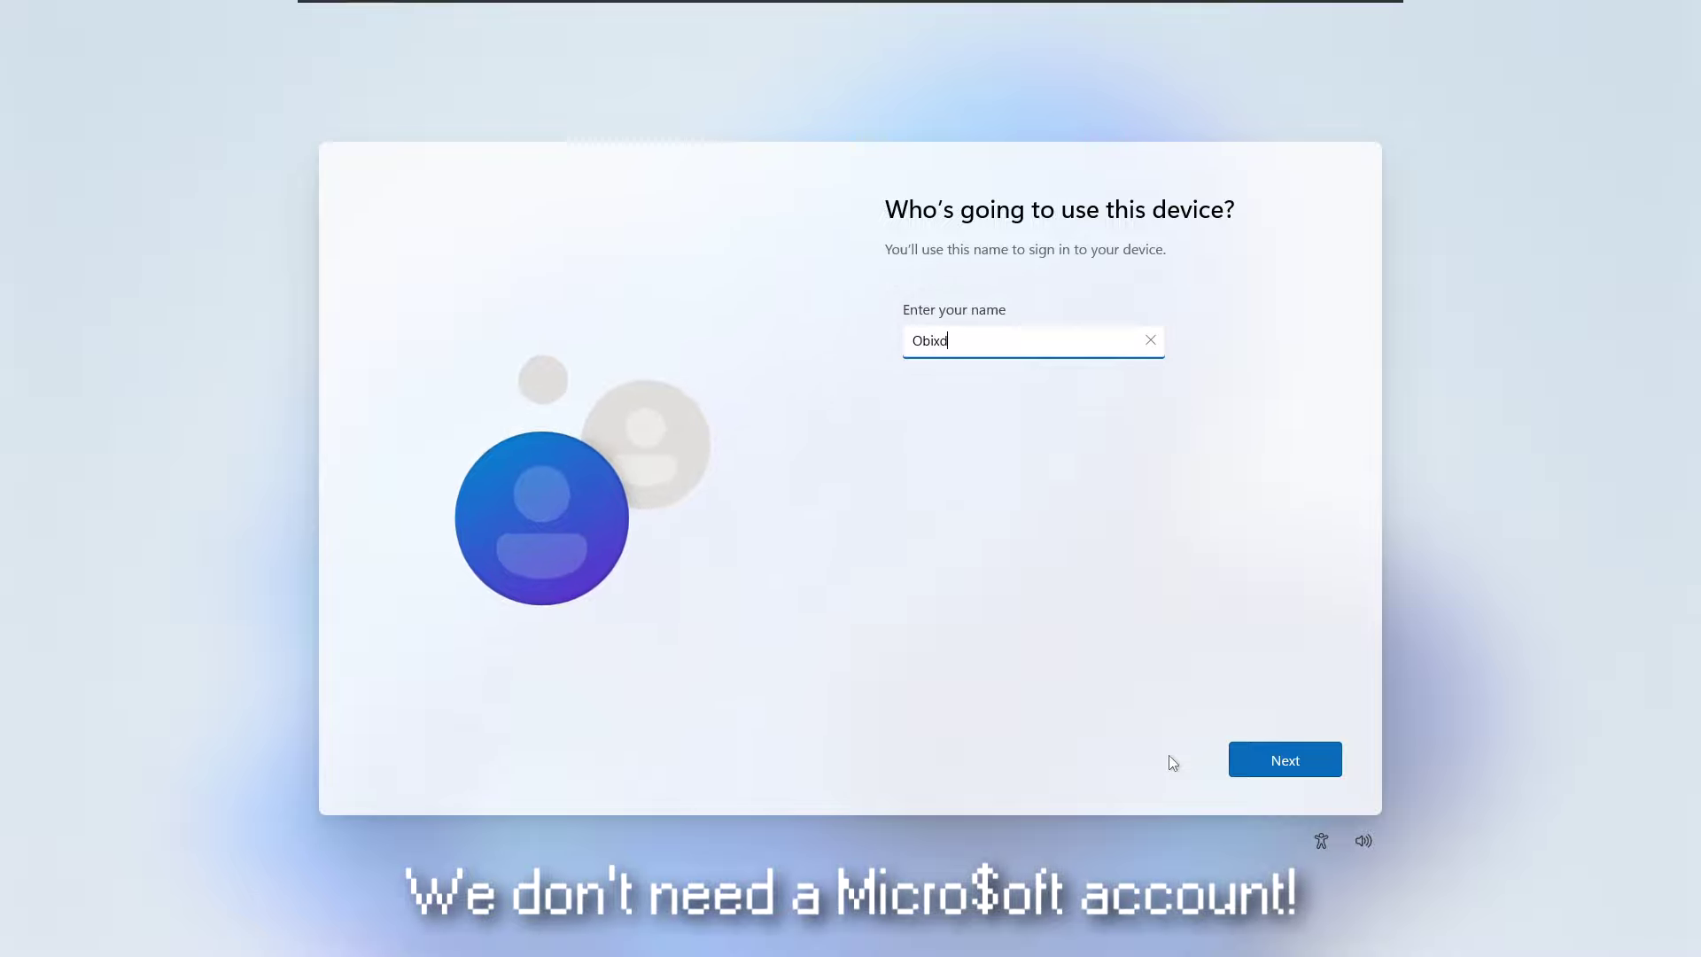
click(1276, 764)
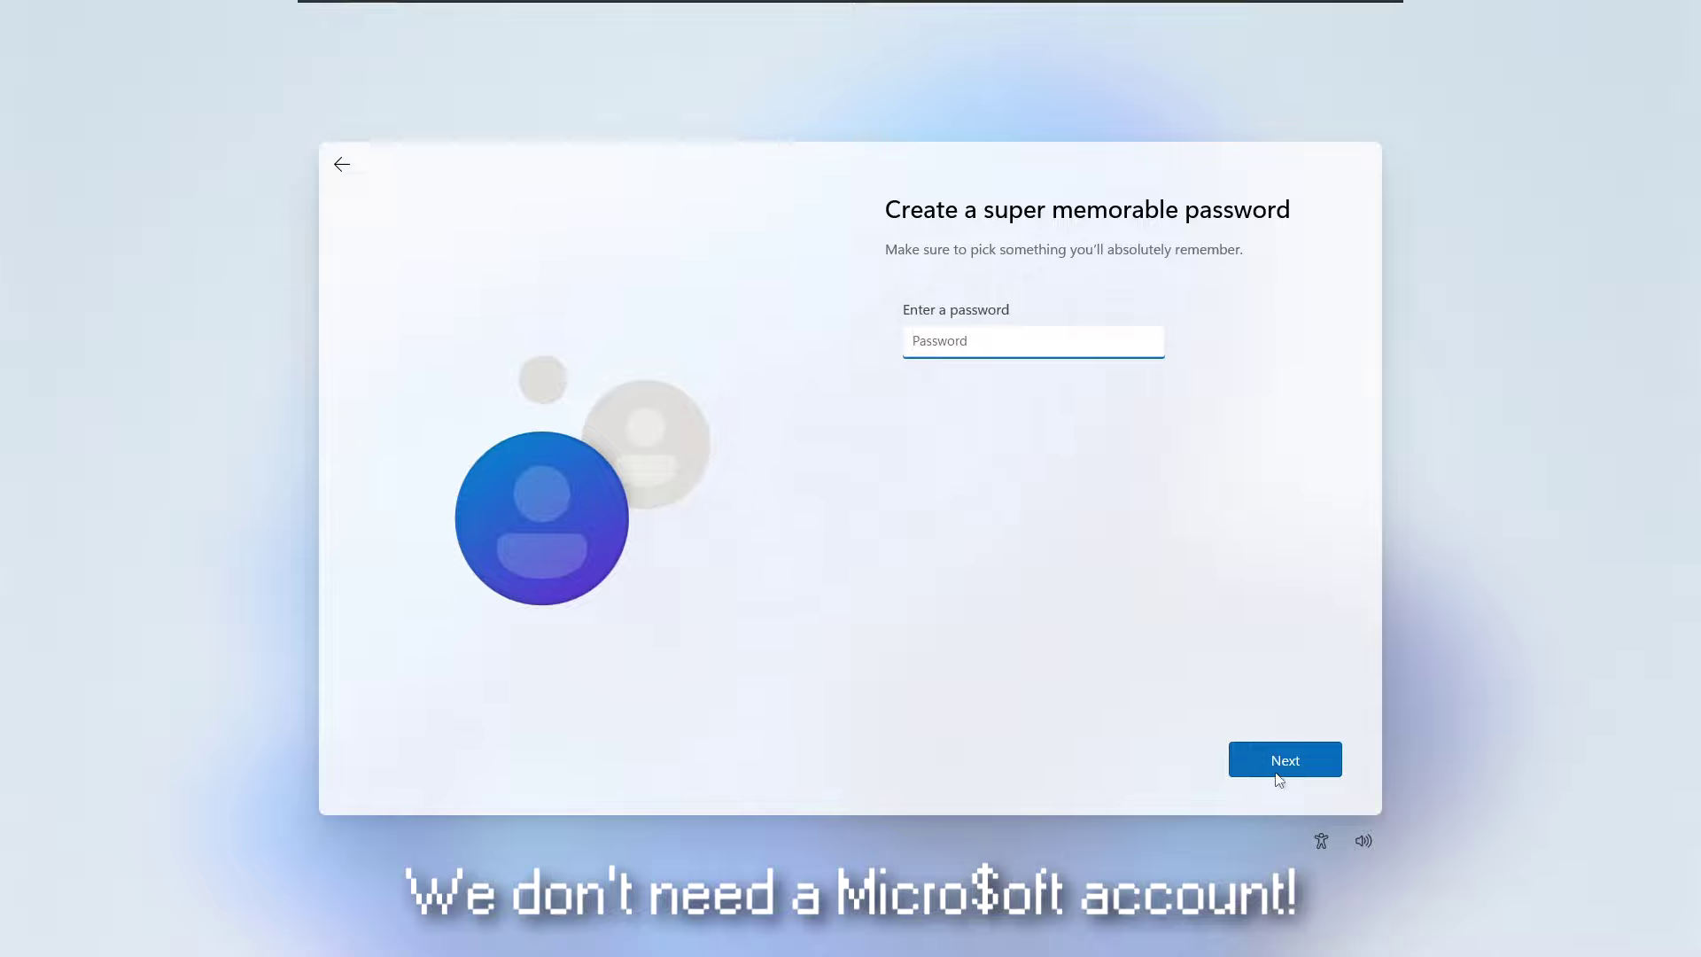
click(1275, 771)
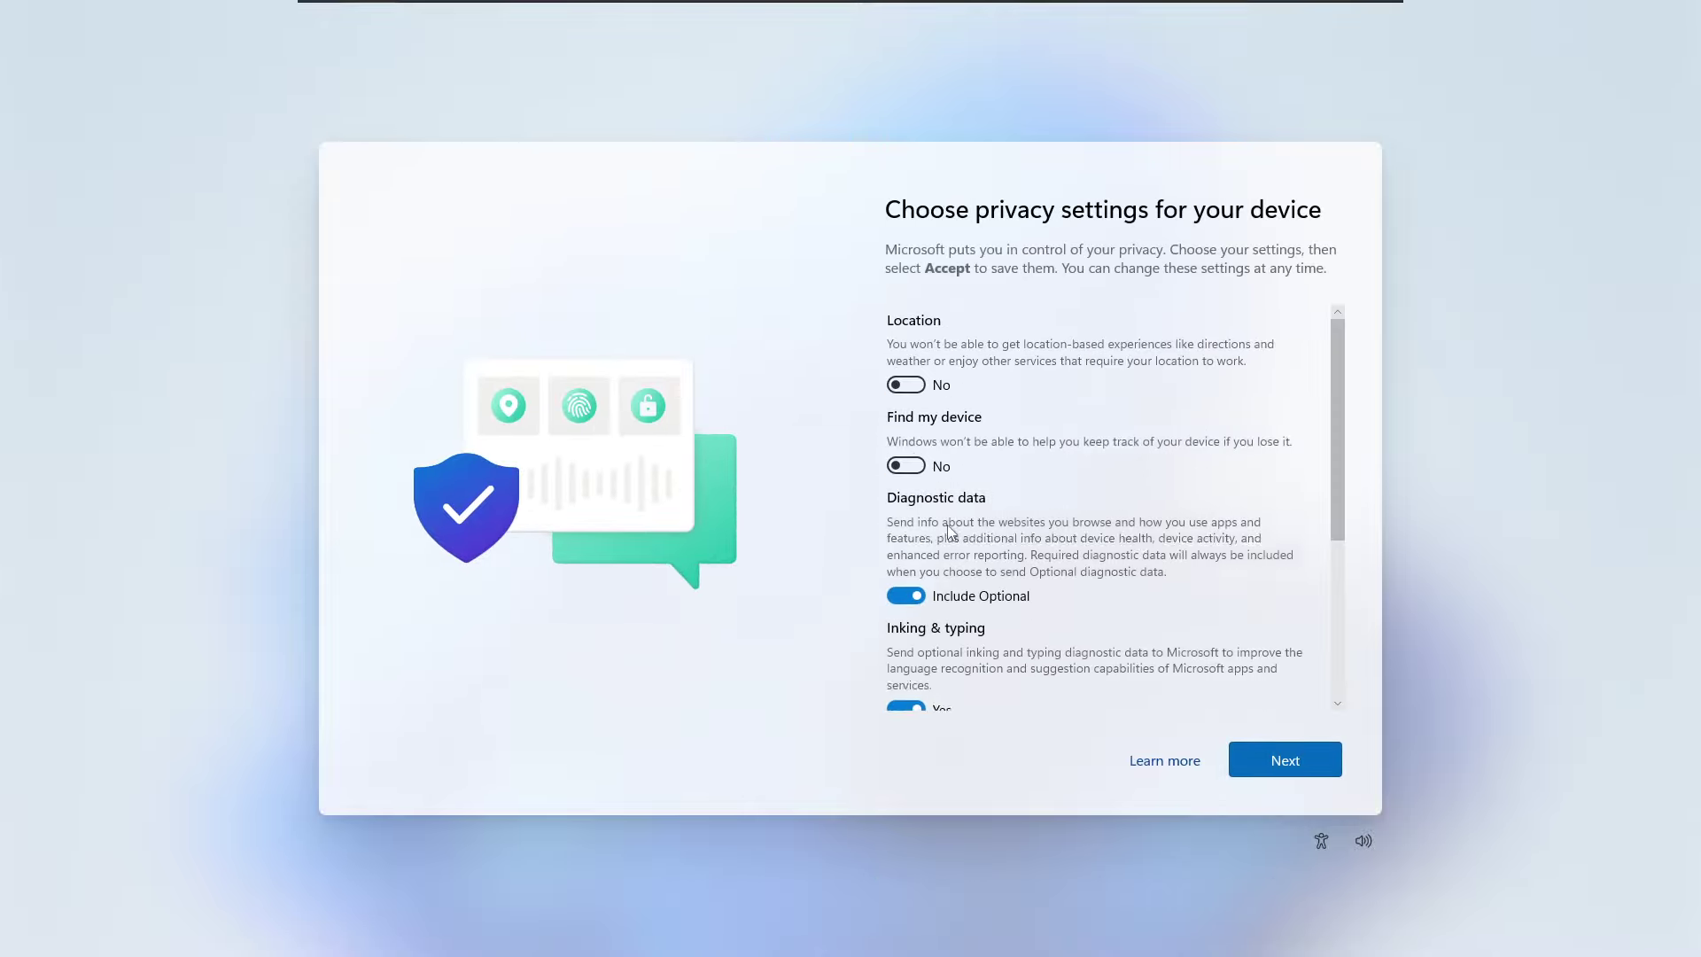
click(1274, 766)
click(1269, 766)
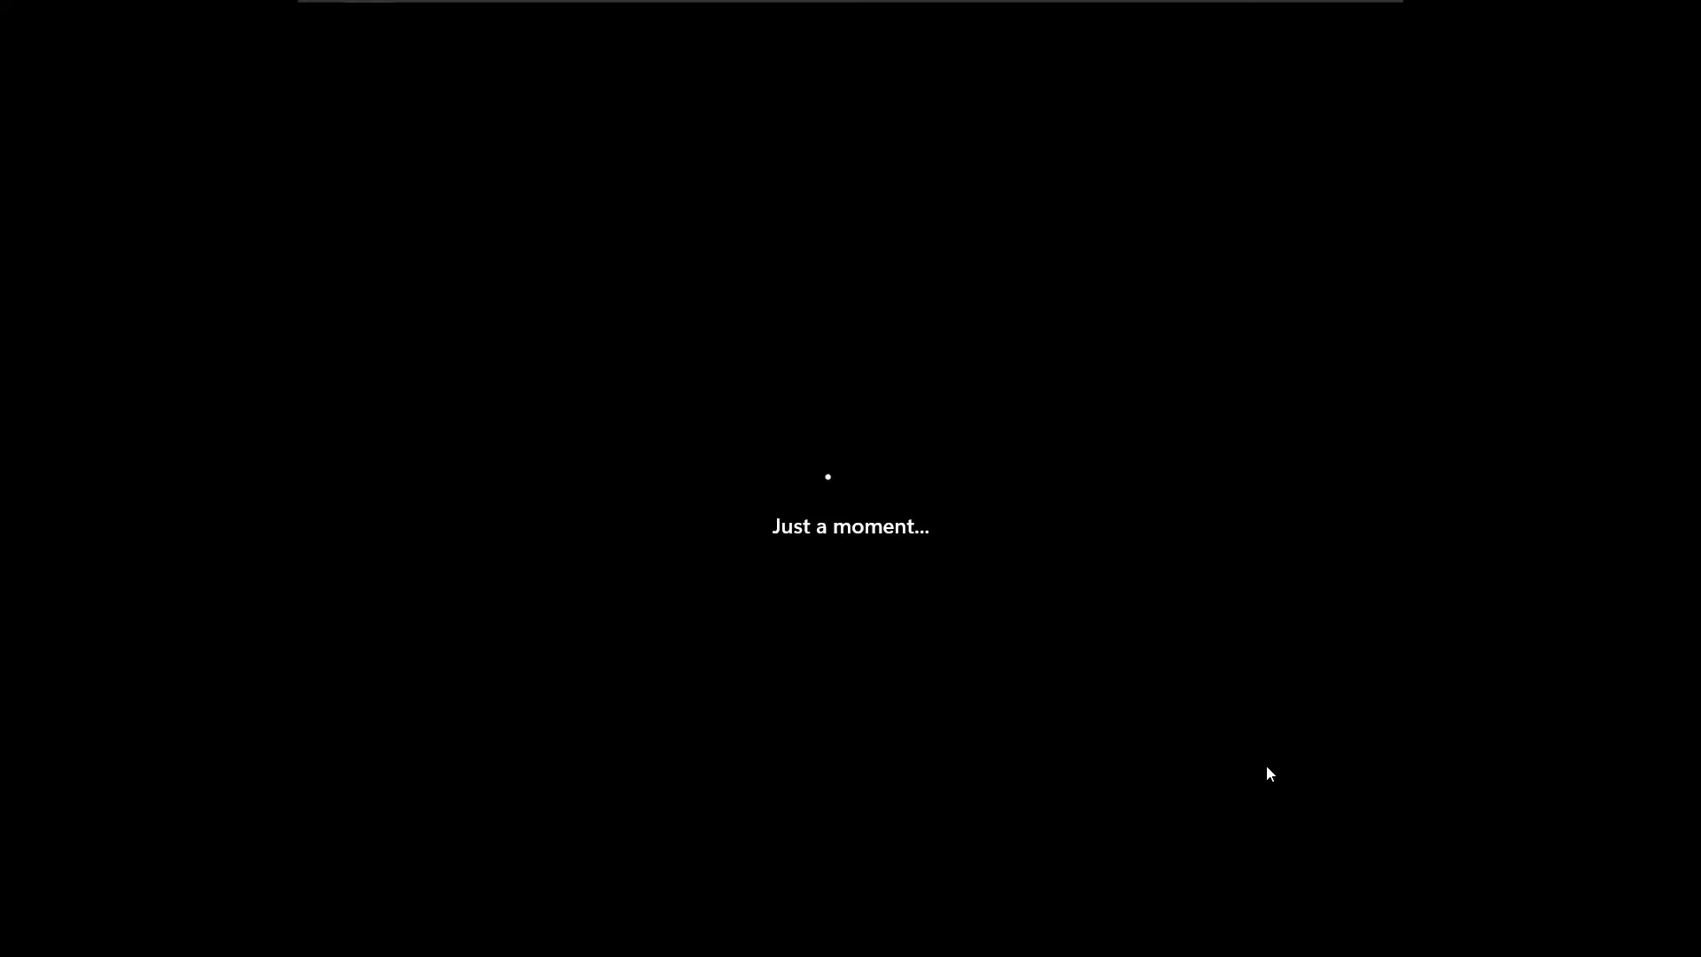
- Leave the post-setup waiting screen and restart Windows with the Run command shutdown -r -t
key(ctrl+alt+Delete)
click(779, 518)
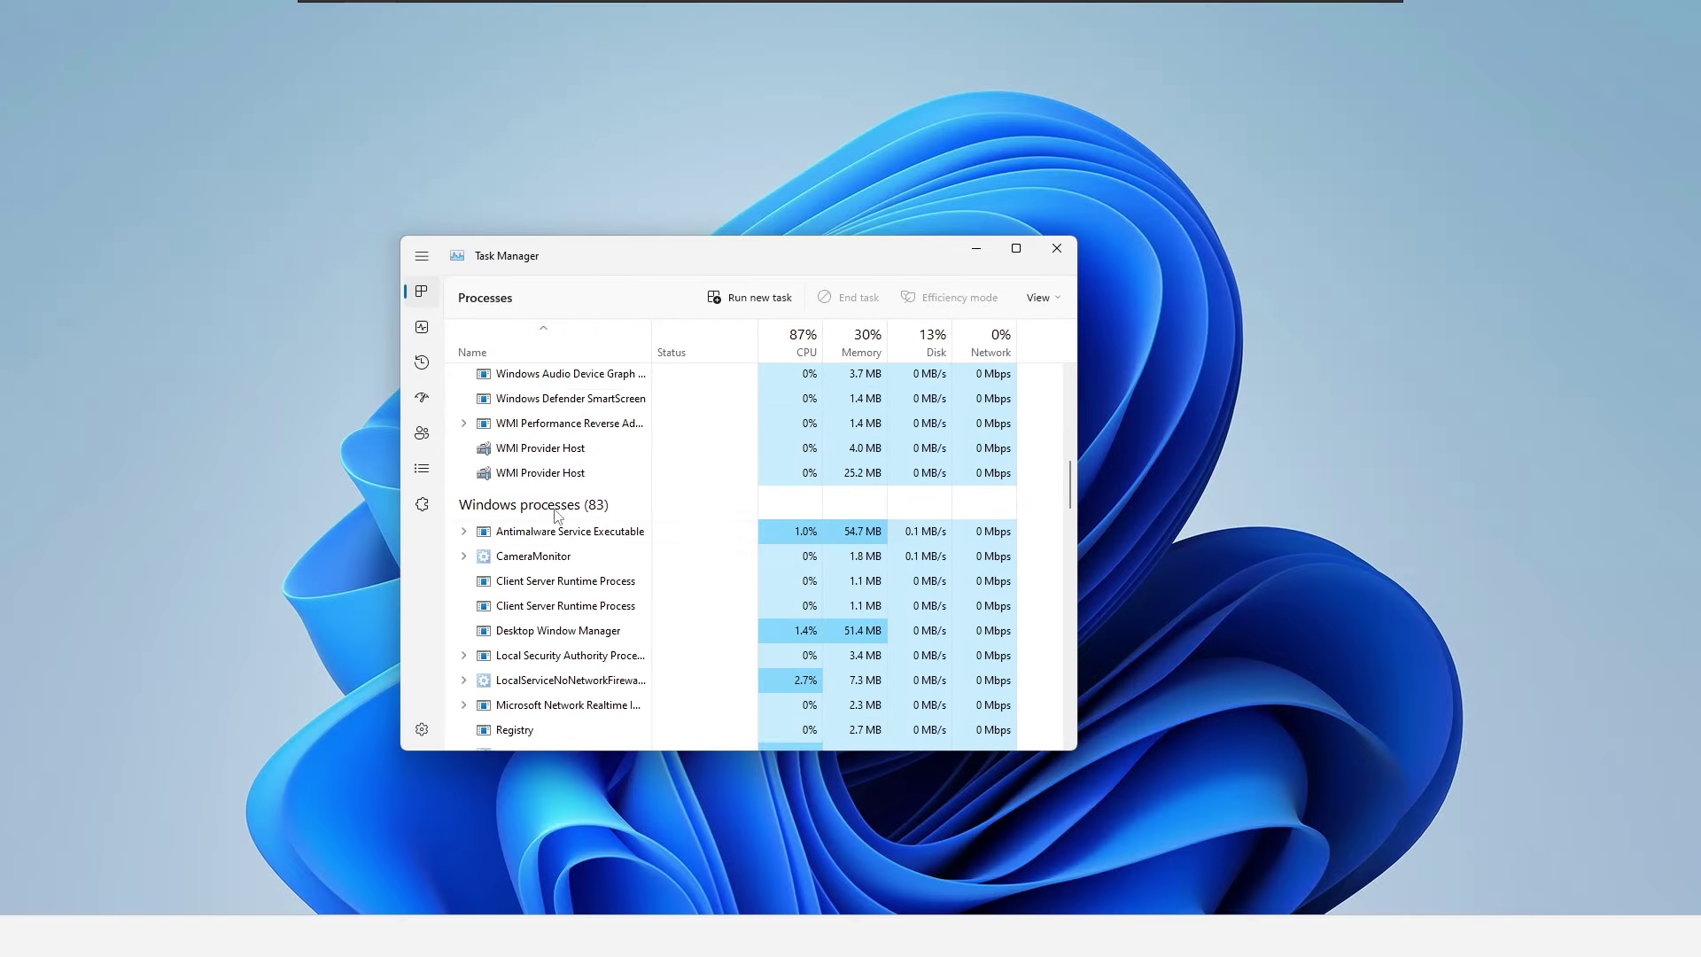
key(alt+F4)
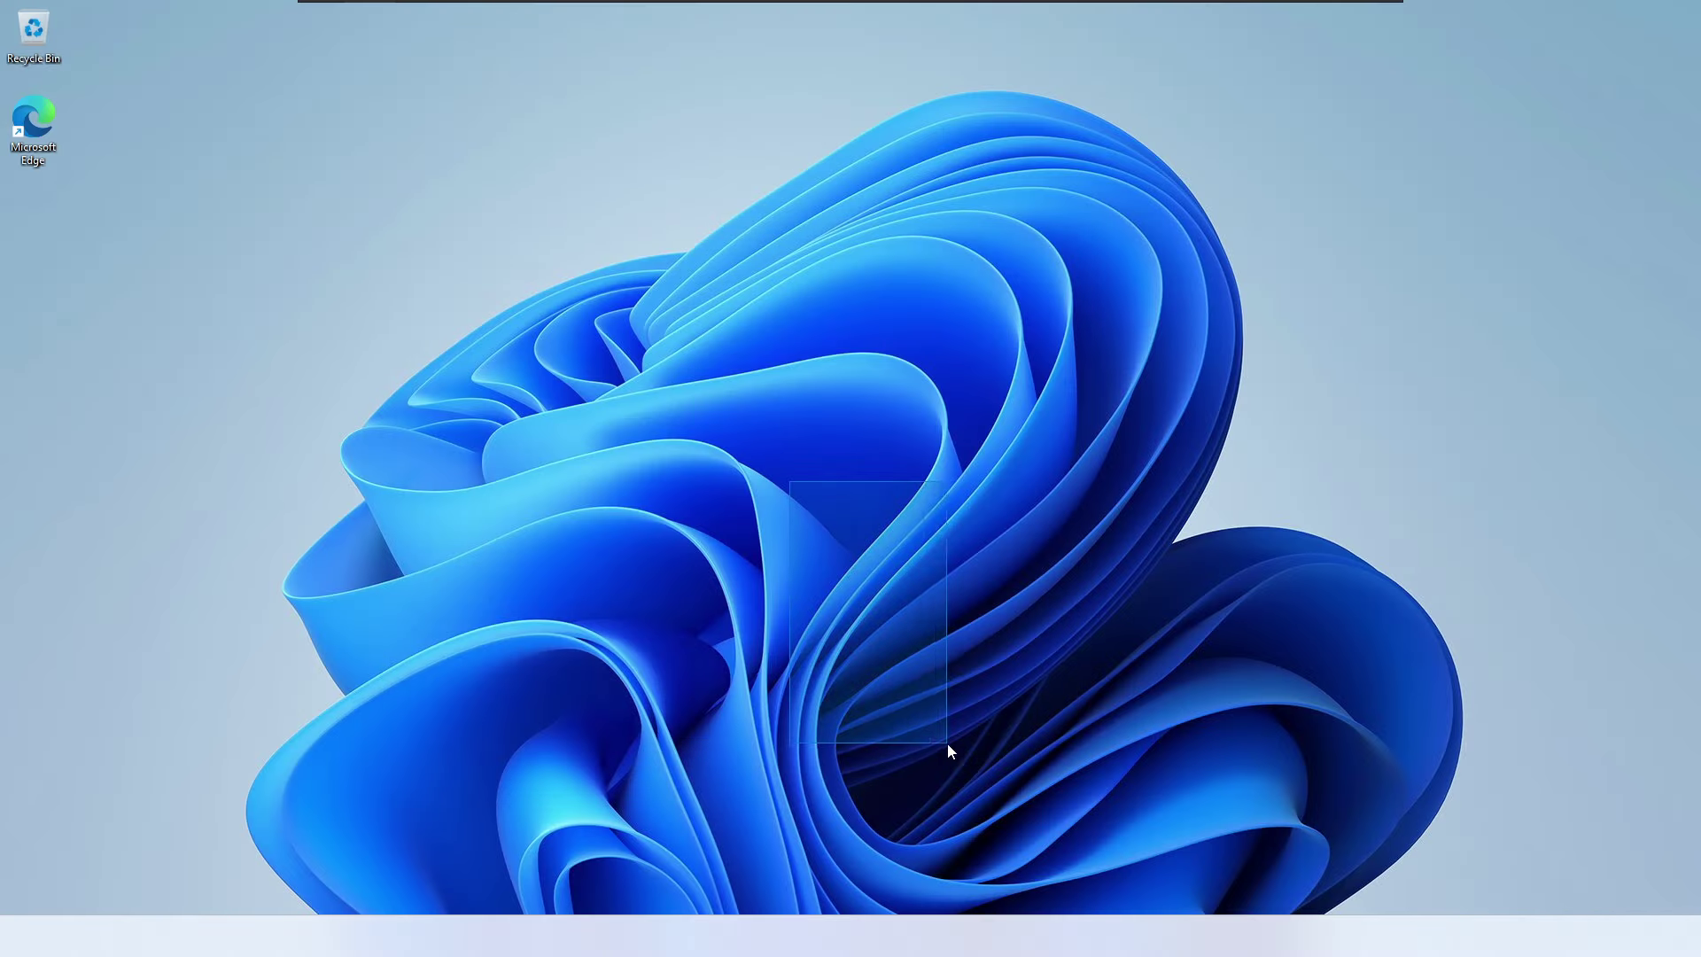
key(super+r)
text(shutdown -r -t)
key(Return)
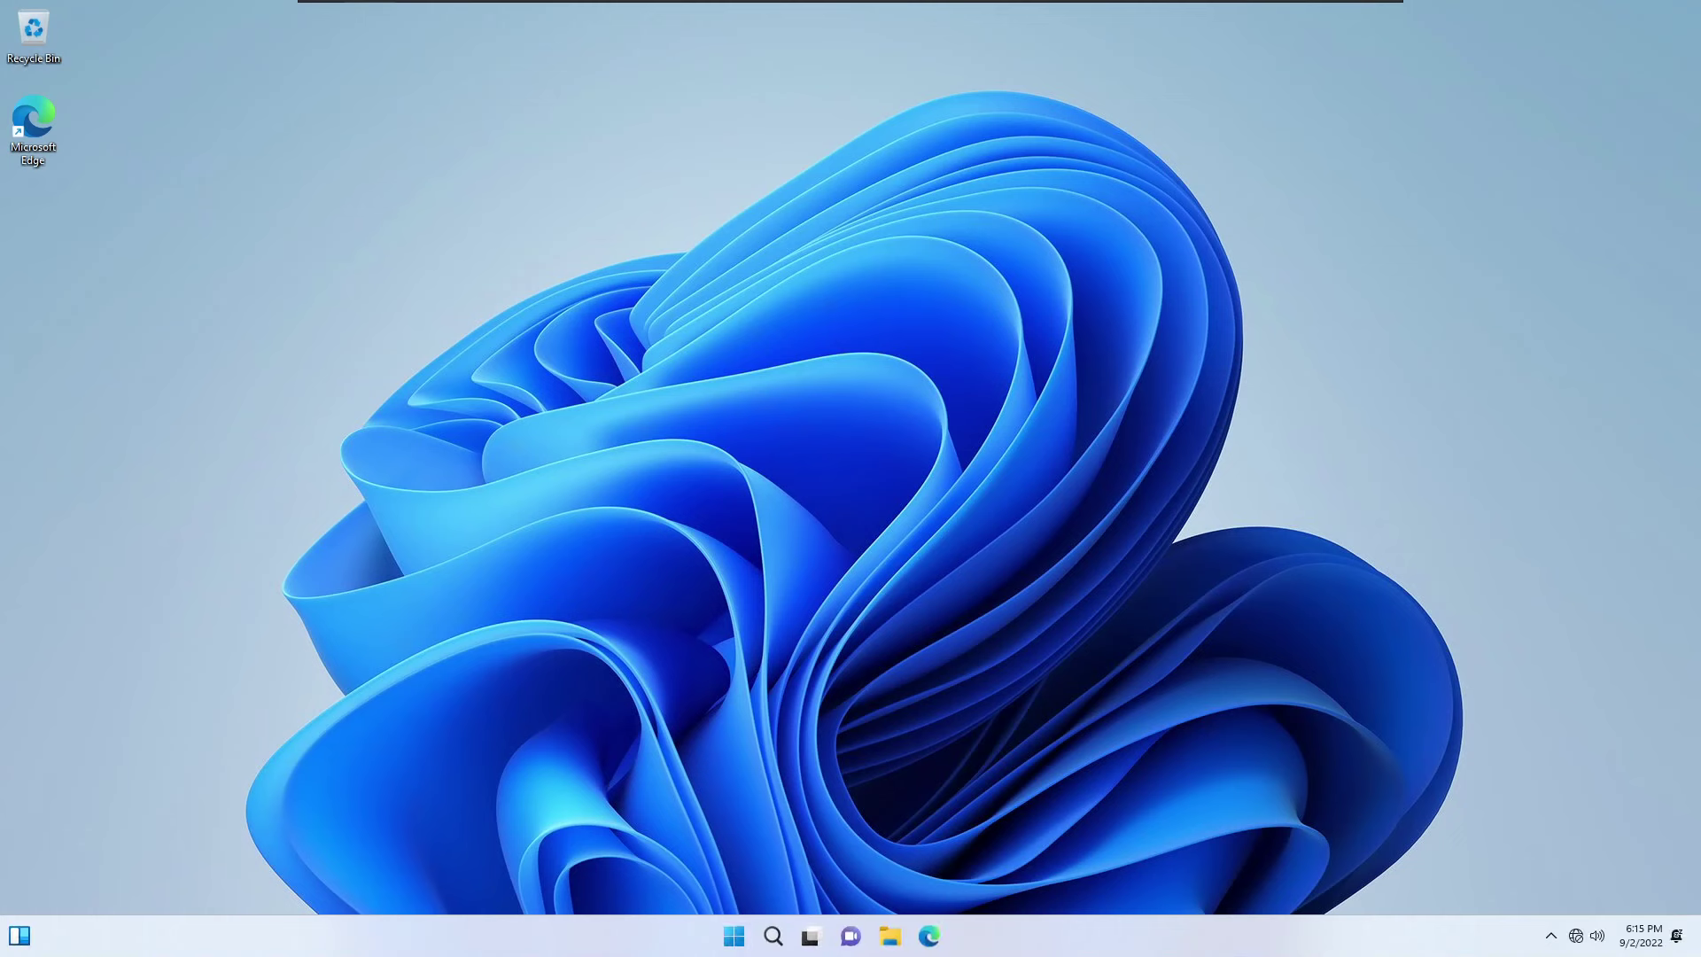
- Open a File Explorer window and apply the dark theme with the glowing purple wallpaper in the personalization settings
key(super)
key(super)
key(super+e)
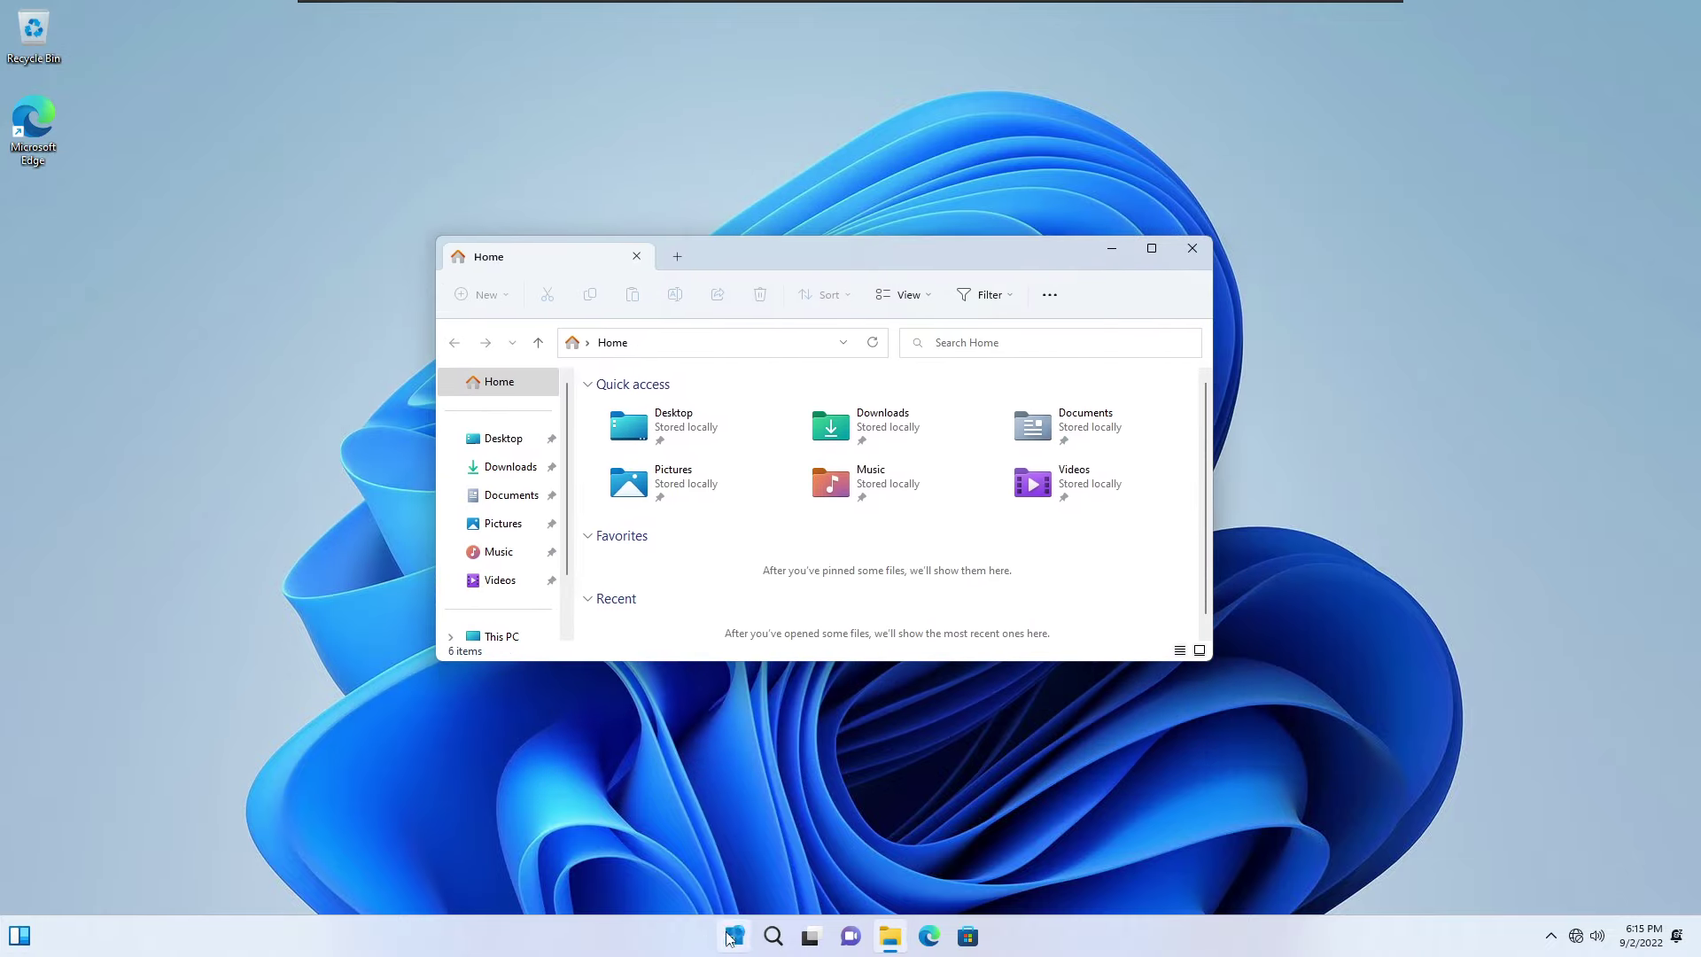
click(733, 935)
click(1064, 411)
click(352, 520)
click(809, 593)
click(1085, 239)
- Open the Downloads folder and move the Files folder from it to the desktop
double_click(872, 429)
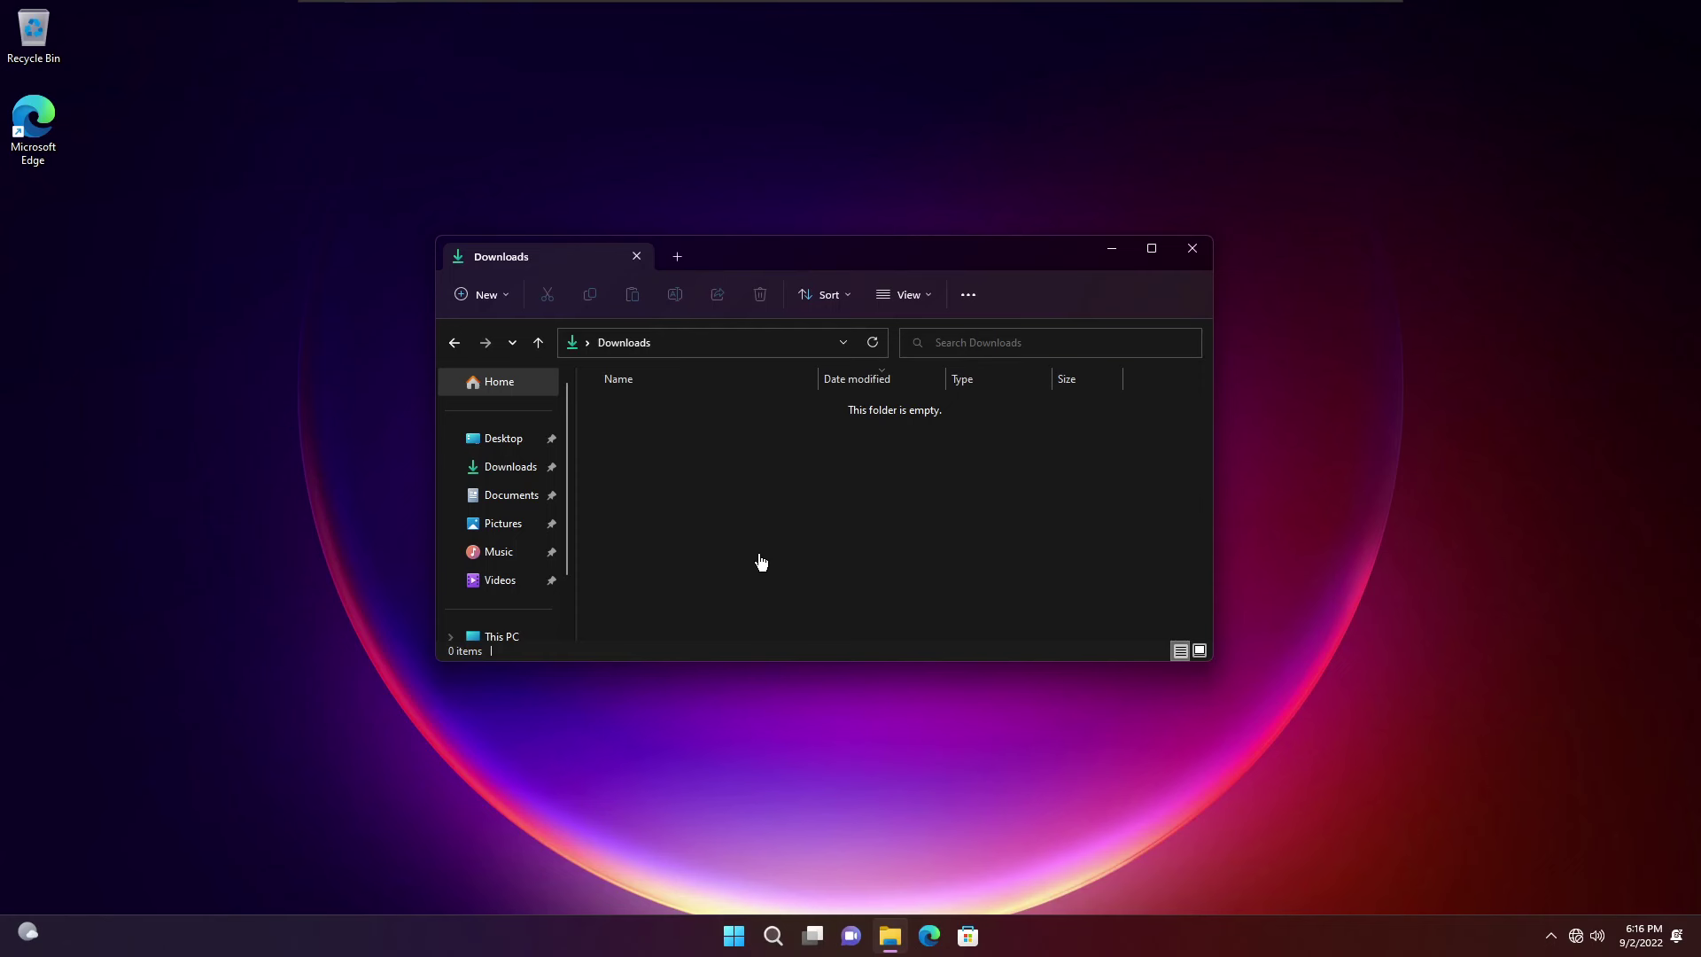
drag(638, 429, 1379, 416)
- Open Folder Options and set File Explorer to open to This PC
click(968, 294)
click(878, 529)
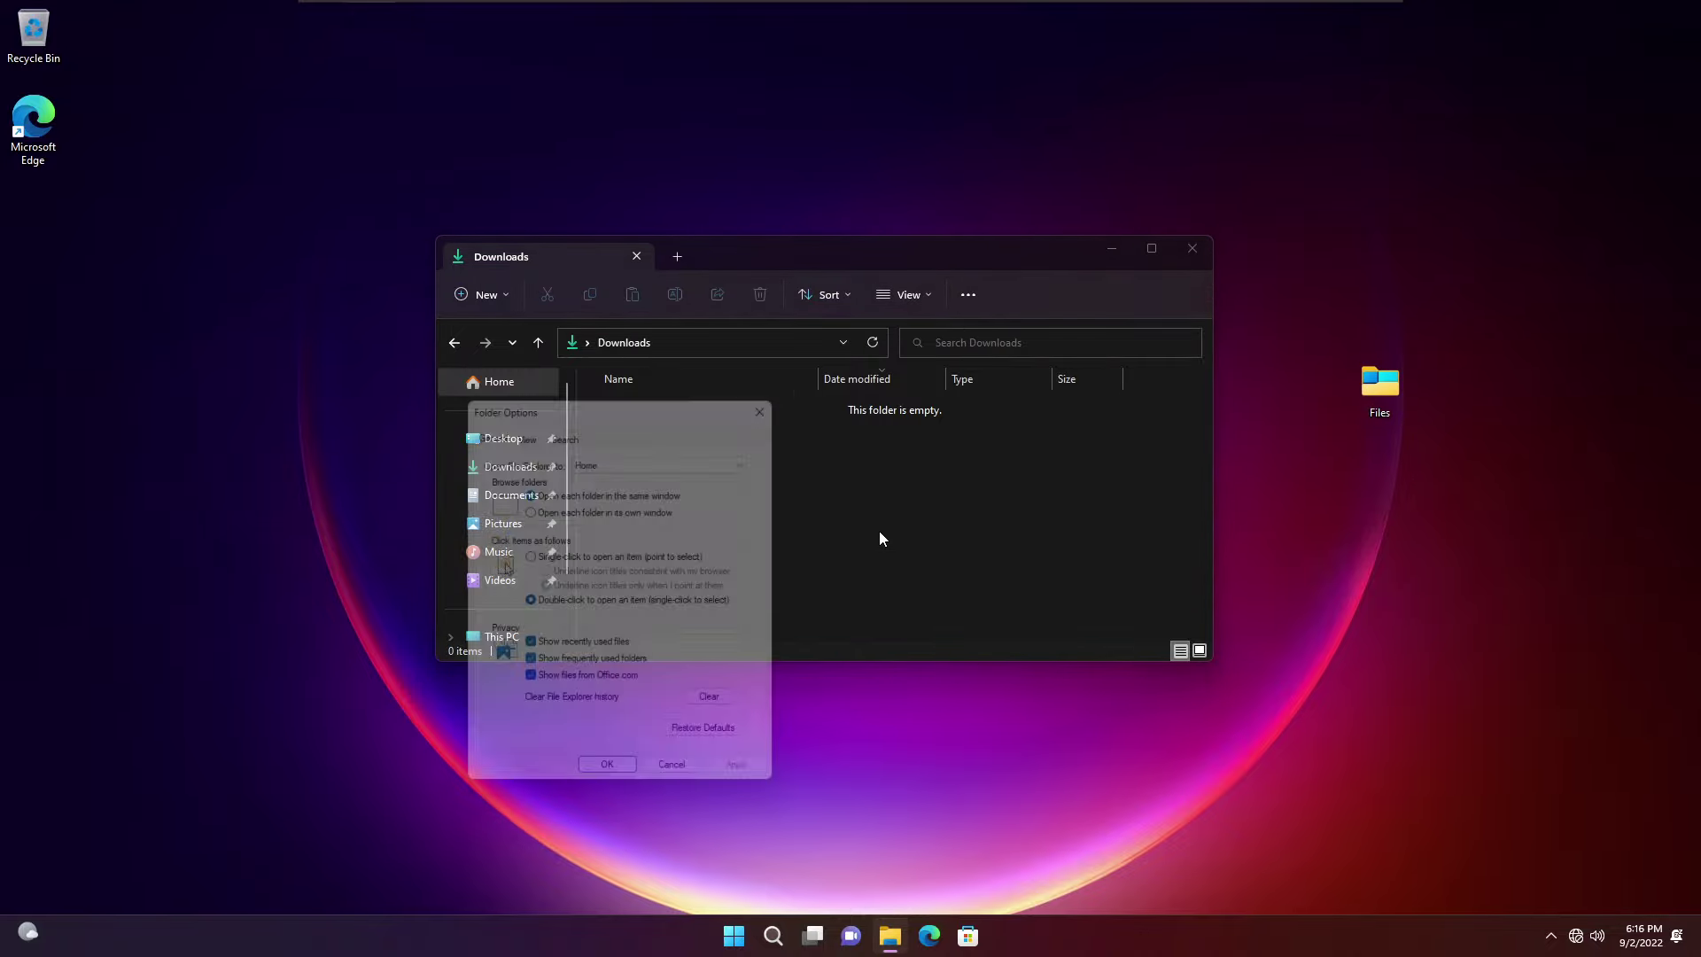
click(591, 469)
click(579, 491)
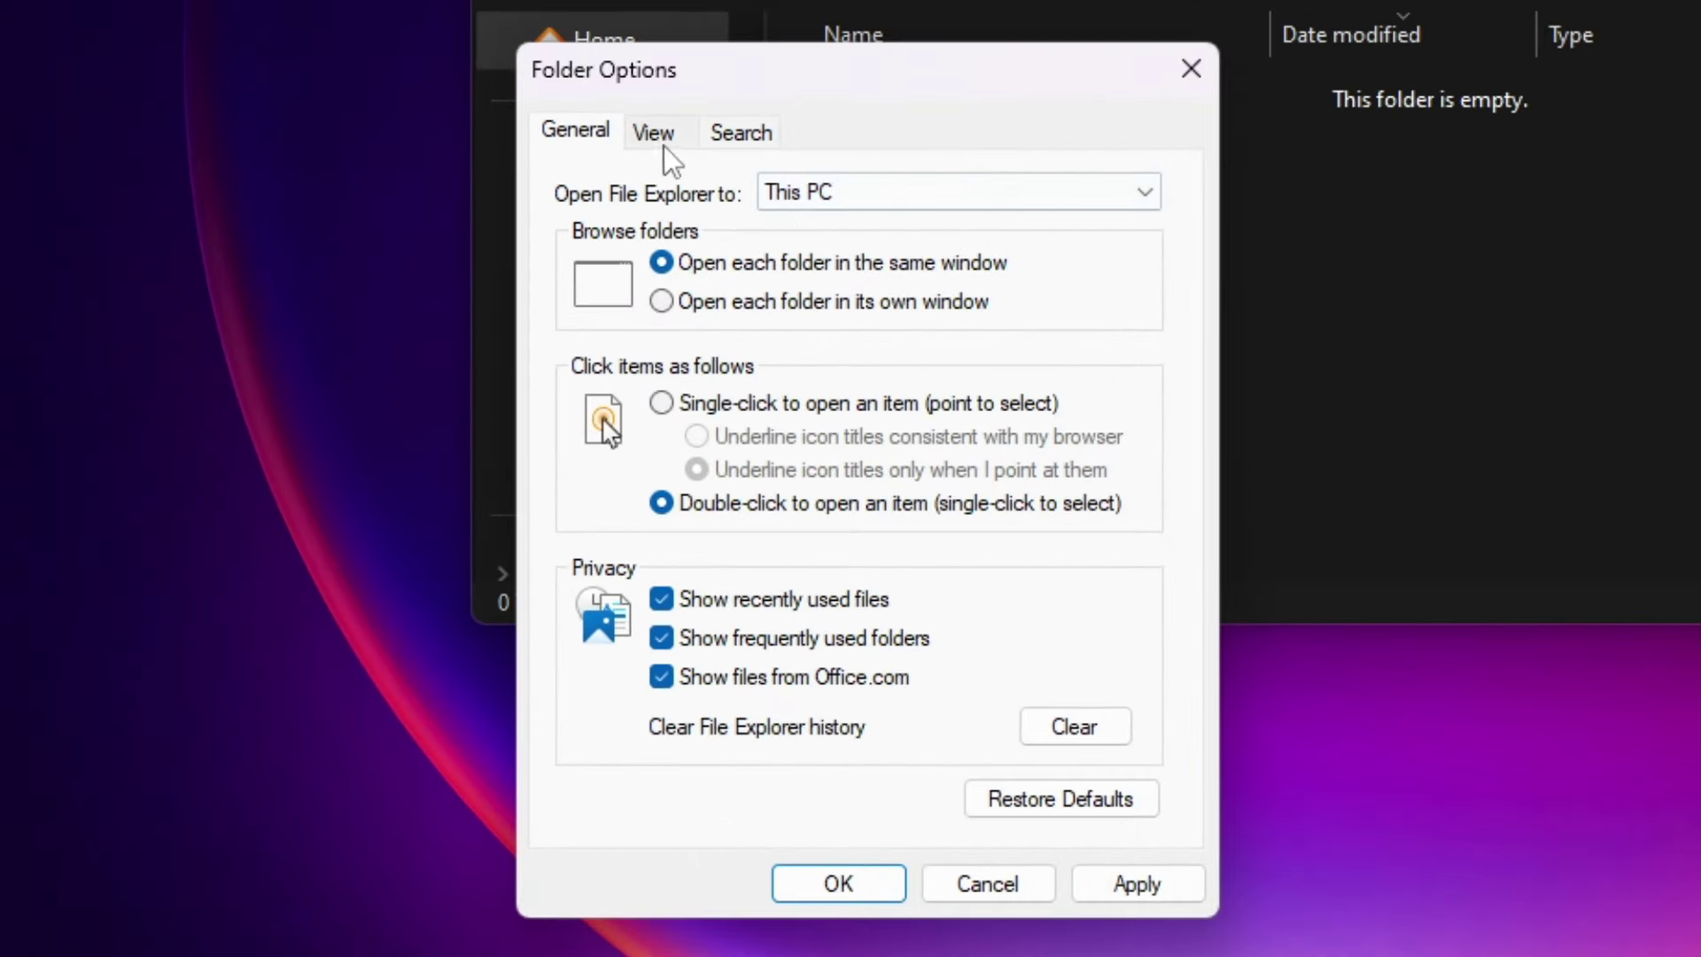
- Enable compact view, the full path in the title bar, and showing hidden files, folders and drives in the advanced folder settings
click(656, 135)
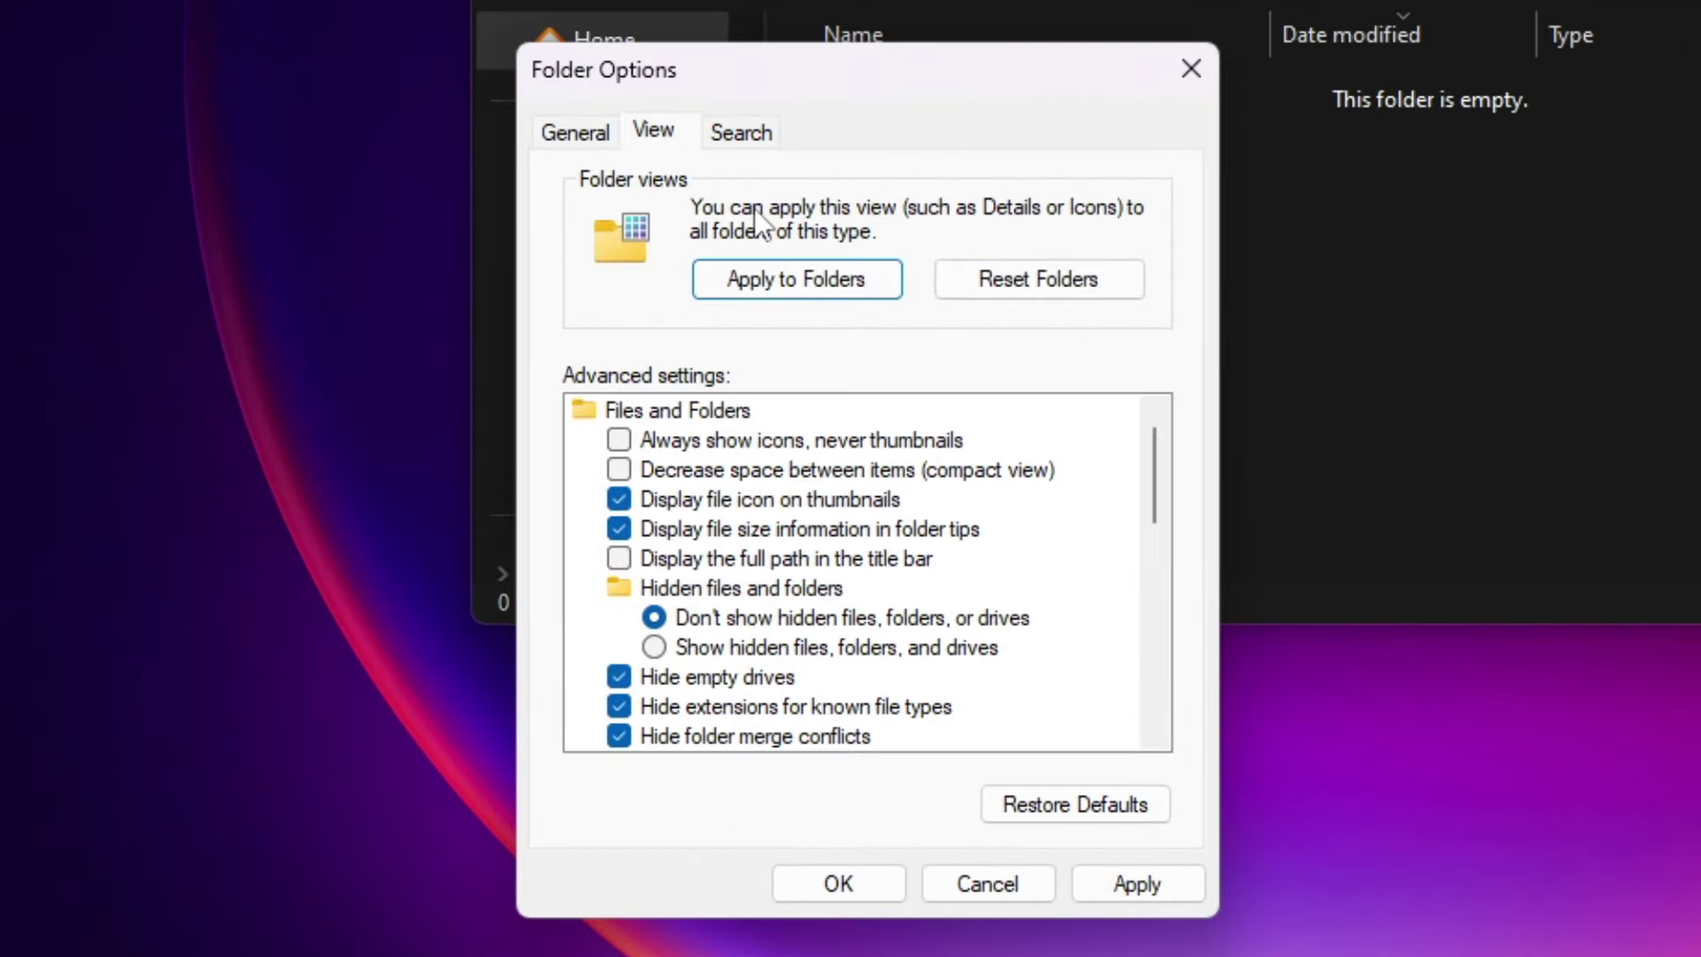
click(619, 475)
click(618, 558)
scroll(728, 586, down, 1)
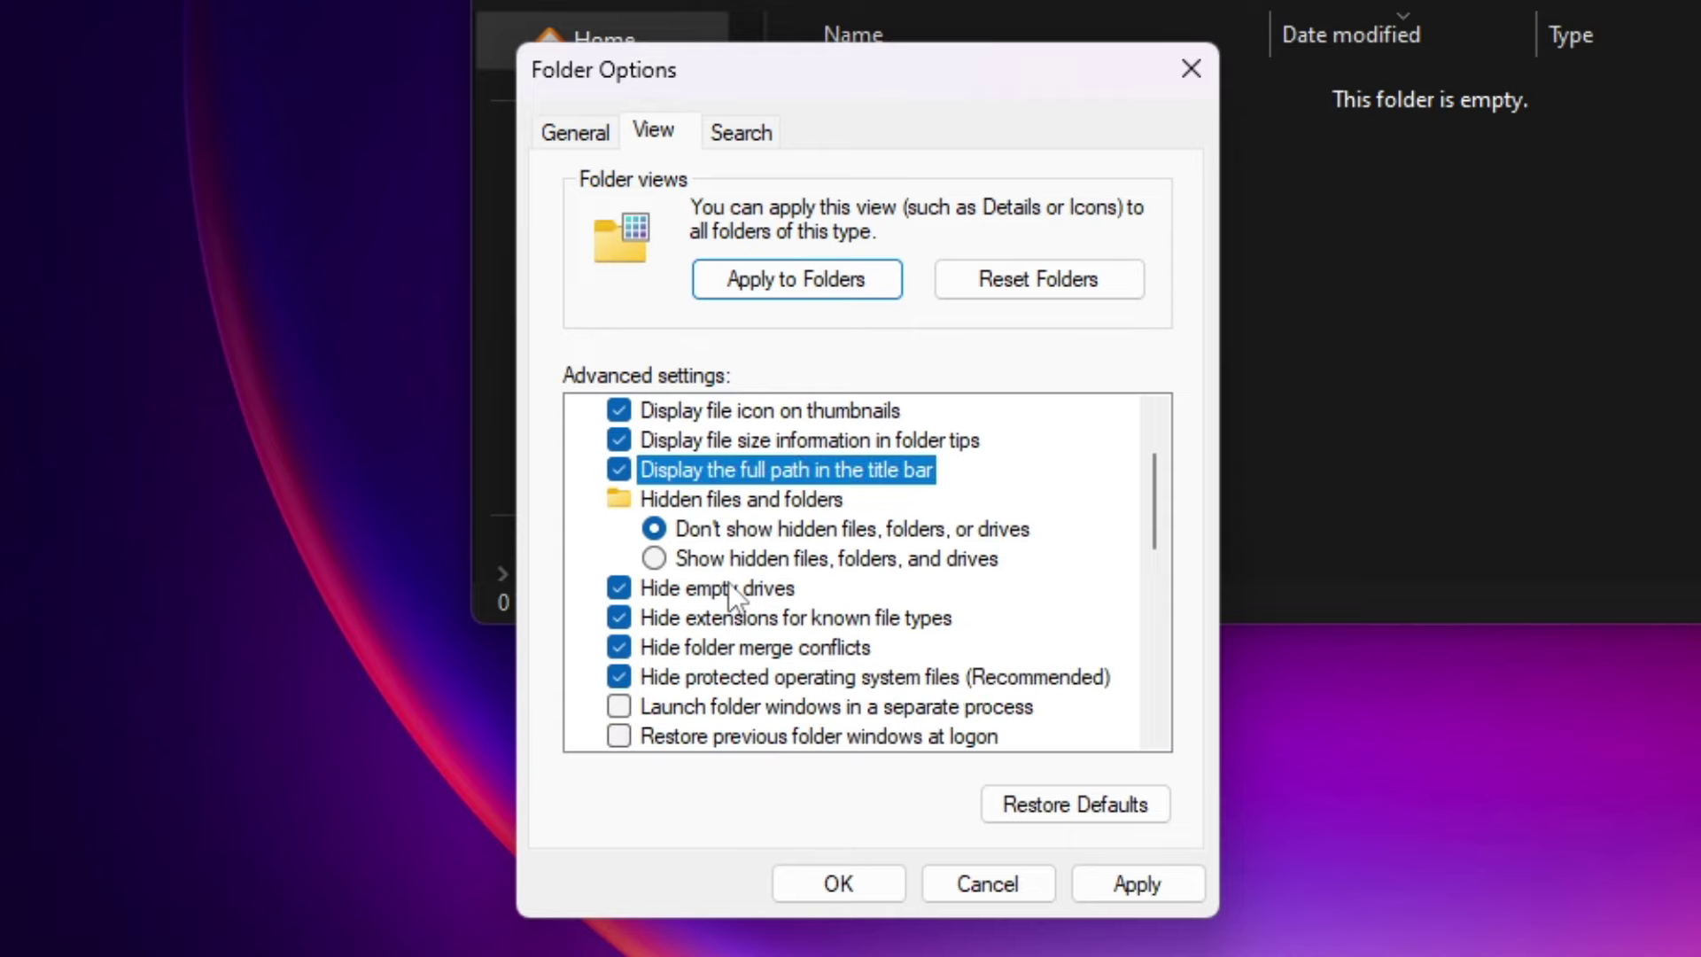
click(660, 557)
- Show encrypted or compressed NTFS files in color, stop hiding known extensions and empty drives, enable item check boxes, and accept the folder options
scroll(662, 558, down, 1)
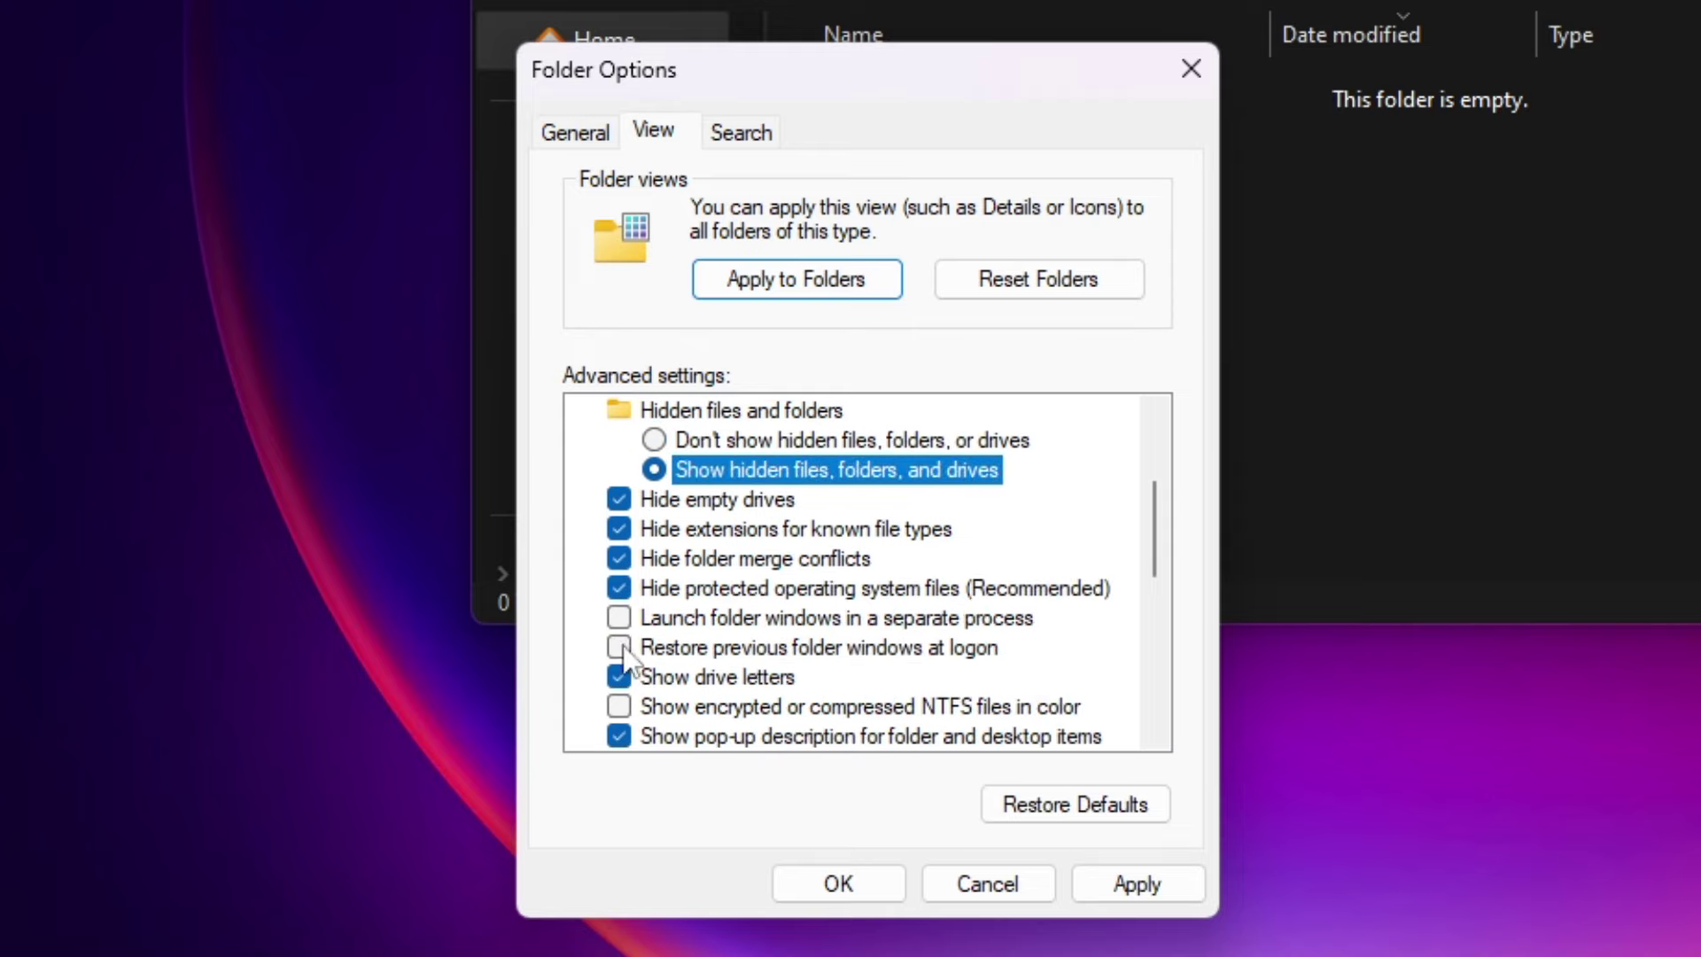
click(619, 706)
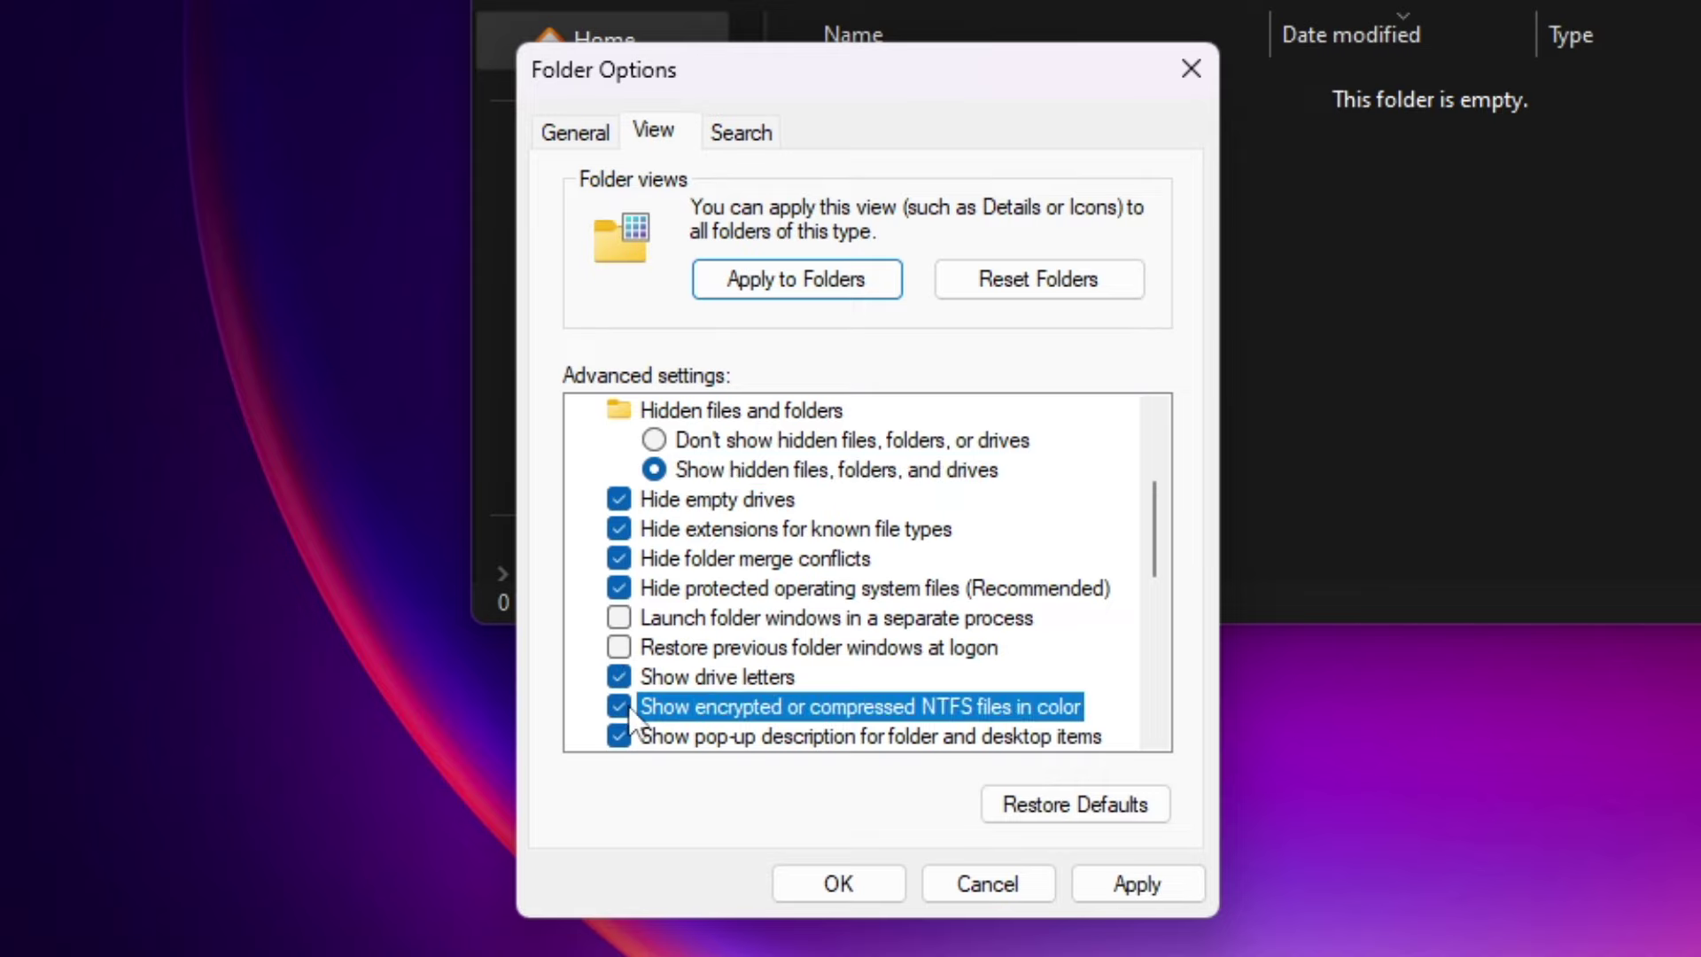
click(620, 530)
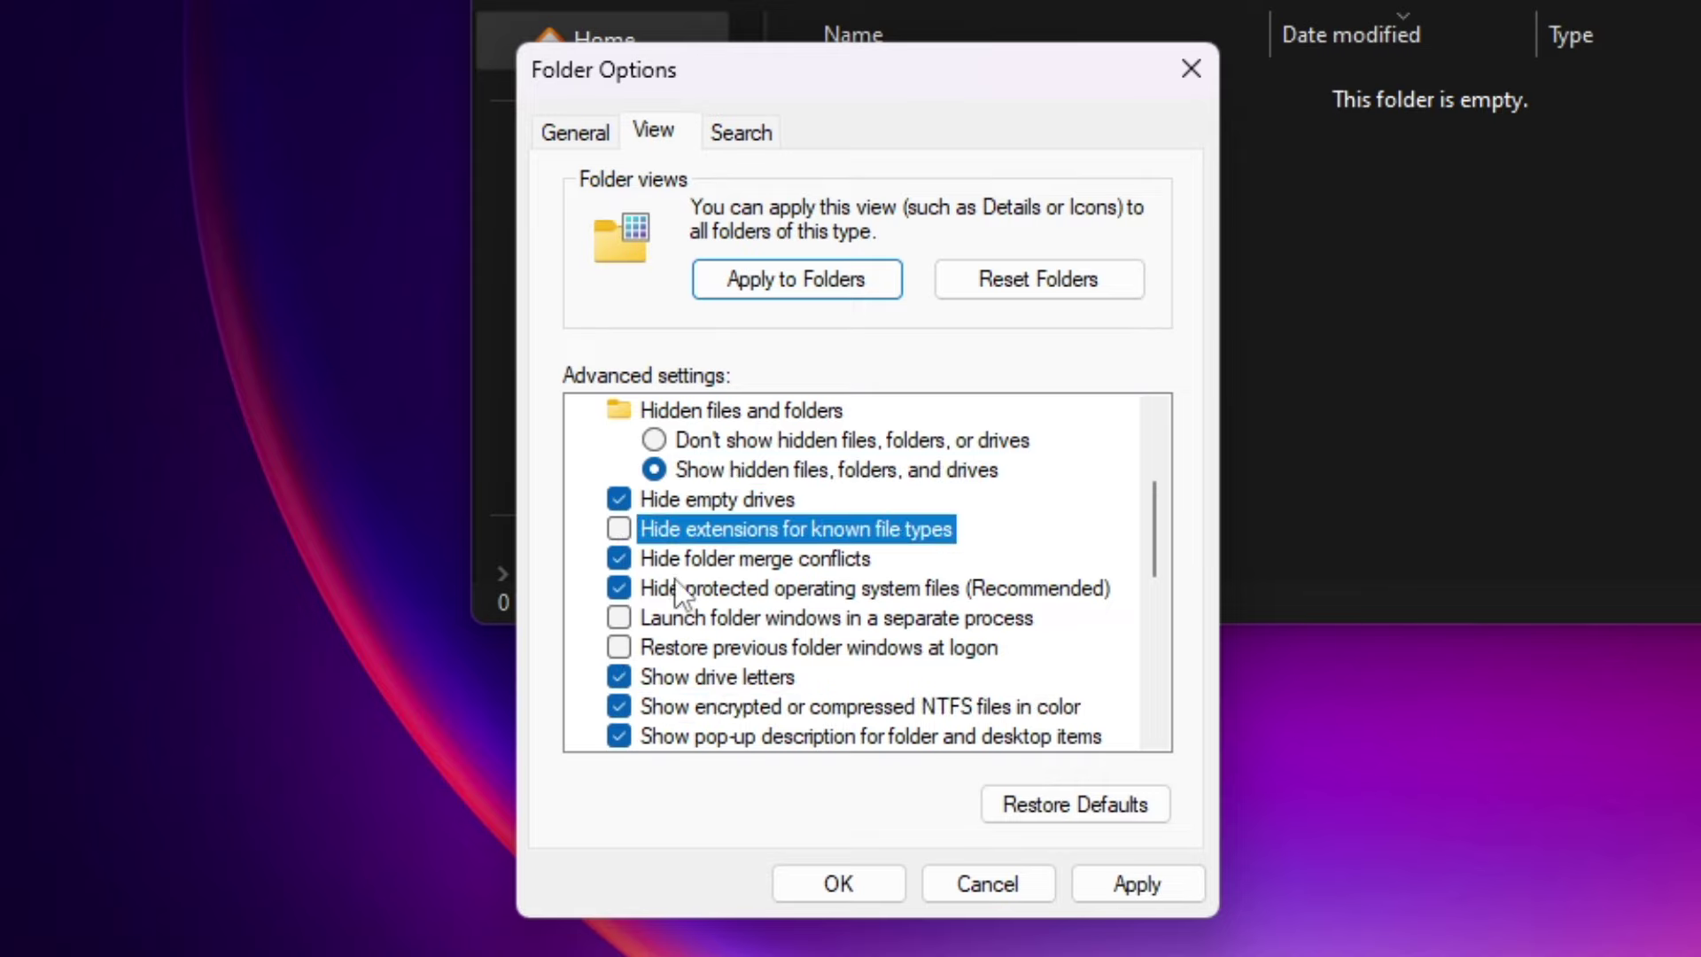
scroll(696, 594, down, 2)
scroll(713, 600, up, 1)
click(620, 410)
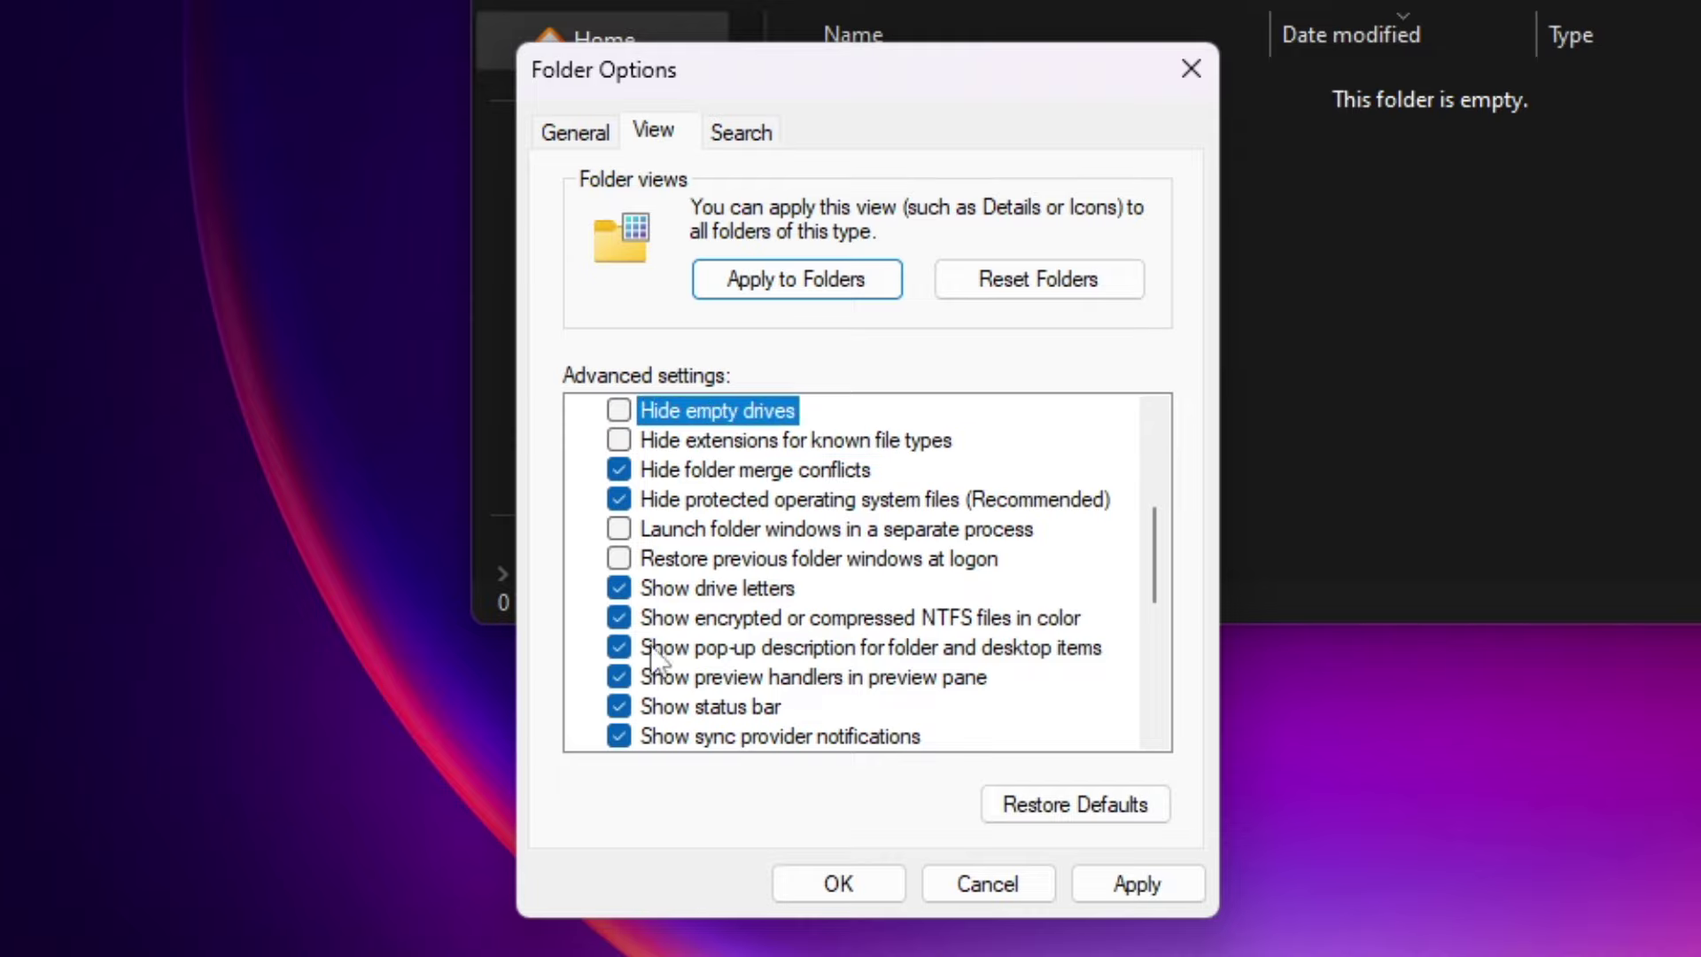
scroll(637, 689, down, 1)
click(619, 675)
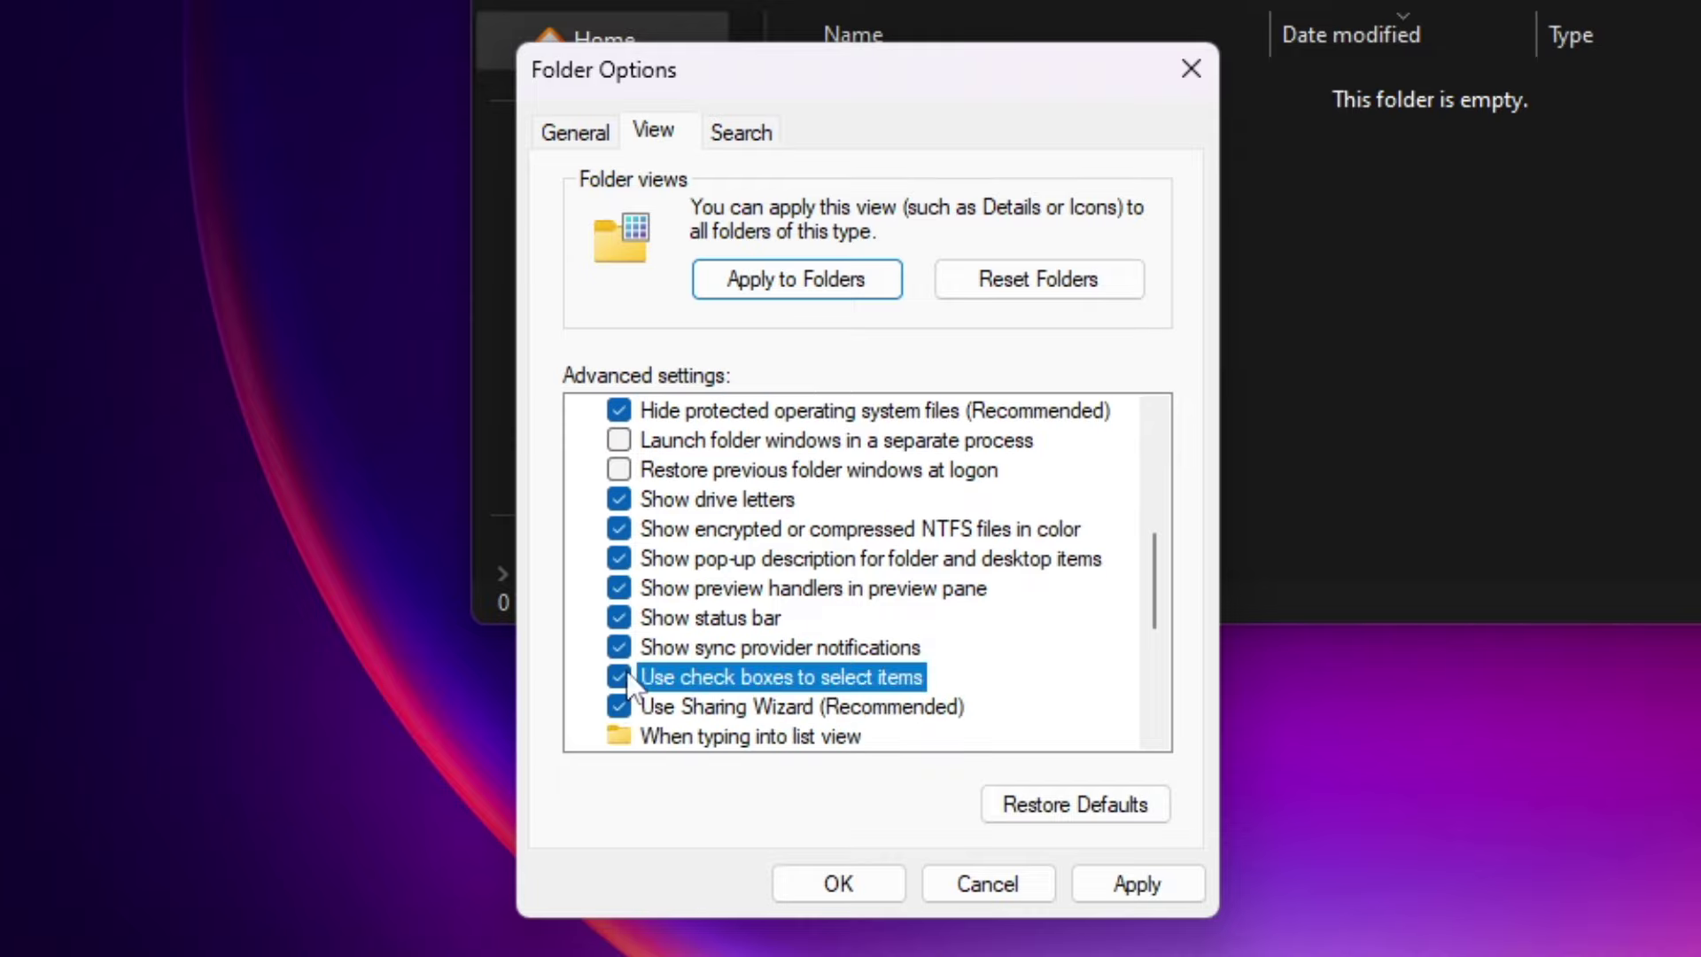
click(808, 882)
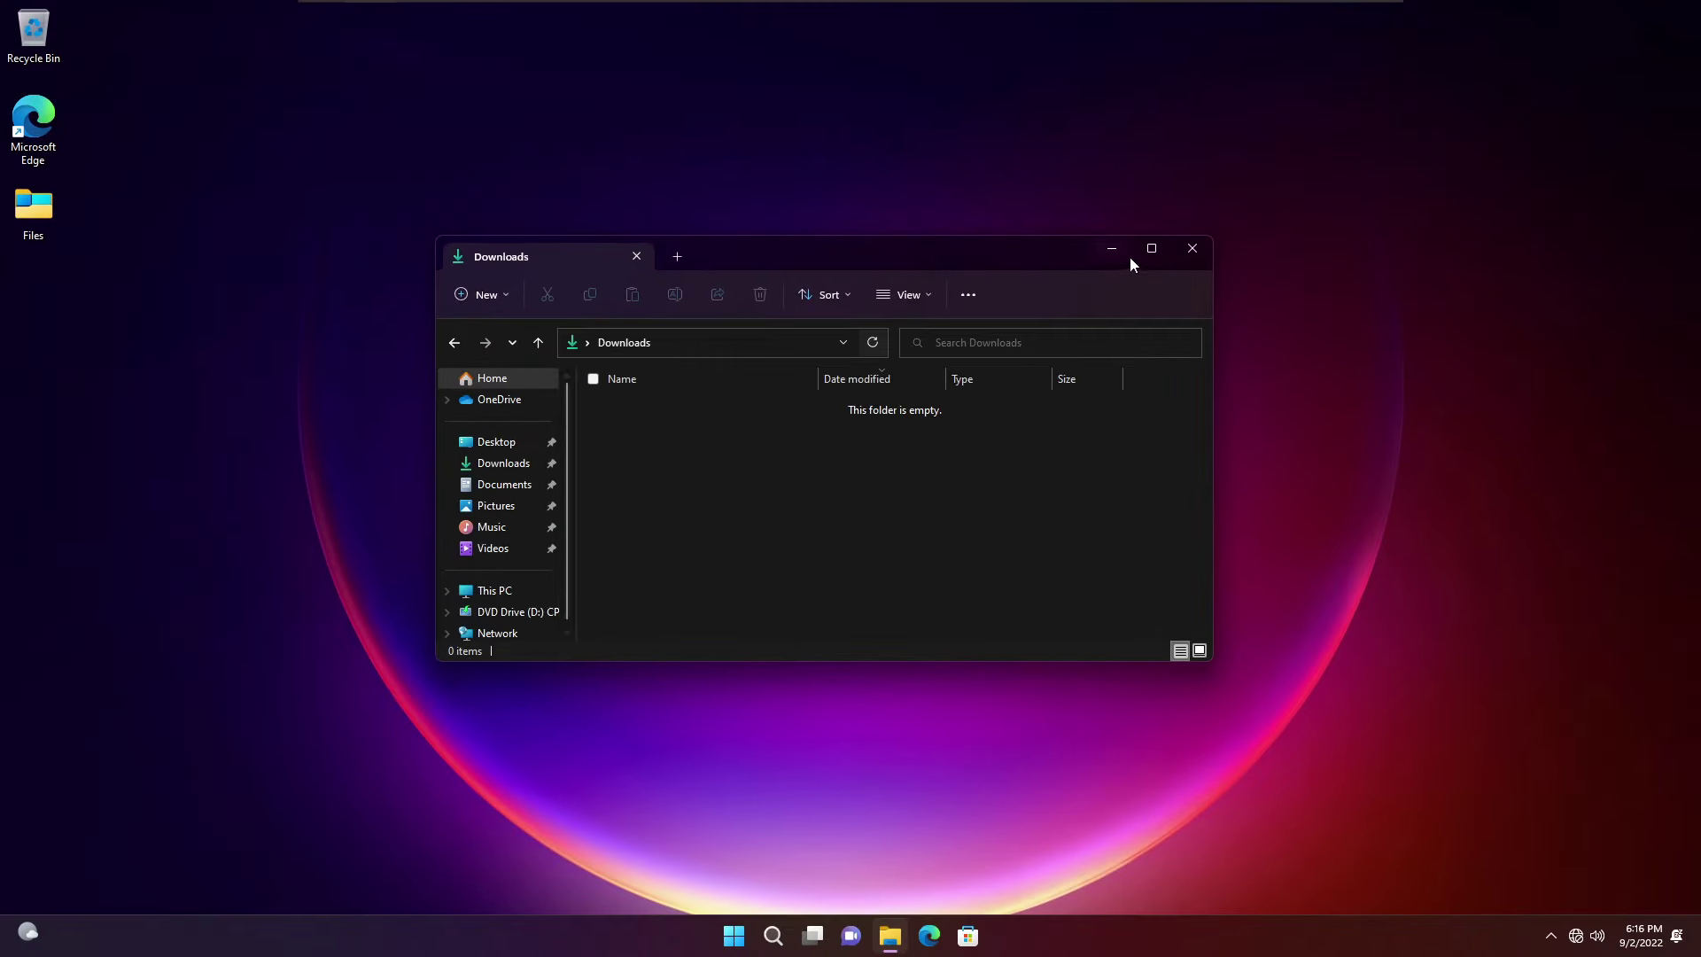
- Delete the Microsoft Edge shortcut from the desktop, then move the Files folder to the middle of the desktop and open it
click(1130, 244)
click(62, 158)
key(Delete)
drag(35, 211, 848, 397)
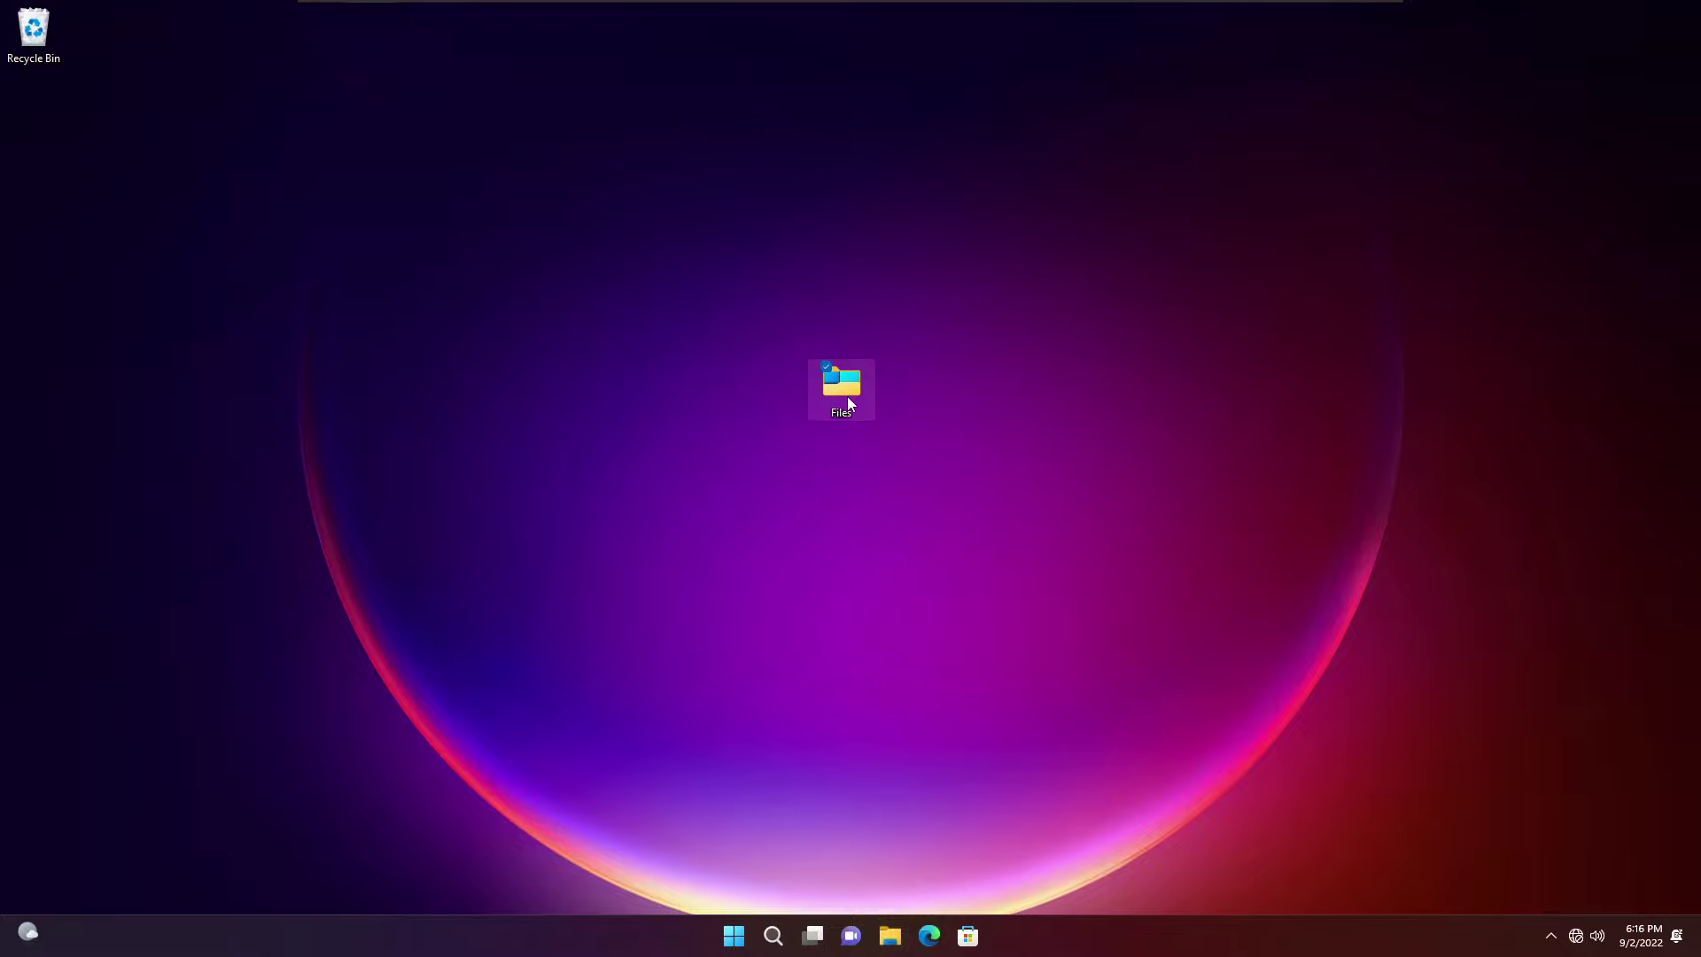
double_click(847, 396)
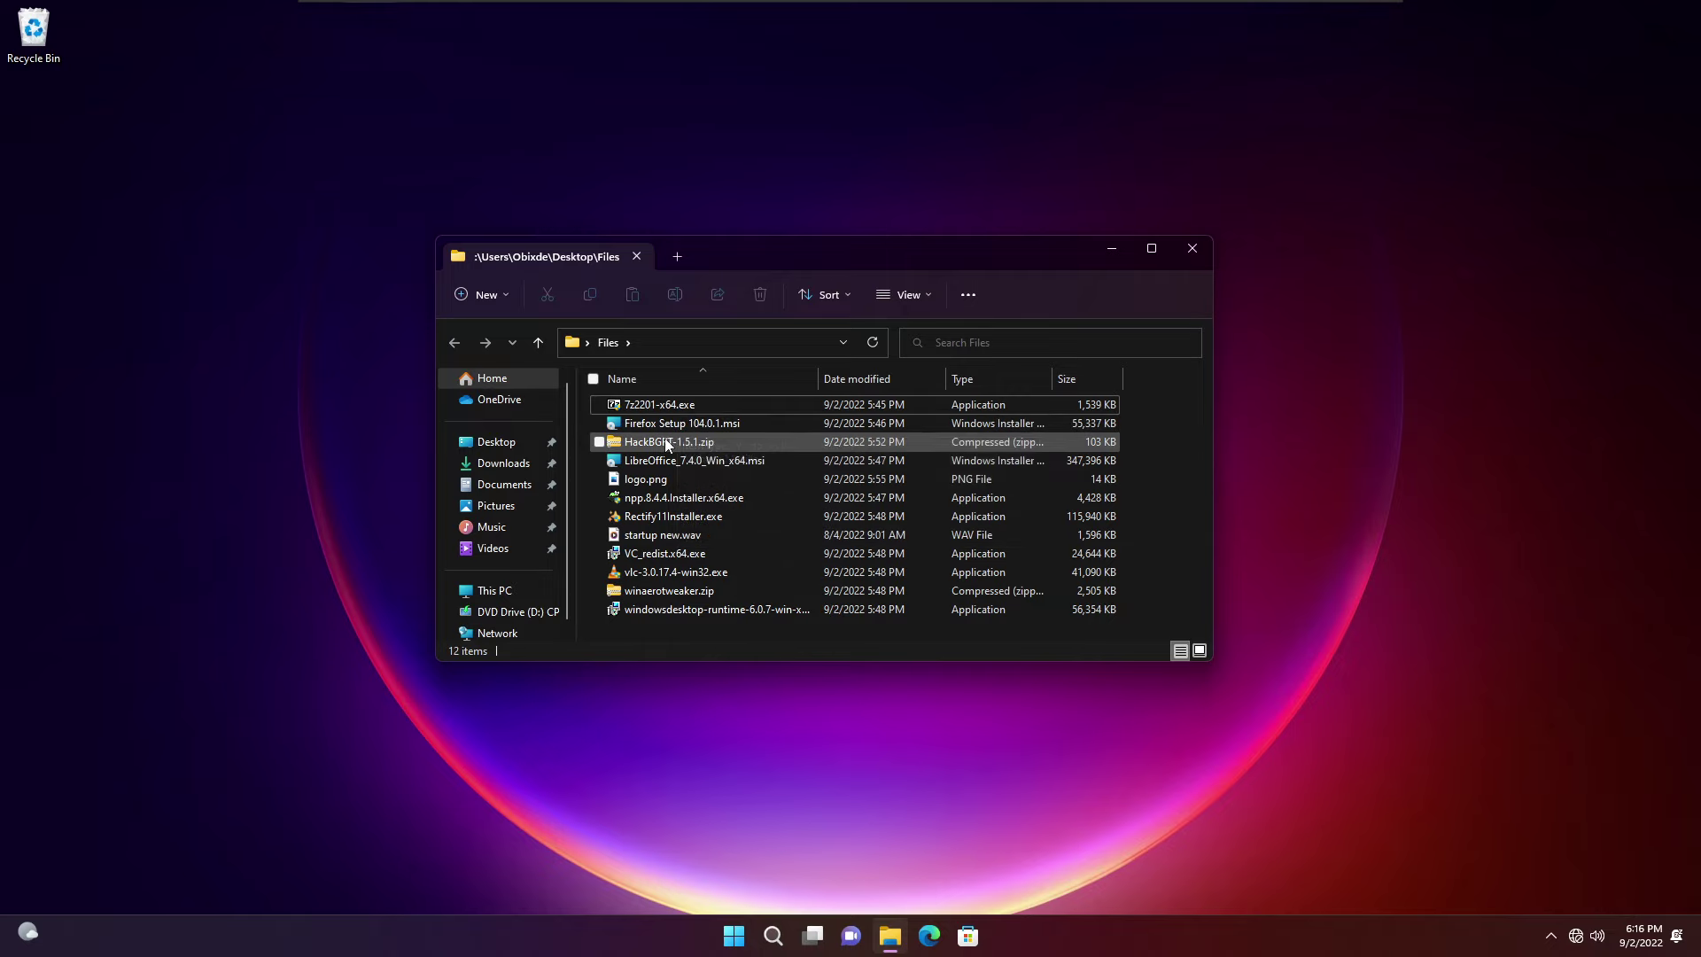
- Install the Microsoft Visual C++ 2015-2022 Redistributable from VC_redist.x64.exe and delete its installer
click(669, 555)
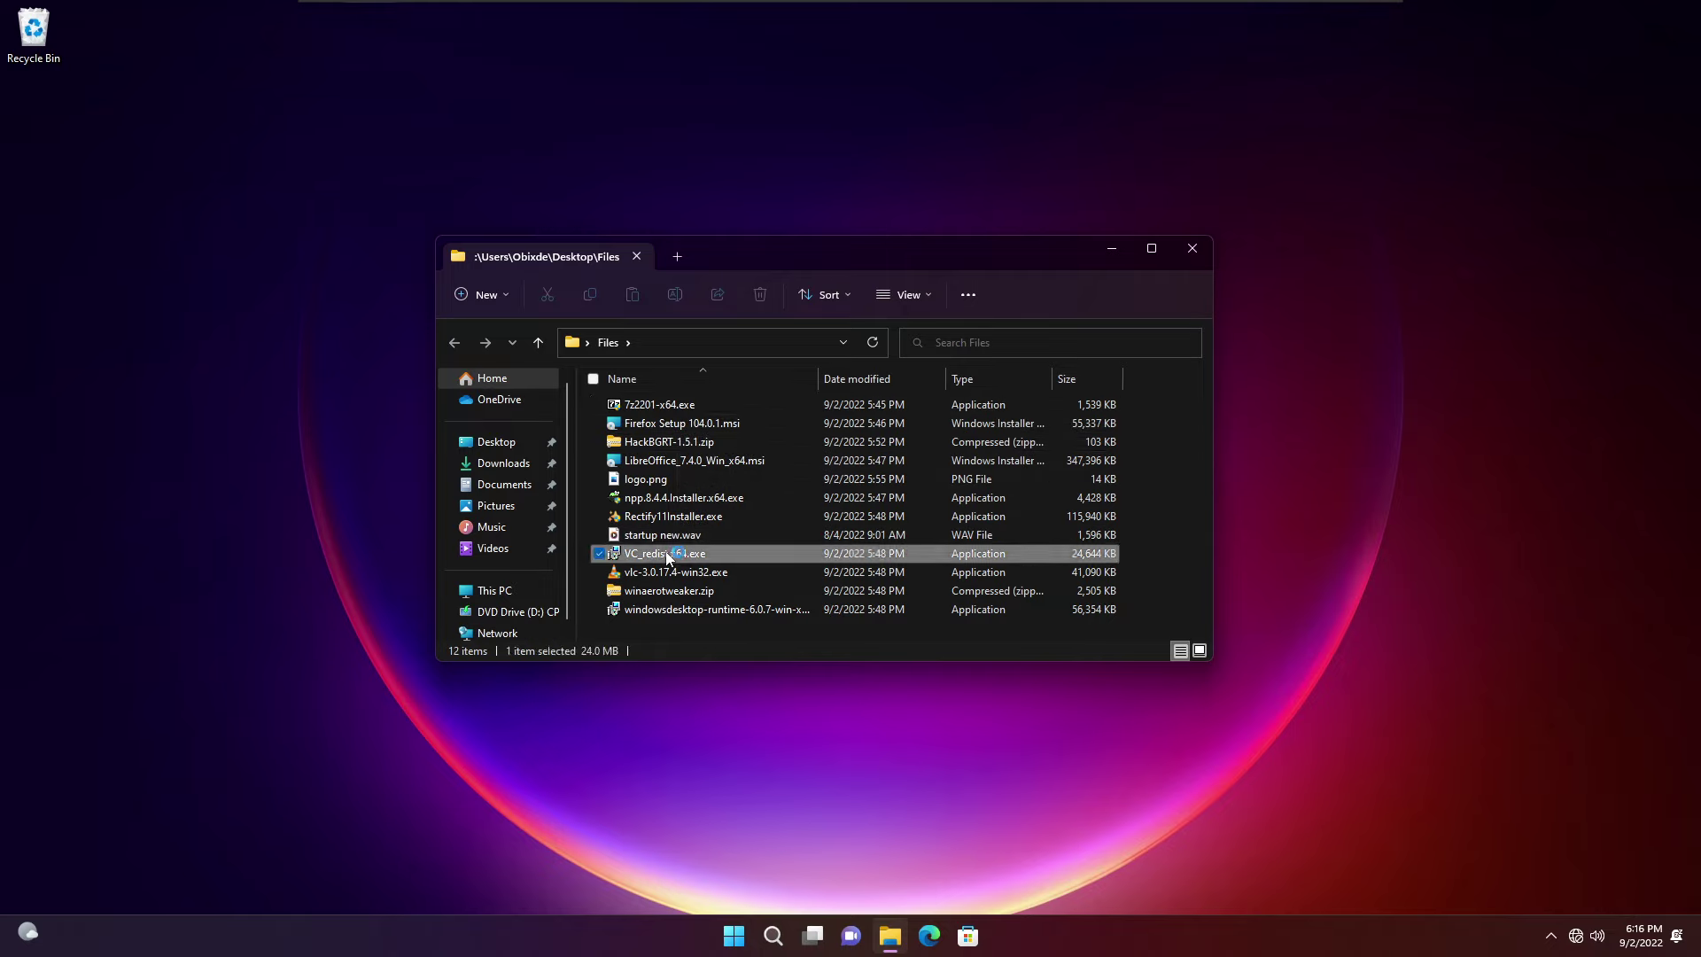
click(736, 541)
click(948, 568)
click(784, 618)
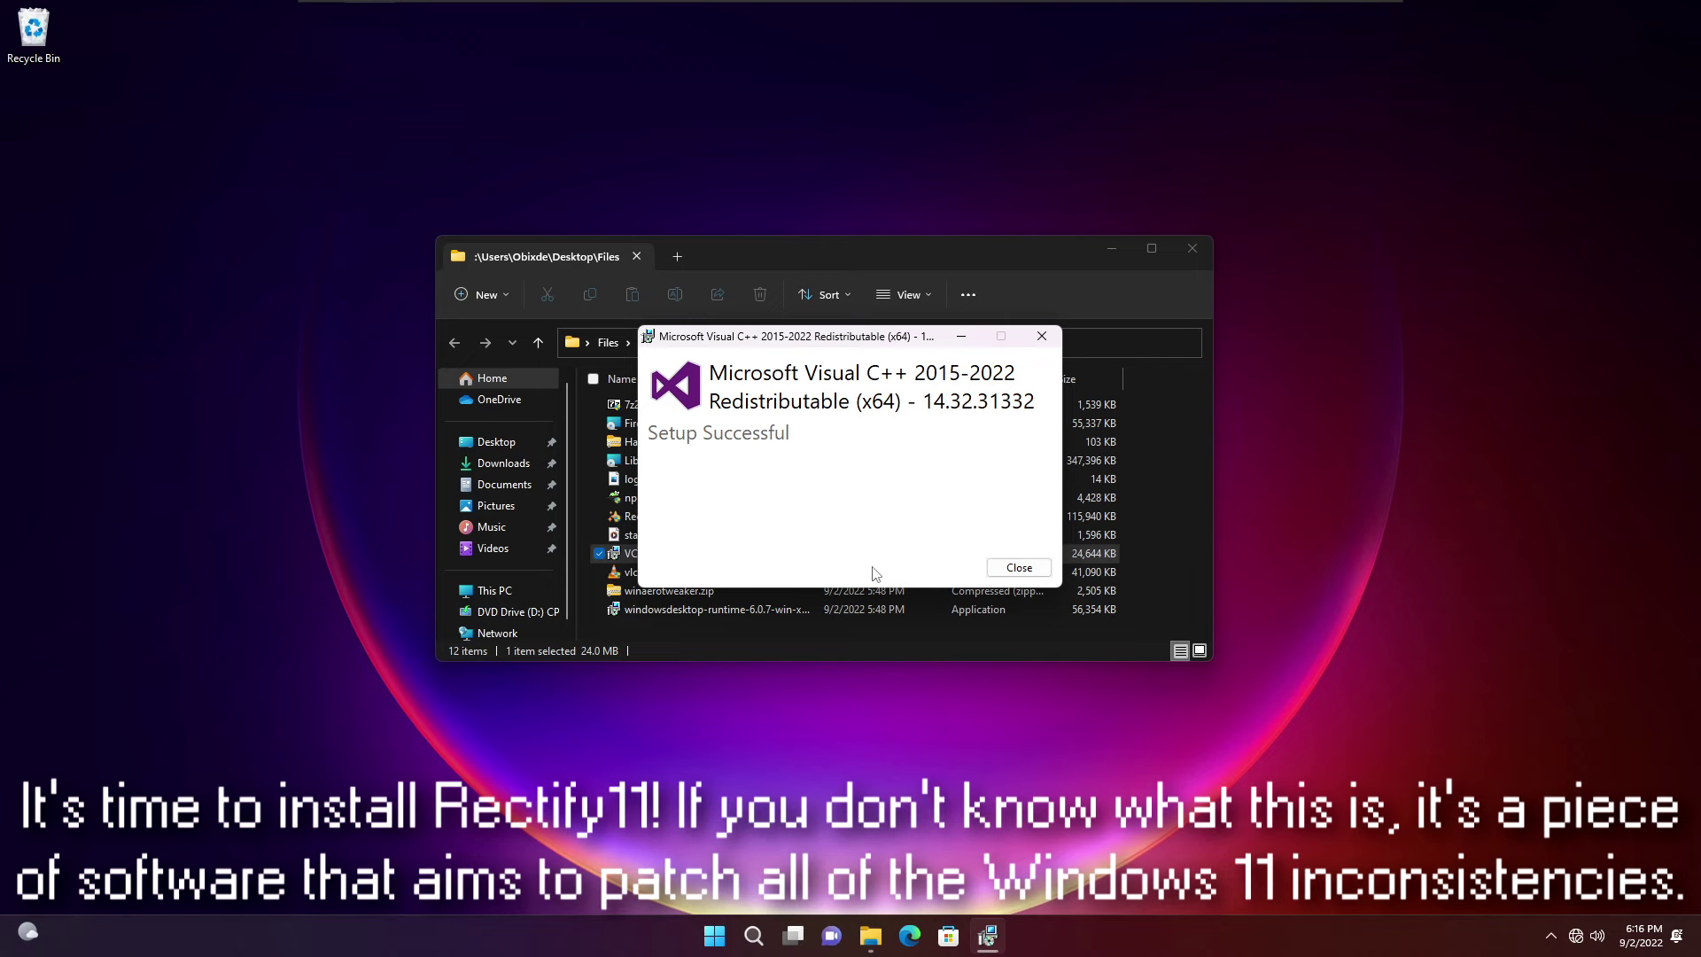
click(1021, 568)
key(Delete)
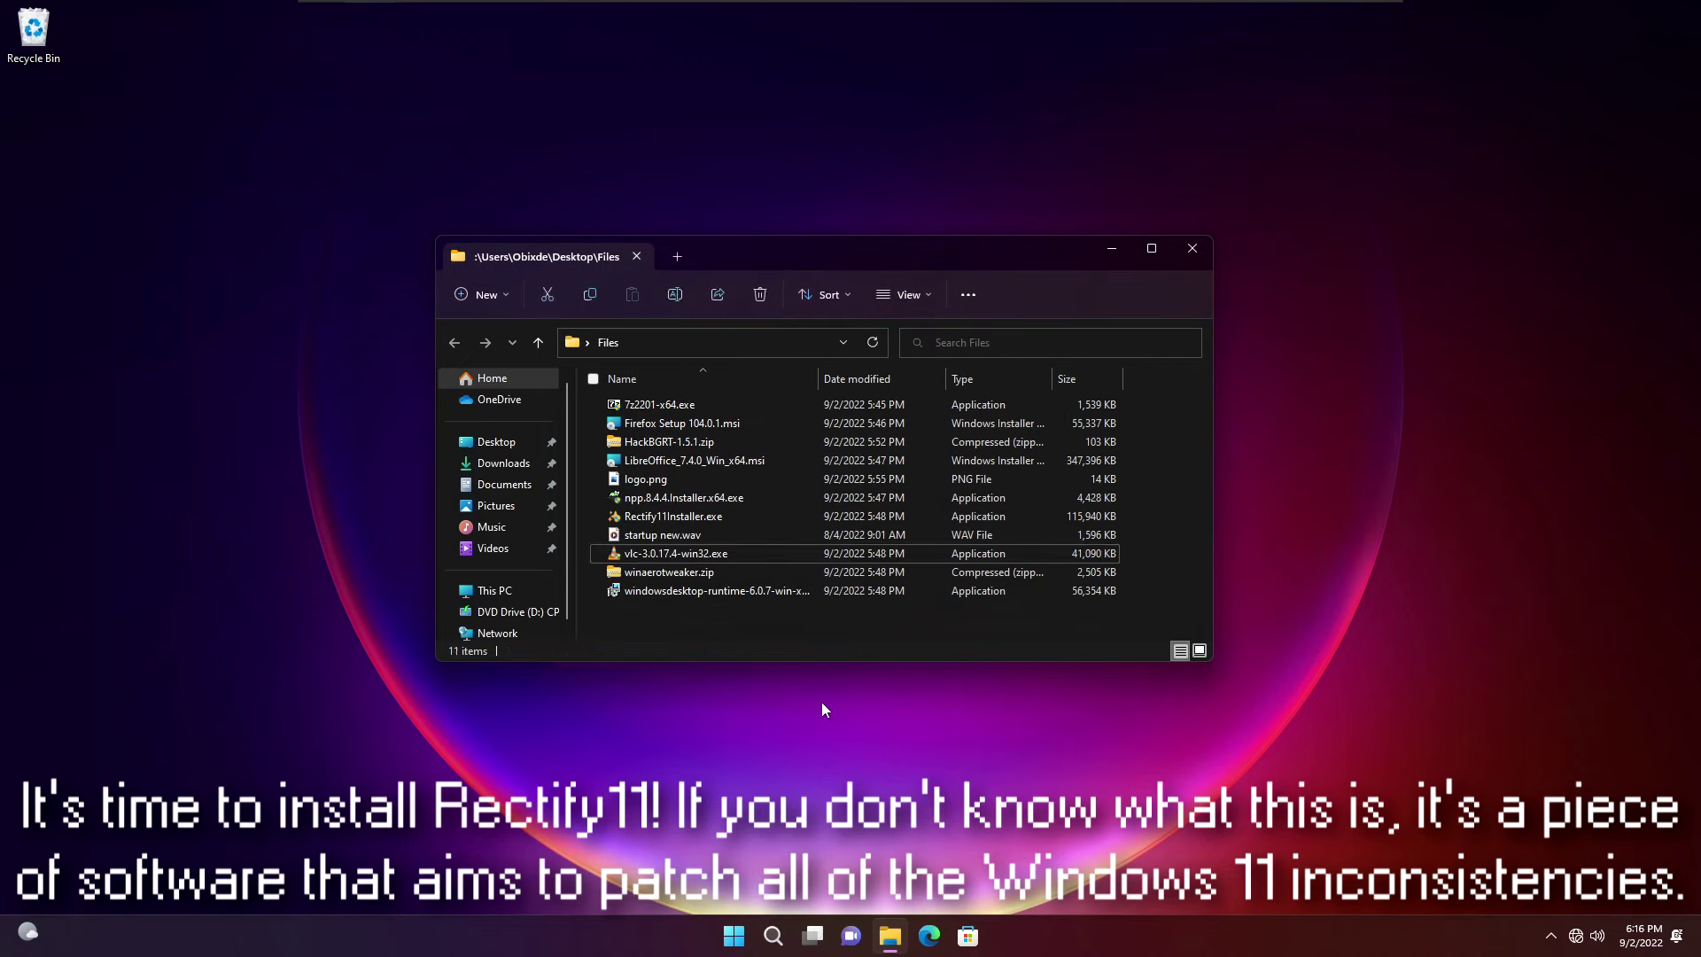
- Install Microsoft Windows Desktop Runtime 6.0.7 (x64) from the Files folder and delete its installer
click(693, 597)
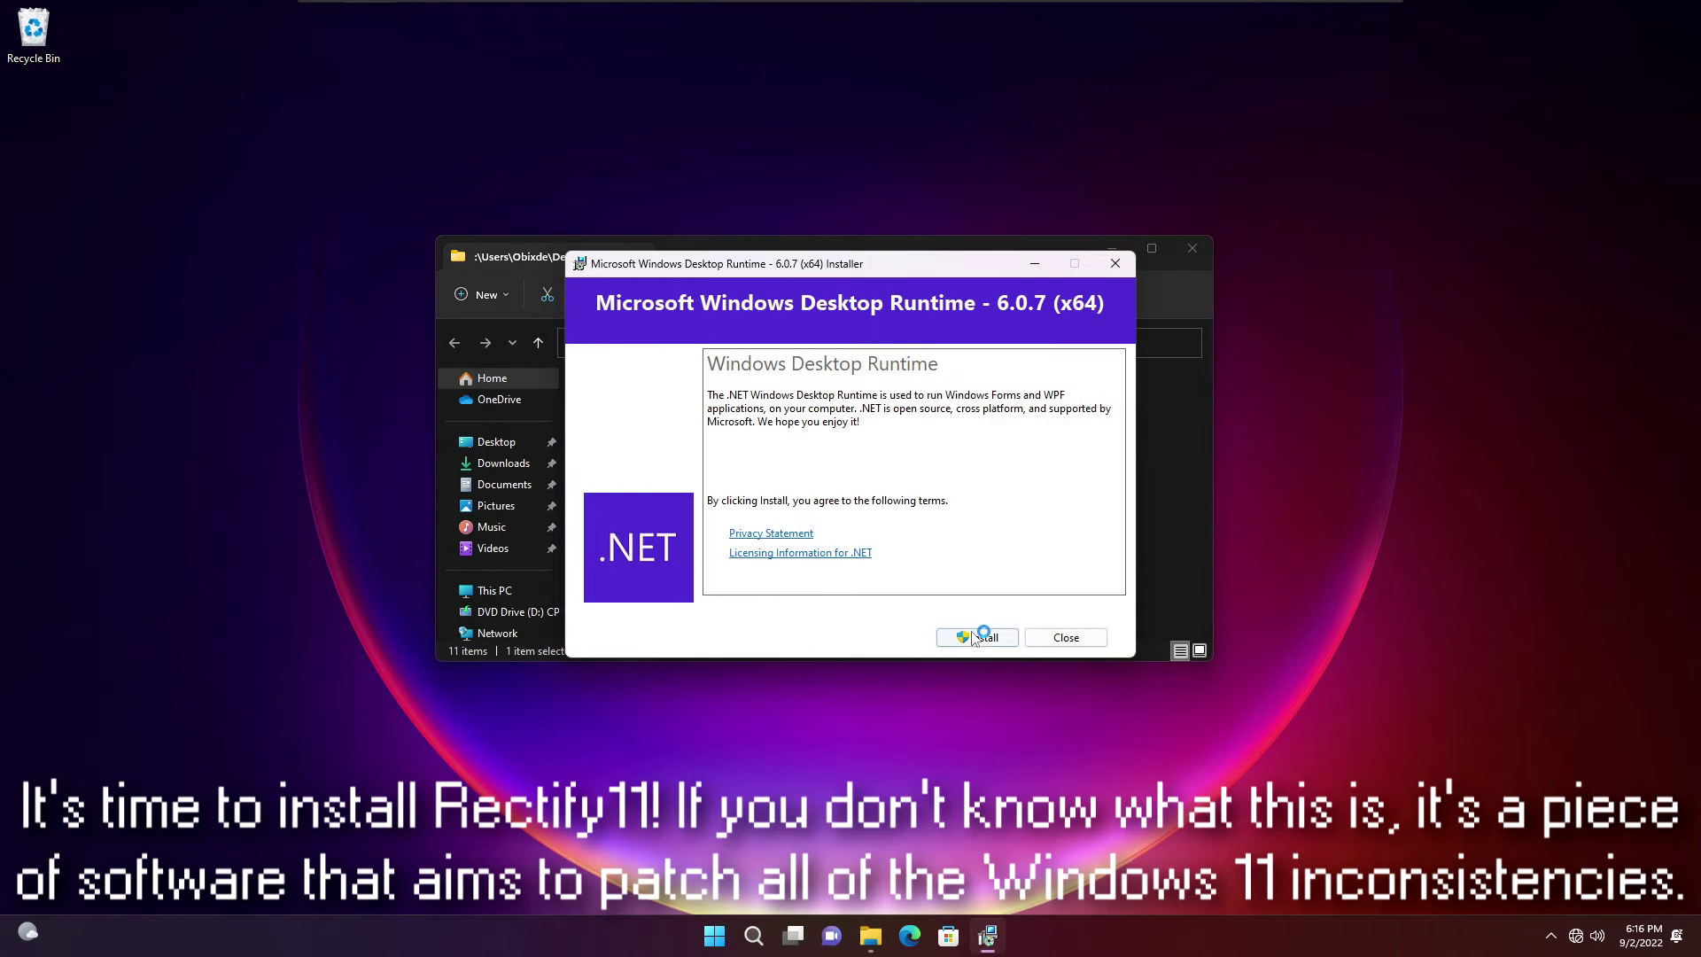
click(975, 635)
click(801, 608)
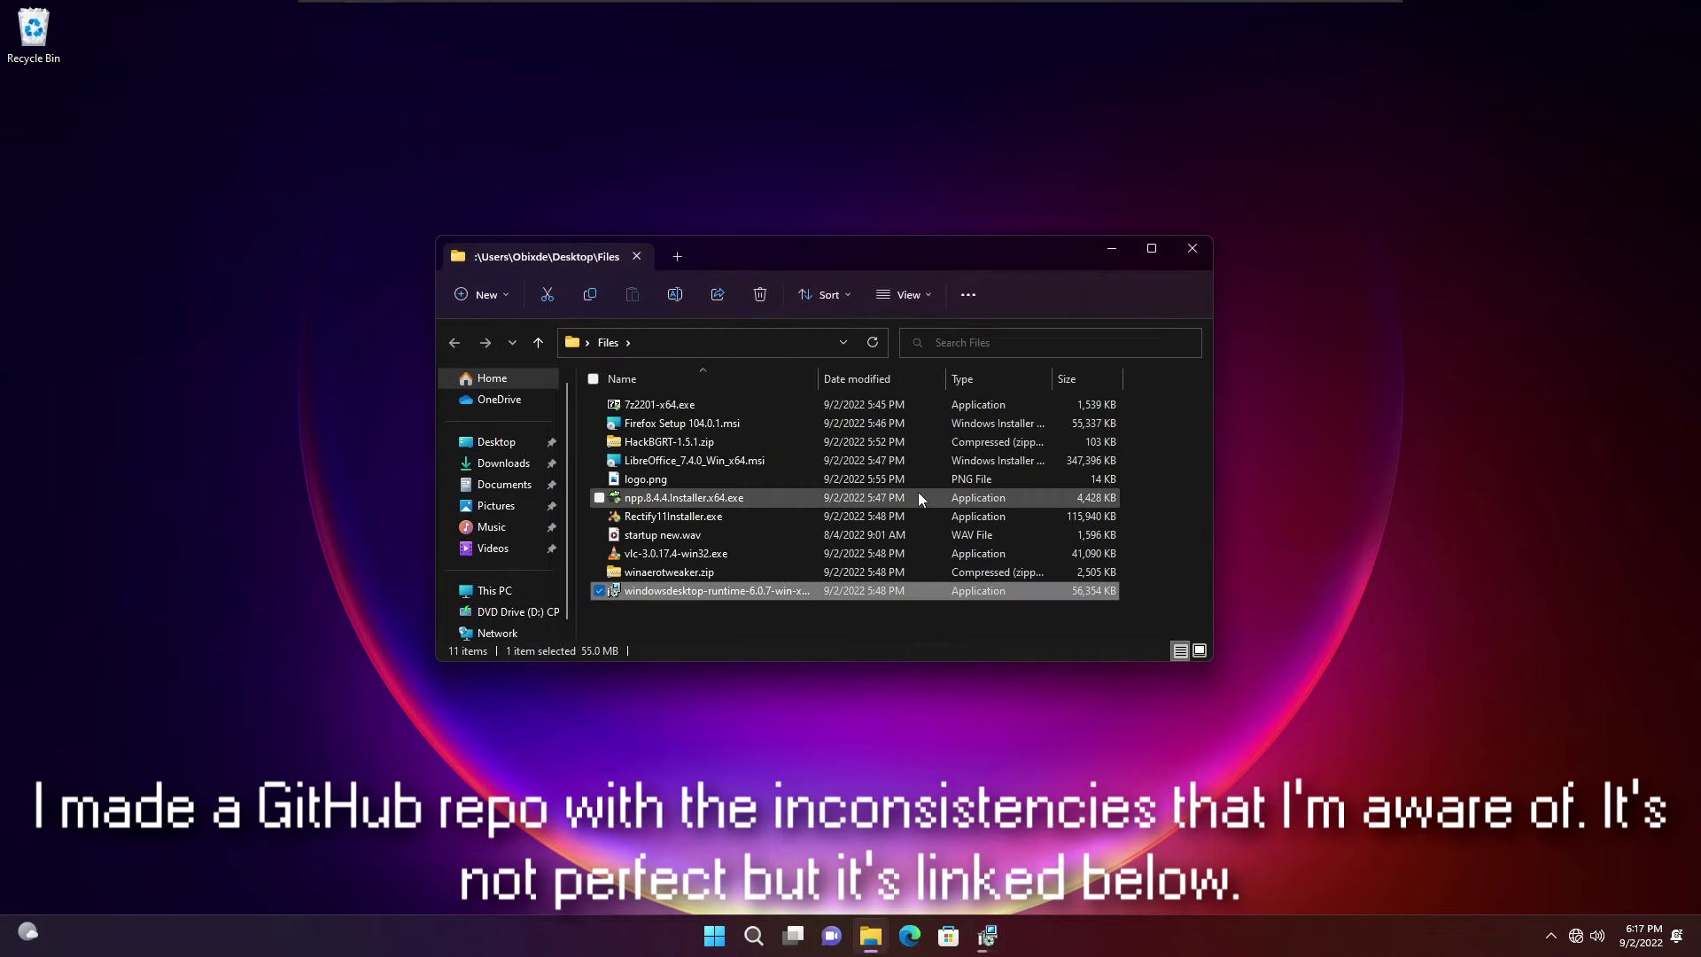
click(988, 937)
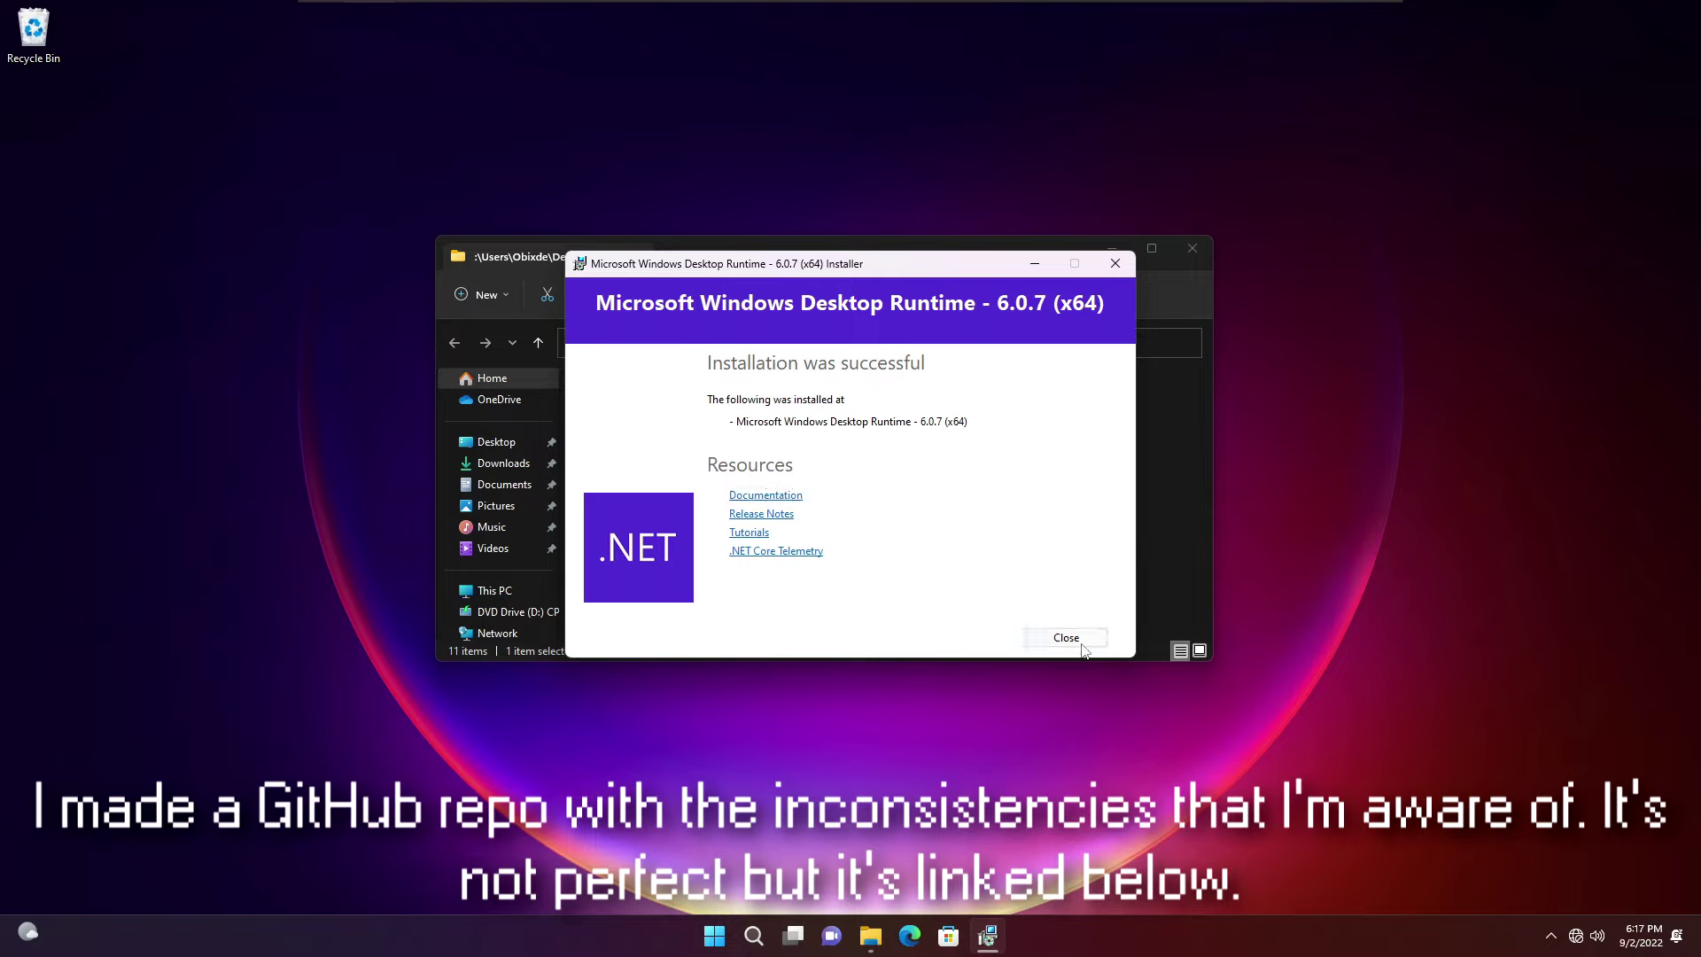
click(1066, 637)
right_click(726, 588)
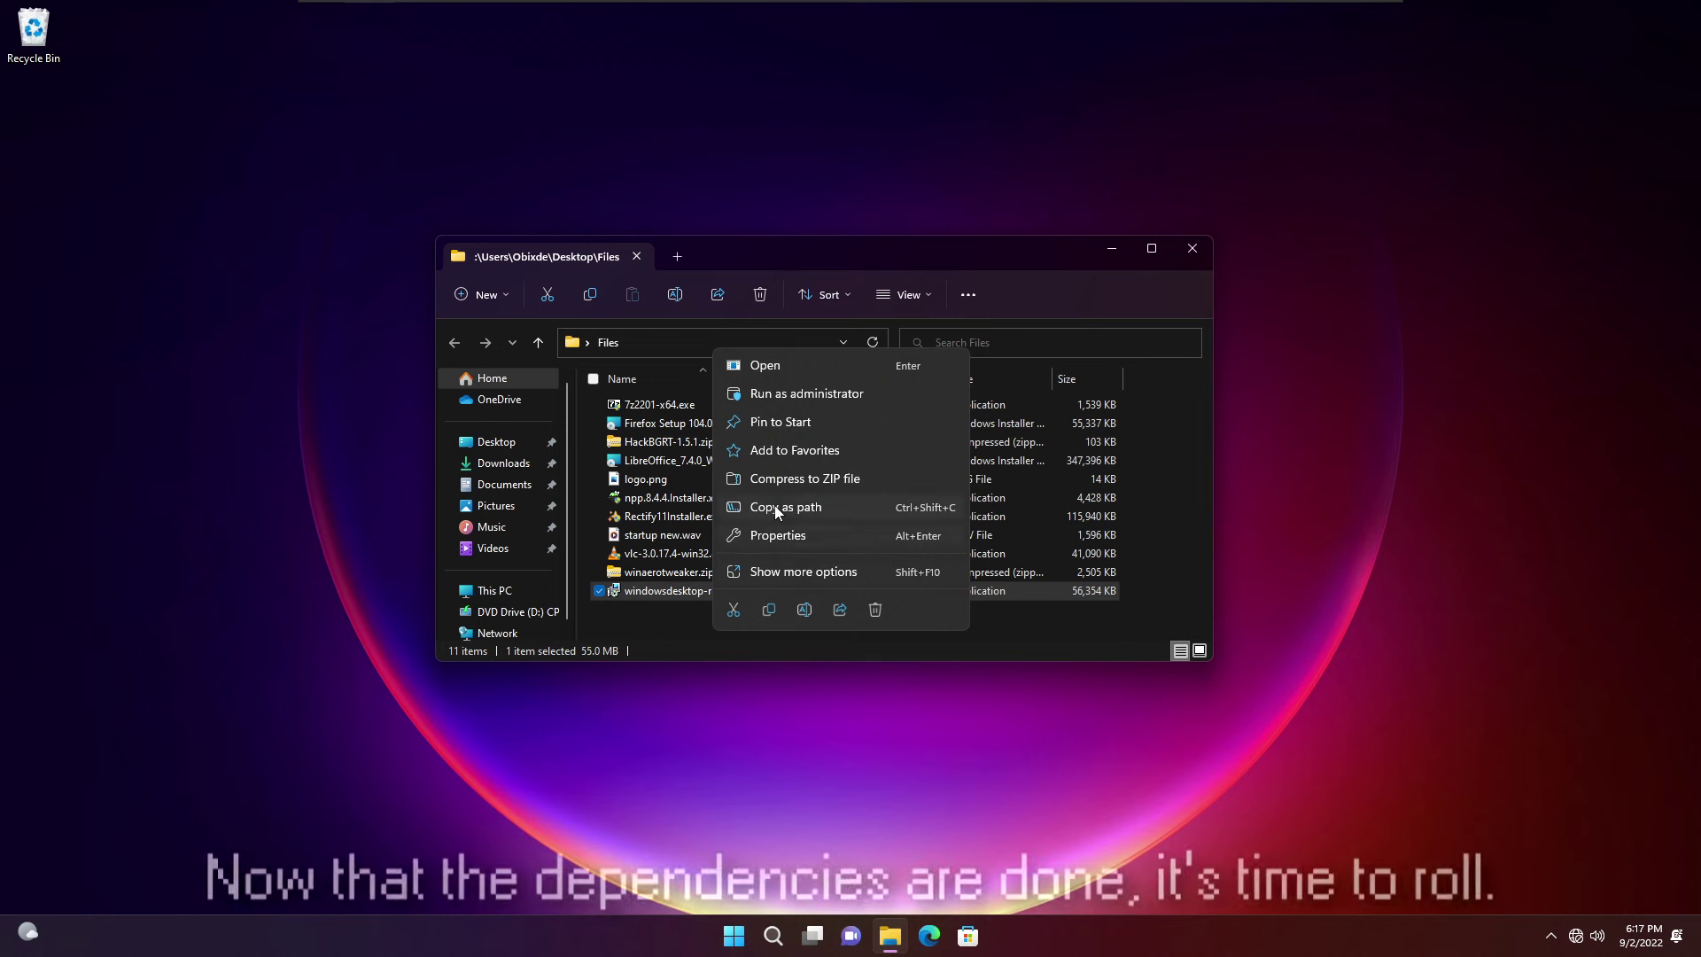
click(877, 607)
- Run Rectify11Installer.exe, allow it to make changes to the device, and agree to its license terms
click(658, 518)
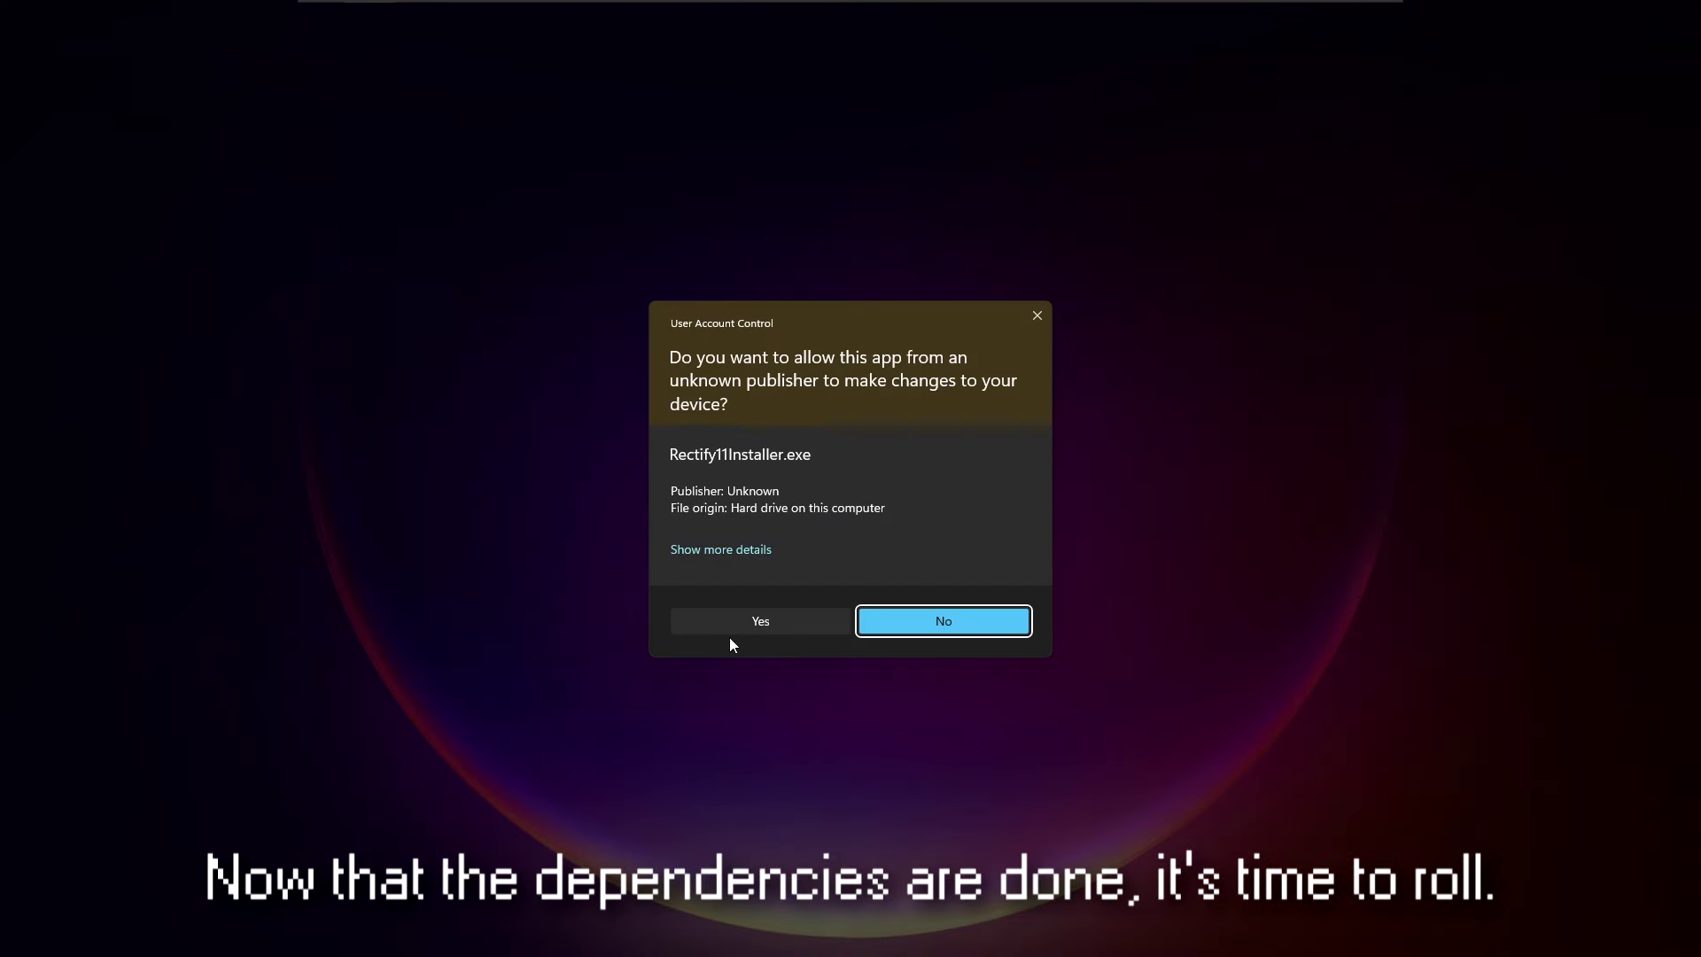
click(734, 624)
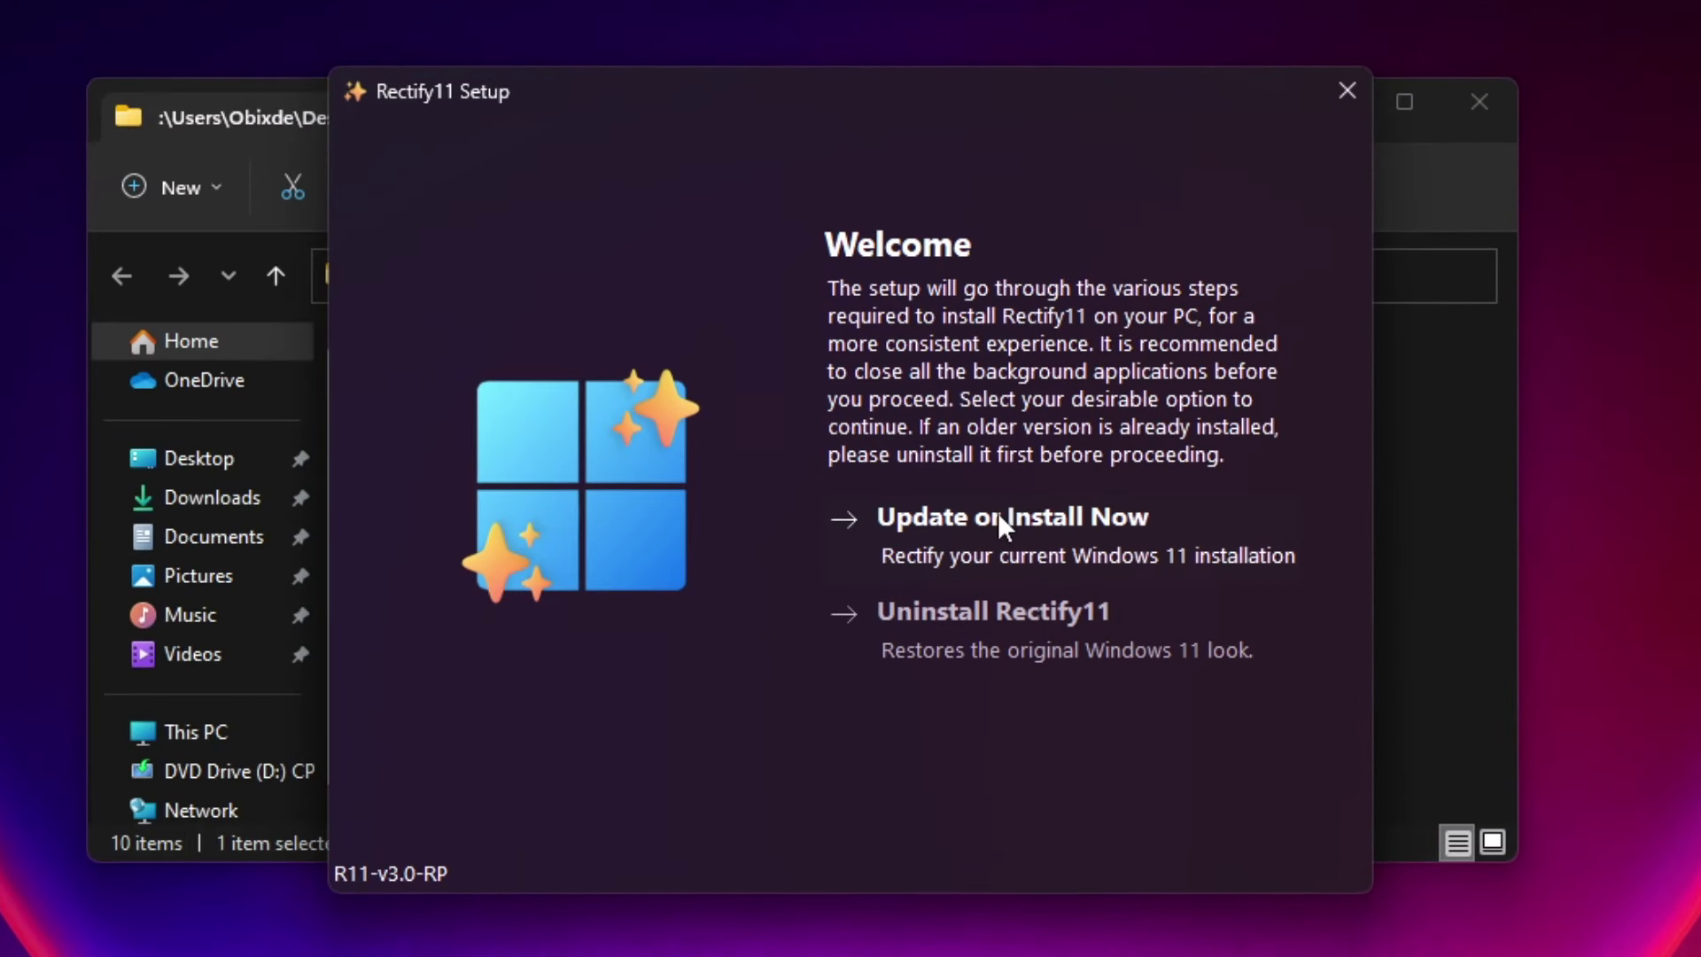
click(930, 528)
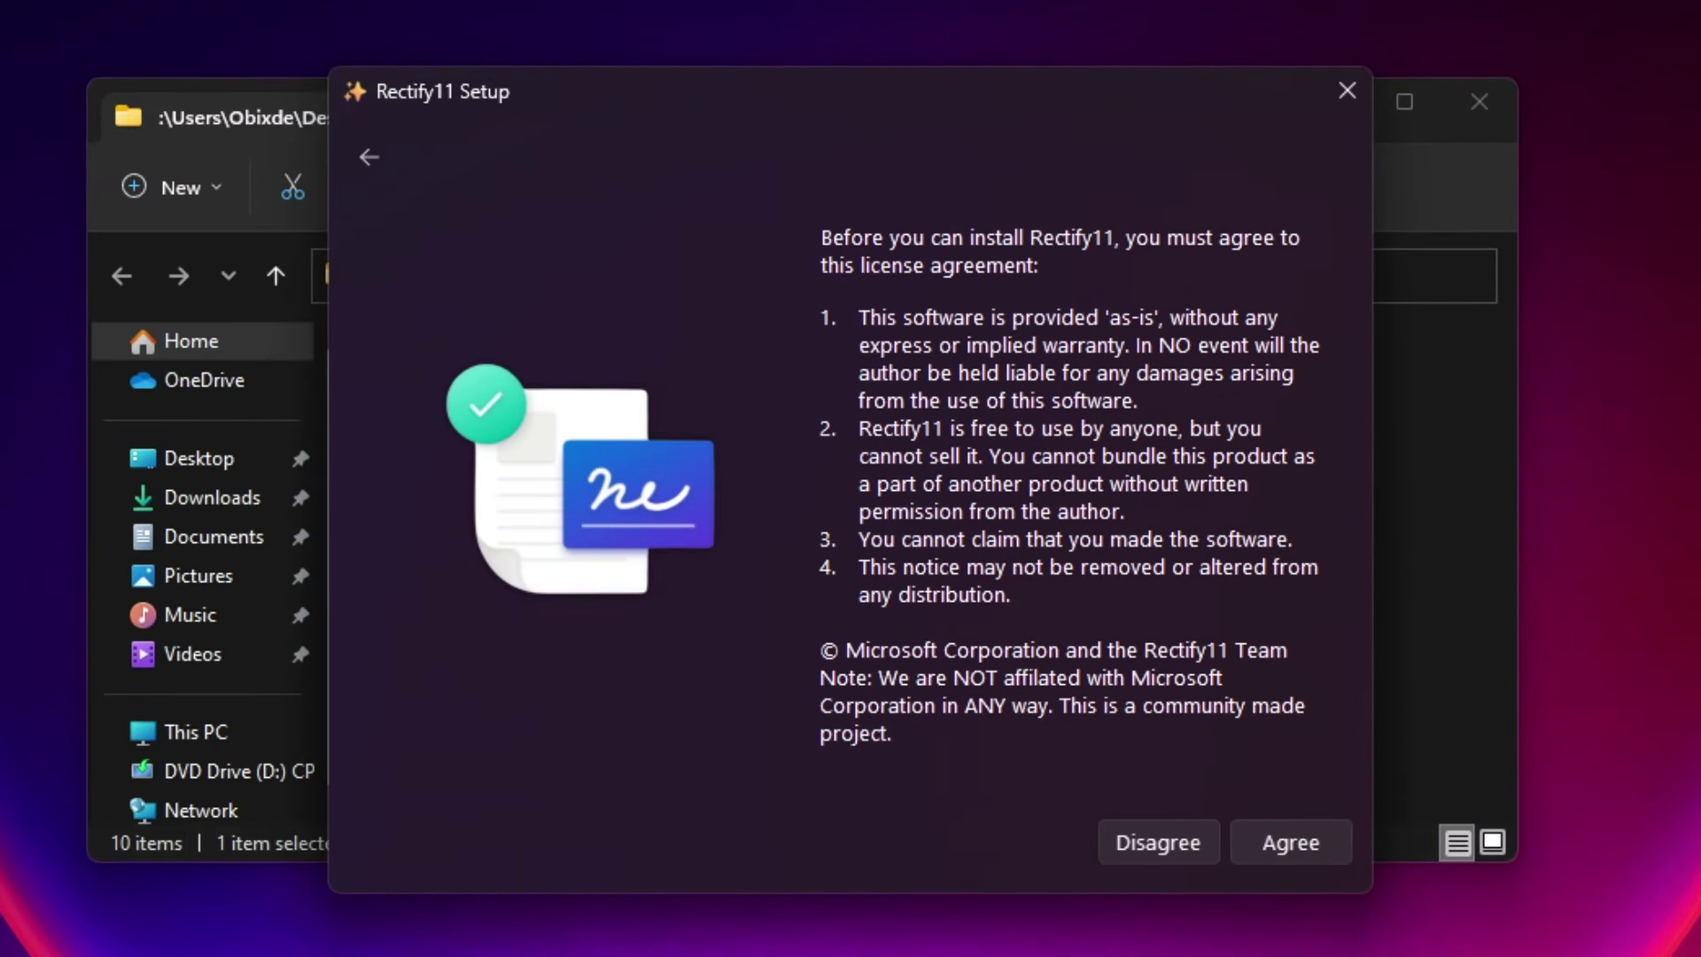
click(1295, 846)
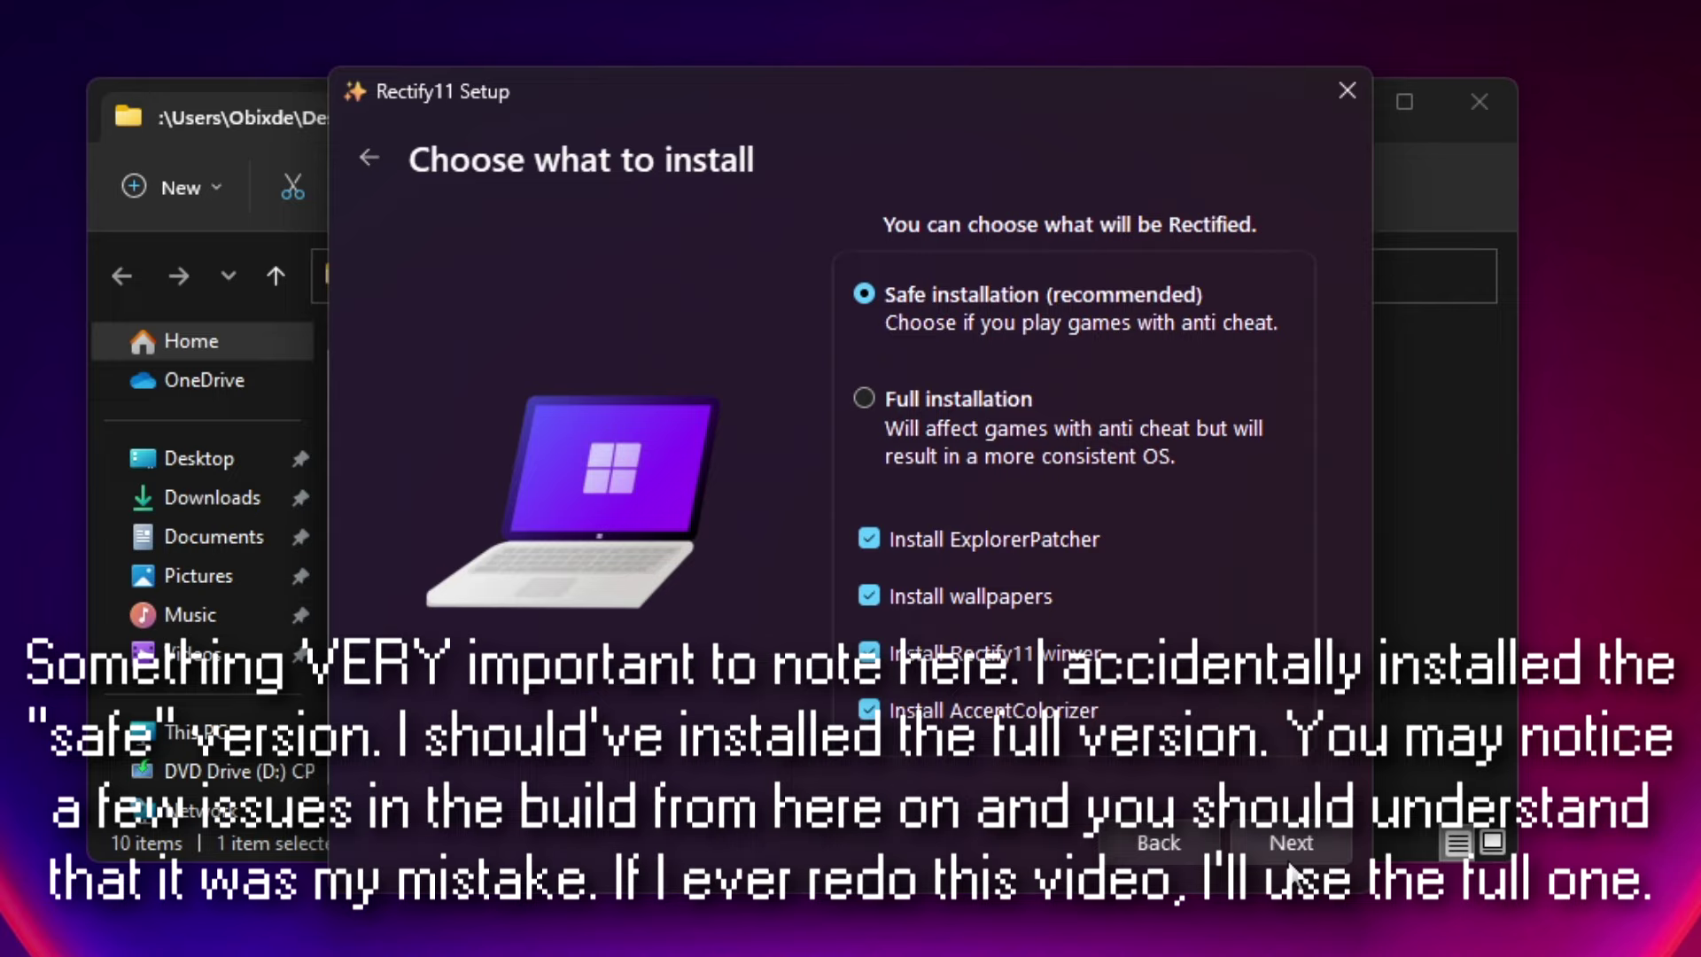
- Configure Rectify11 as a safe installation with all four extras, the Dark with Mica theme and the Windows 10 Rounded desktop
click(1289, 844)
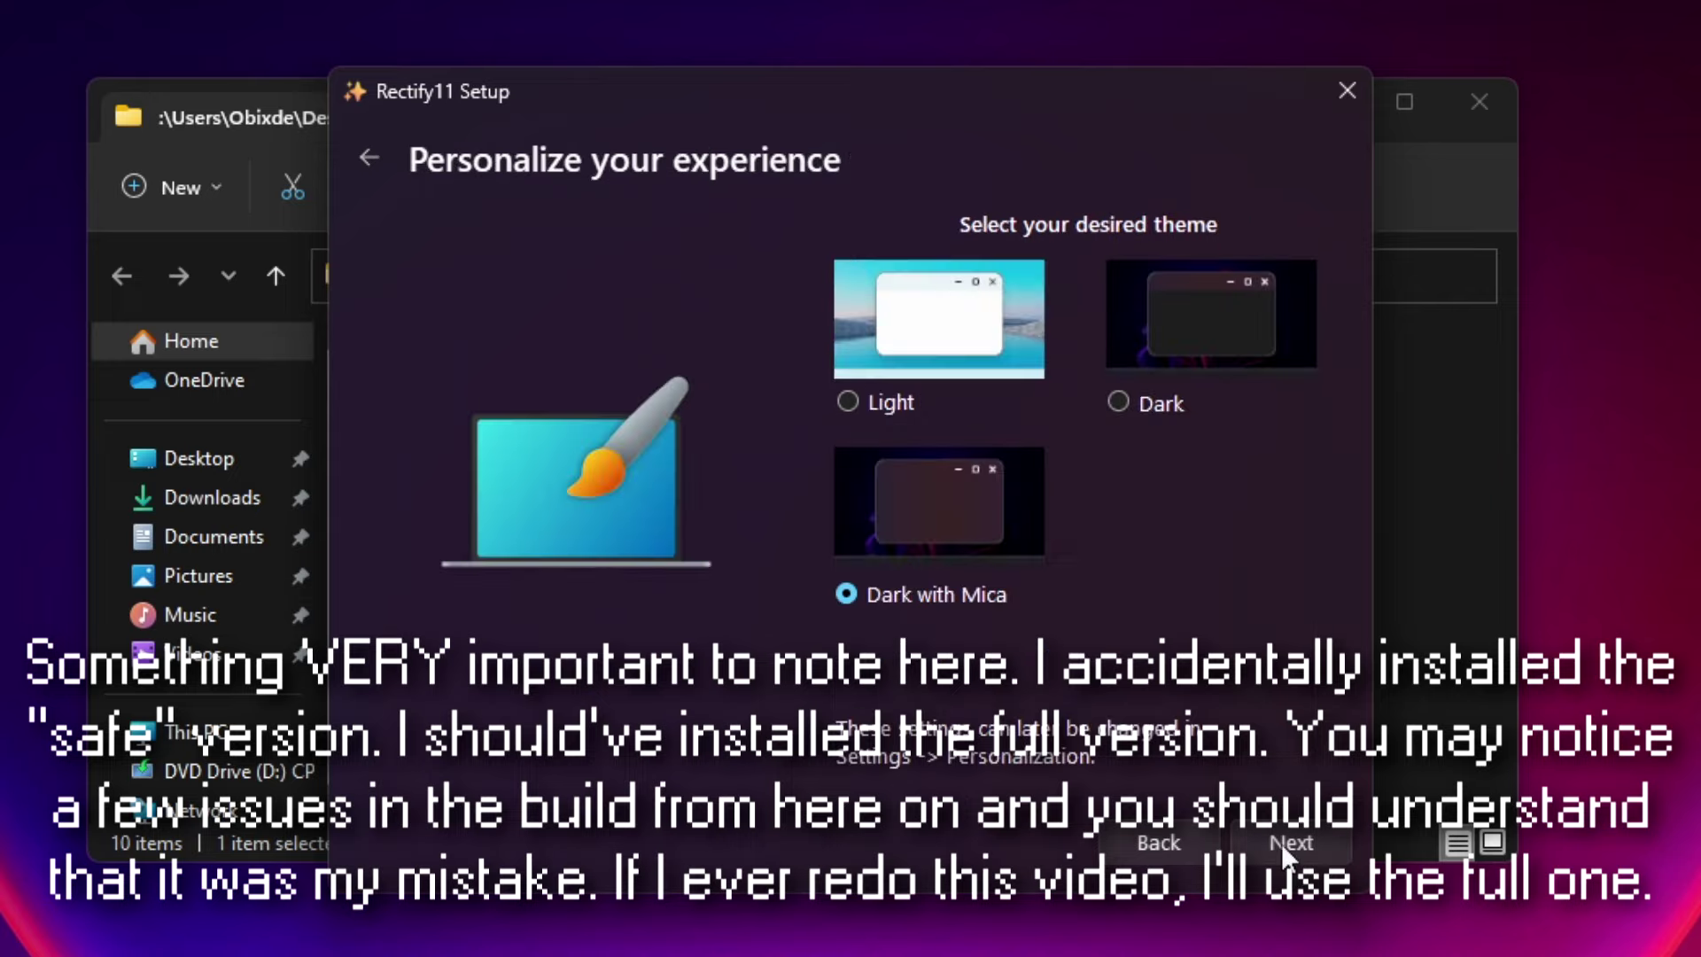
click(1290, 846)
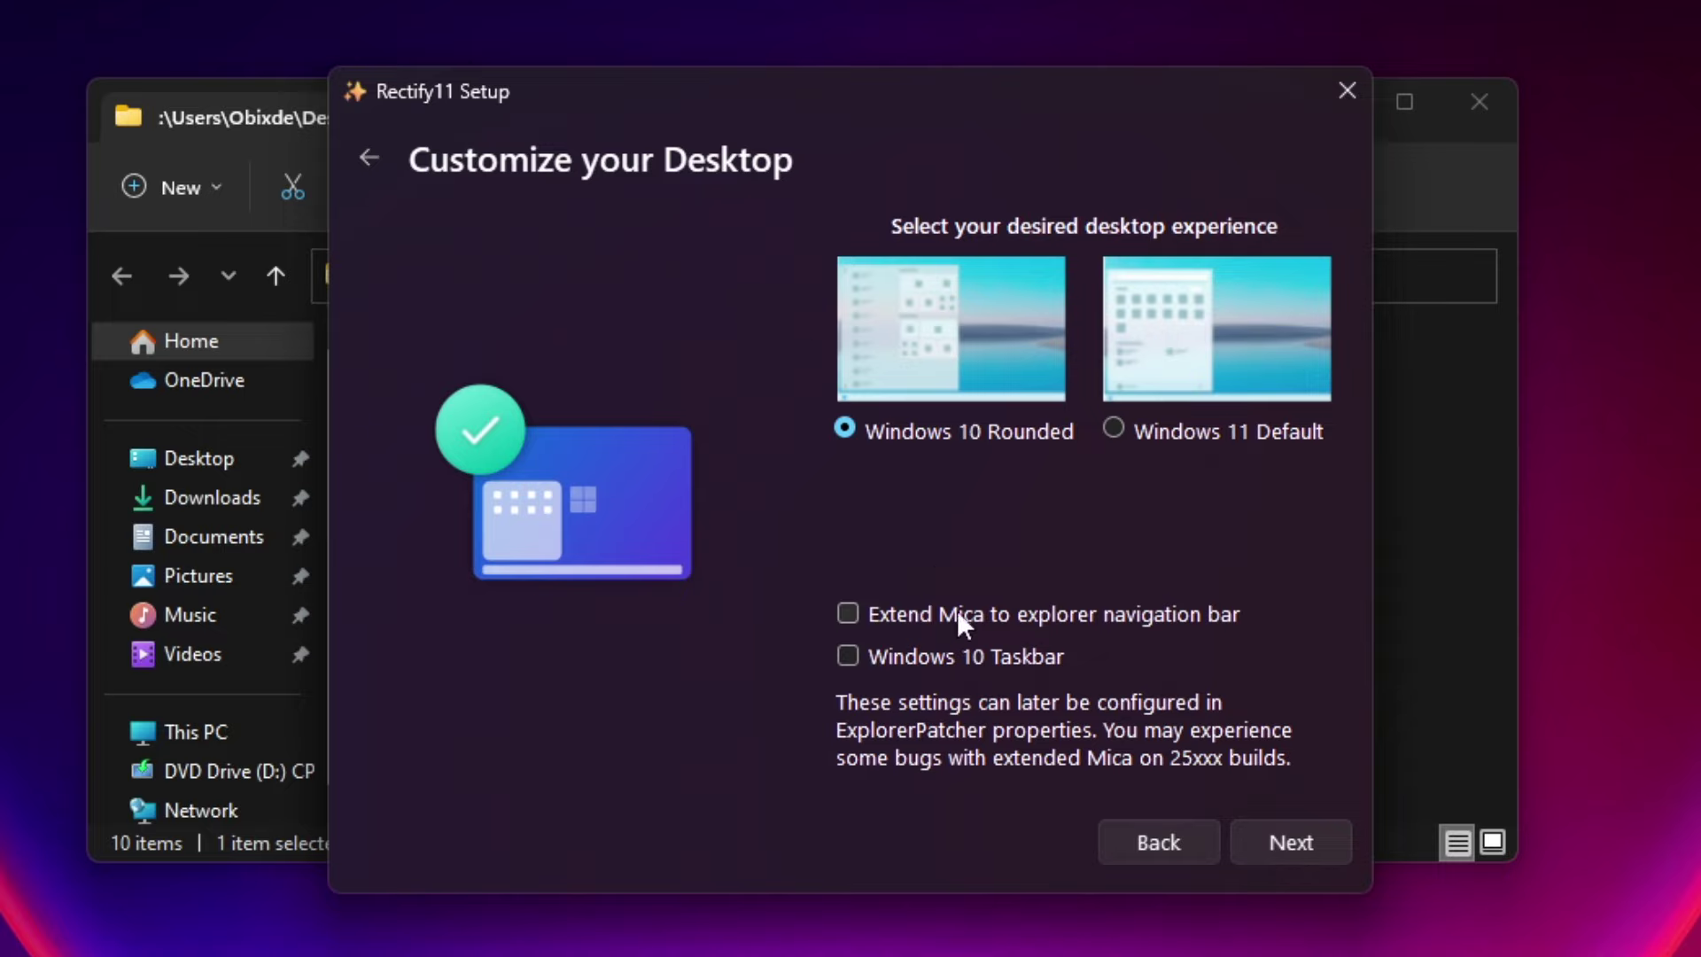
click(1290, 844)
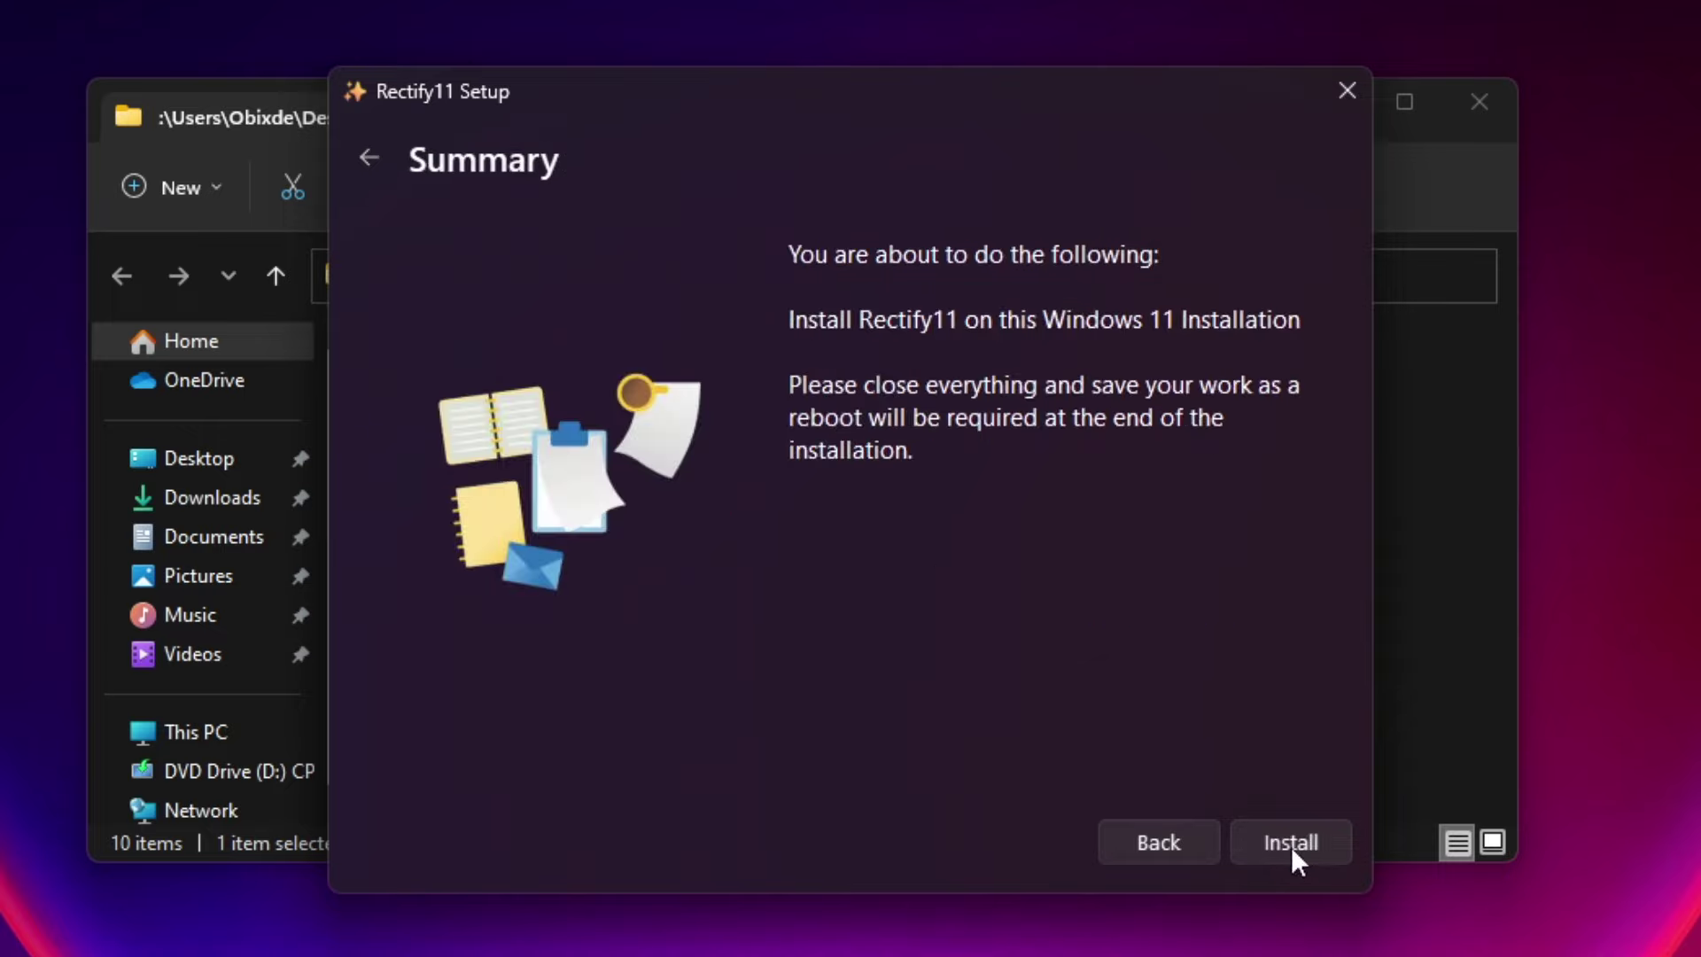
- Start the Rectify11 installation and install UltraUXThemePatcher 4.3.4, accepting its license agreement and finishing with Reboot now
click(1290, 847)
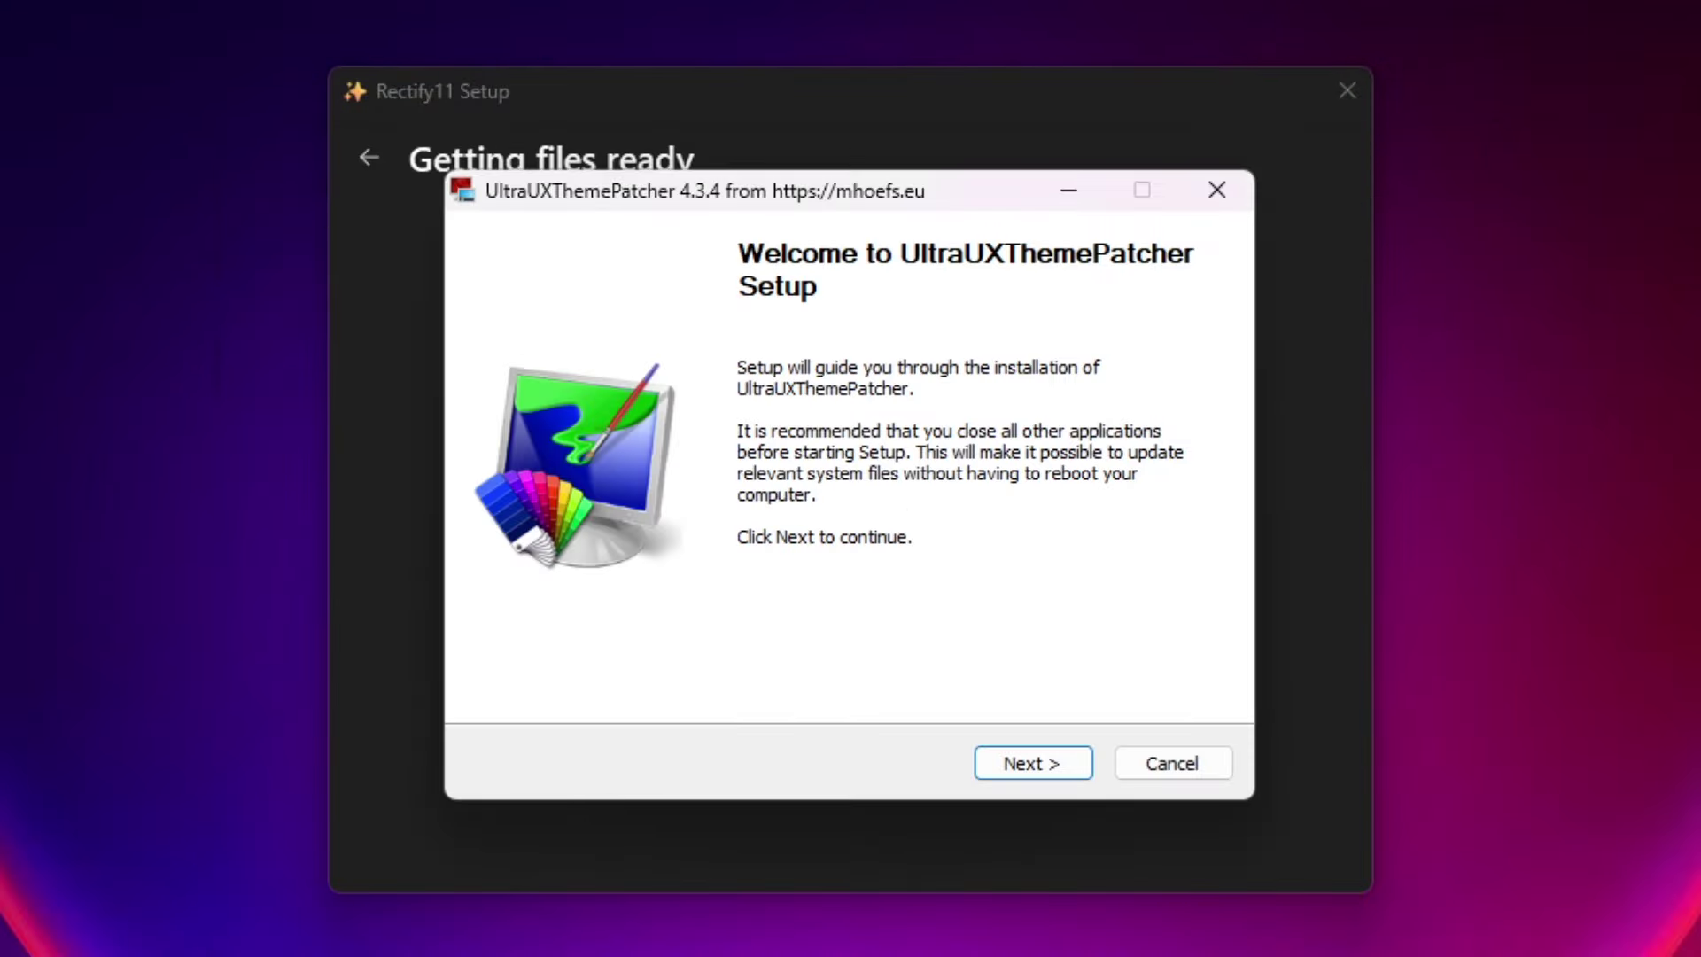
click(1026, 766)
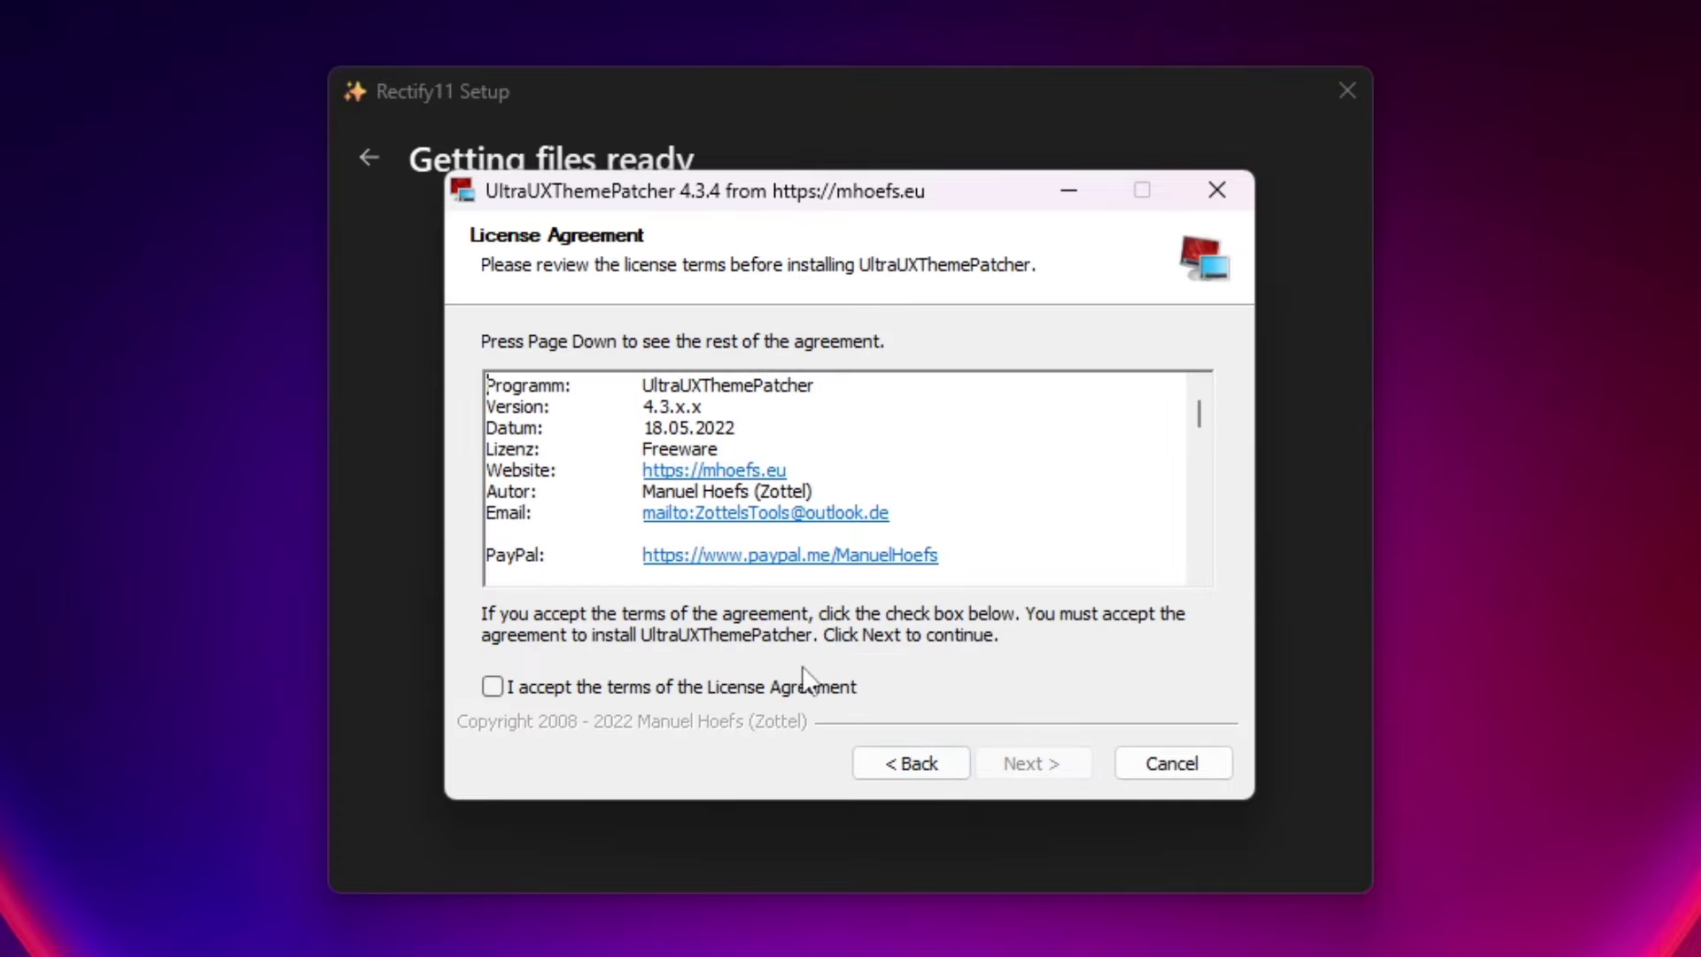
click(493, 688)
click(1032, 764)
click(1032, 765)
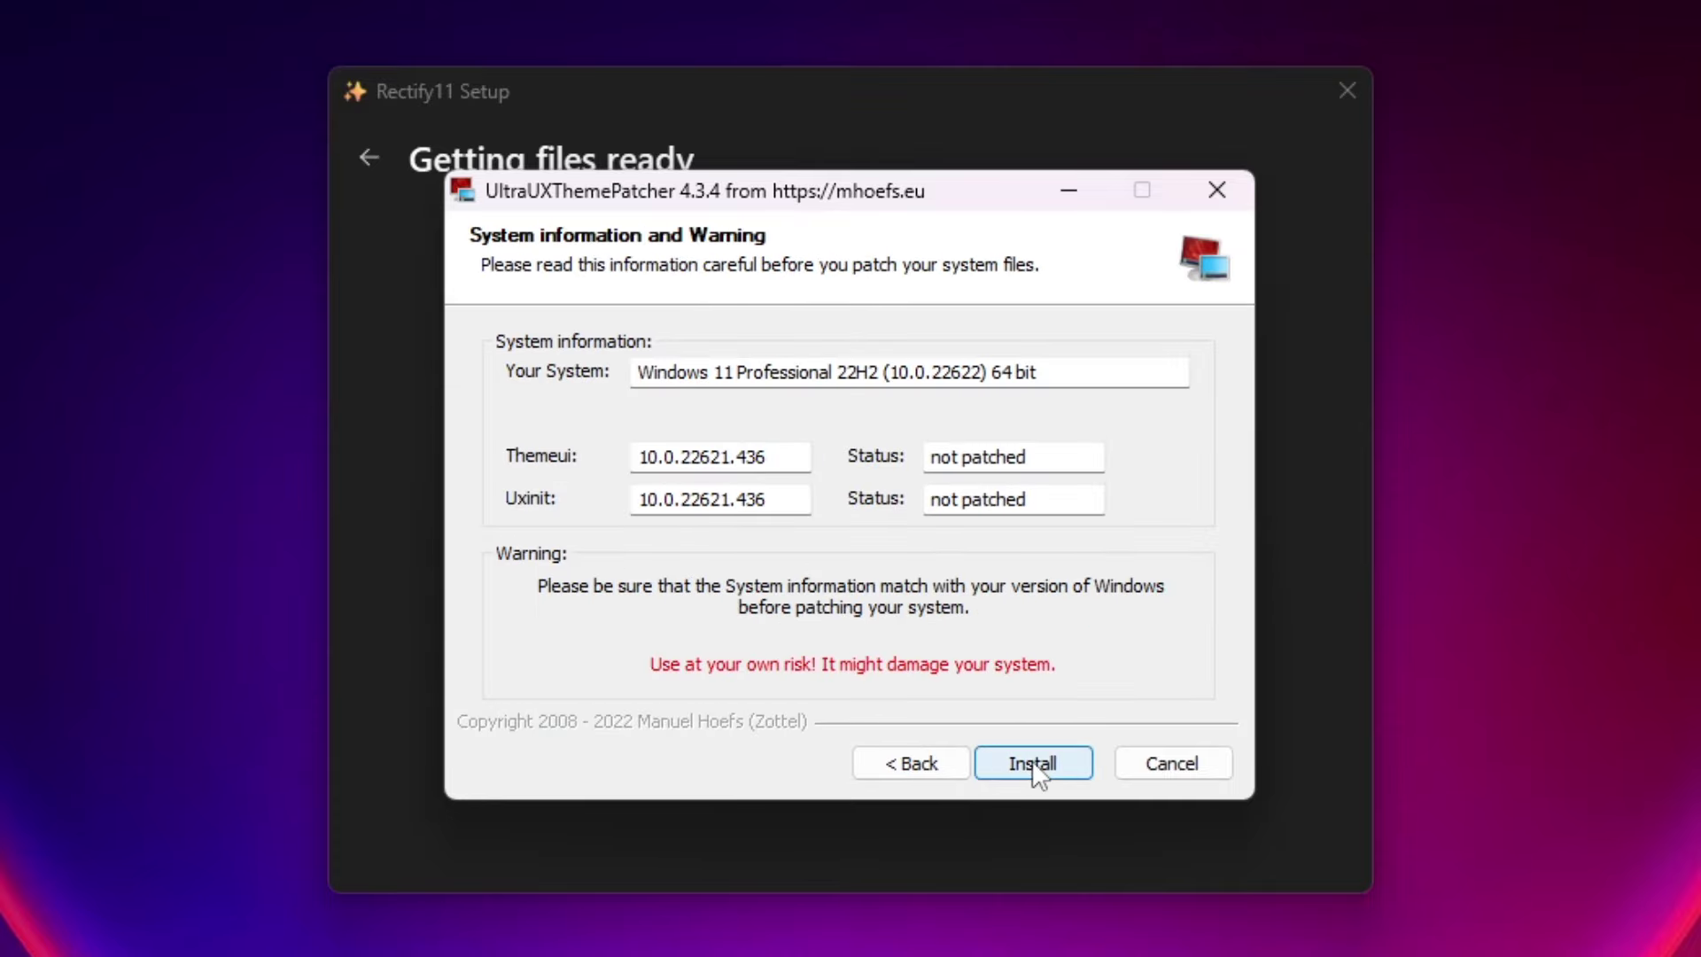
click(1032, 764)
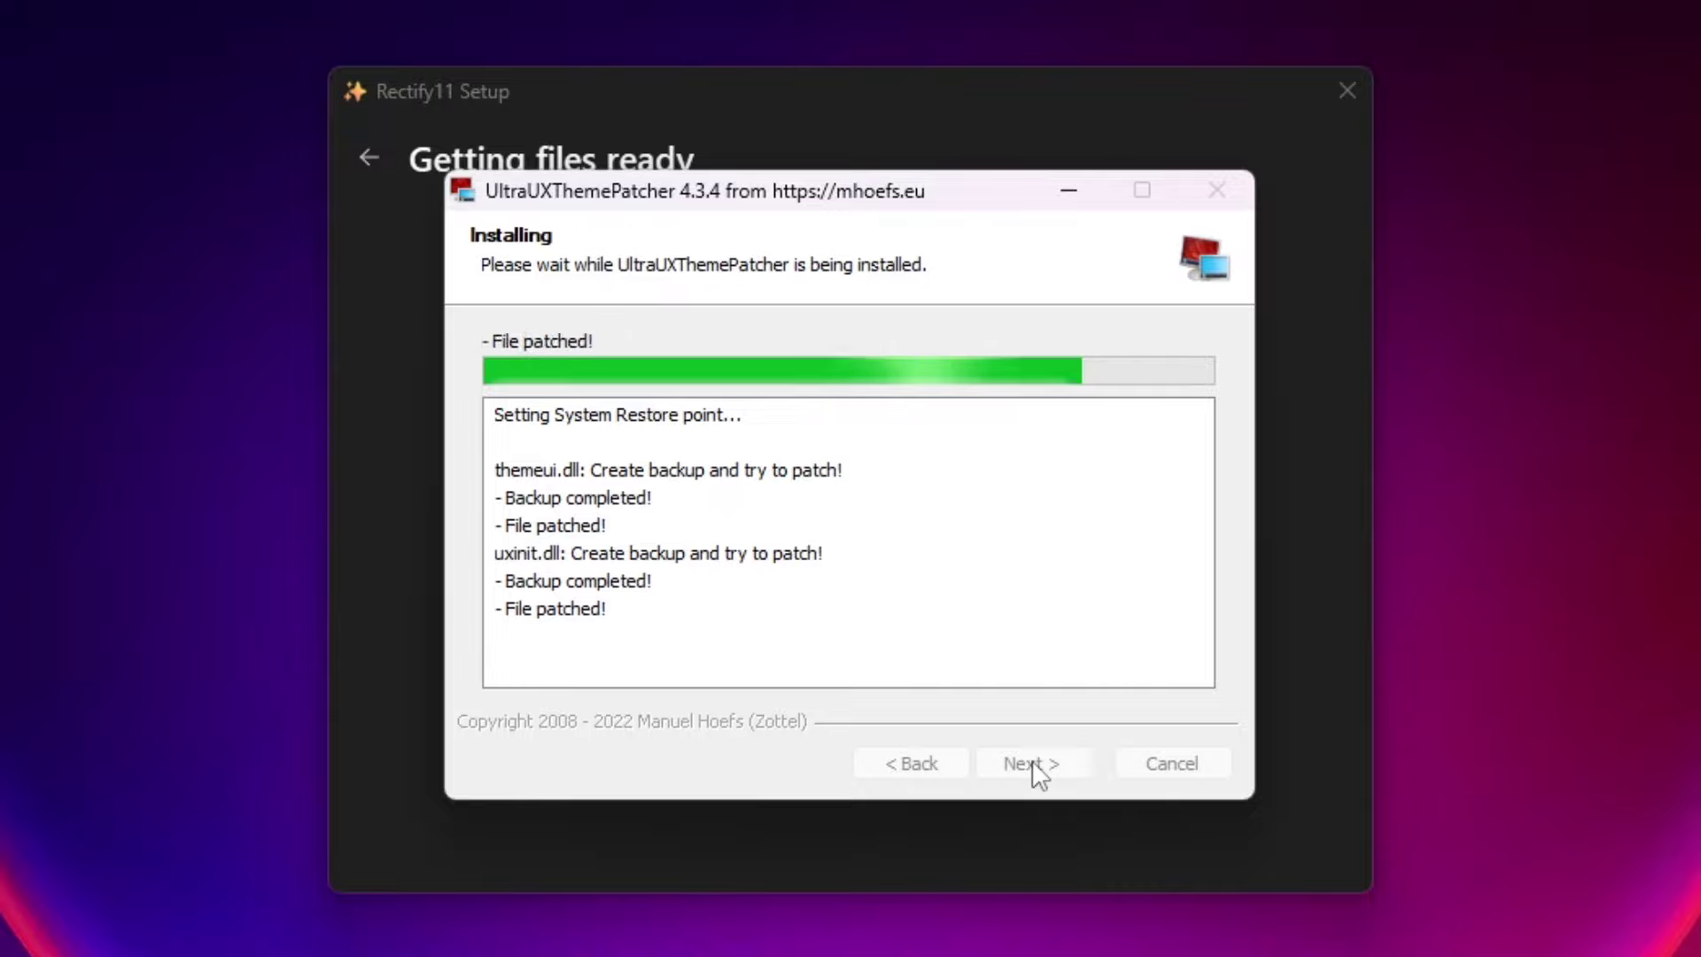
click(1032, 765)
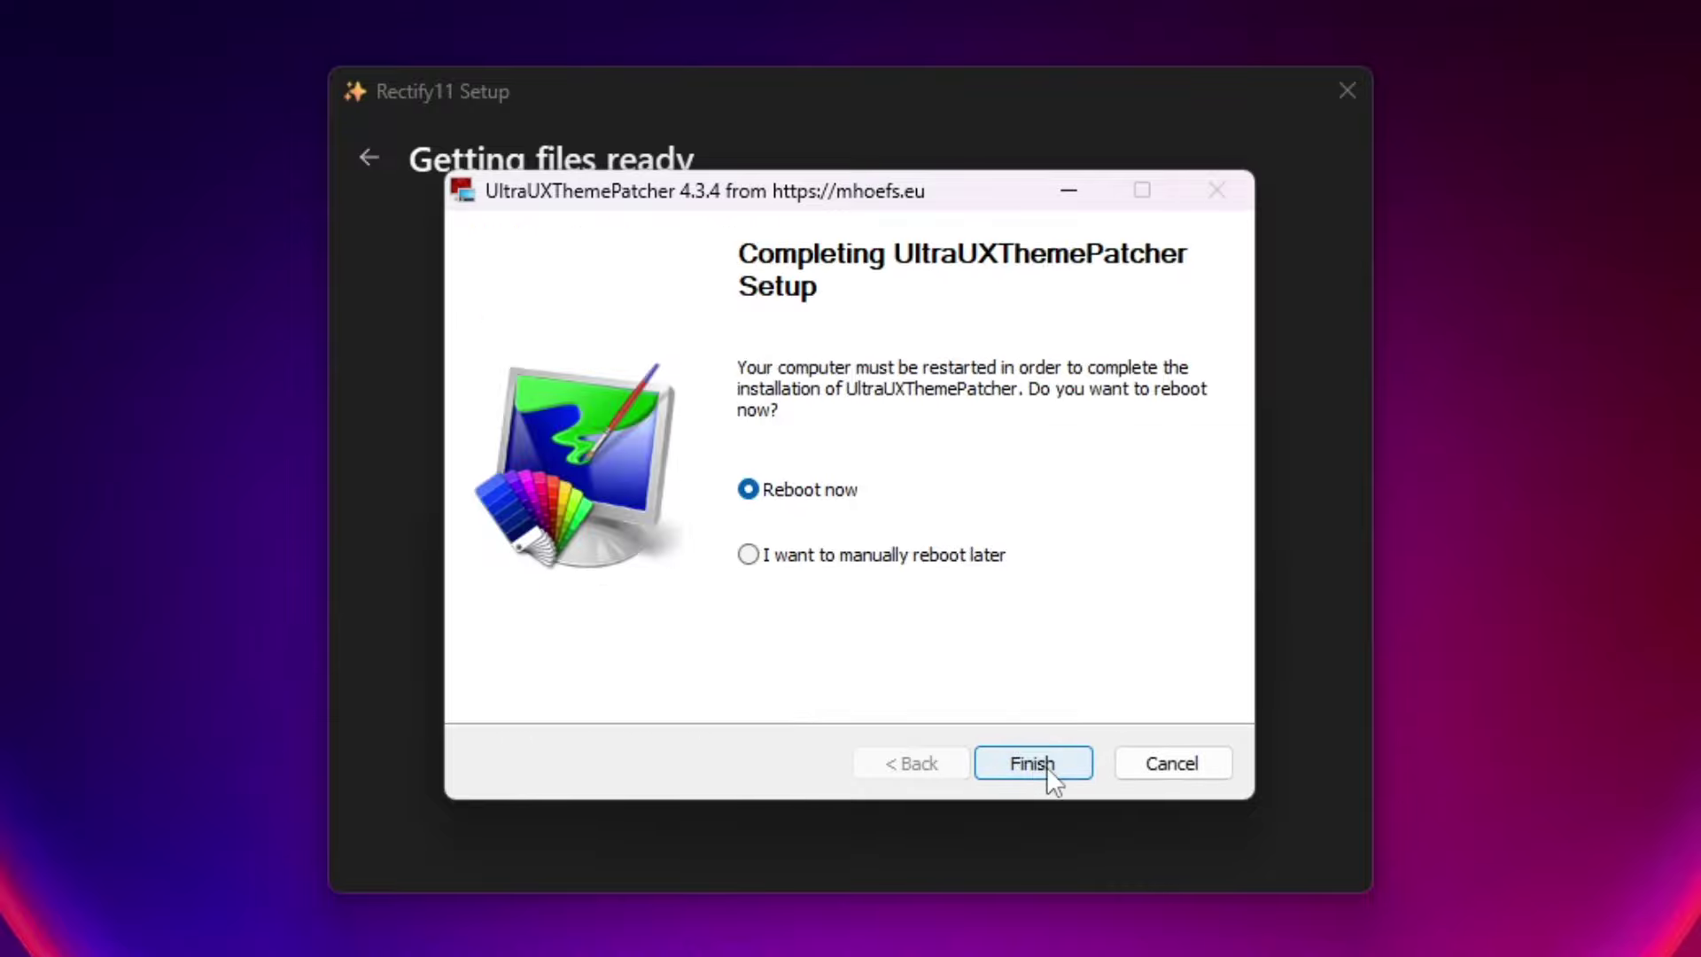
click(1046, 768)
click(1033, 764)
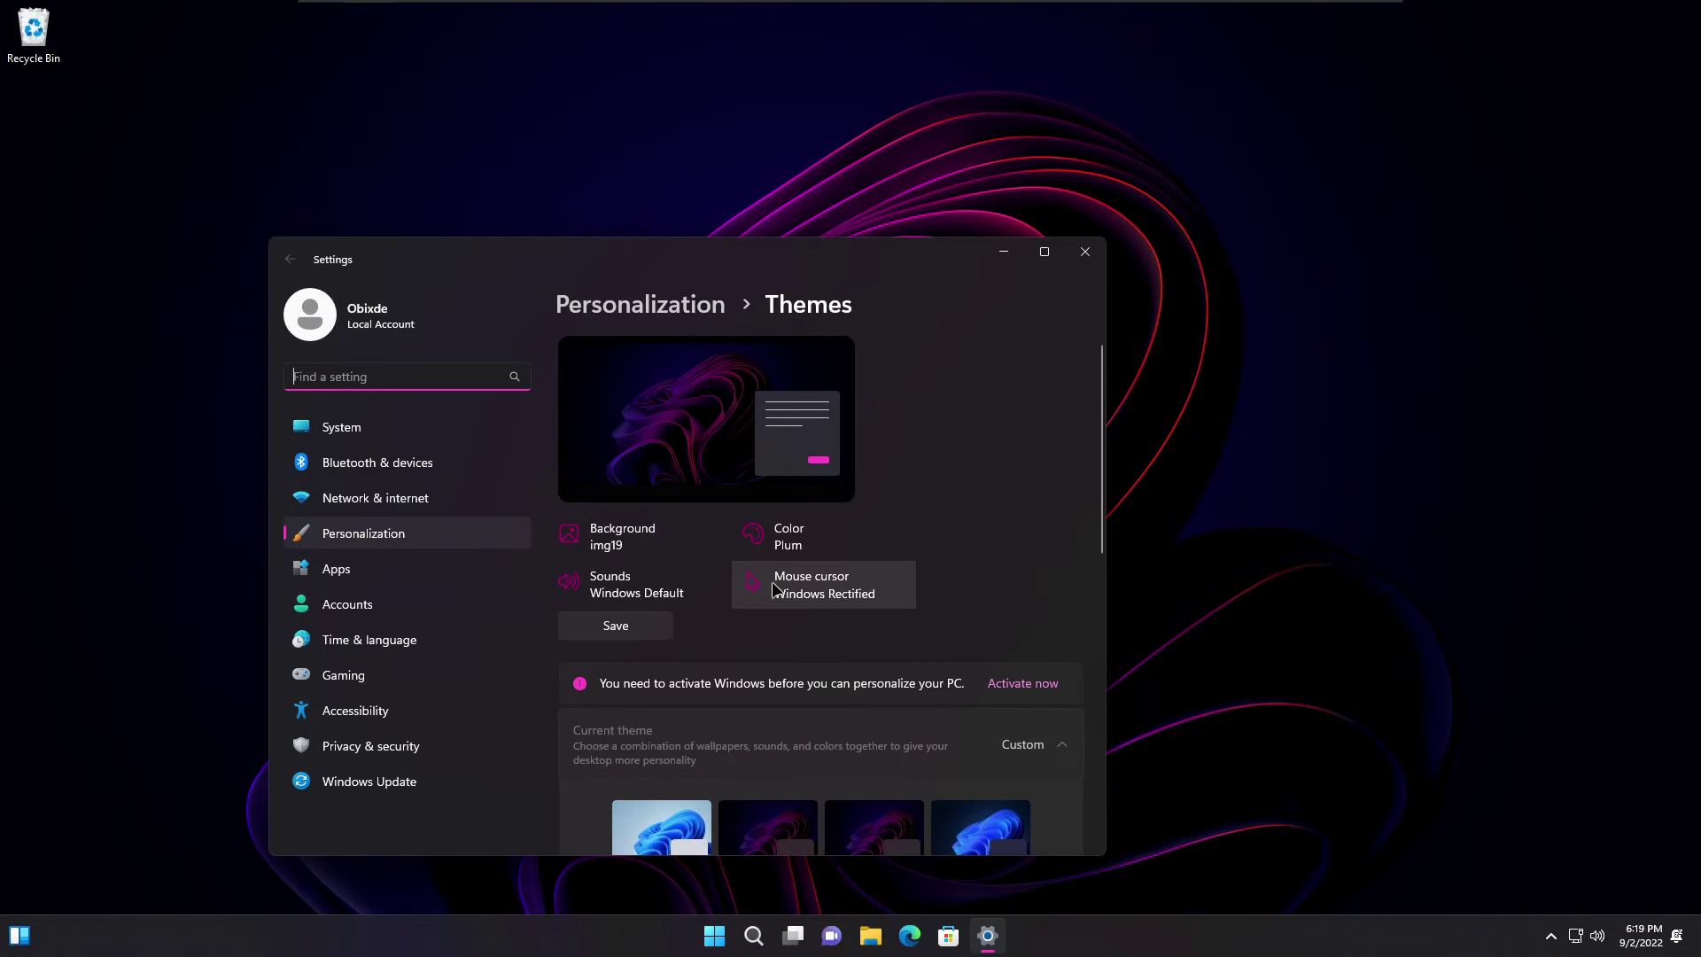
- Apply the dark Windows theme with the img19 background and Plum color, and set the mouse pointer scheme to (None)
click(773, 589)
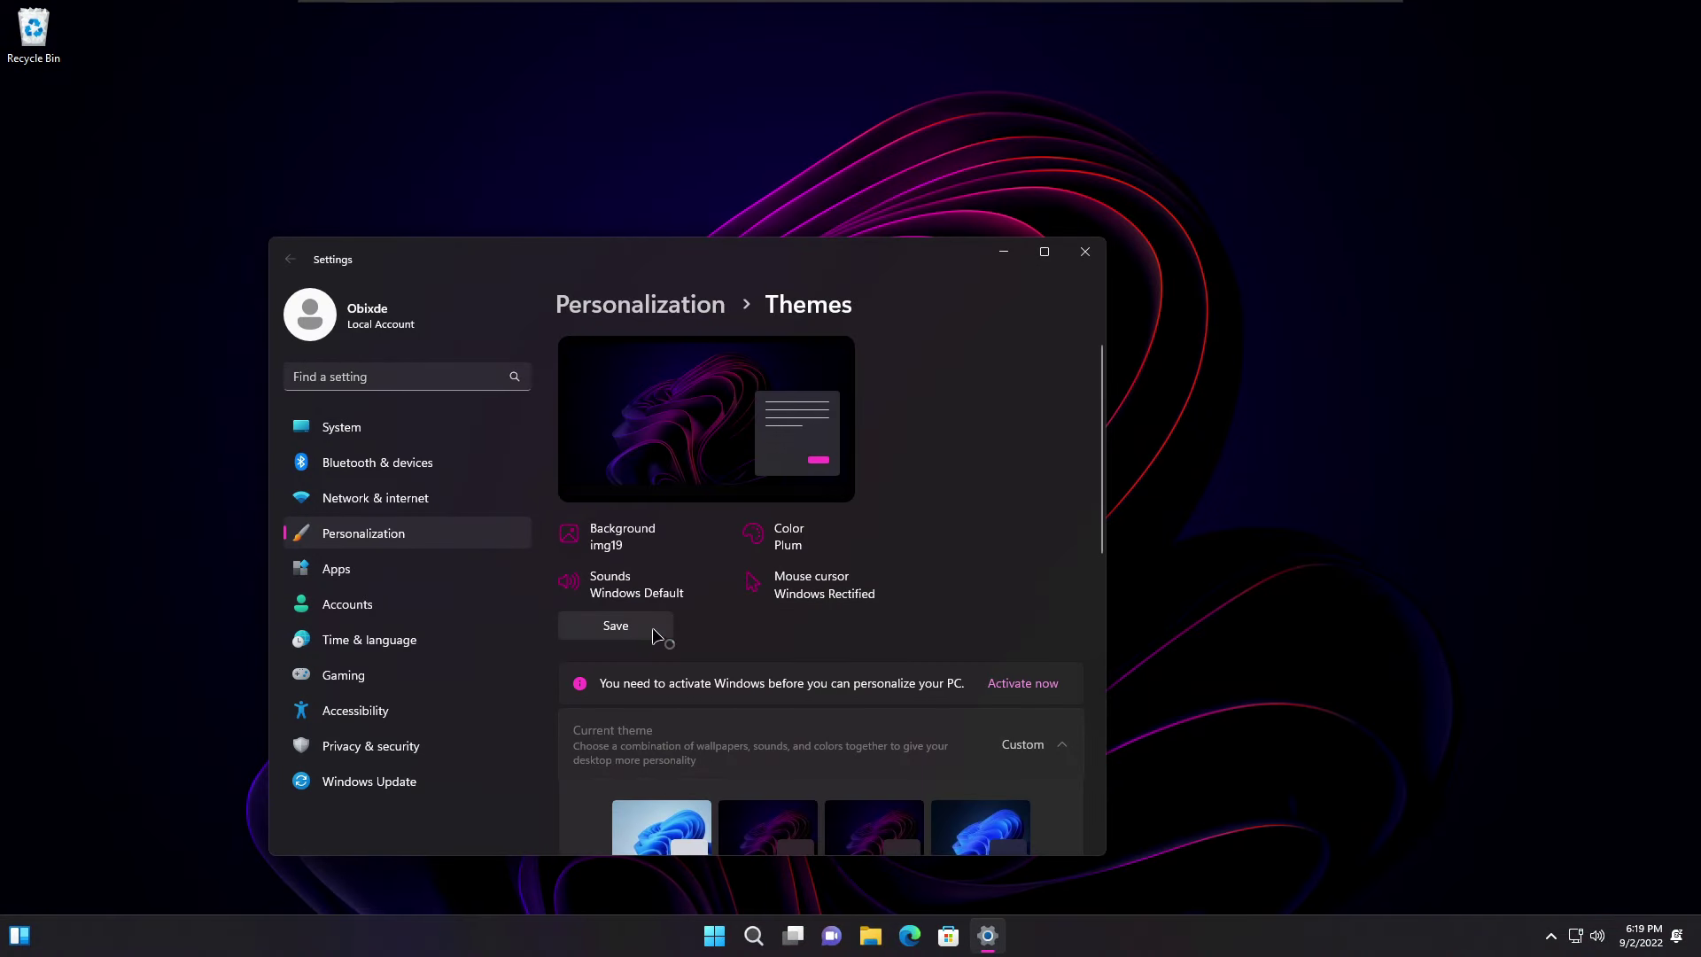
scroll(650, 641, down, 2)
click(302, 303)
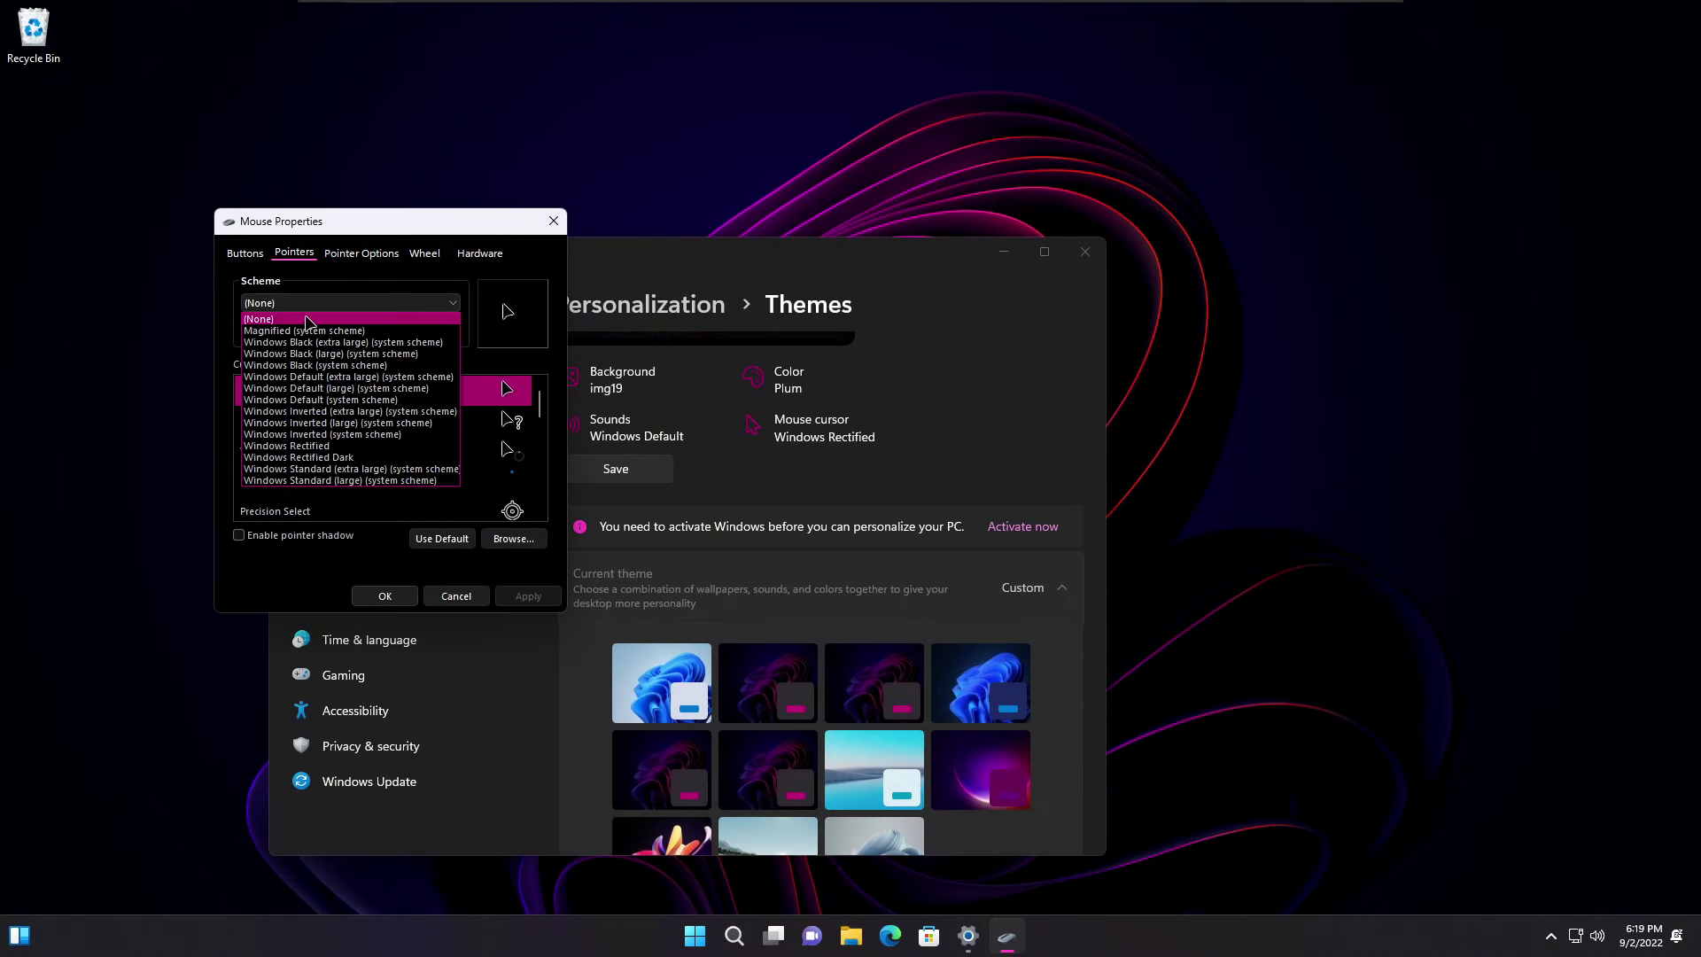
click(306, 319)
click(528, 596)
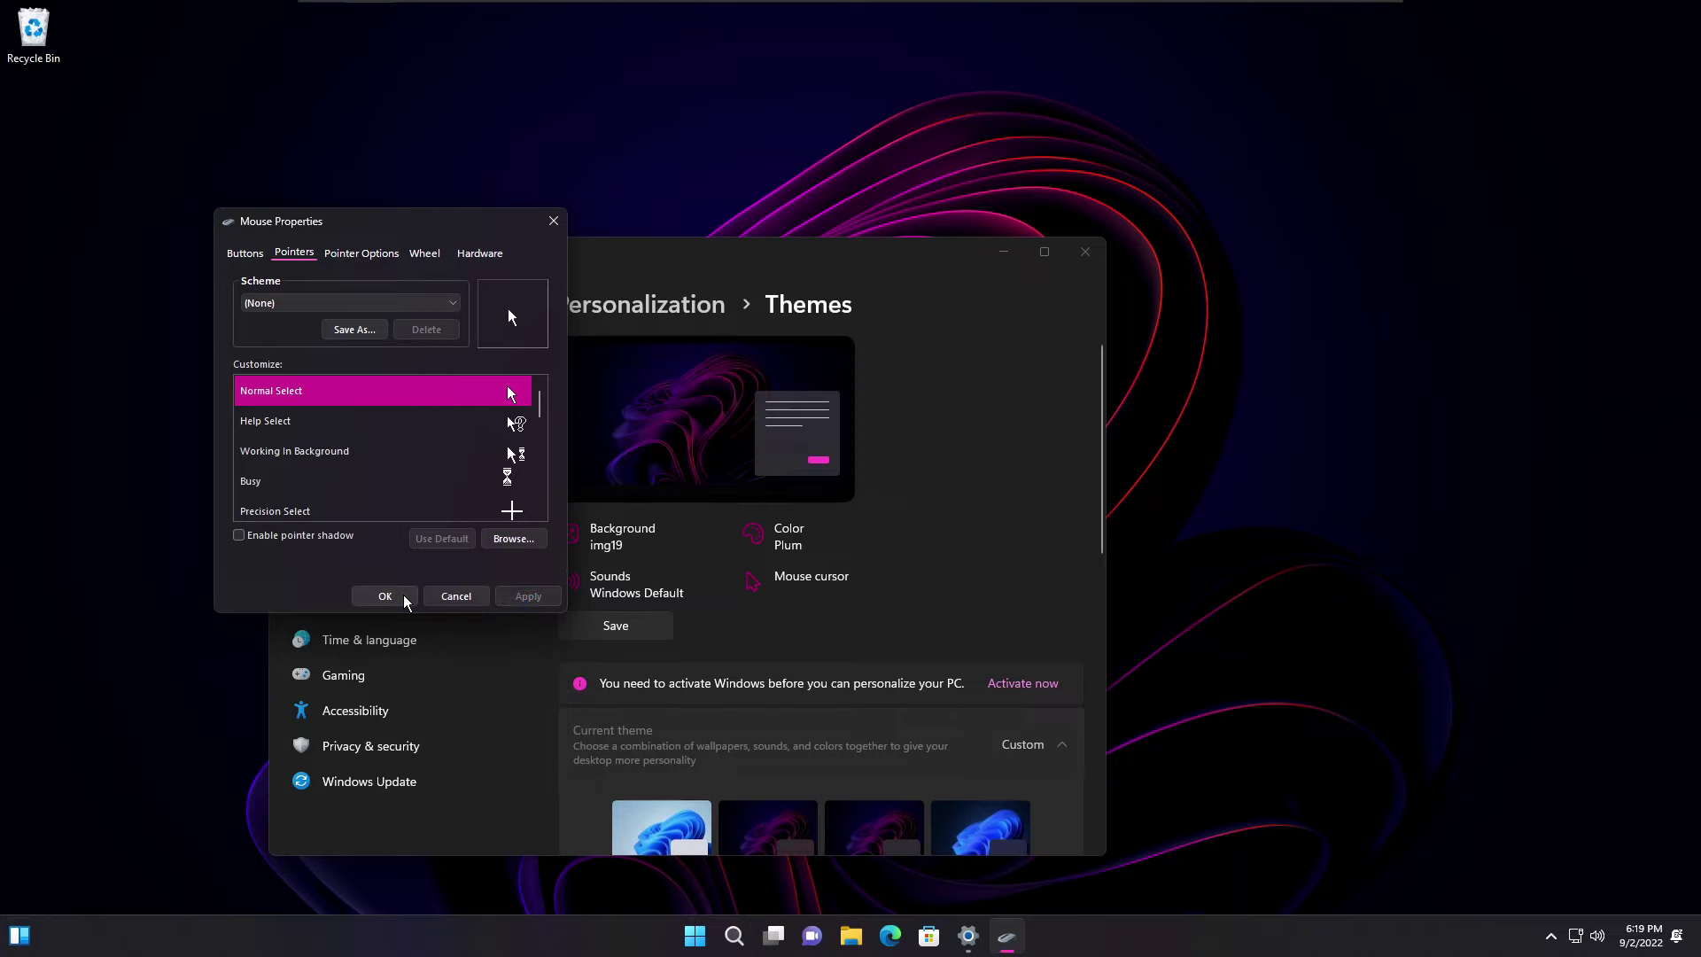
key(Return)
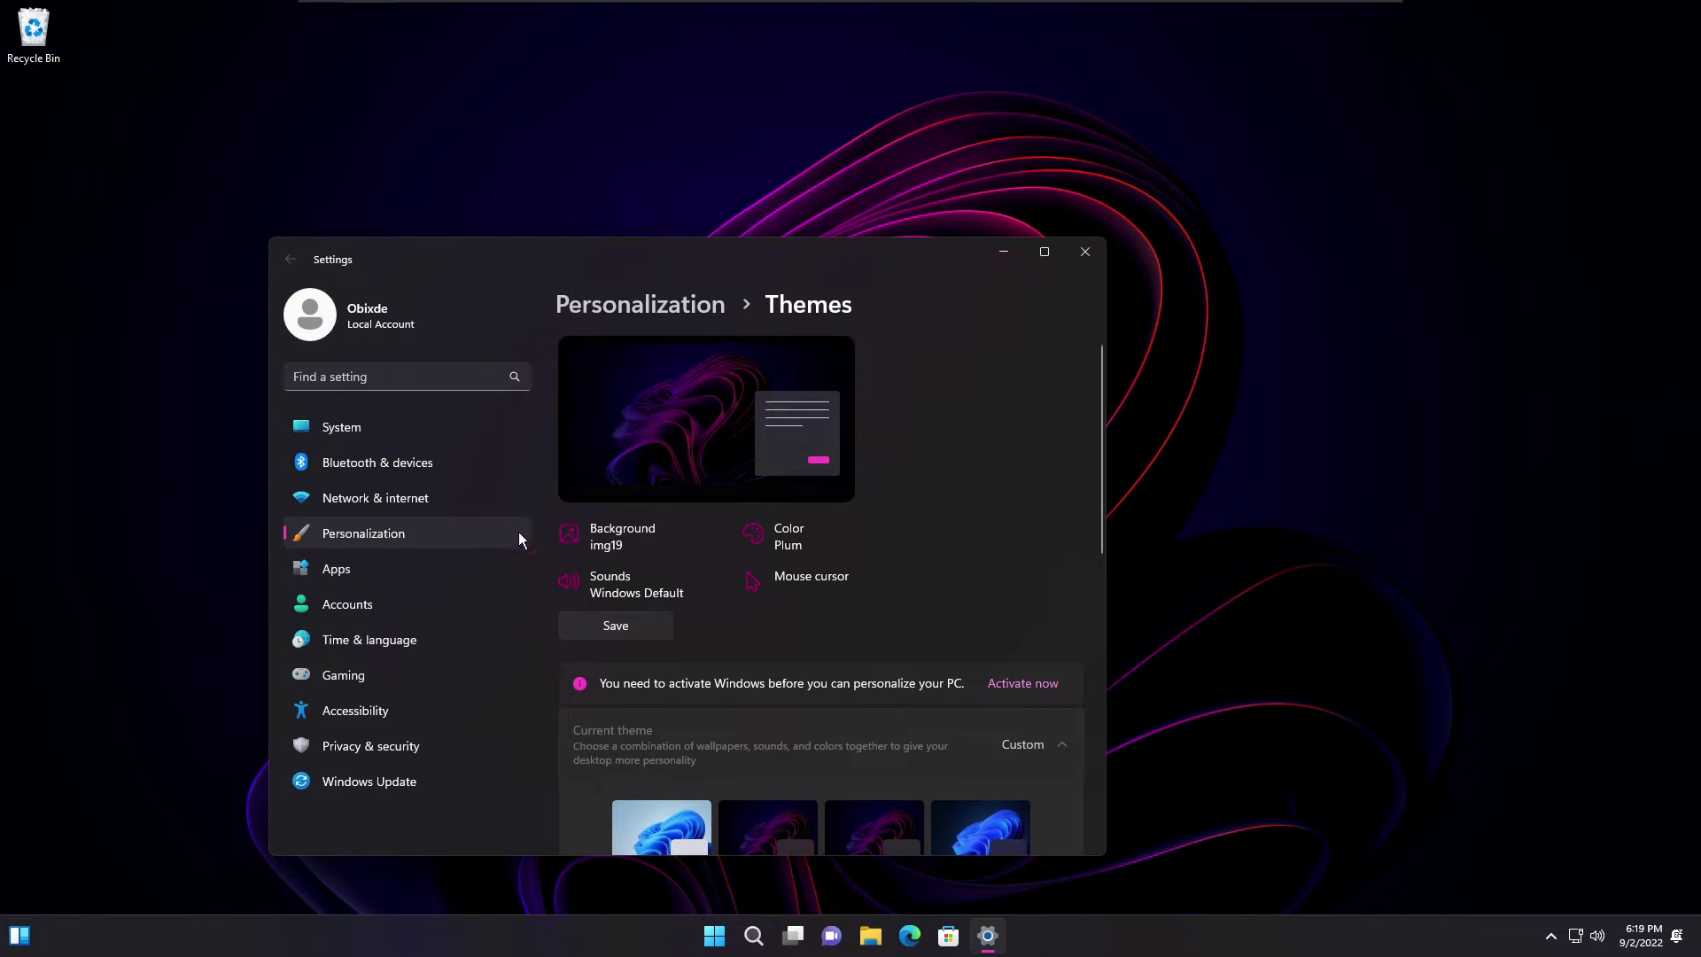
- Review the Display options in the System settings and close Settings
click(359, 428)
click(667, 556)
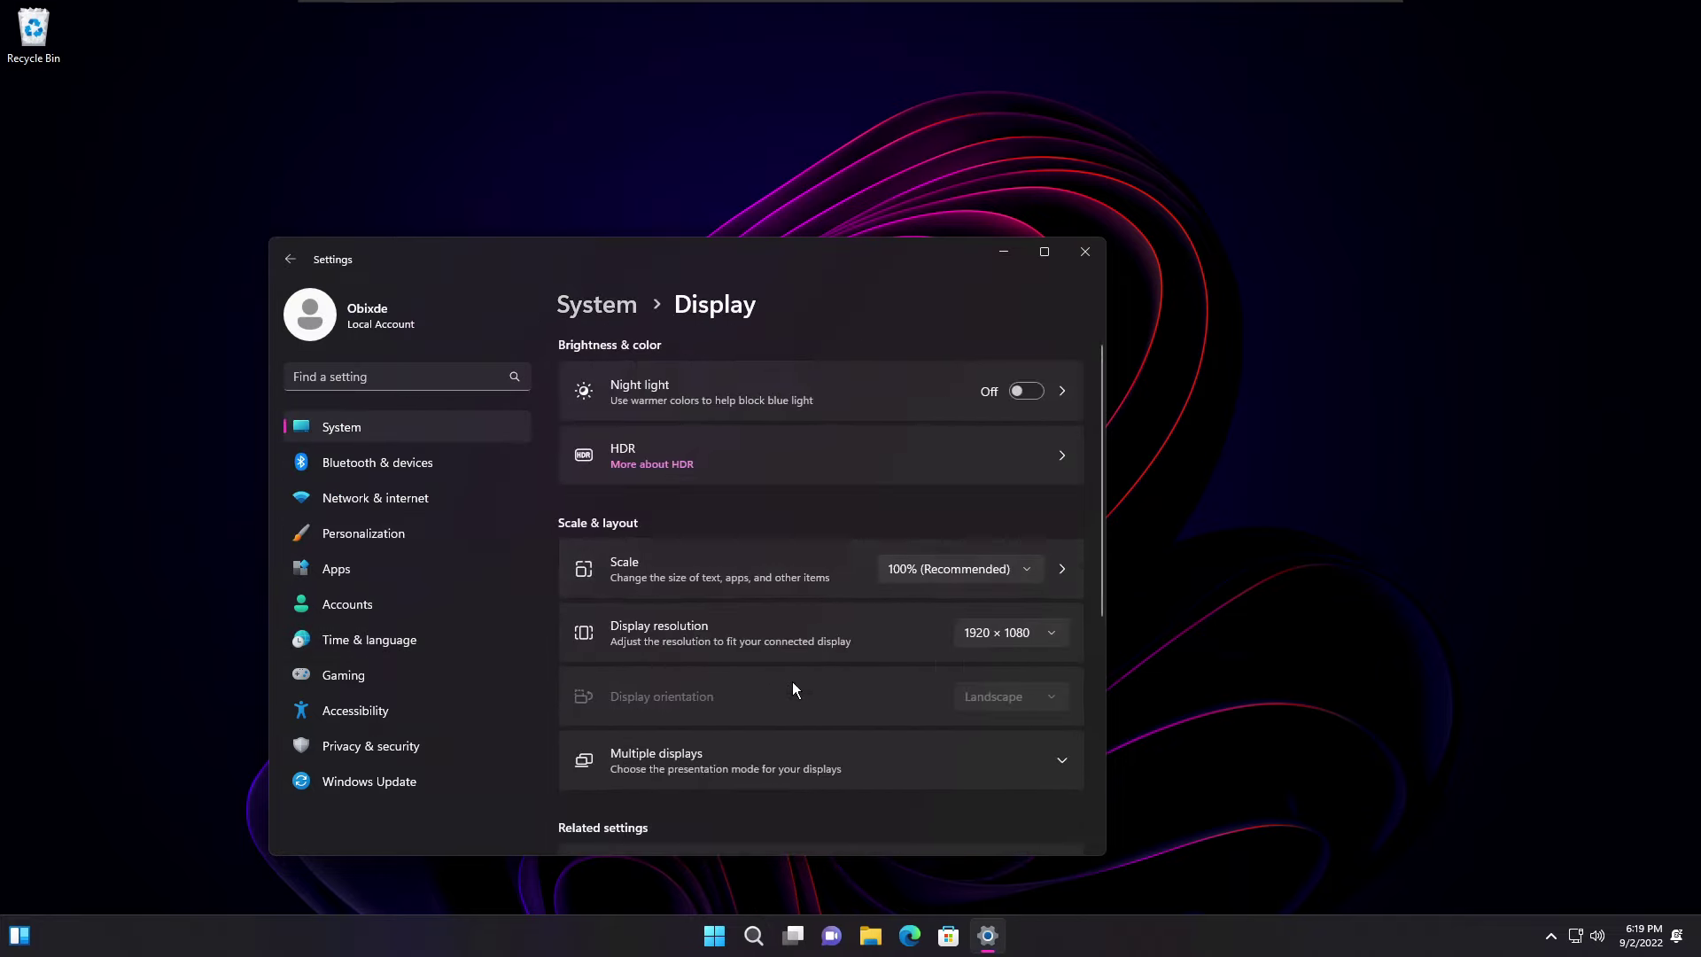
scroll(792, 682, down, 1)
click(432, 578)
click(1084, 252)
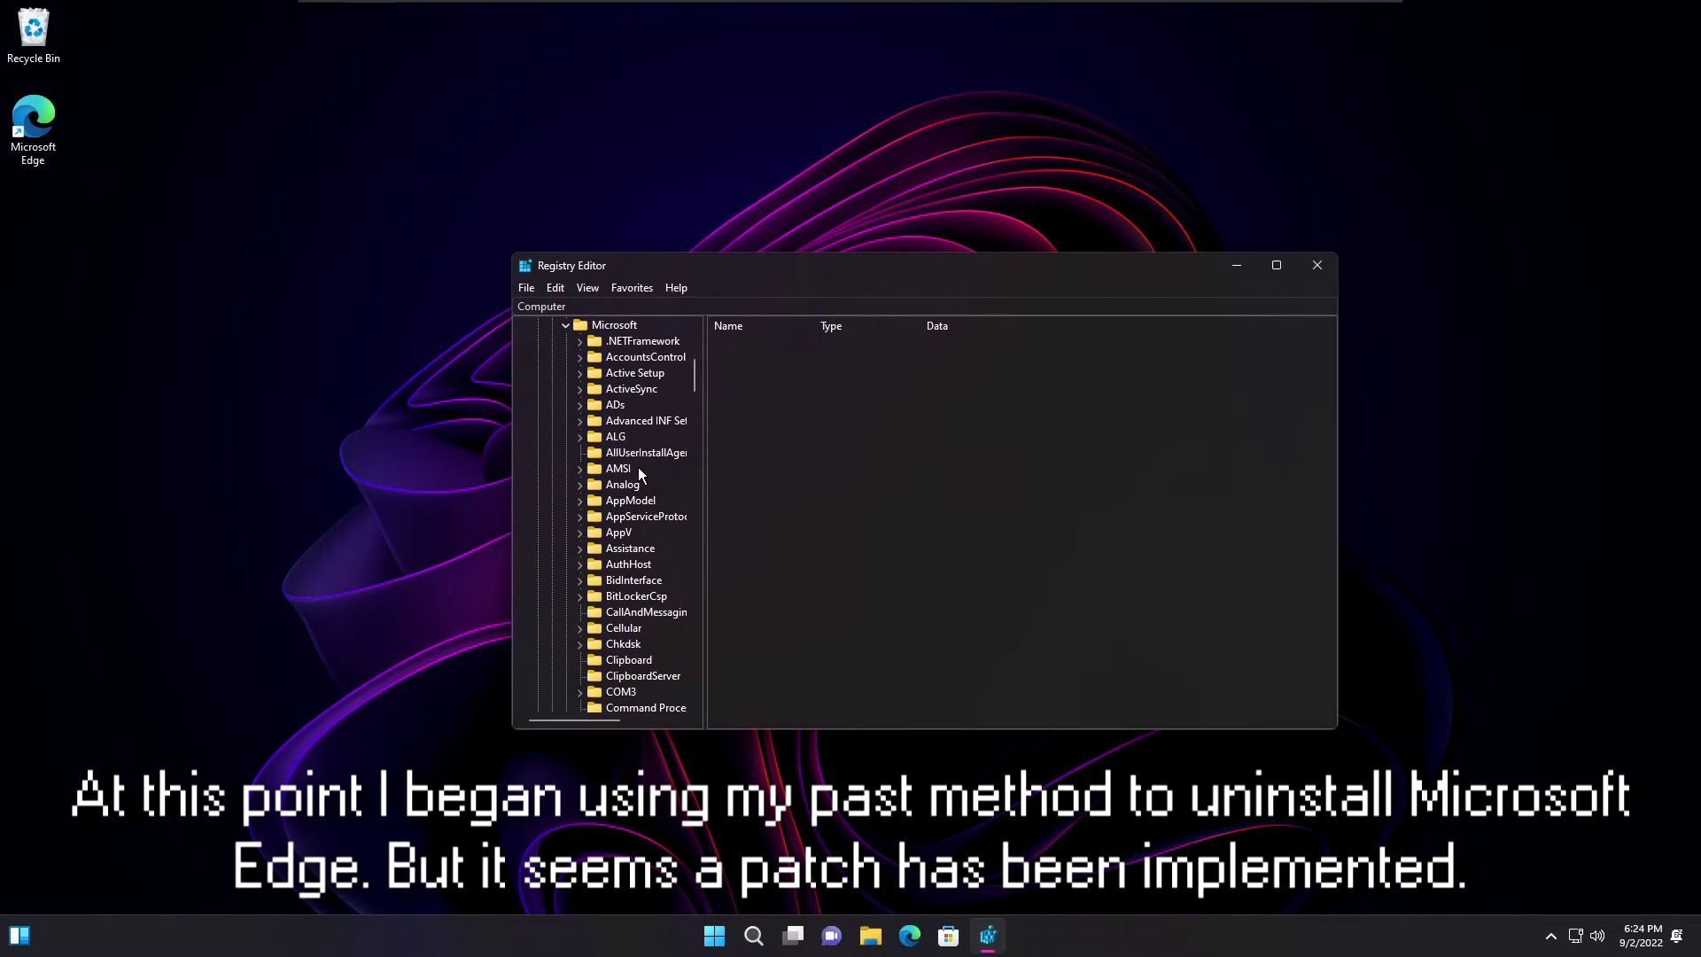
- Create a registry key named EdgeUpdate under HKEY_LOCAL_MACHINE\SOFTWARE\Microsoft
scroll(652, 472, up, 2)
right_click(620, 420)
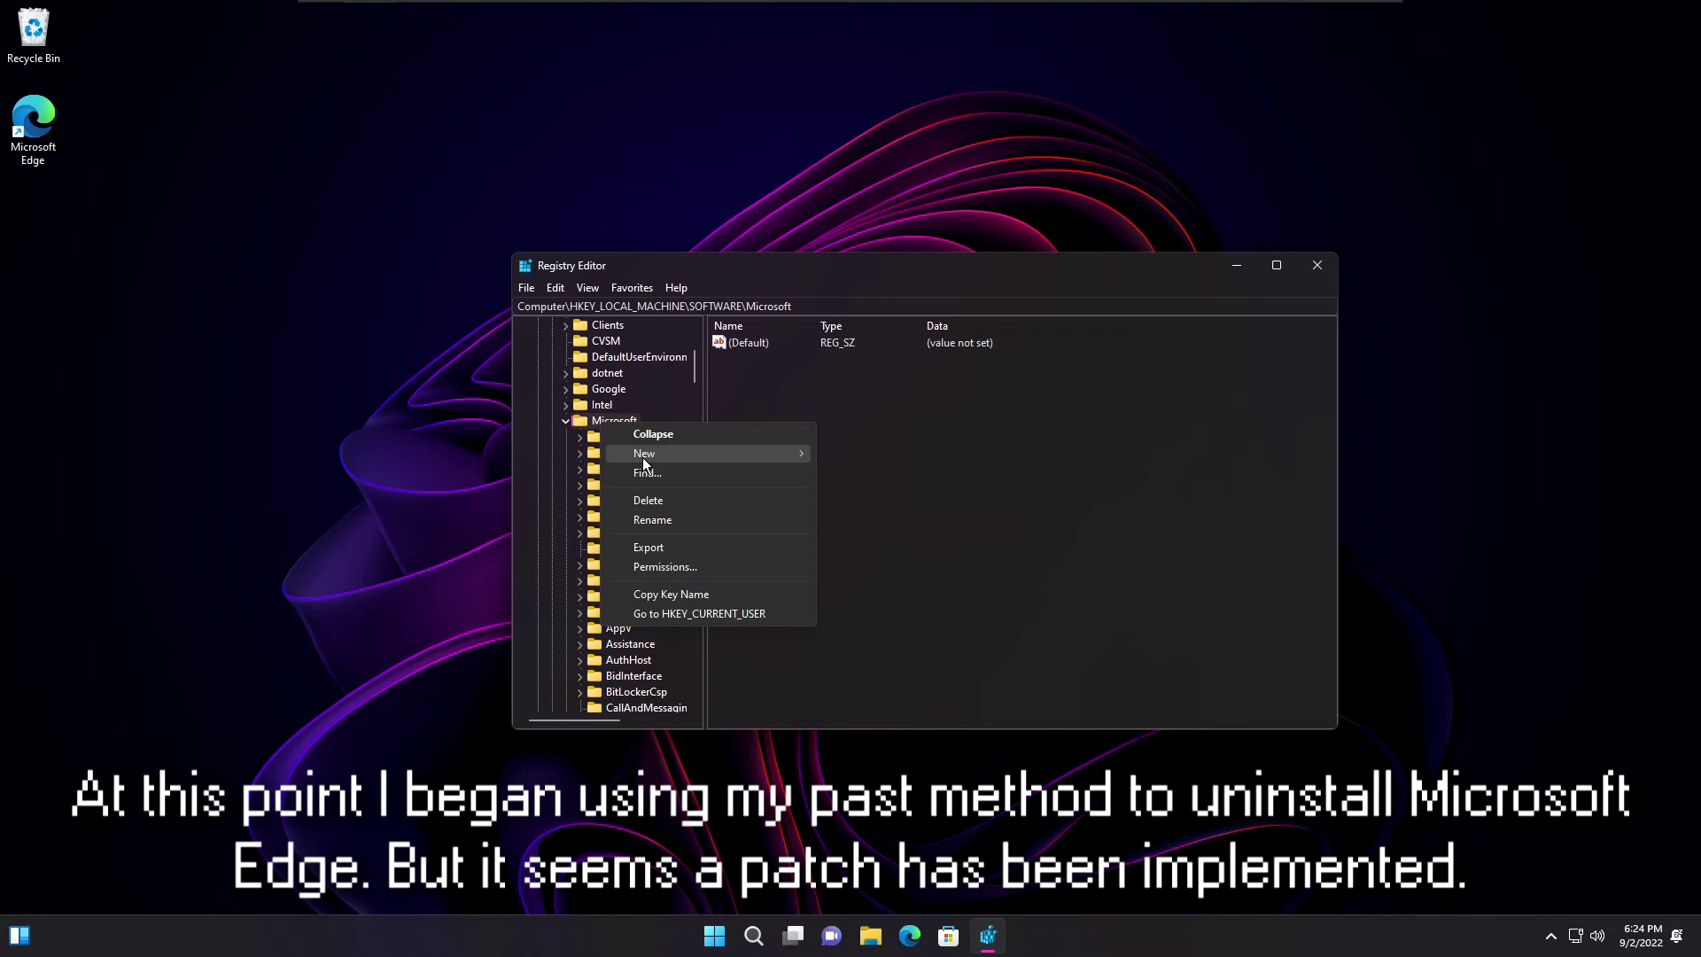
mouse_move(646, 455)
click(850, 455)
text(EdgeUpdate)
key(Return)
- Add a value named DoNotUpdateToEdgeWithChromium to the EdgeUpdate key, set it to 1, and close Registry Editor
right_click(853, 457)
mouse_move(913, 465)
click(1097, 508)
text(DoNotUpdateToEdgeWithChromium)
key(Return)
double_click(797, 359)
text(1)
key(Return)
click(1317, 265)
- Open Windows Terminal with administrator rights
key(super+r)
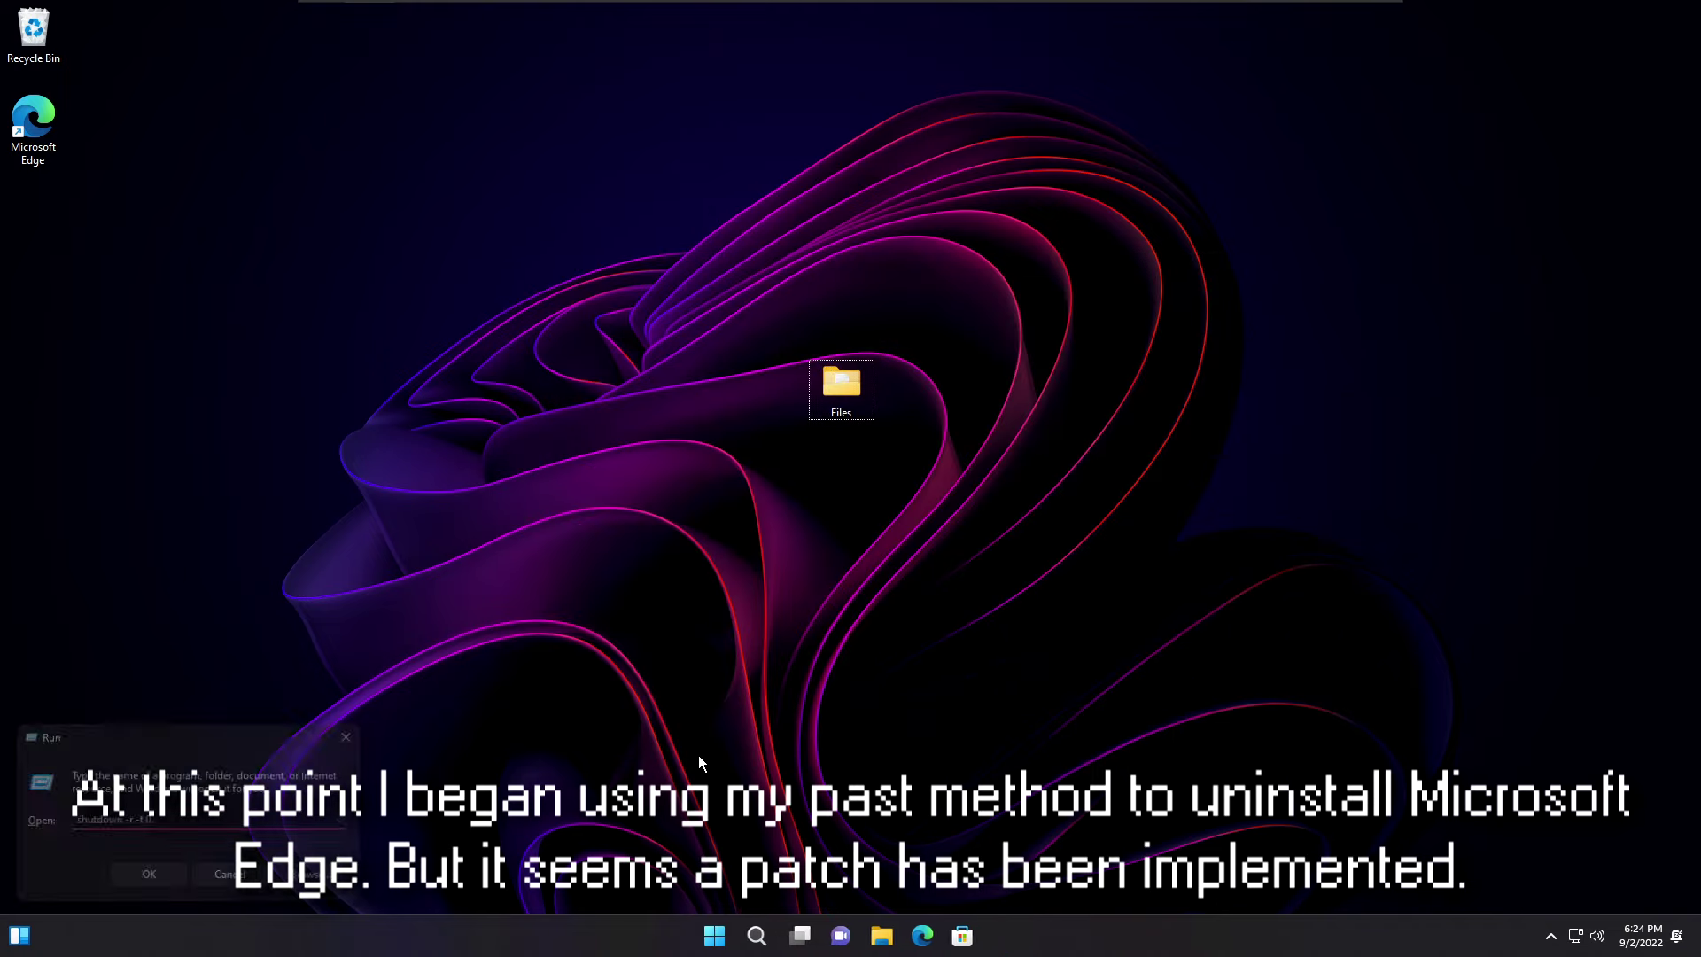
key(Escape)
key(super)
text(wt)
click(881, 631)
click(751, 565)
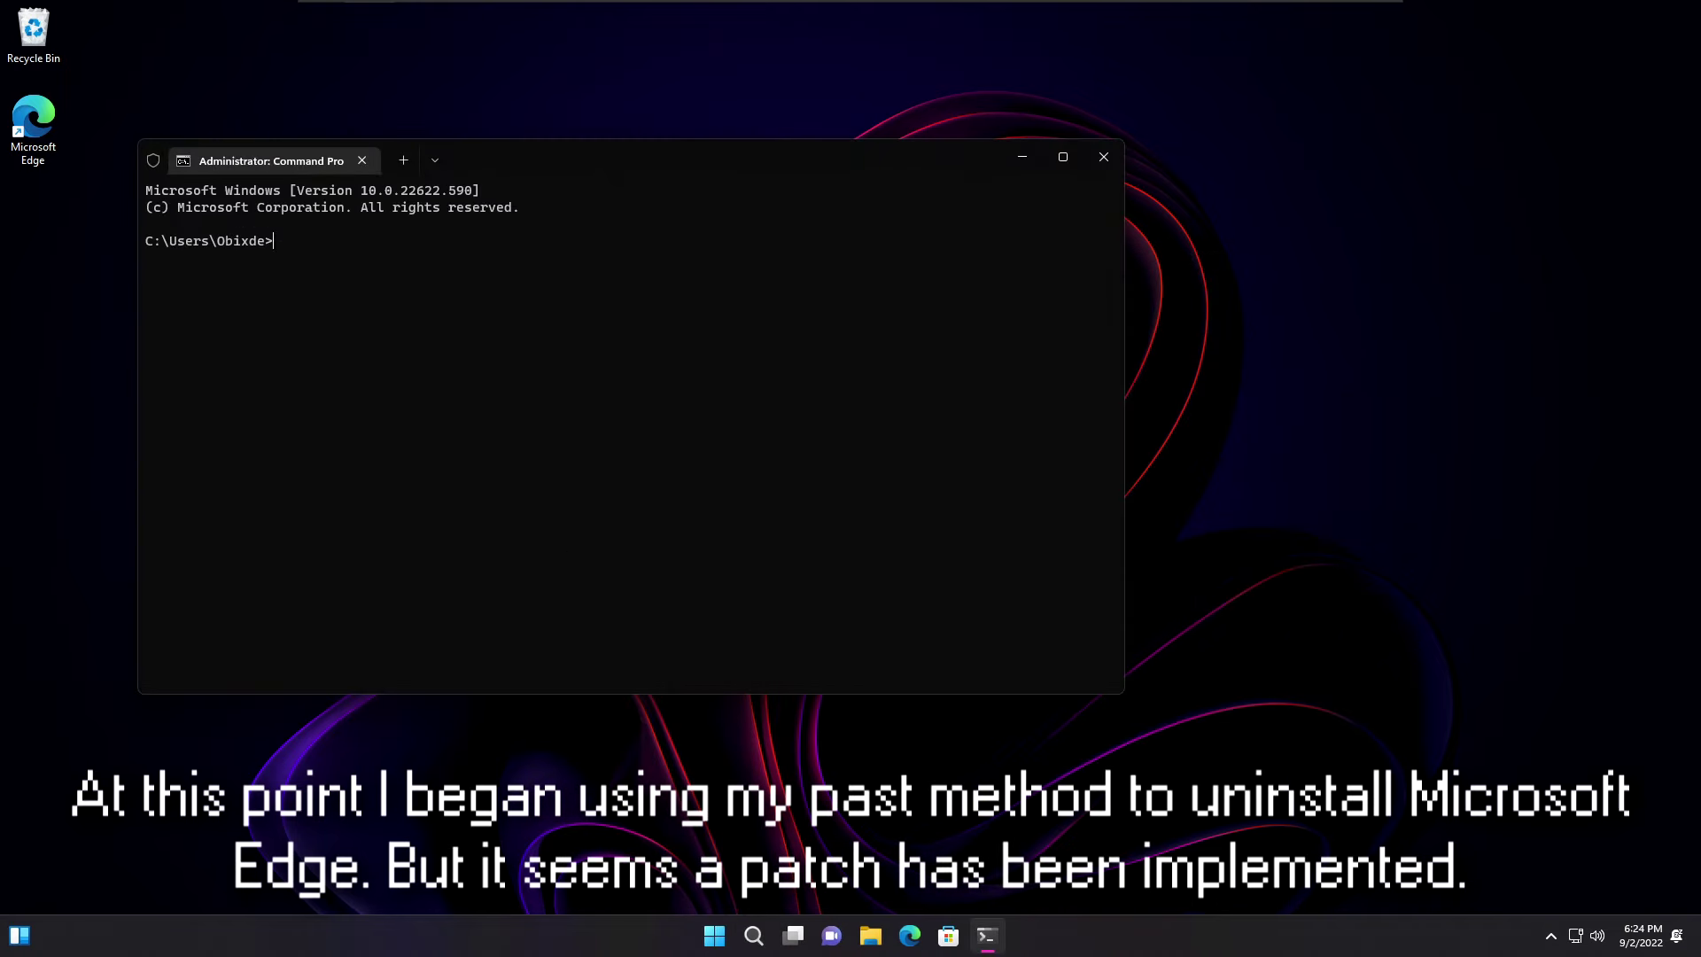
- Change to Edge's Application\100.0.1185.36\Installer directory and run setup.exe -uninstall -system-level -verbose-logging -force-uninstall
text(cd %PROGRAMFILES(X86)%\Microsoft\Edge\Application\xxx\Installer)
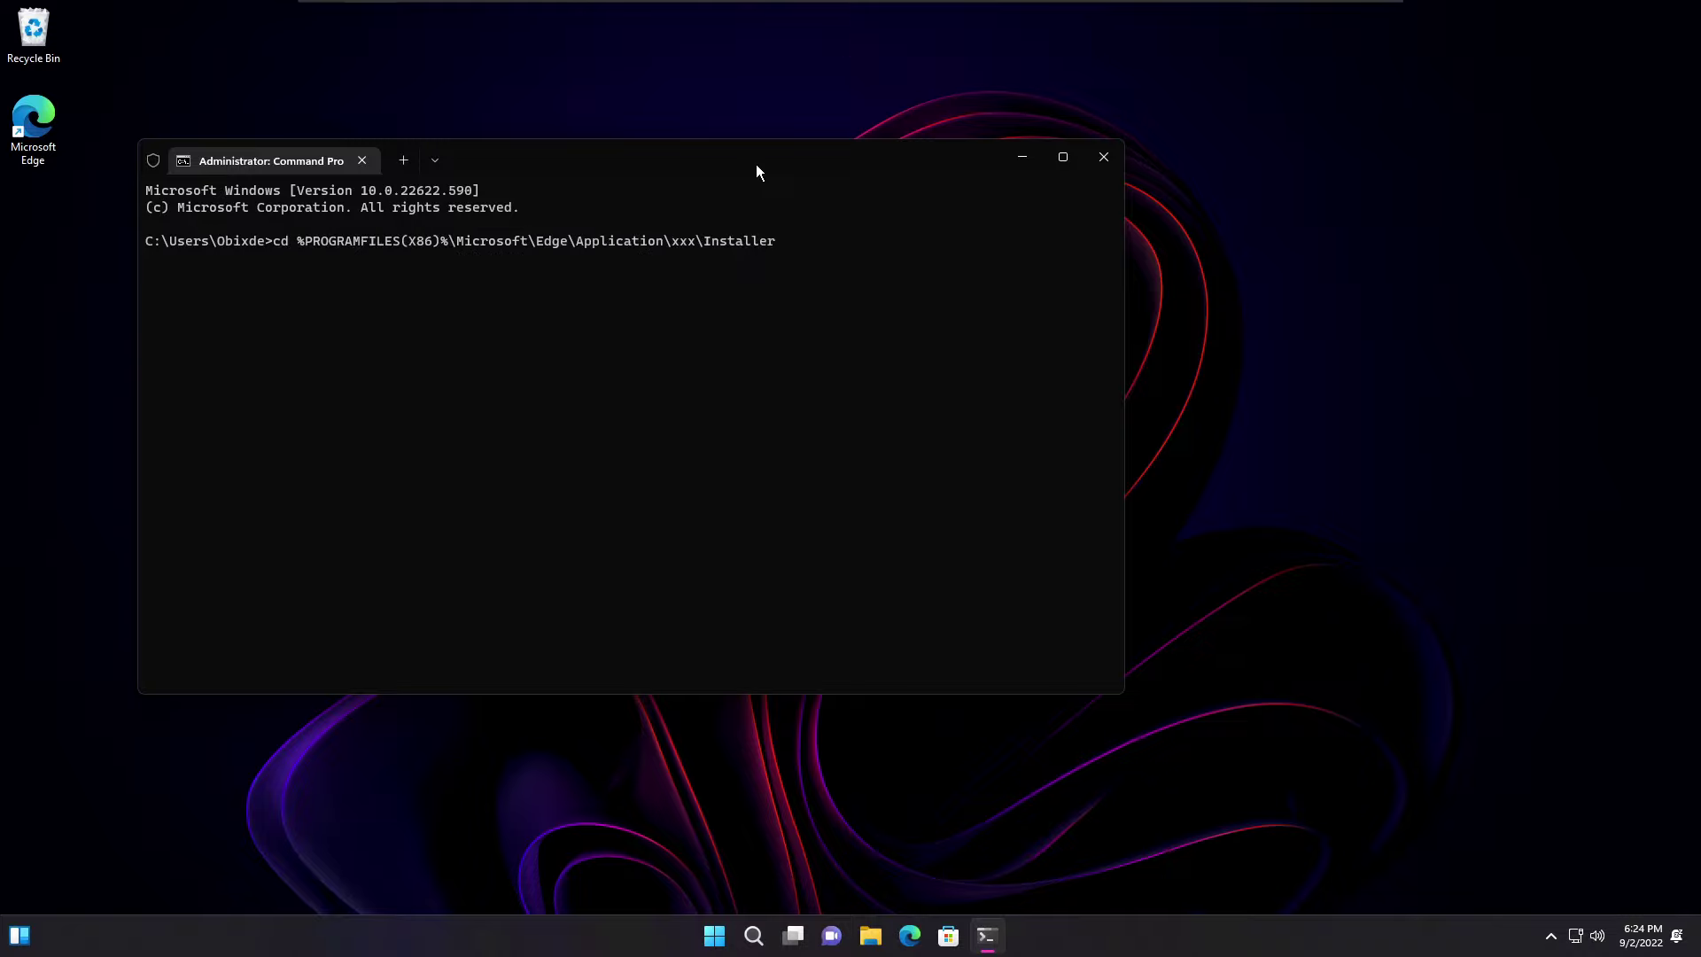
key(BackSpace)
key(Return)
text(c)
text(Installer)
key(Return)
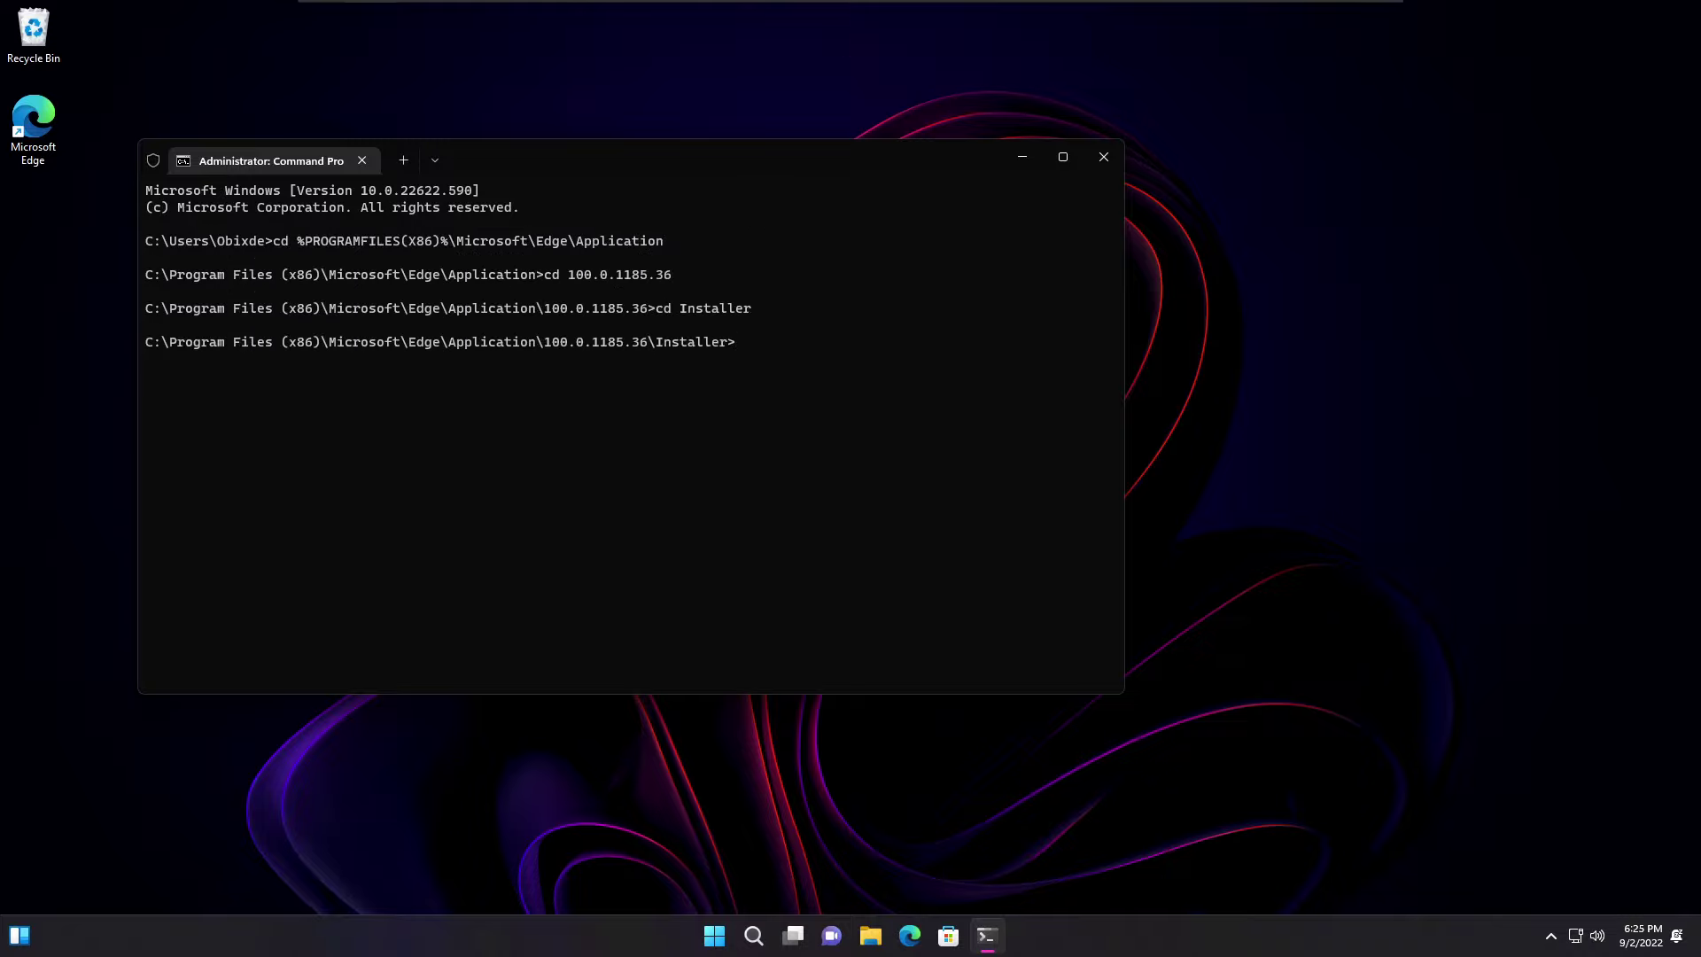
text(setup.exe -uninstall -system-level -verbose-logging -force-uninstall)
key(Return)
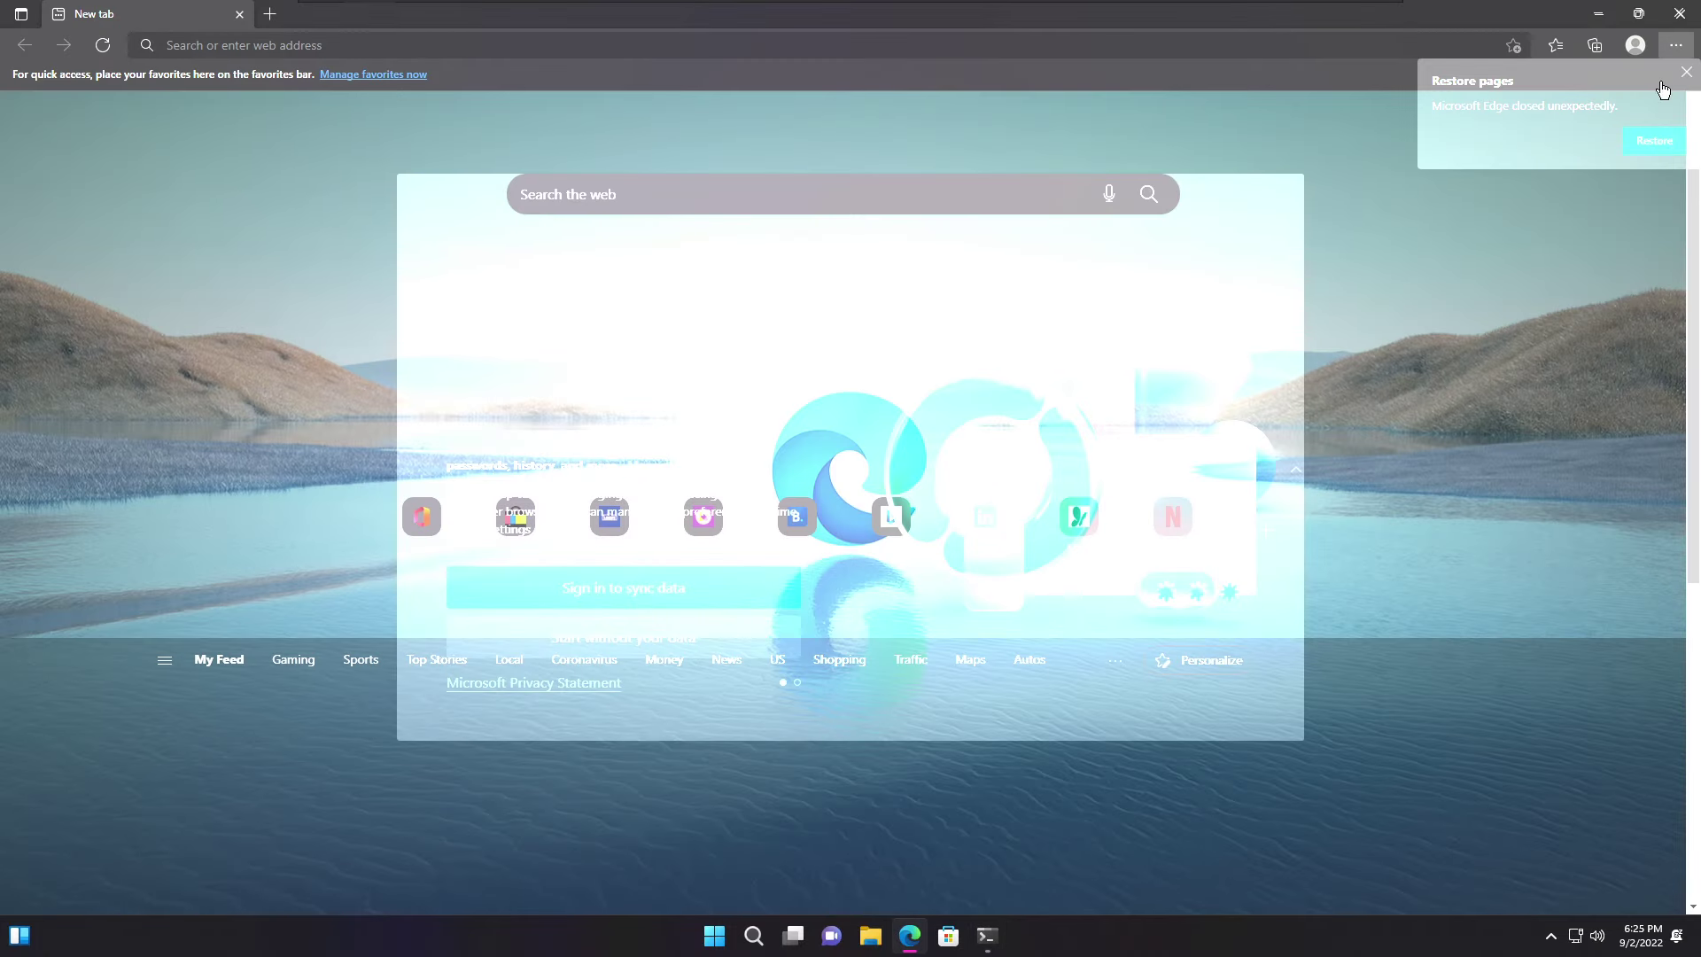
- Open and close Task Manager, and unpin Microsoft Edge and Microsoft Store from the taskbar
right_click(1334, 932)
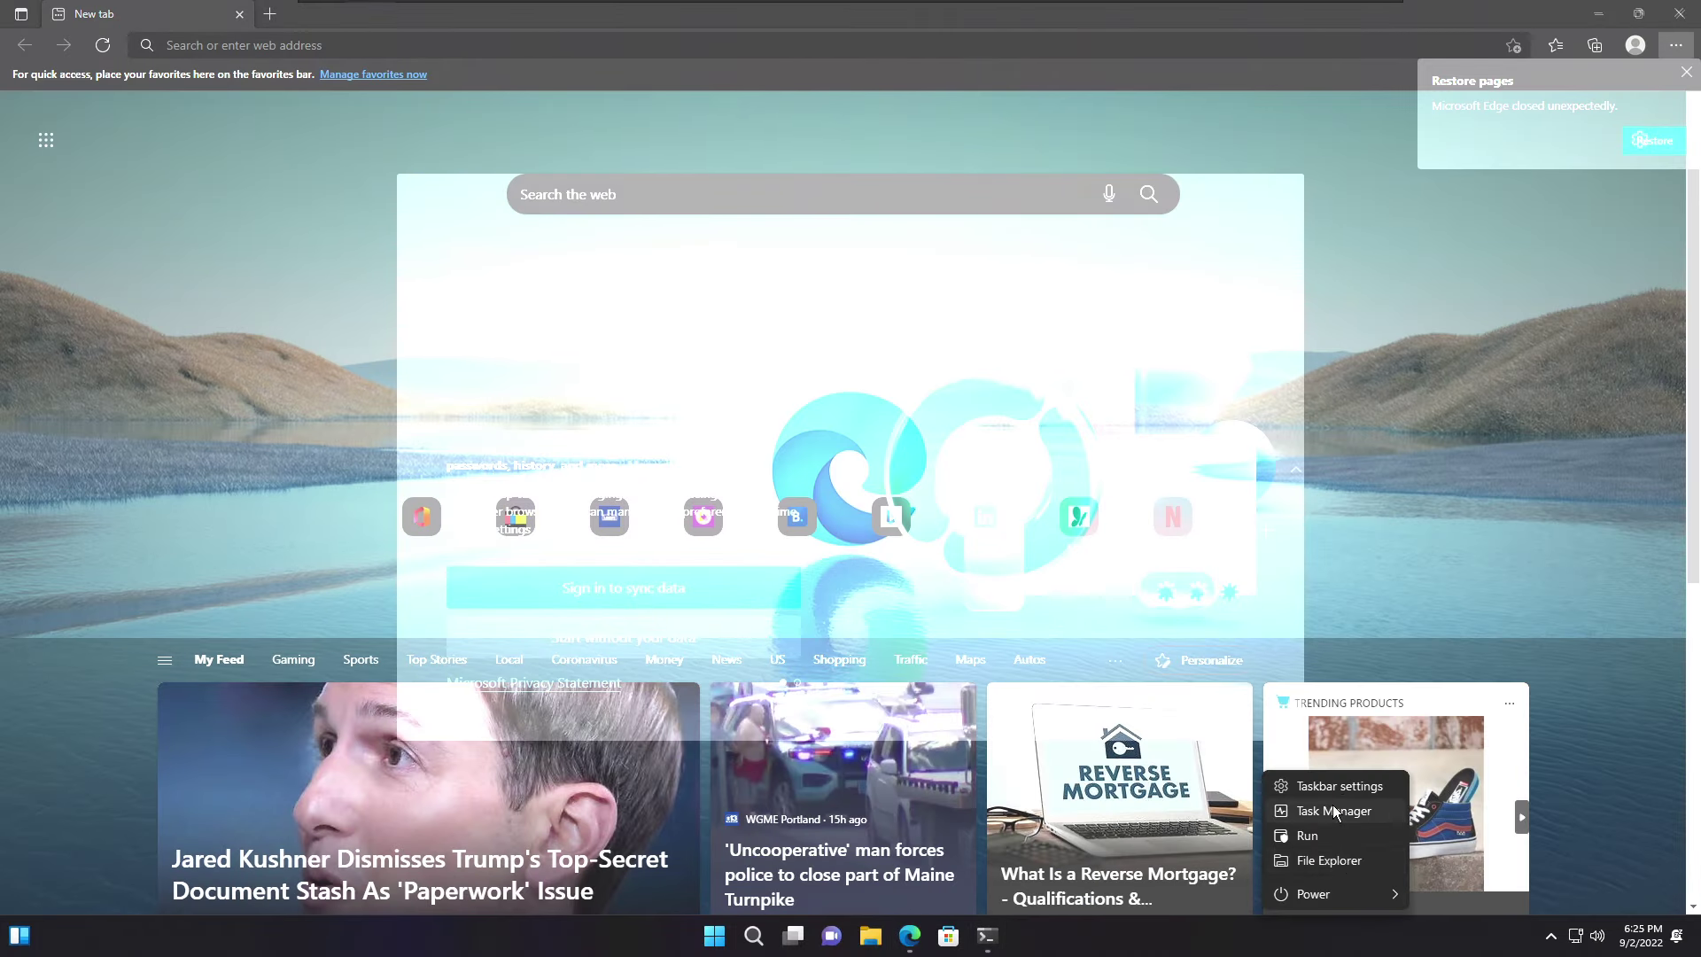
click(1335, 811)
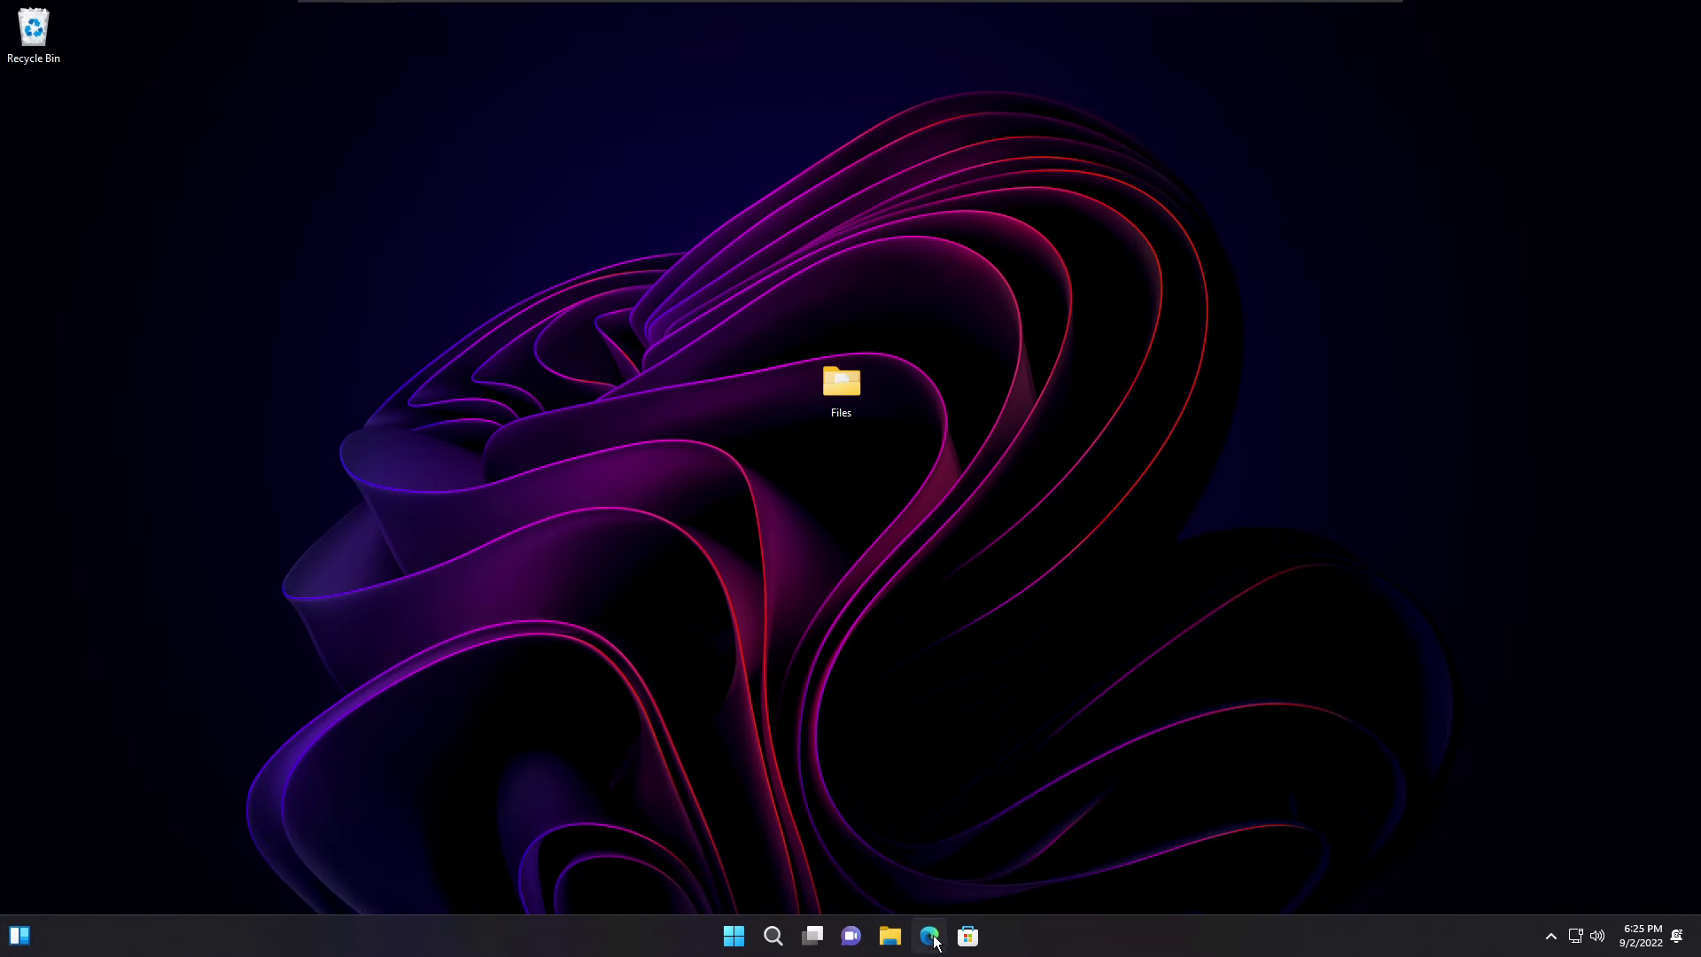
right_click(935, 941)
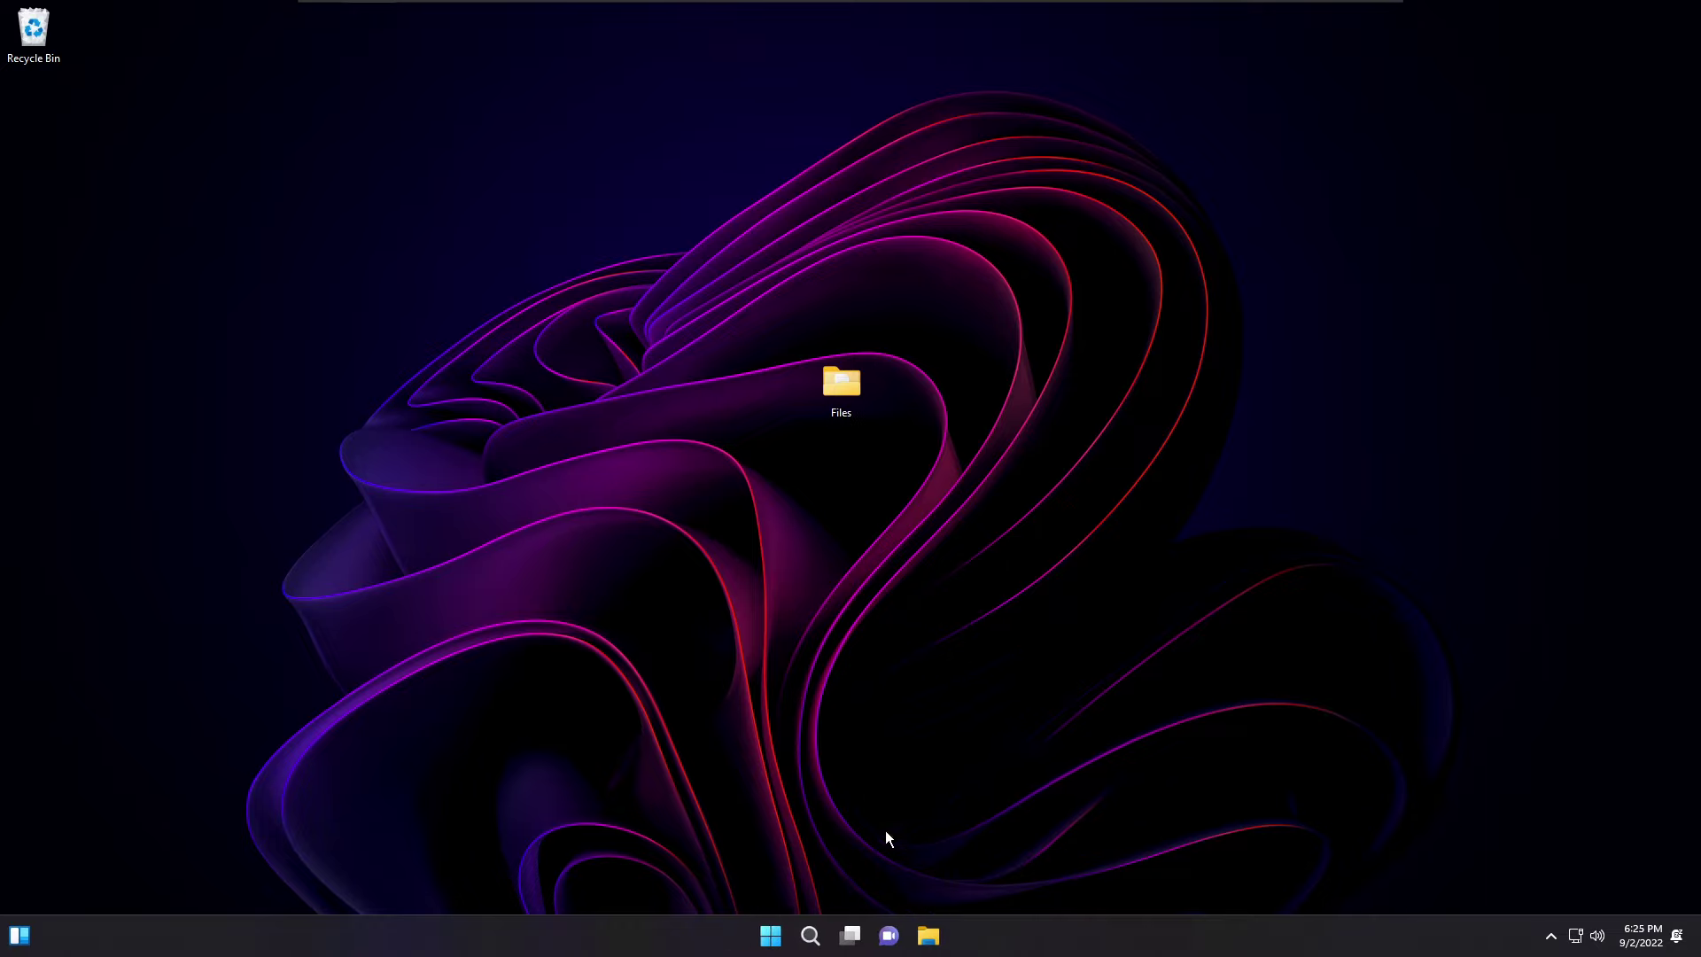
- Install 7-Zip from 7z2201-x64.exe in the desktop's Files folder, allowing it to make changes to the device
double_click(838, 389)
double_click(641, 403)
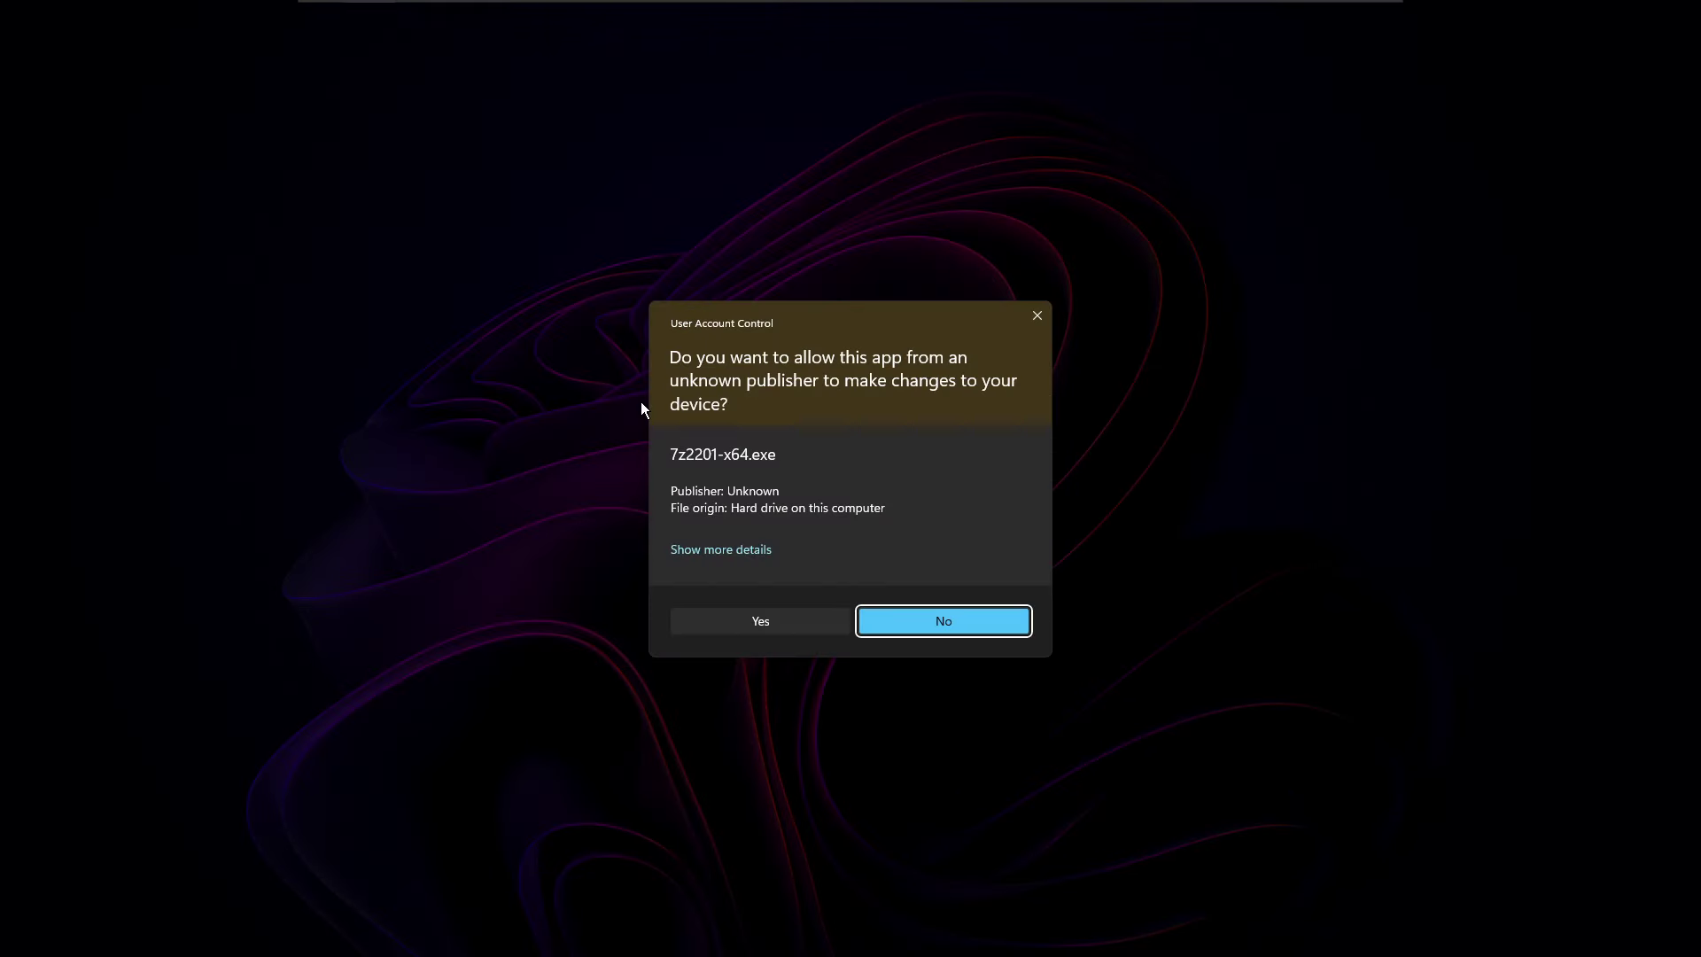
key(alt+y)
click(811, 524)
click(836, 521)
- Run Firefox Setup 104.0.1.msi and delete the 7-Zip installer from the Files folder
double_click(670, 423)
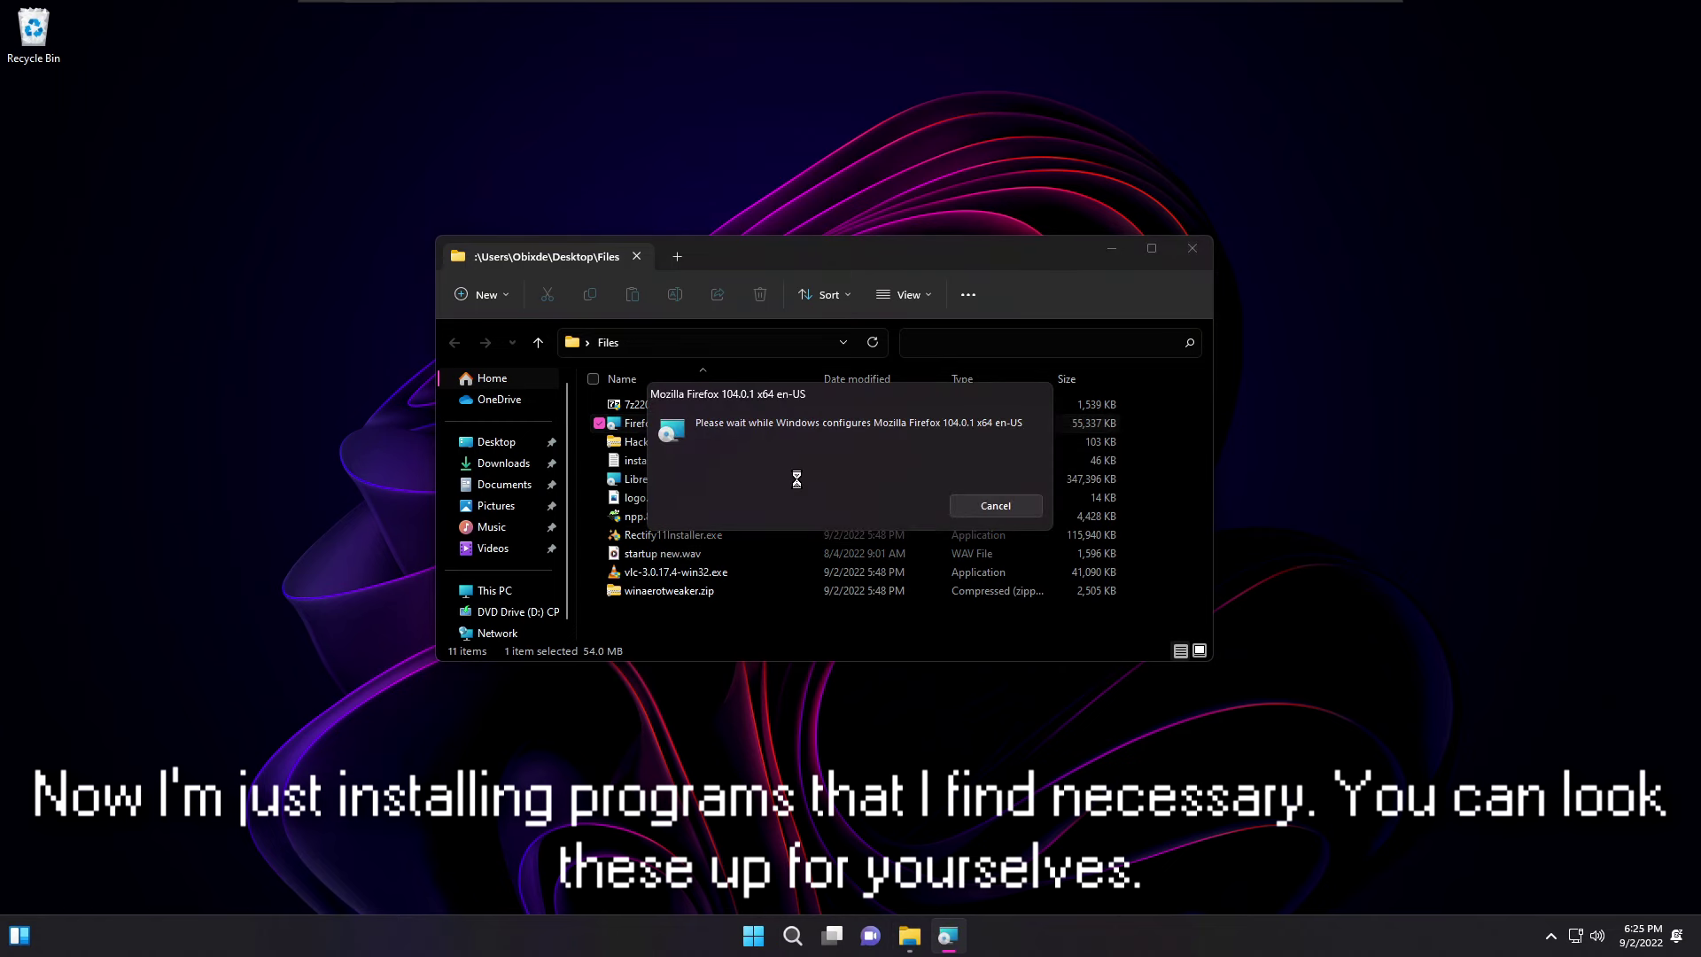
click(777, 608)
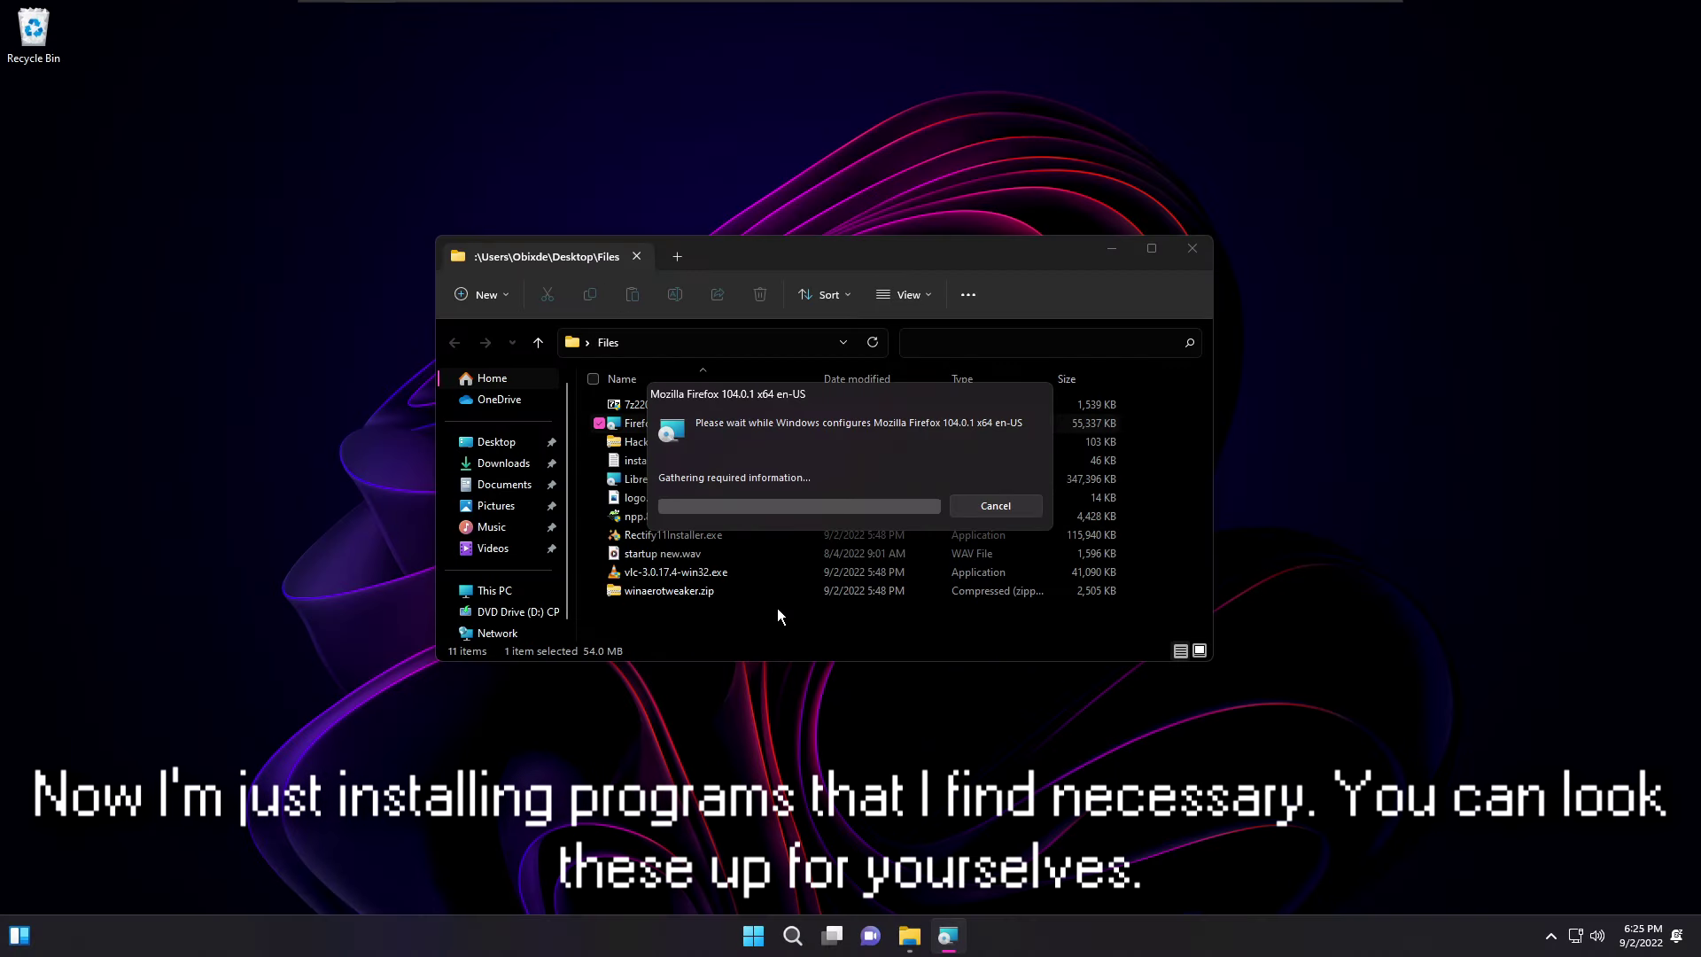
click(626, 406)
key(Delete)
click(947, 936)
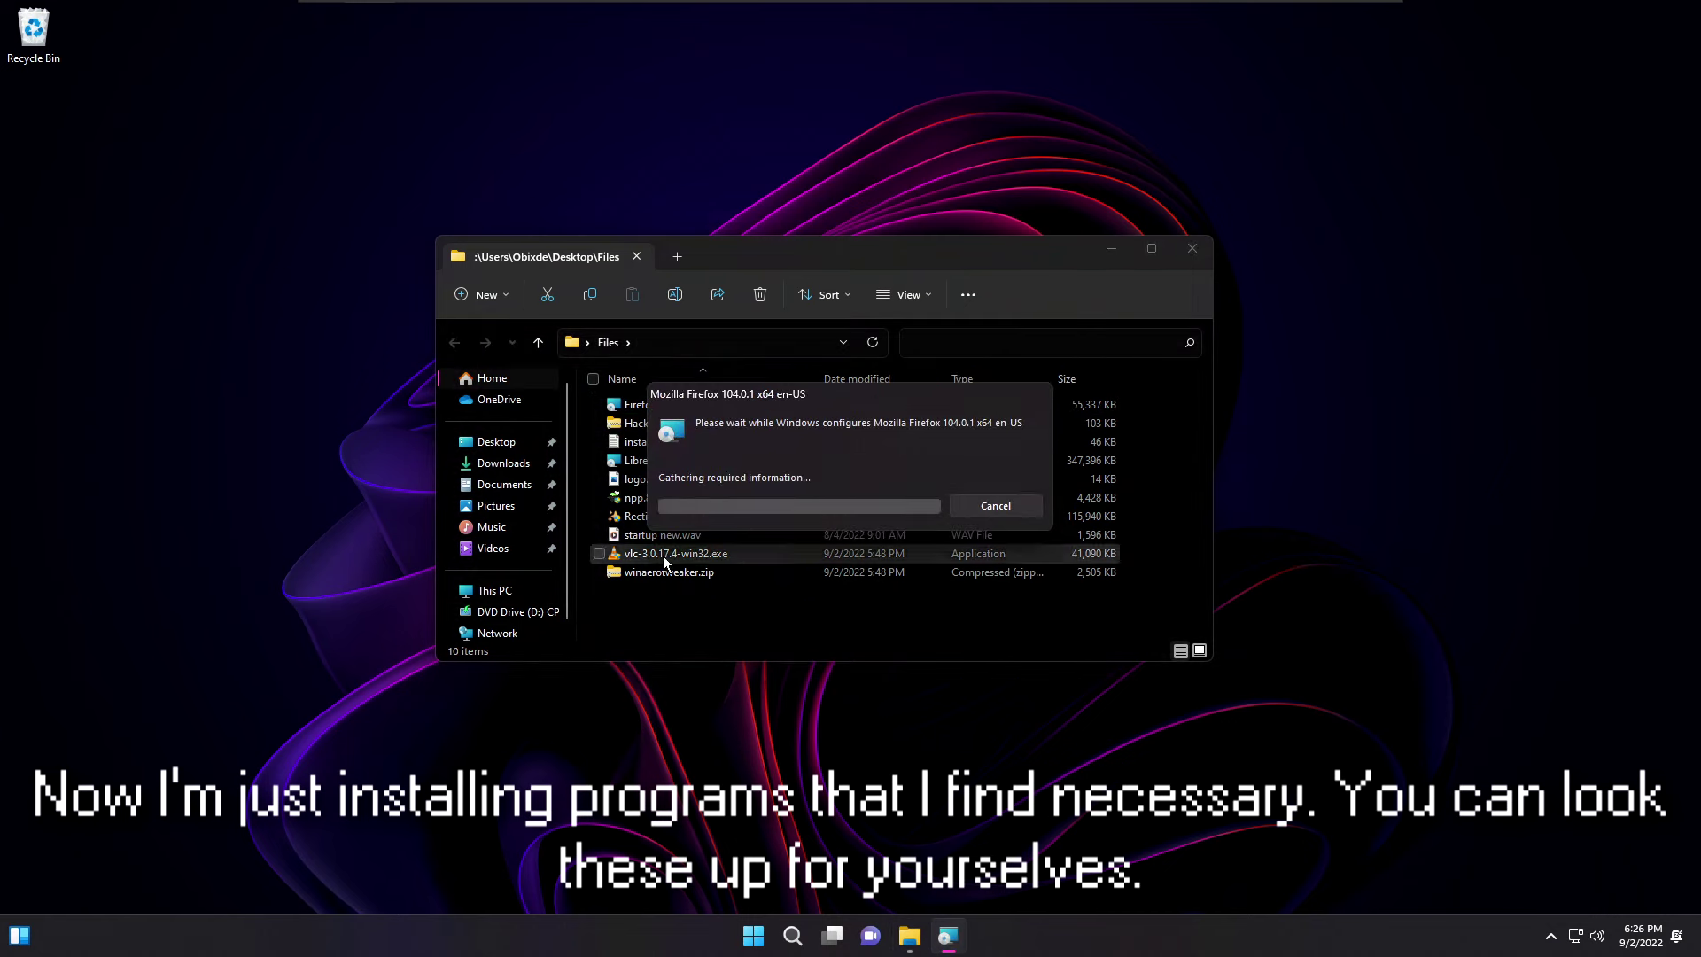
- Move the HackBGRT archive, logo.png and startup new.wav from the Files folder onto the desktop
click(619, 480)
drag(634, 424, 370, 469)
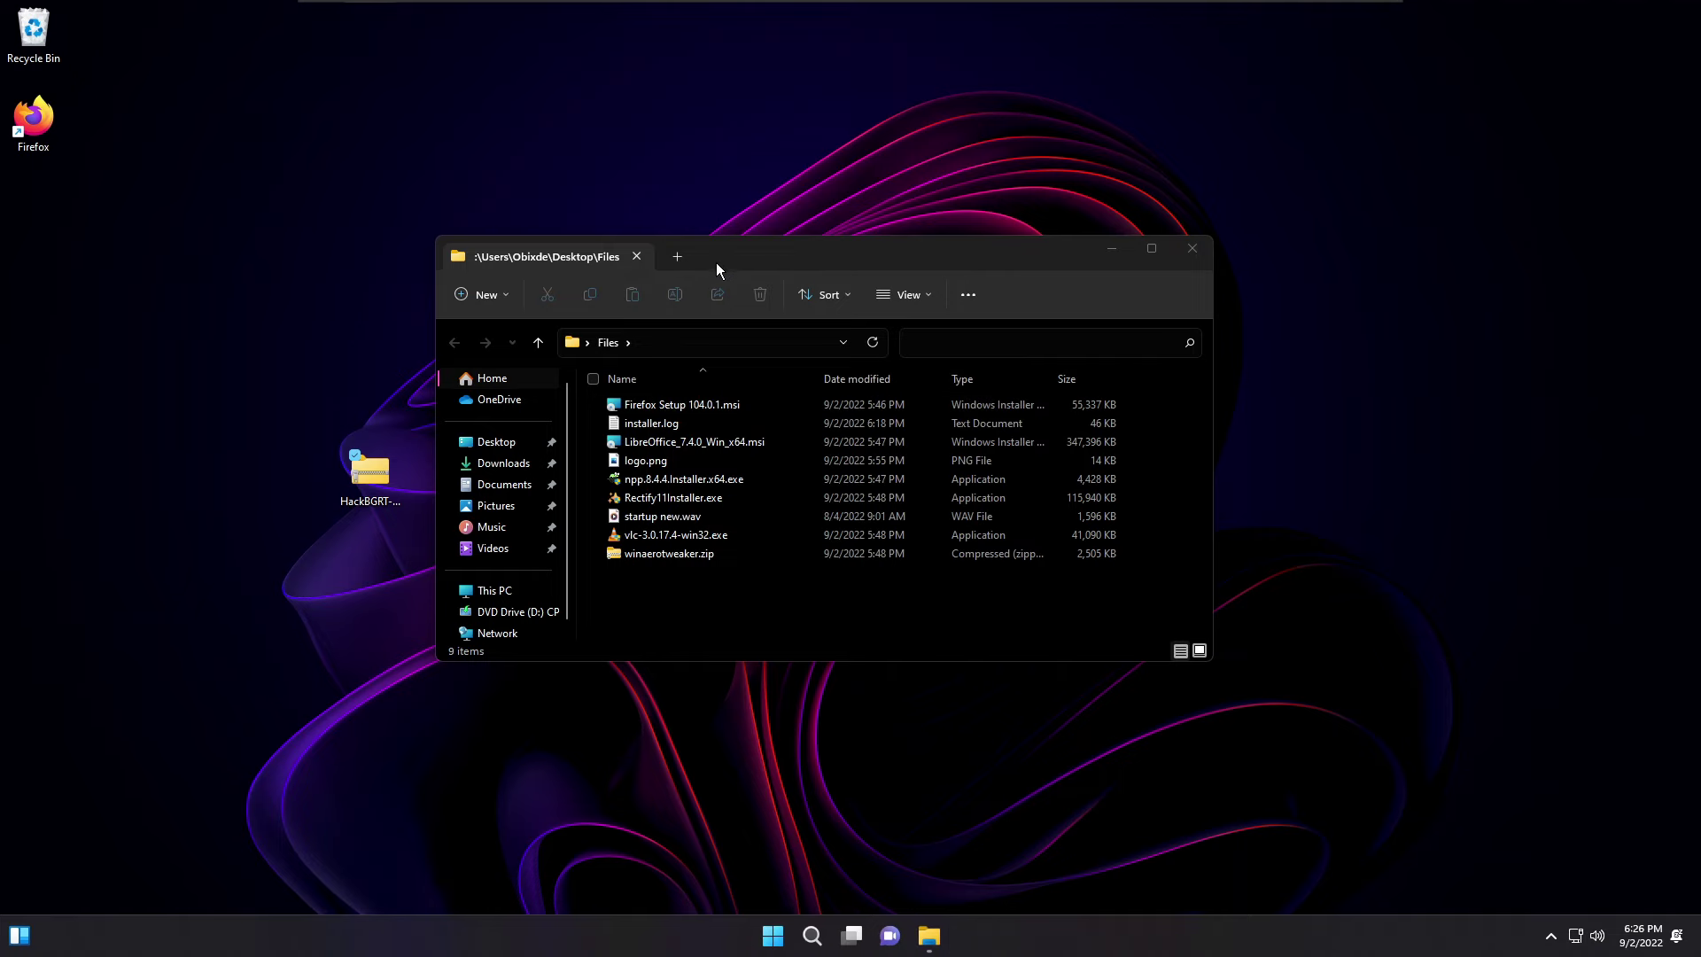
drag(712, 264, 914, 252)
drag(878, 453, 302, 567)
drag(864, 485, 302, 657)
click(879, 535)
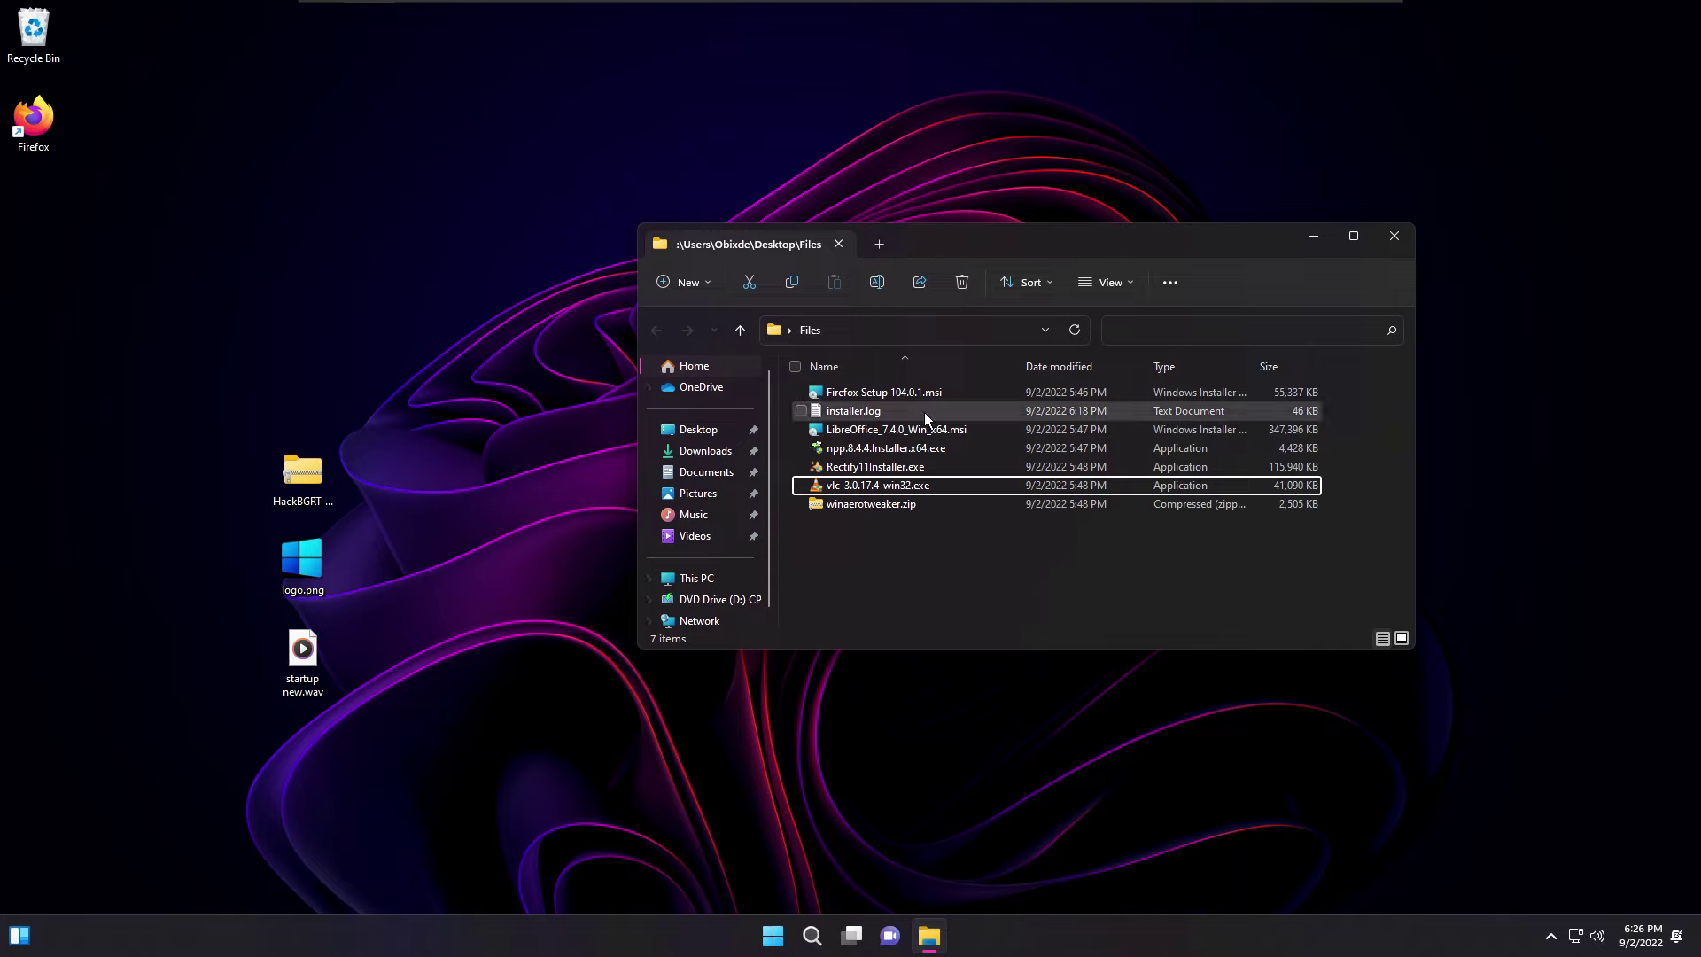
- Check the properties of winaerotweaker.zip in the Files folder
right_click(873, 503)
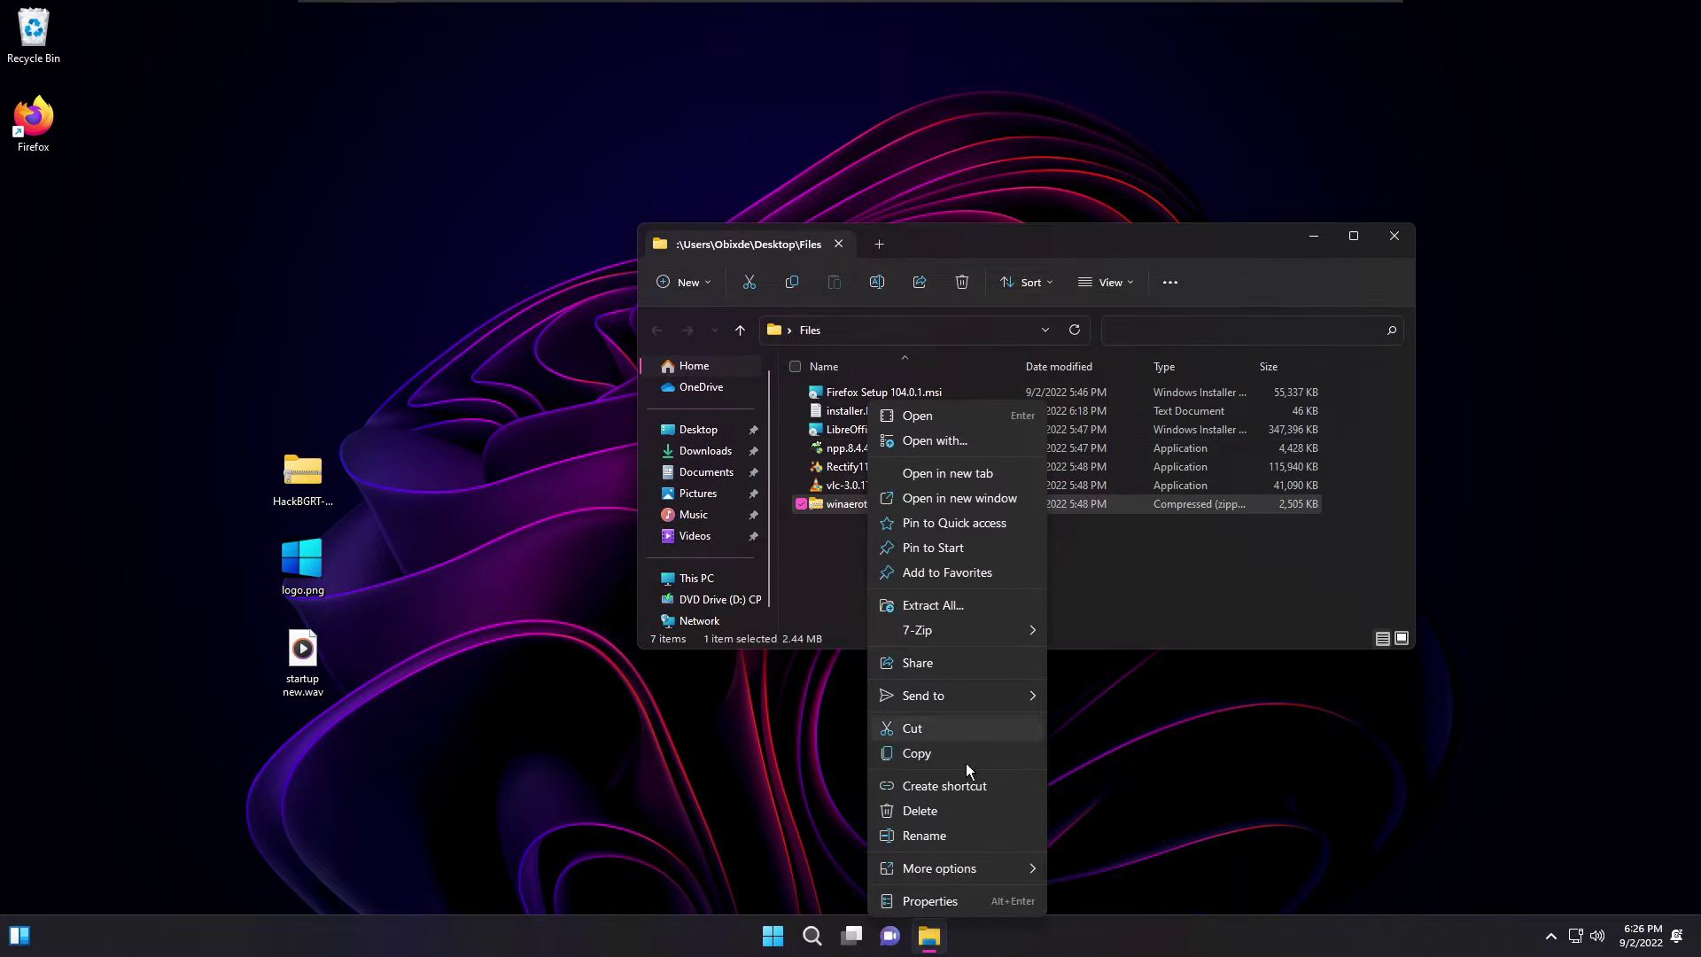
click(966, 901)
click(999, 496)
click(1179, 465)
click(874, 541)
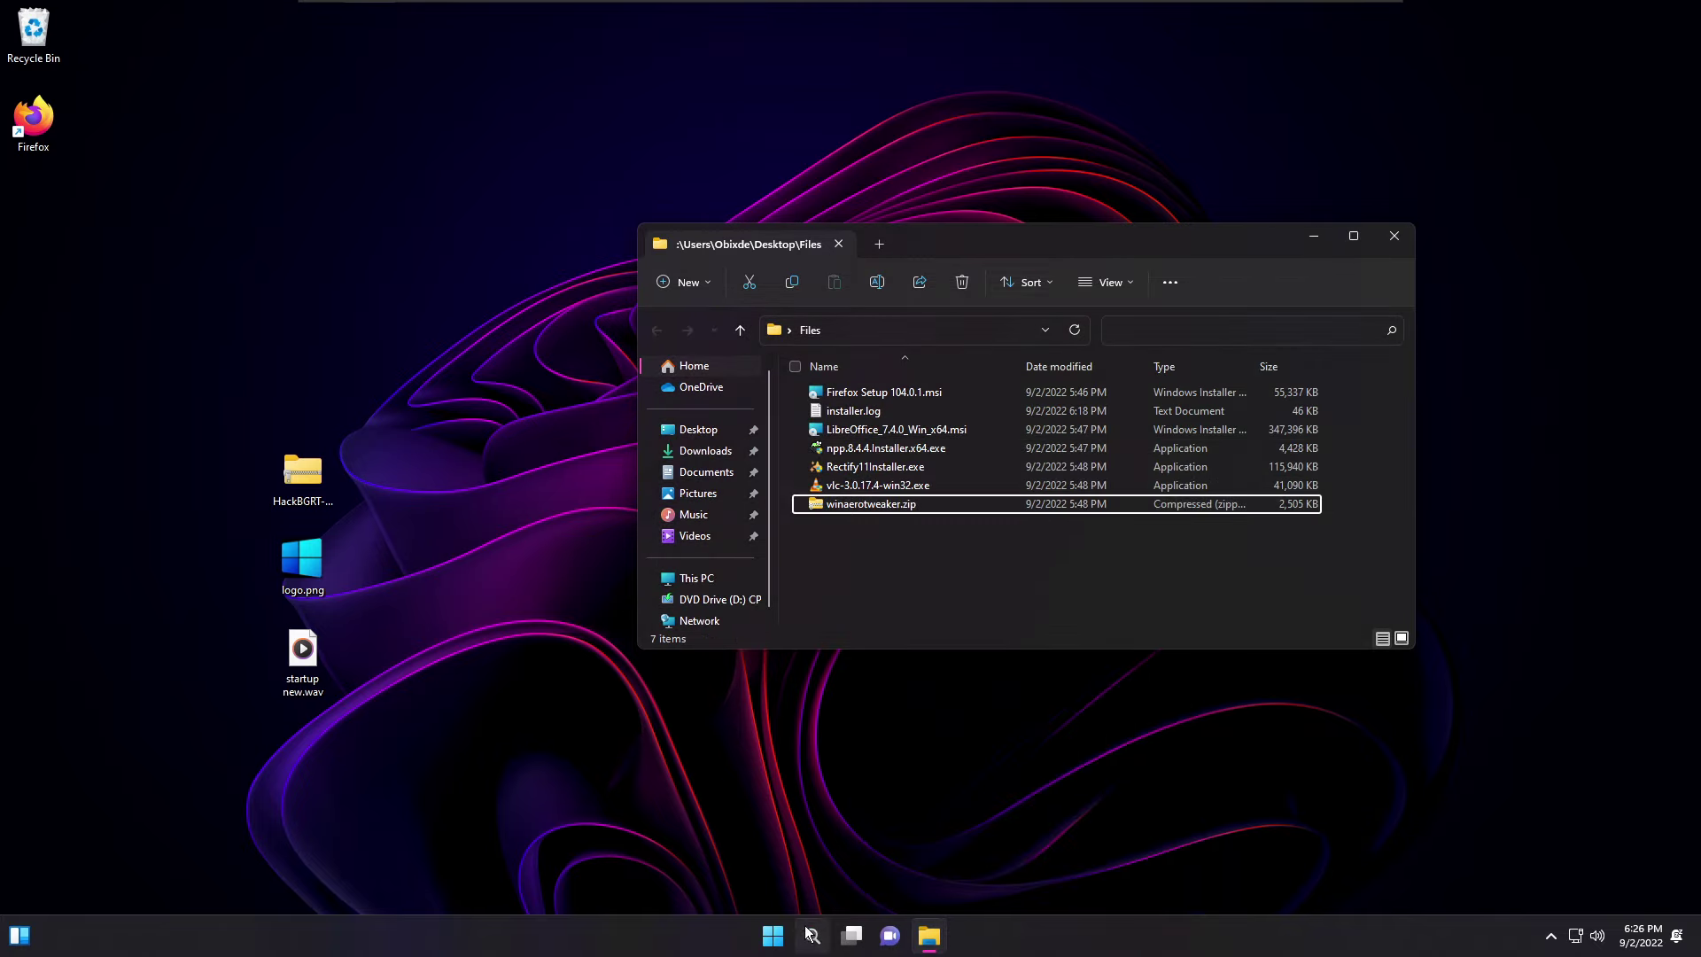
- Find and launch Firefox, maximize its window and go through its welcome screens
click(811, 935)
text(fire)
click(579, 445)
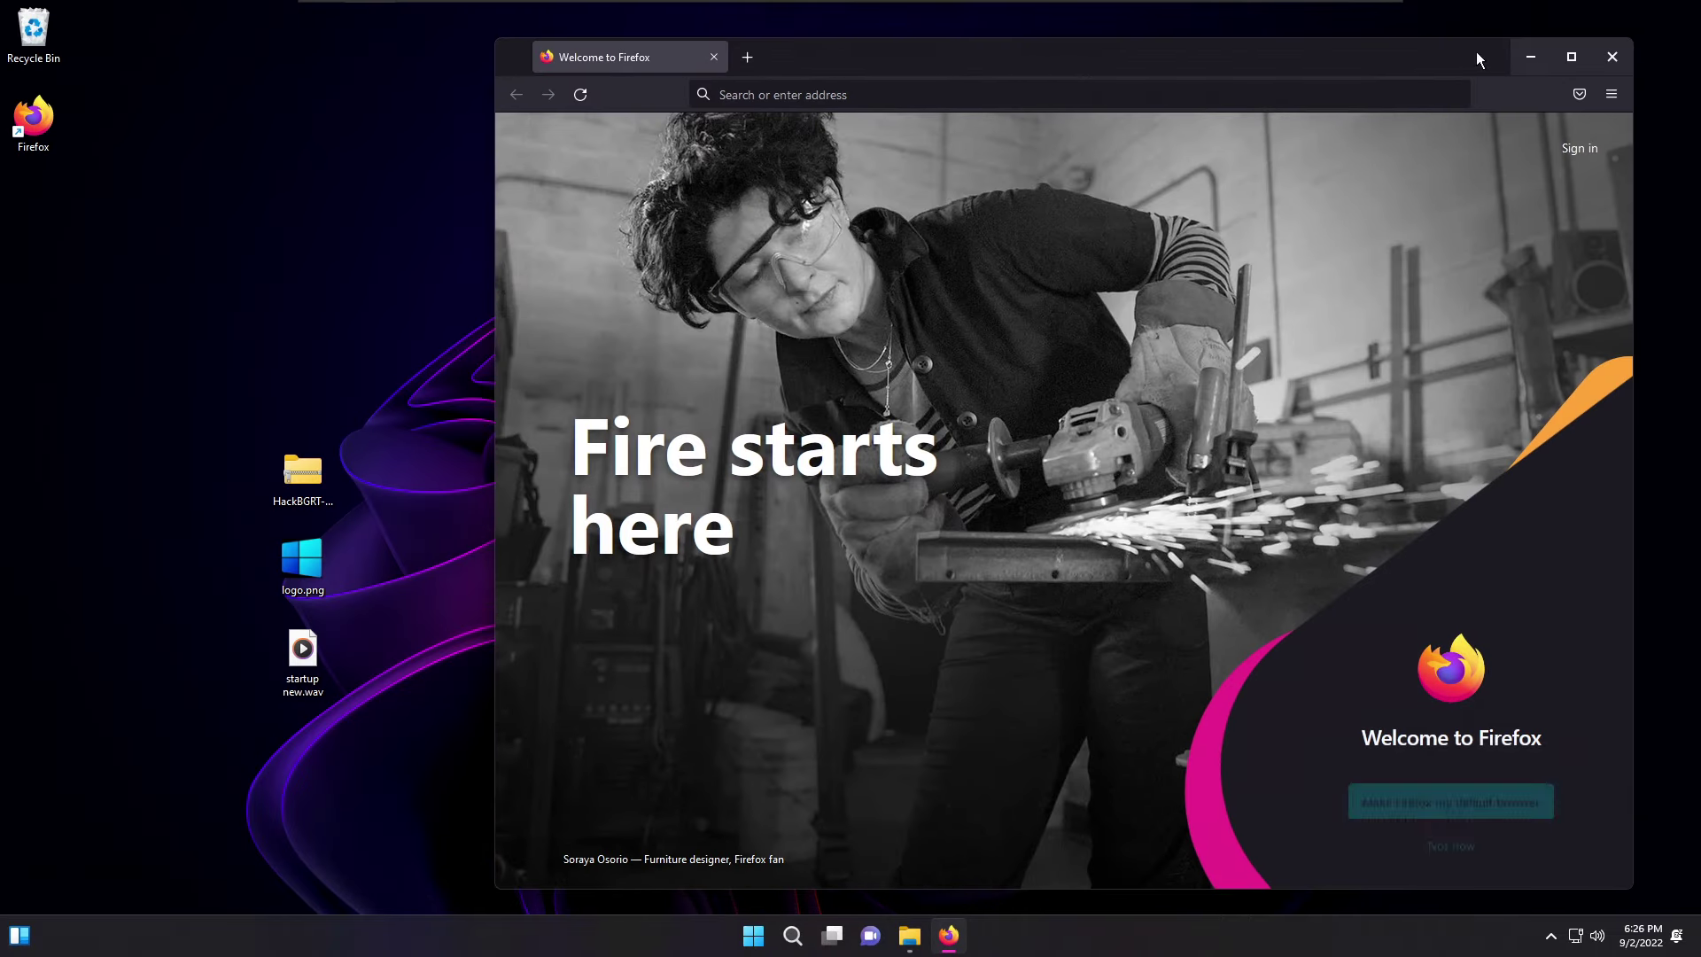
click(1476, 52)
click(1506, 809)
click(850, 625)
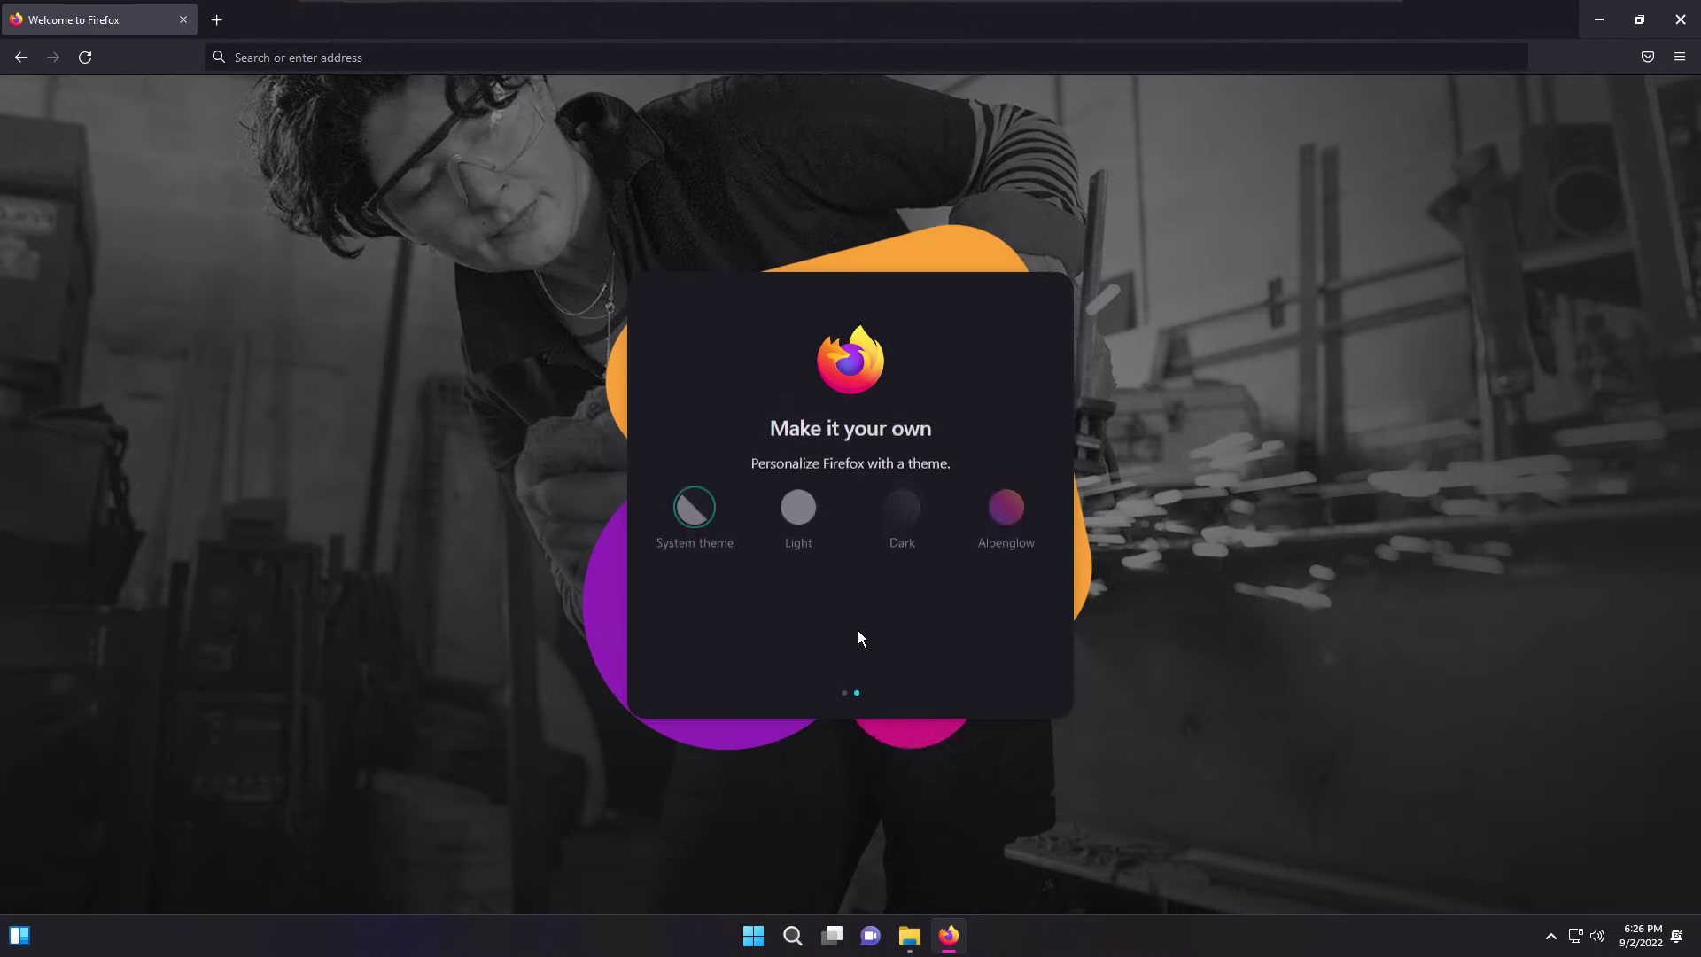
click(854, 611)
- Remove the default items from Firefox's bookmarks toolbar and close the browser
right_click(72, 86)
click(134, 119)
right_click(246, 86)
click(638, 150)
click(1679, 18)
- Delete the Firefox installer and installer.log from the Files folder, and run LibreOffice_7.4.0_Win_x64.msi
drag(1351, 384, 1281, 407)
key(Delete)
double_click(875, 385)
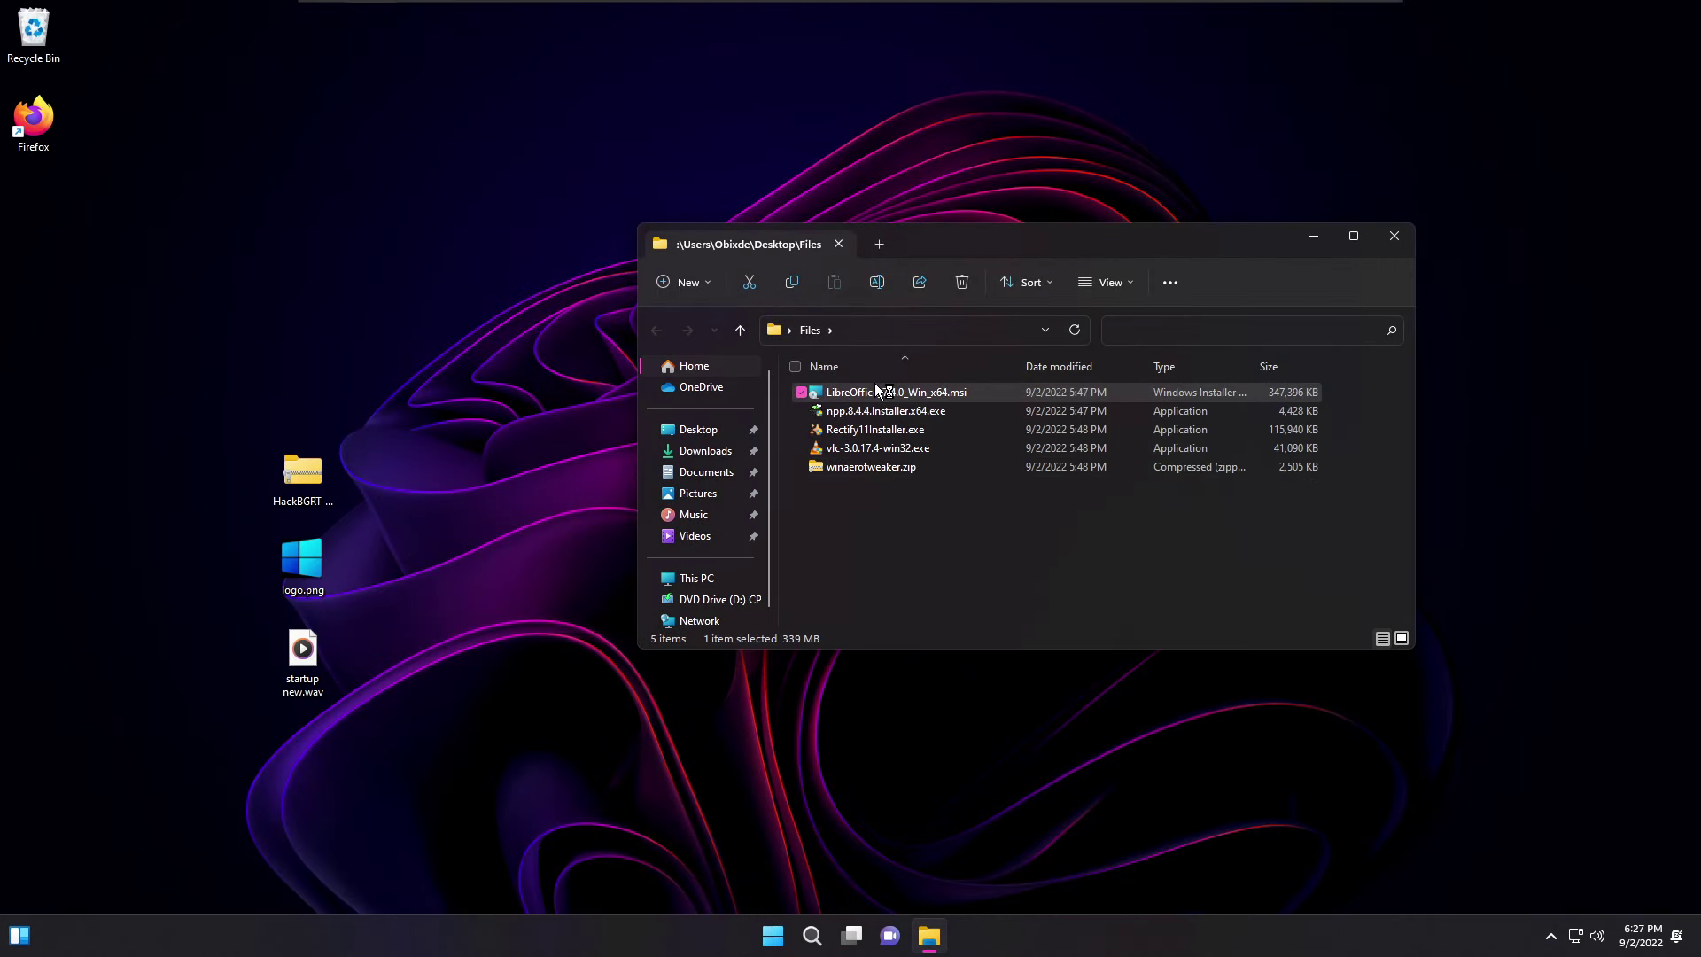
double_click(875, 386)
- Open Firefox from its desktop shortcut to check the new tab page, and close it
double_click(33, 115)
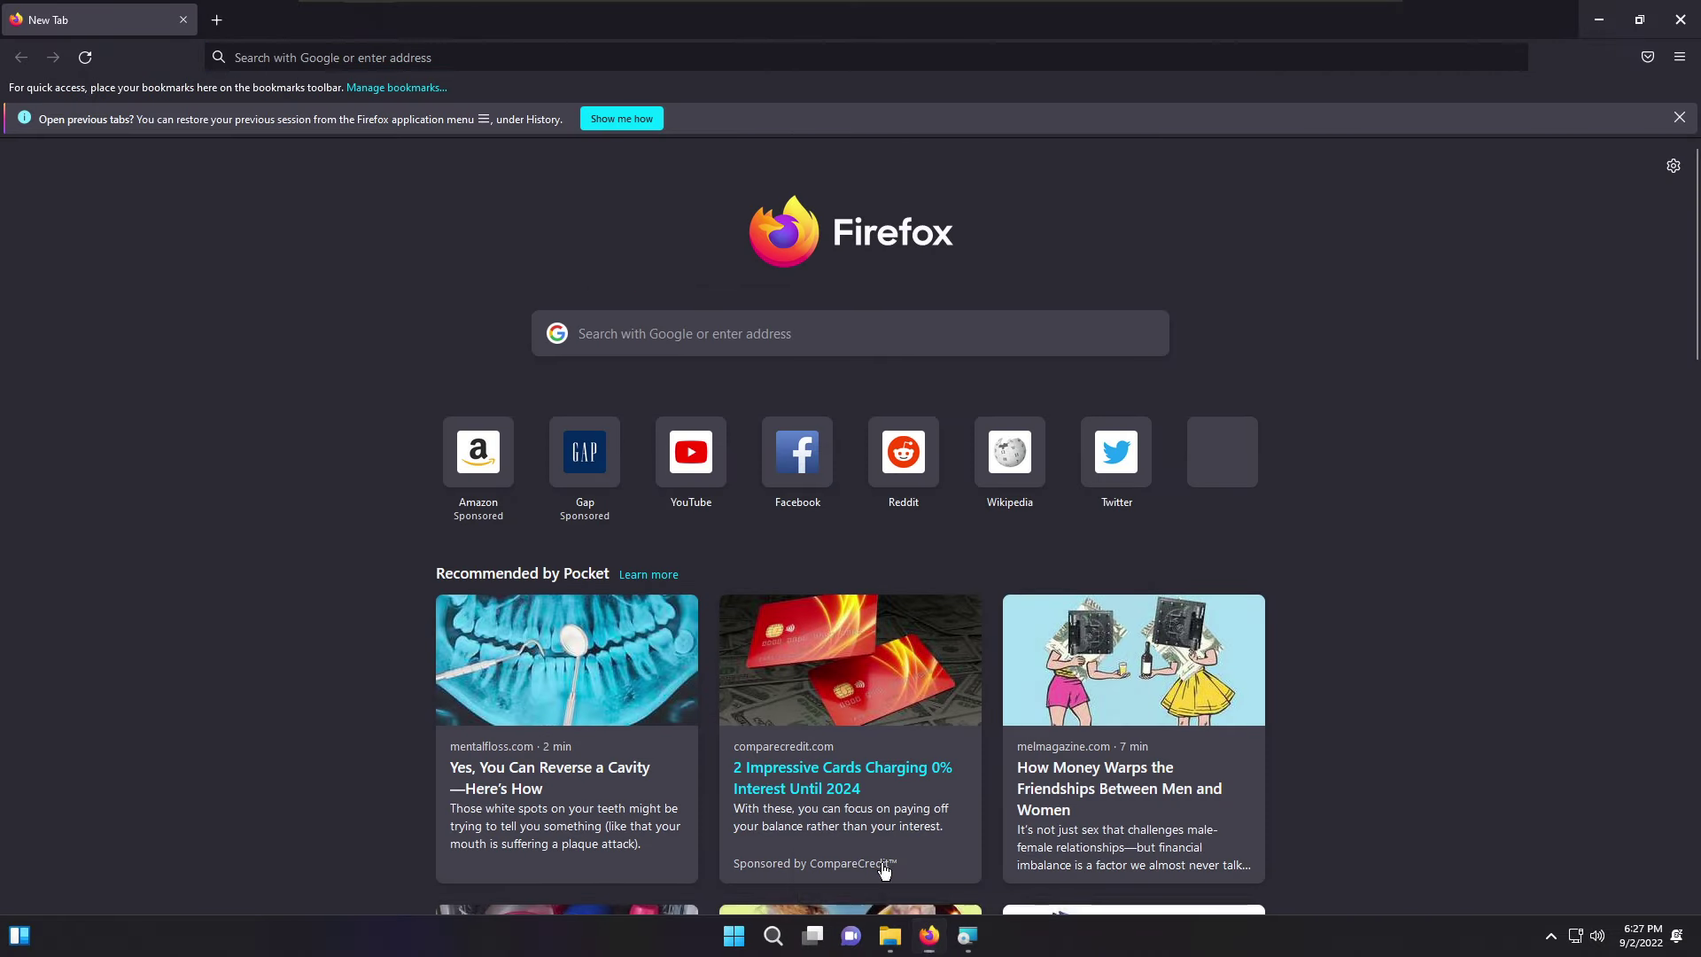
click(1680, 19)
- Complete the LibreOffice 7.4.0.3 Installation Wizard and delete its installer from the Files folder
click(994, 606)
click(995, 606)
click(995, 606)
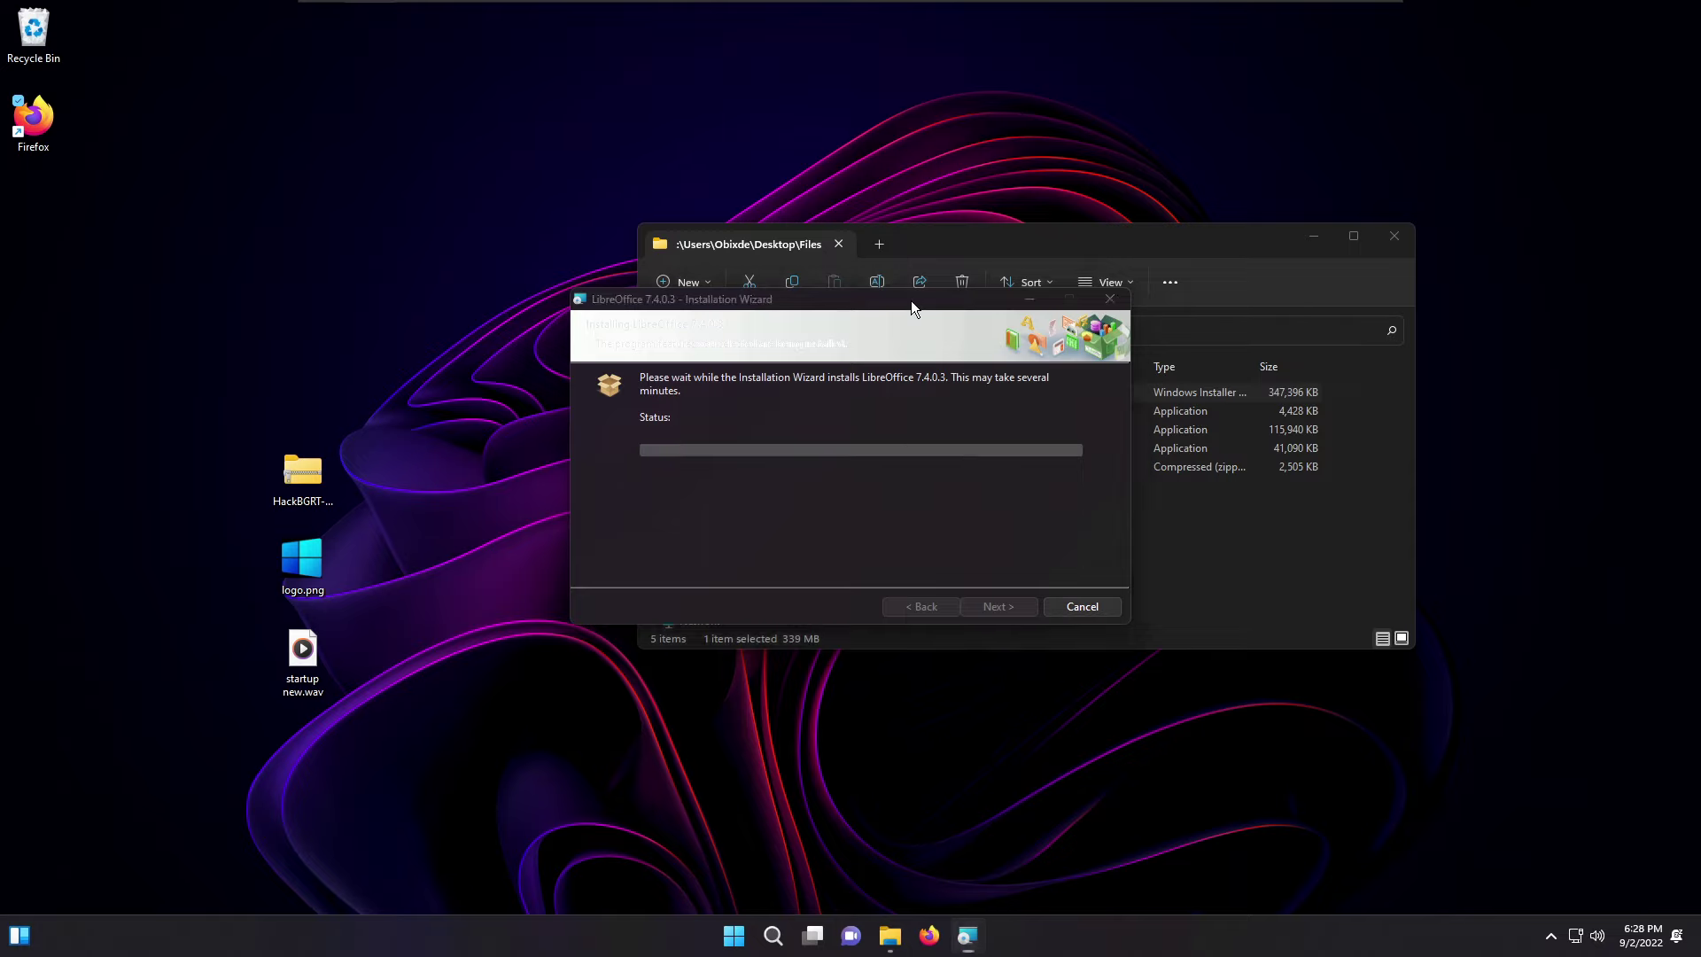
click(999, 606)
right_click(895, 395)
click(948, 724)
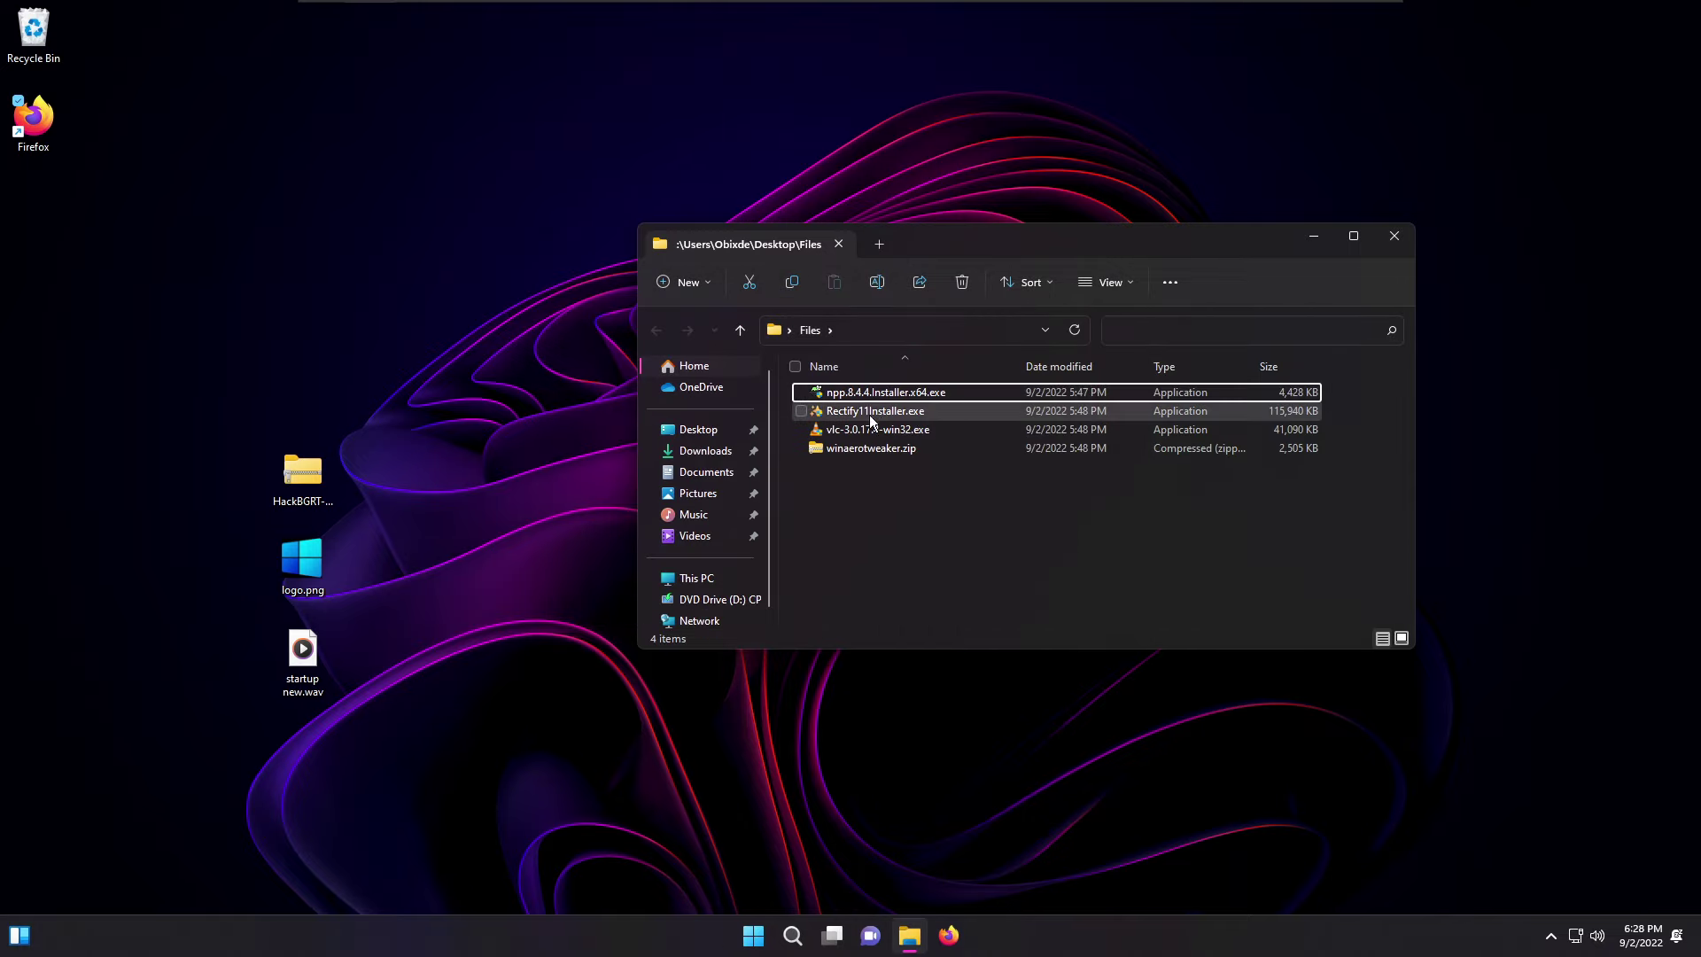
- Run npp.8.4.4.Installer.x64.exe and complete the Notepad++ v8.4.4 setup, with the program set to run on finish
double_click(864, 395)
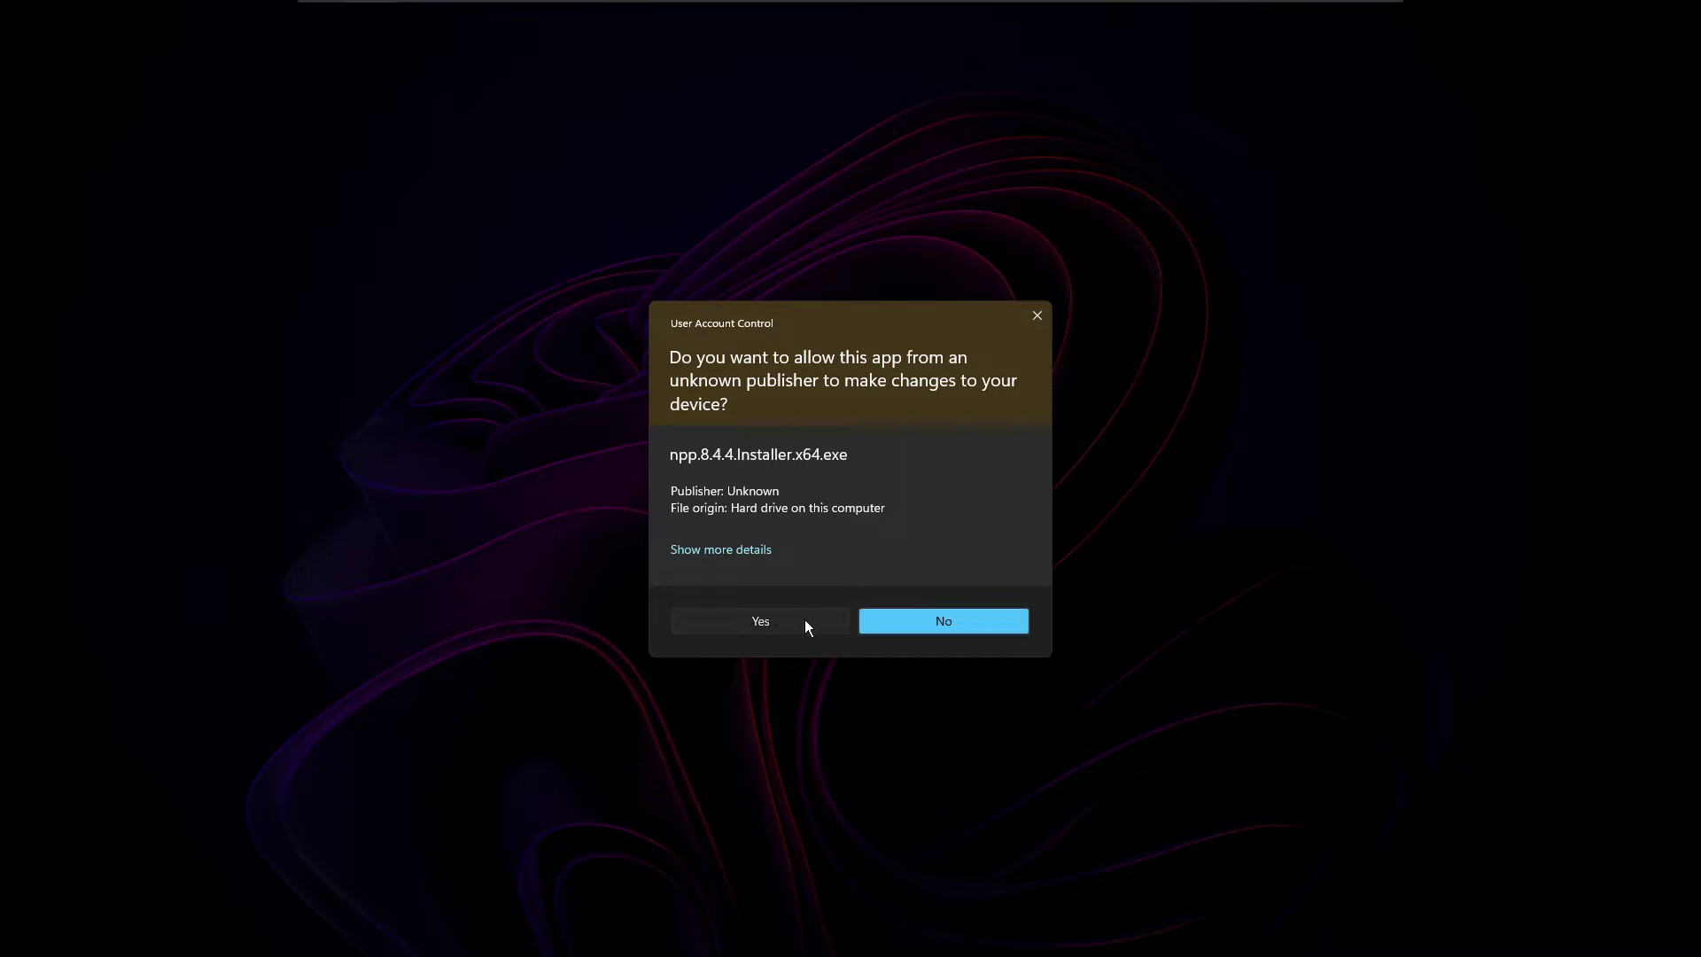
click(804, 619)
click(856, 505)
click(948, 607)
click(948, 607)
click(948, 607)
click(948, 606)
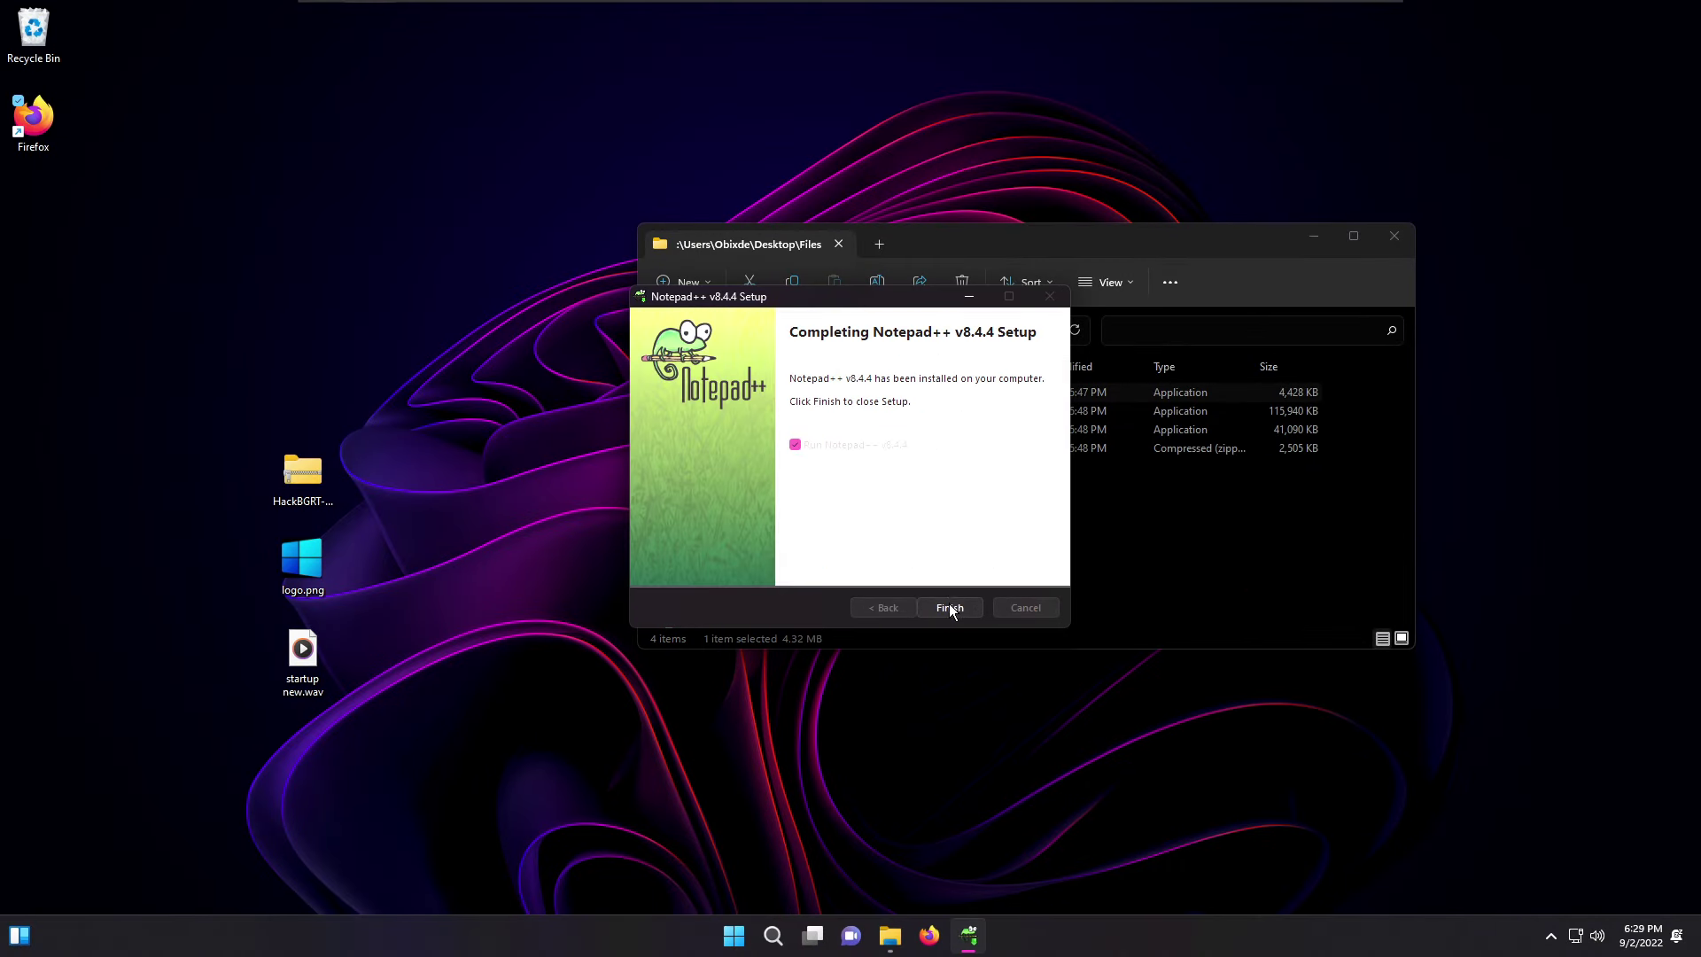
click(949, 608)
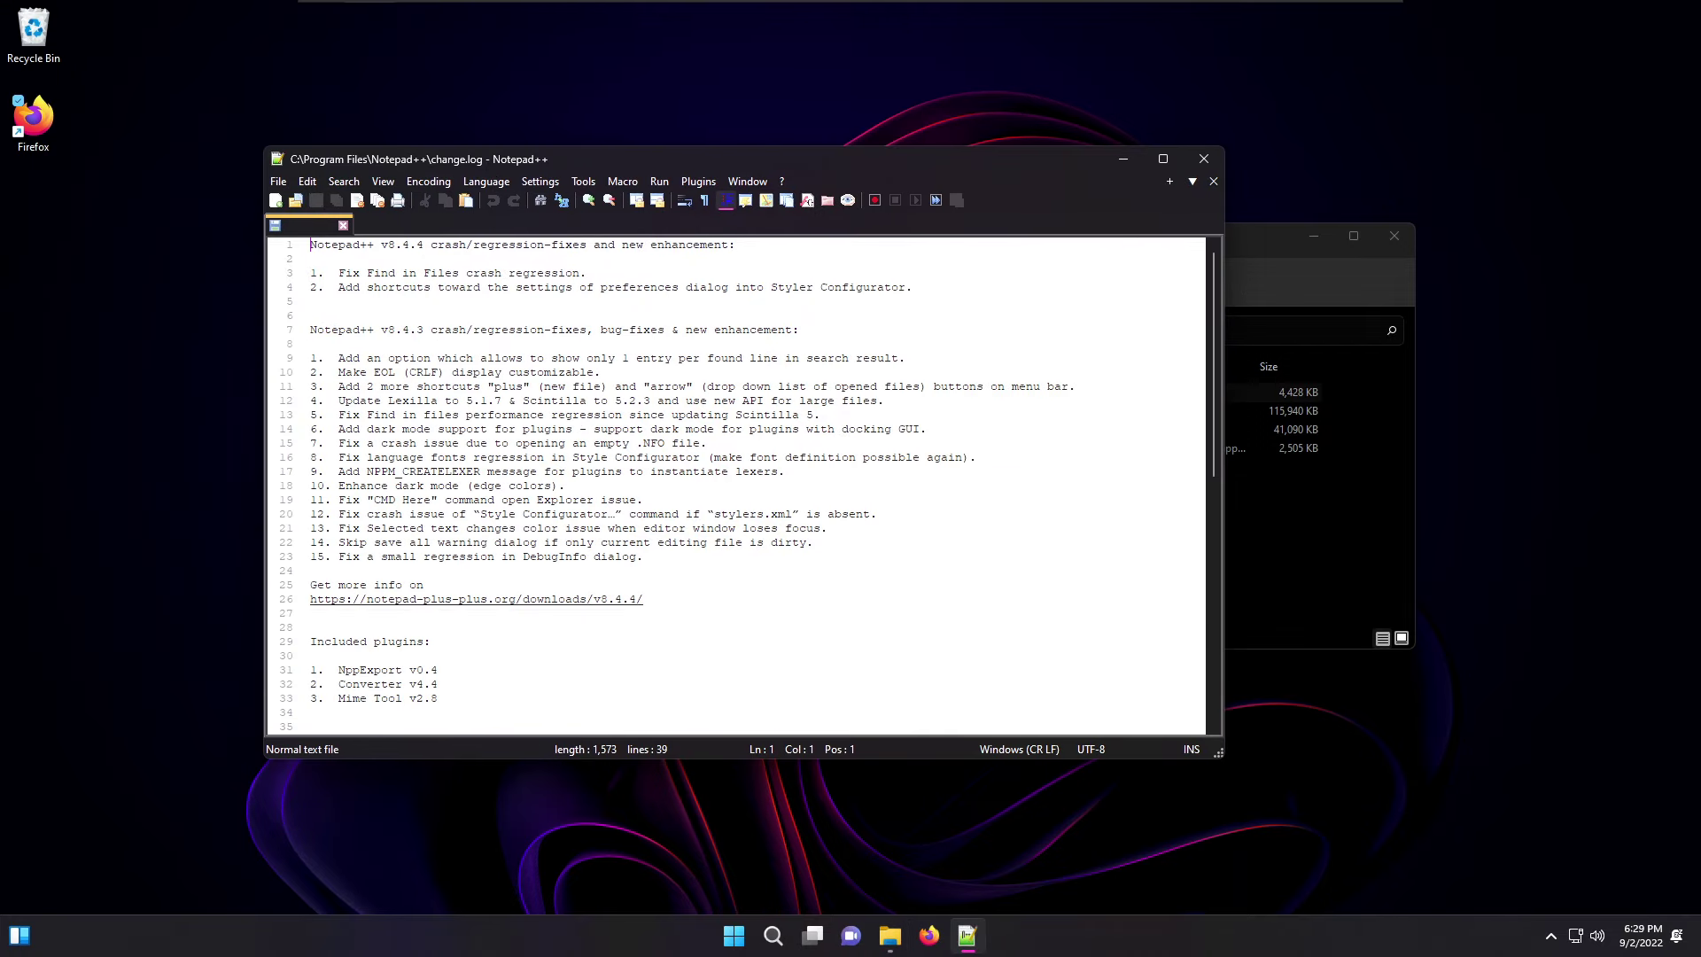
- Close the change.log file and check the Dark Mode settings in the Notepad++ preferences
click(343, 225)
click(540, 181)
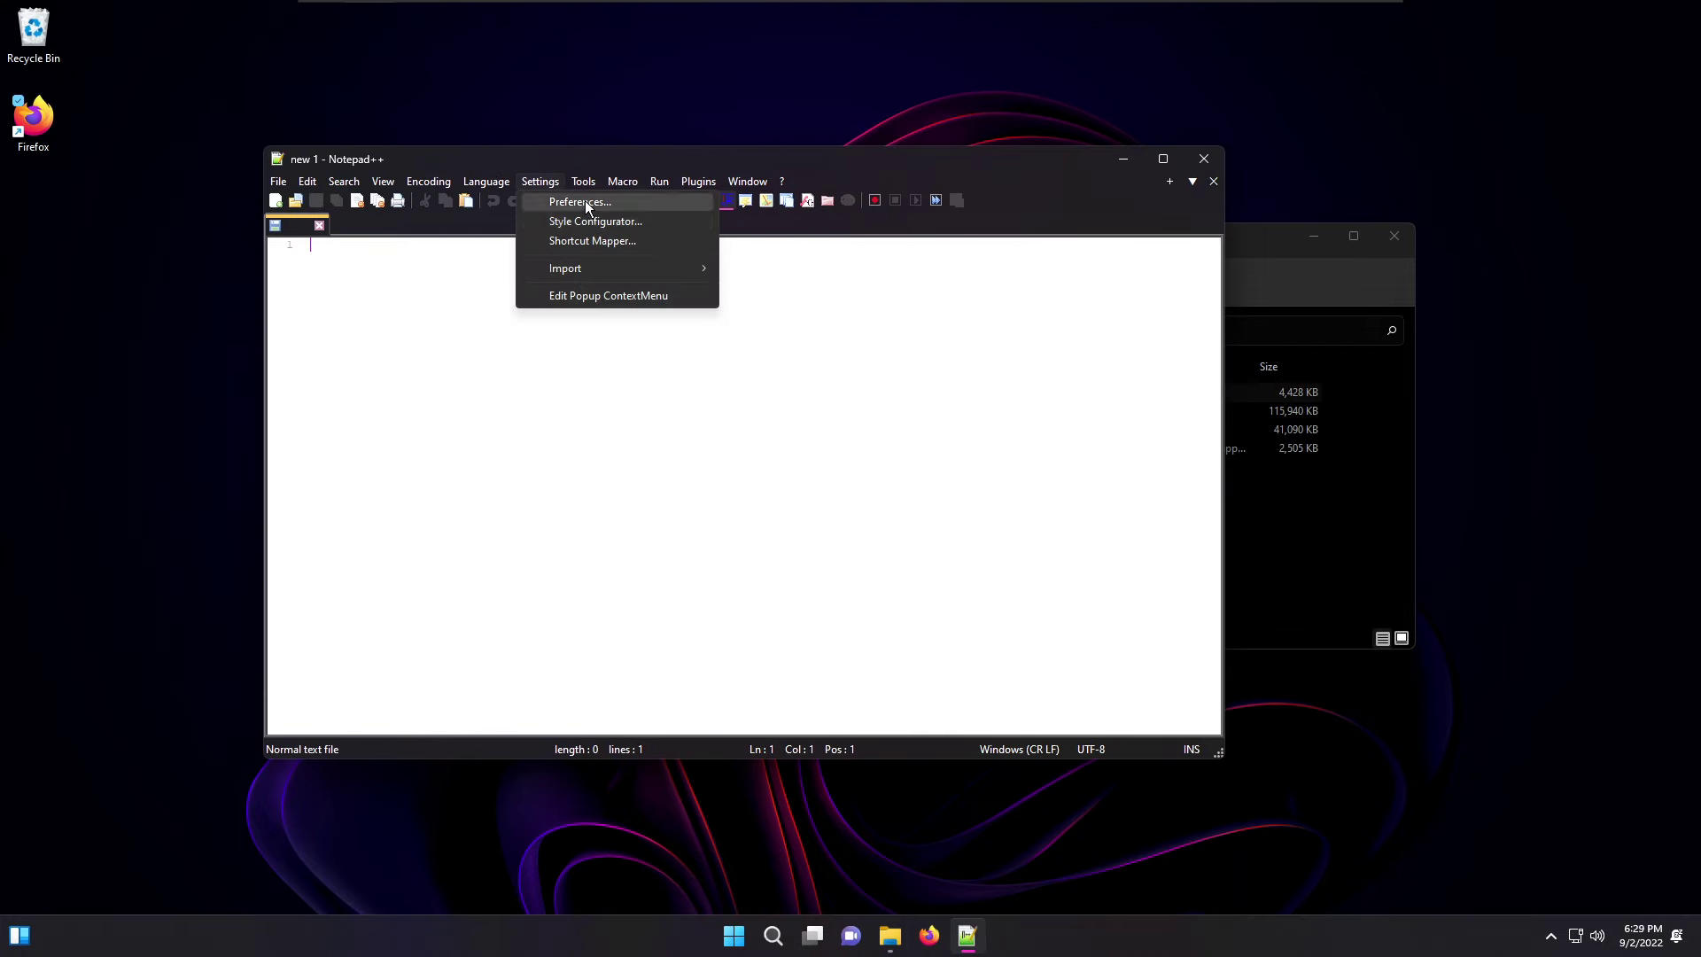
click(585, 201)
click(417, 361)
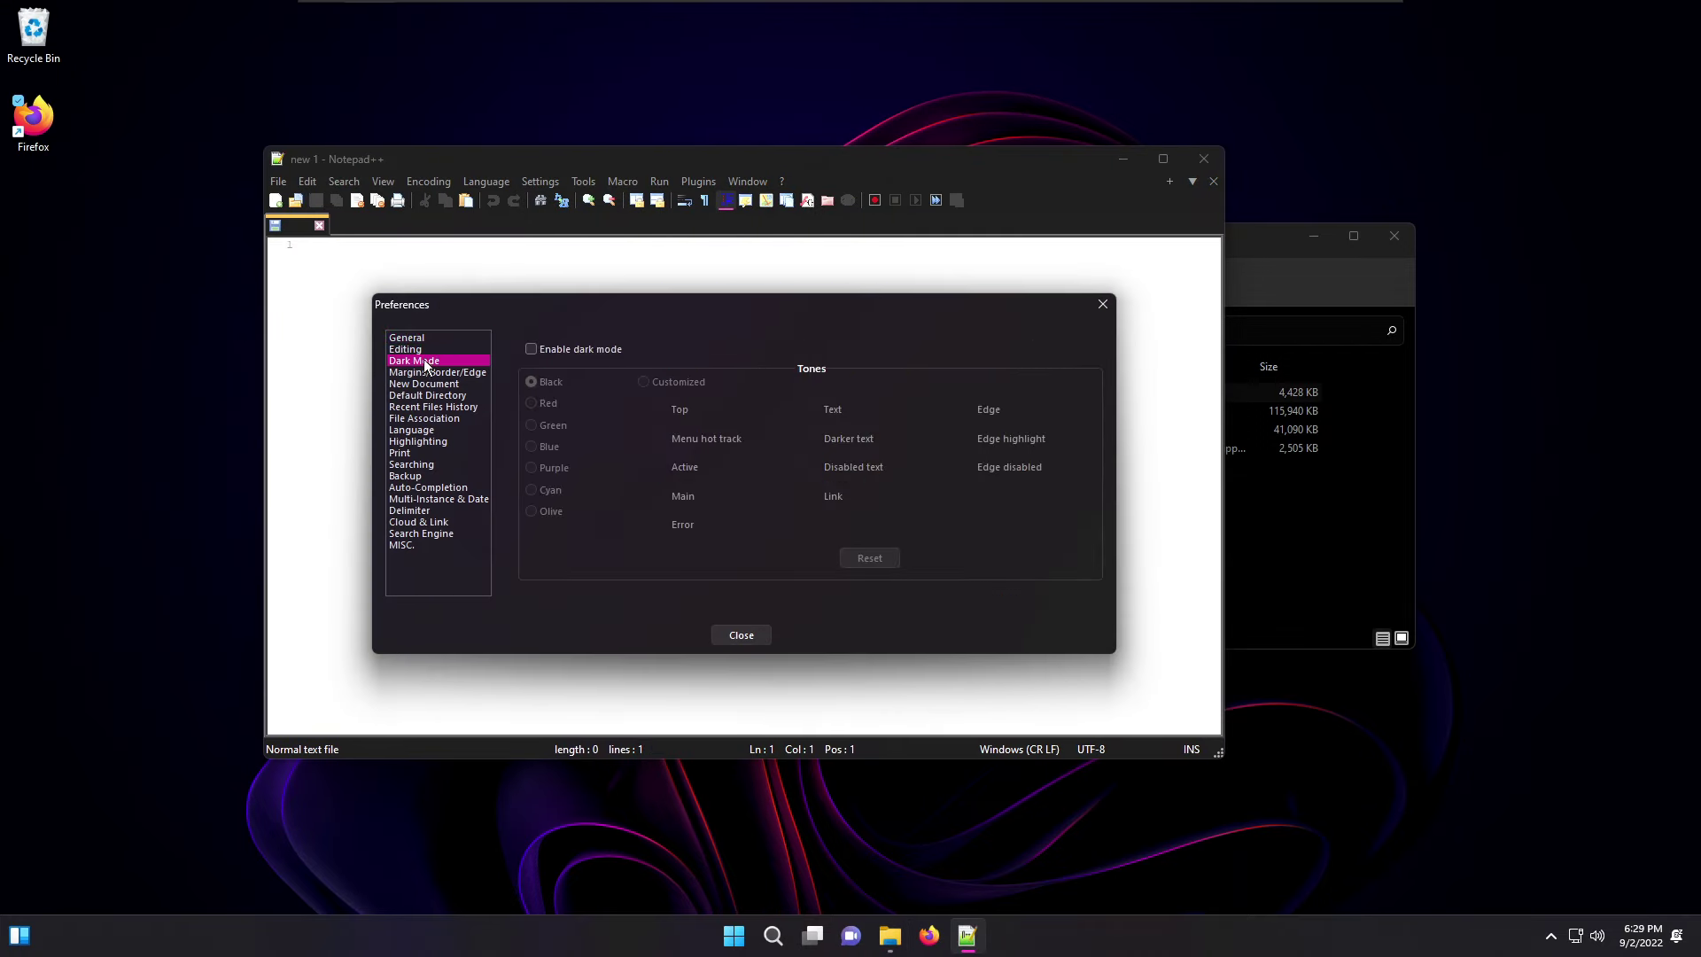
click(741, 636)
- Set the Notepad++ theme to Obsidian in the Style Configurator, save it, and close the editor
click(540, 181)
click(589, 222)
click(620, 327)
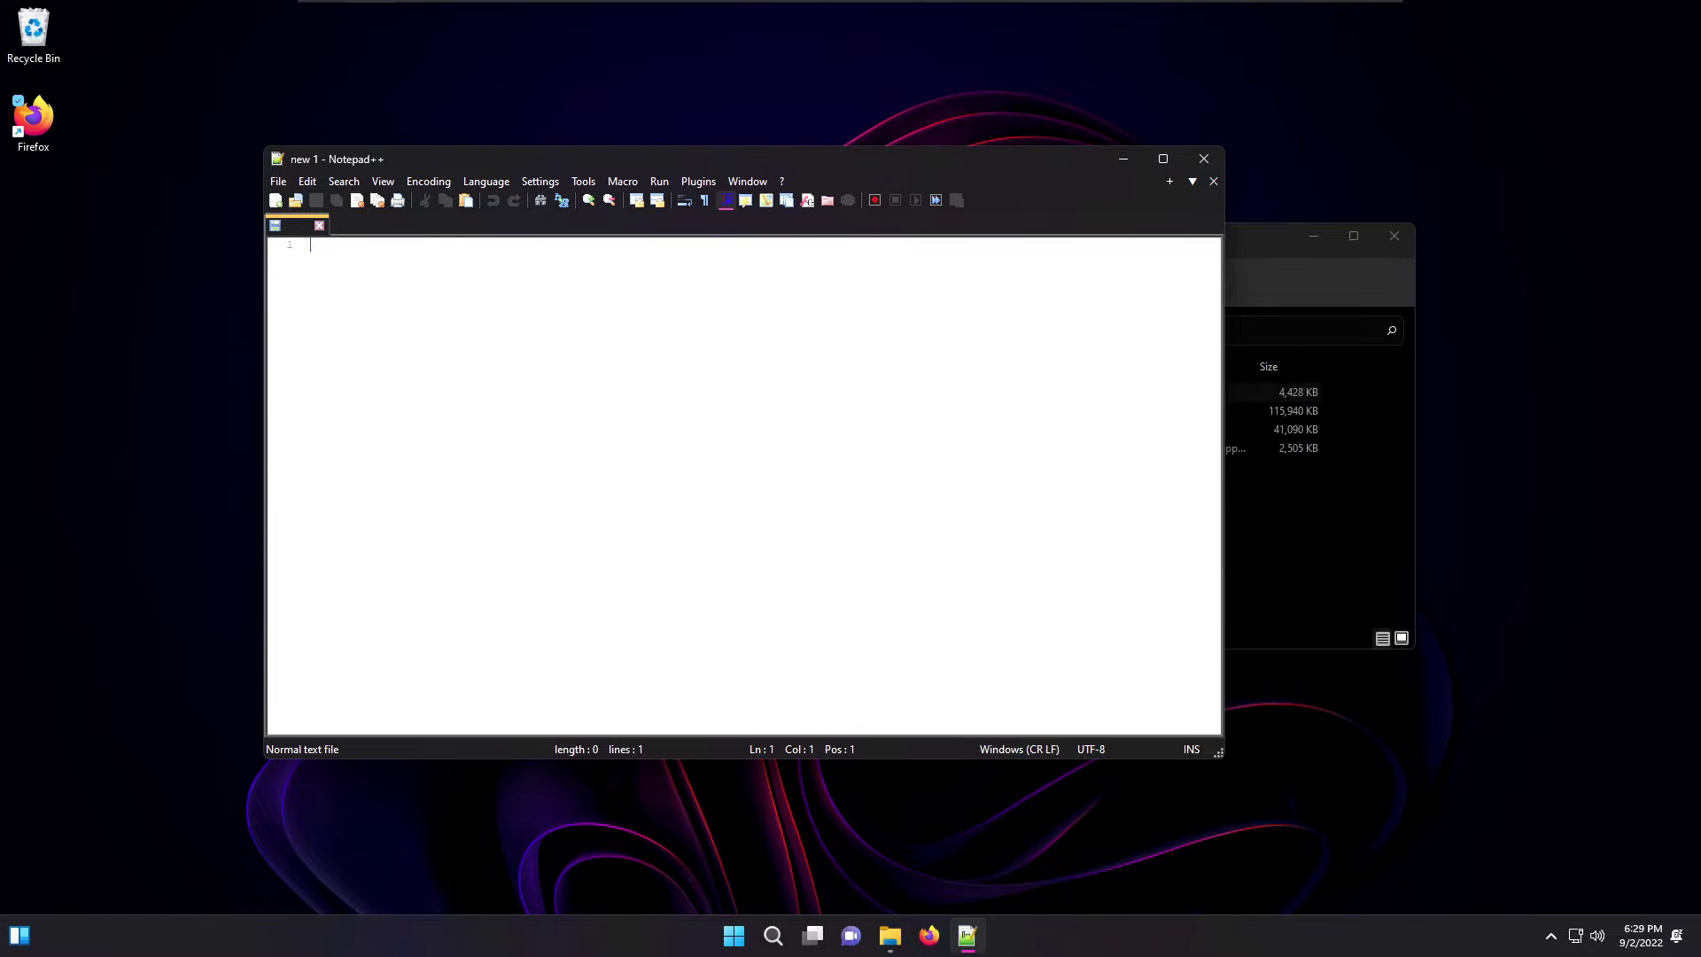
click(568, 469)
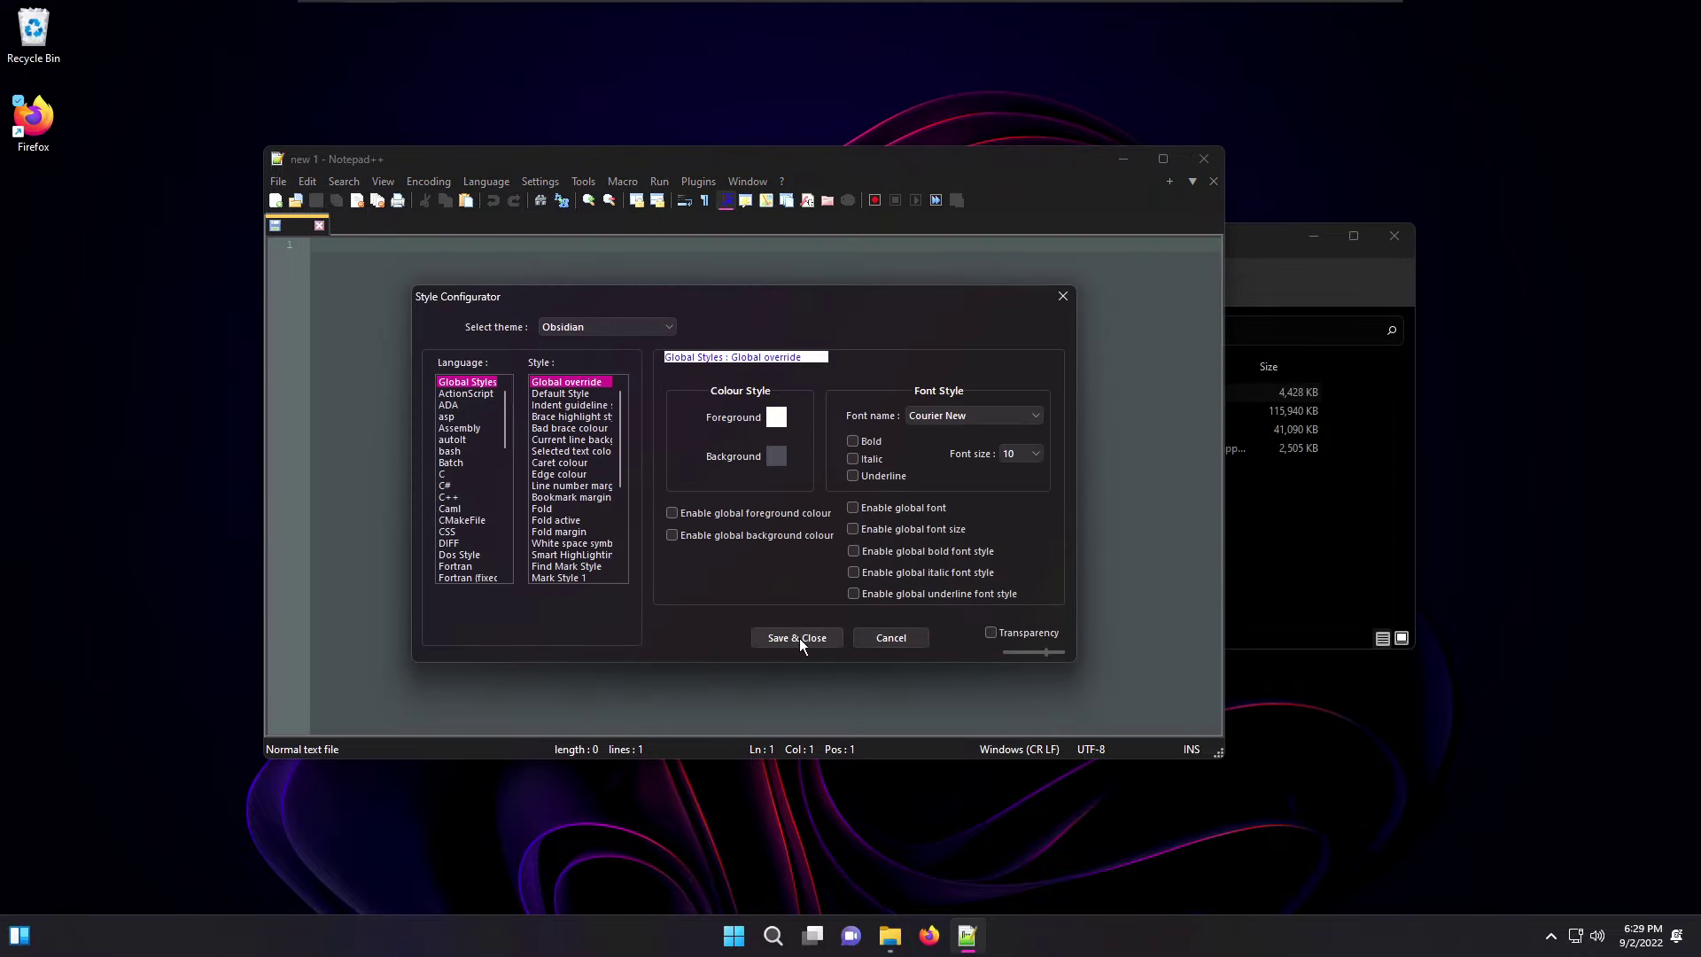
click(797, 638)
click(1203, 159)
- Delete the Notepad++ and Rectify11 installers from the Files folder, and start installing VLC from vlc-3.0.17.4-win32.exe
key(Delete)
key(Delete)
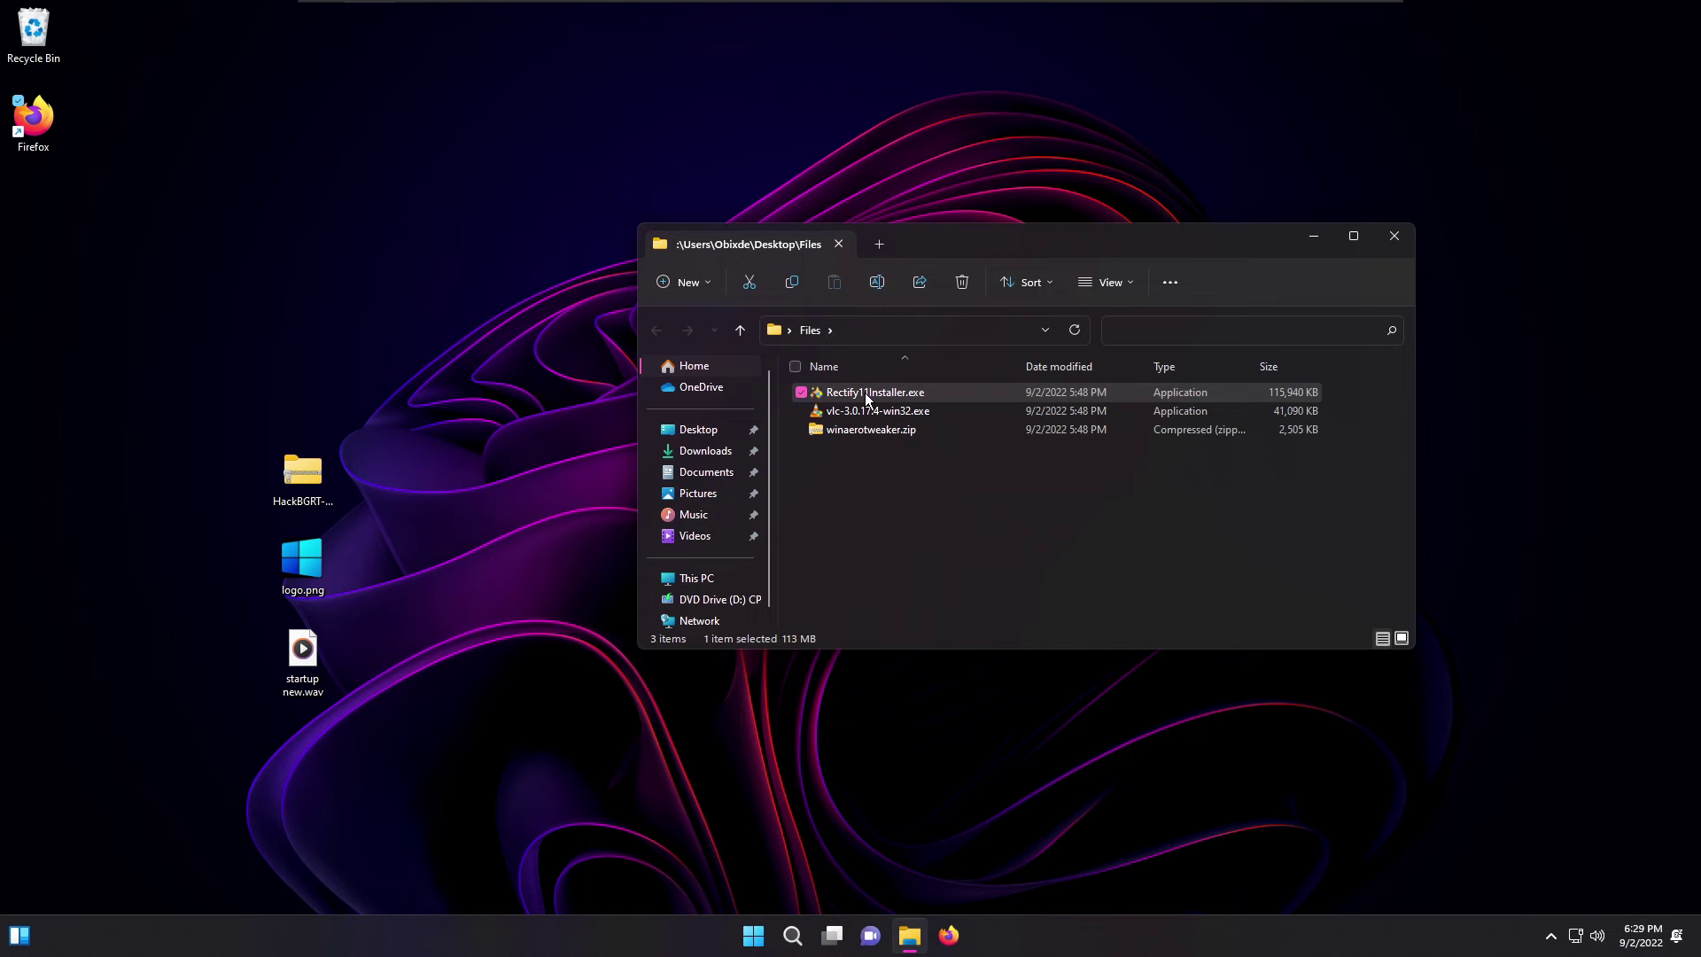
double_click(865, 391)
click(949, 607)
click(949, 607)
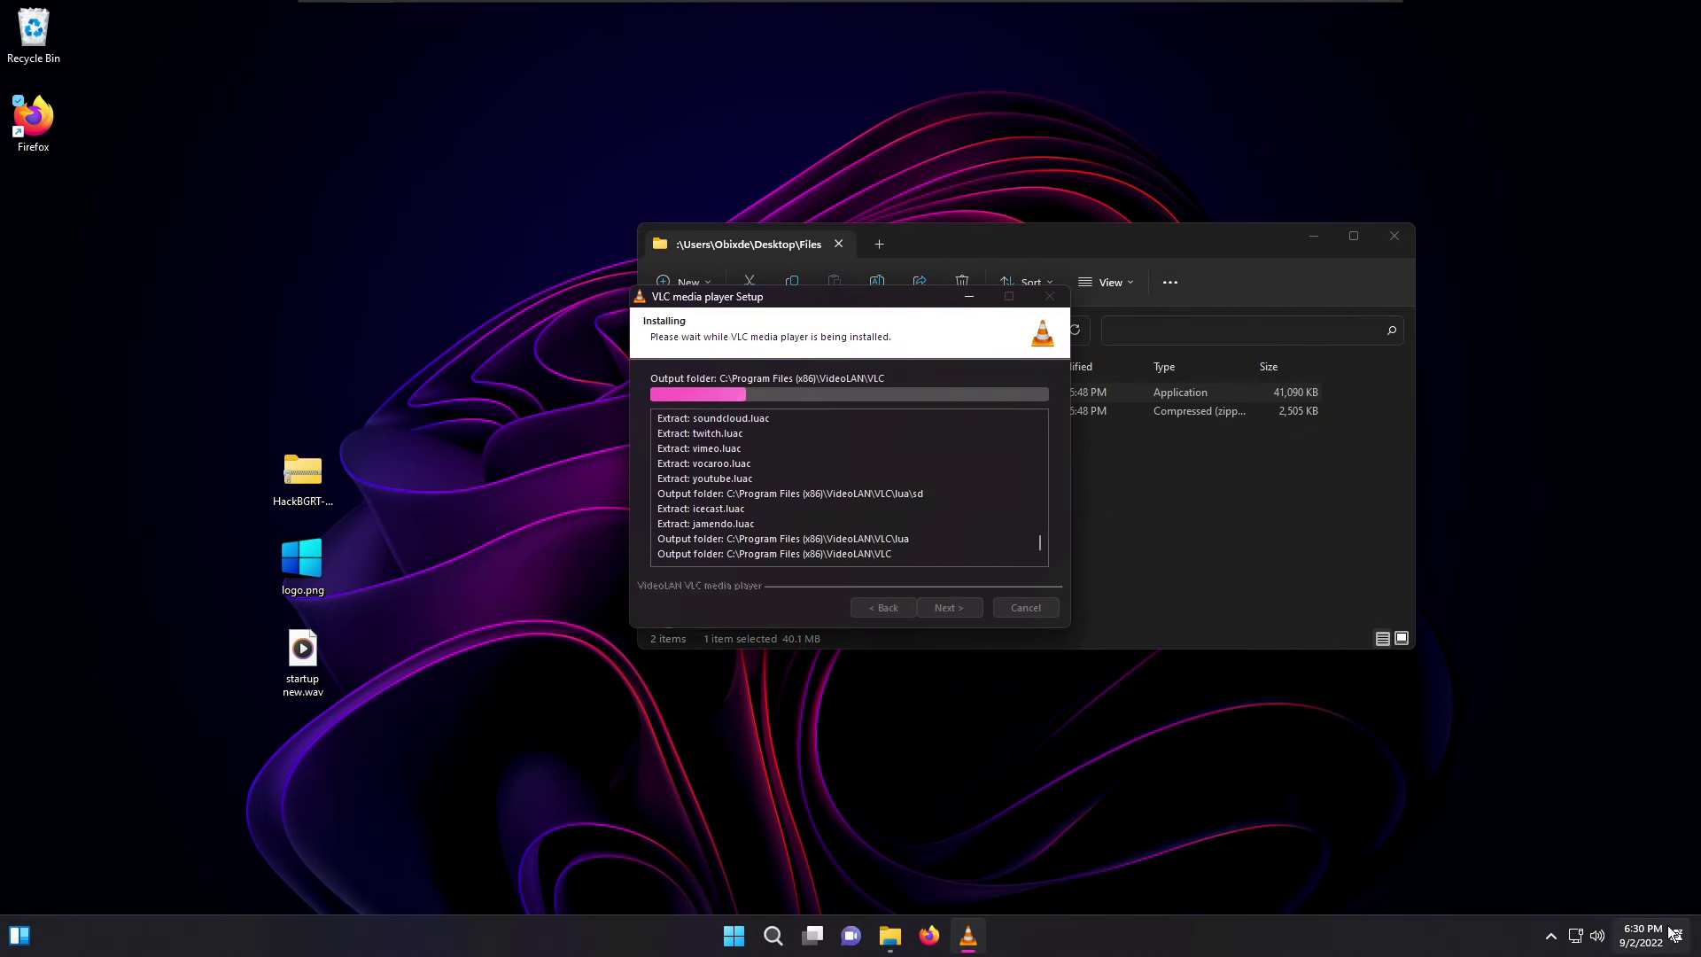
- Collapse the calendar below the notifications and close the notification view
click(1641, 934)
click(1664, 523)
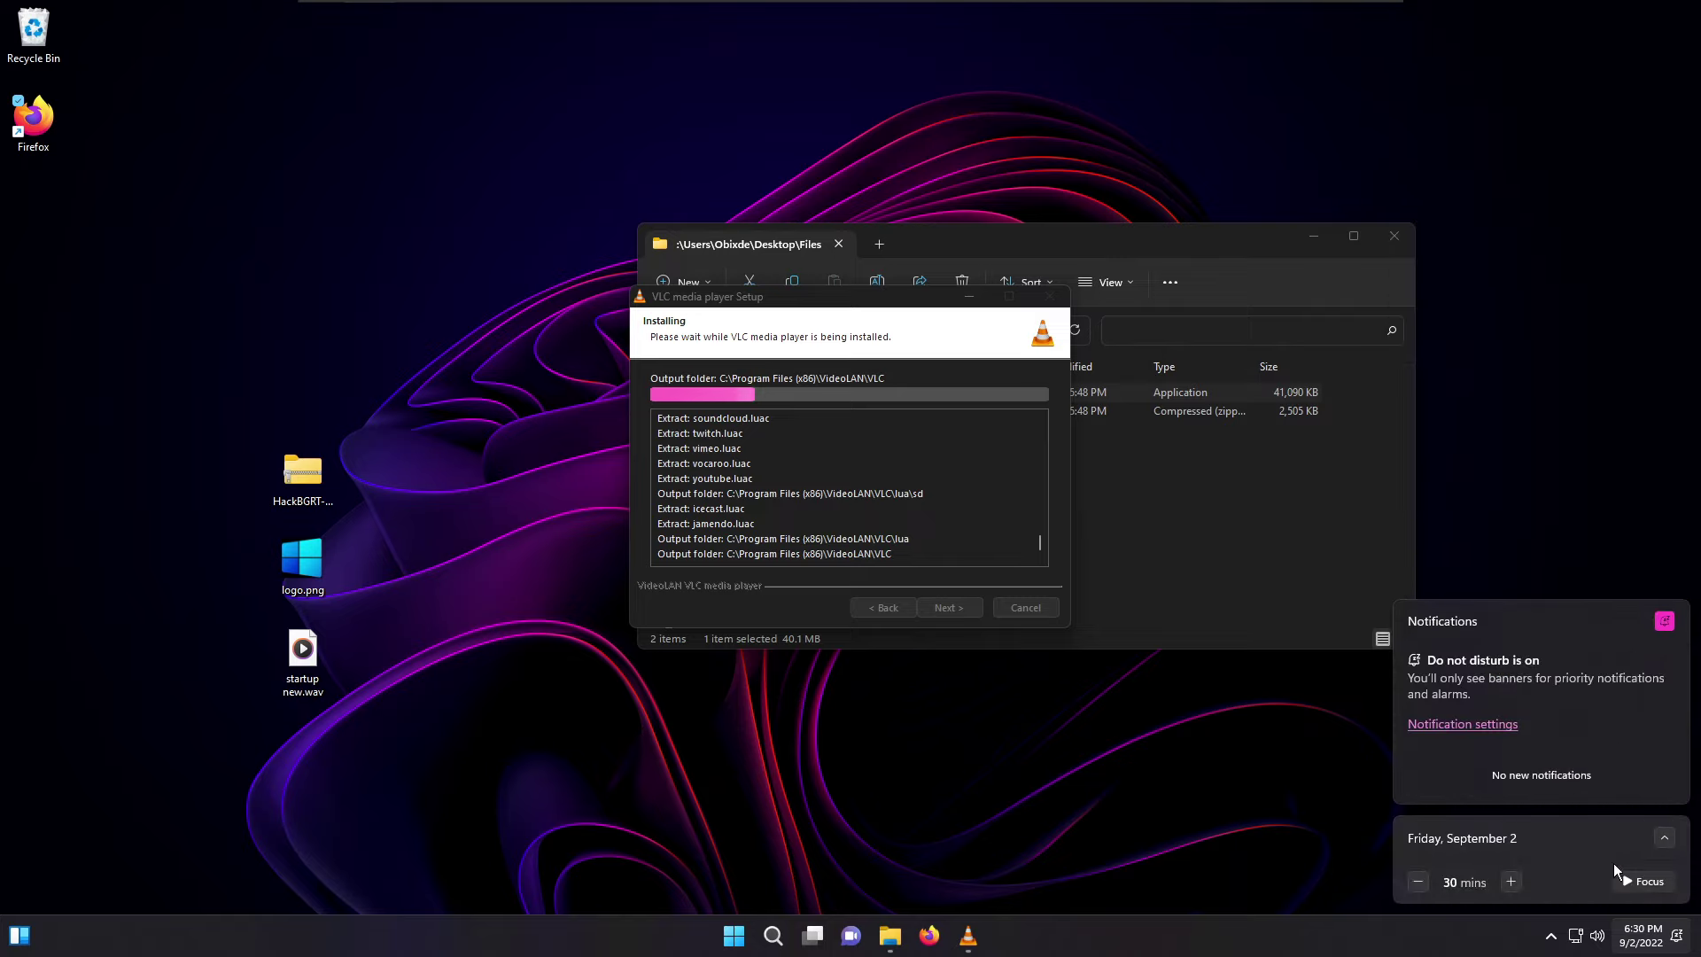
click(928, 353)
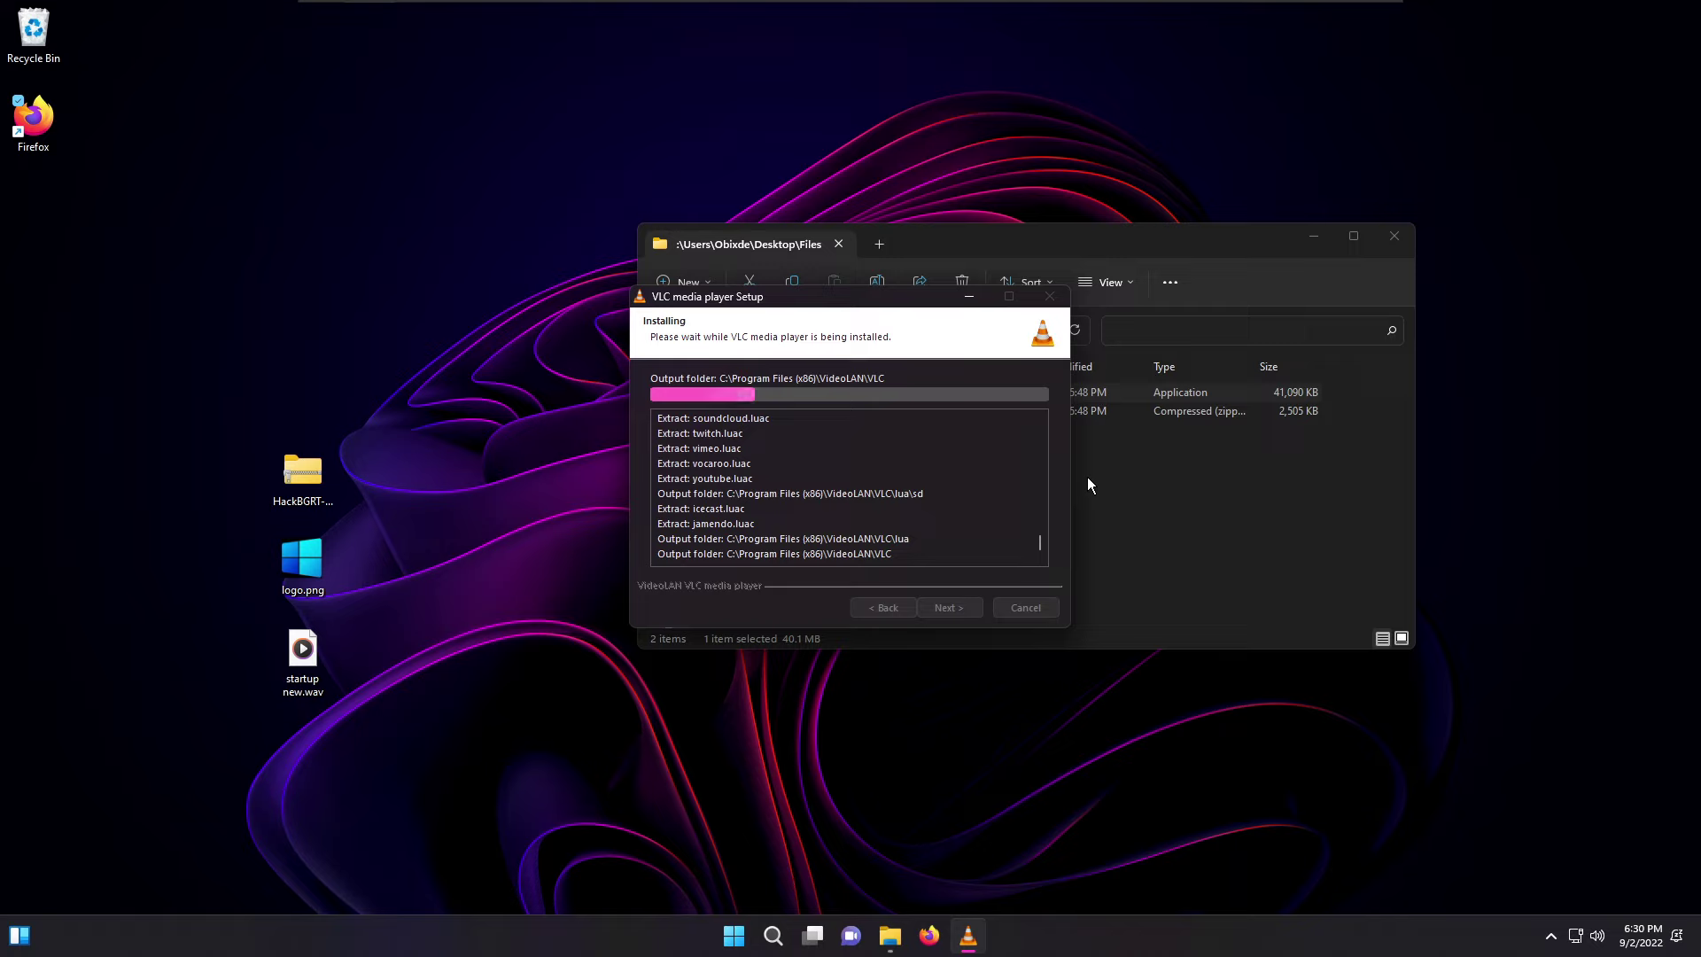
- Remove the Firefox shortcut from the desktop and empty the Recycle Bin
right_click(27, 35)
click(141, 121)
click(924, 480)
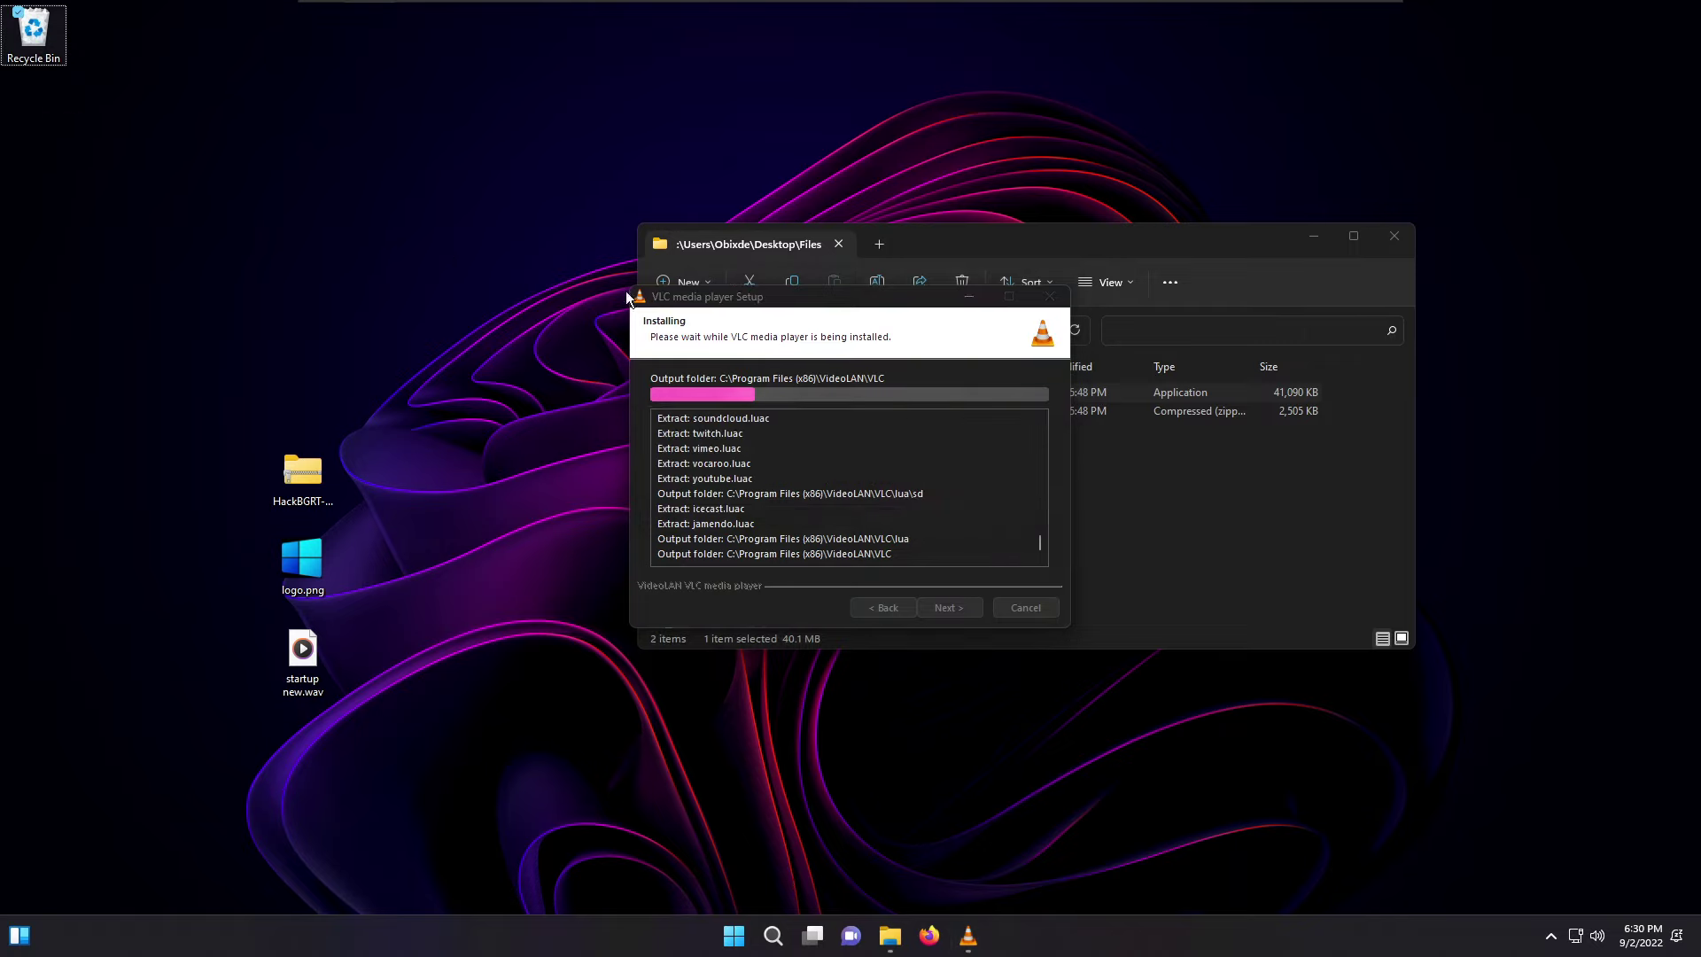
- Finish the VLC media player setup and delete its installer from the Files folder
click(840, 330)
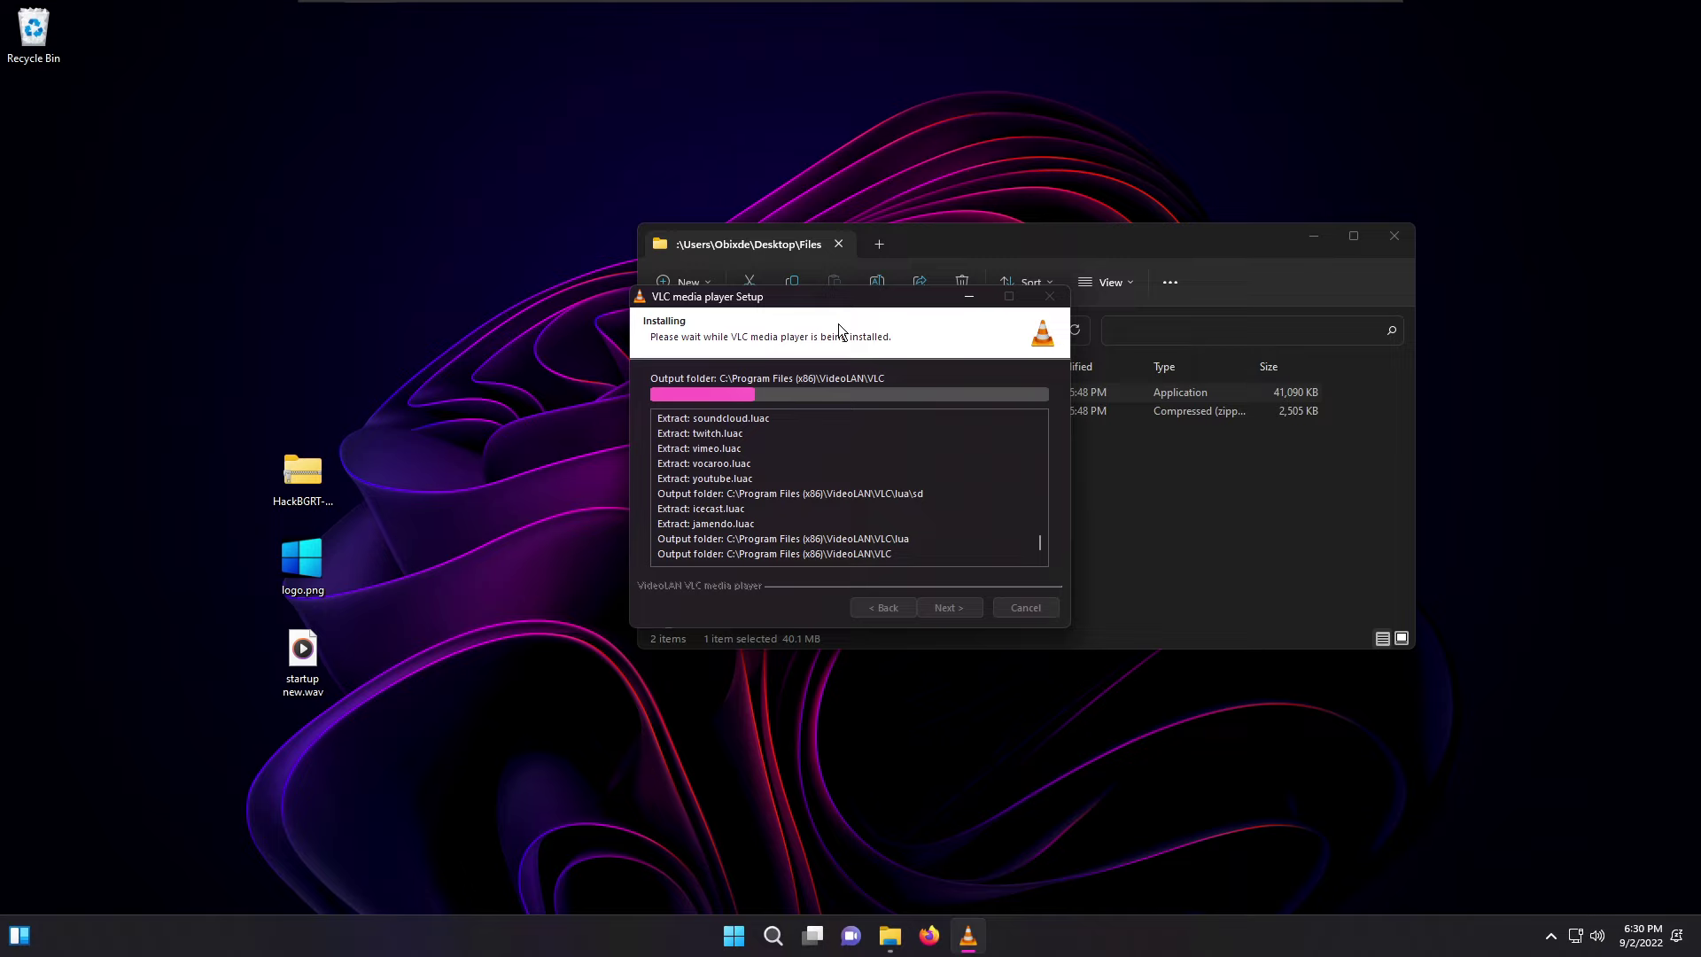
click(951, 609)
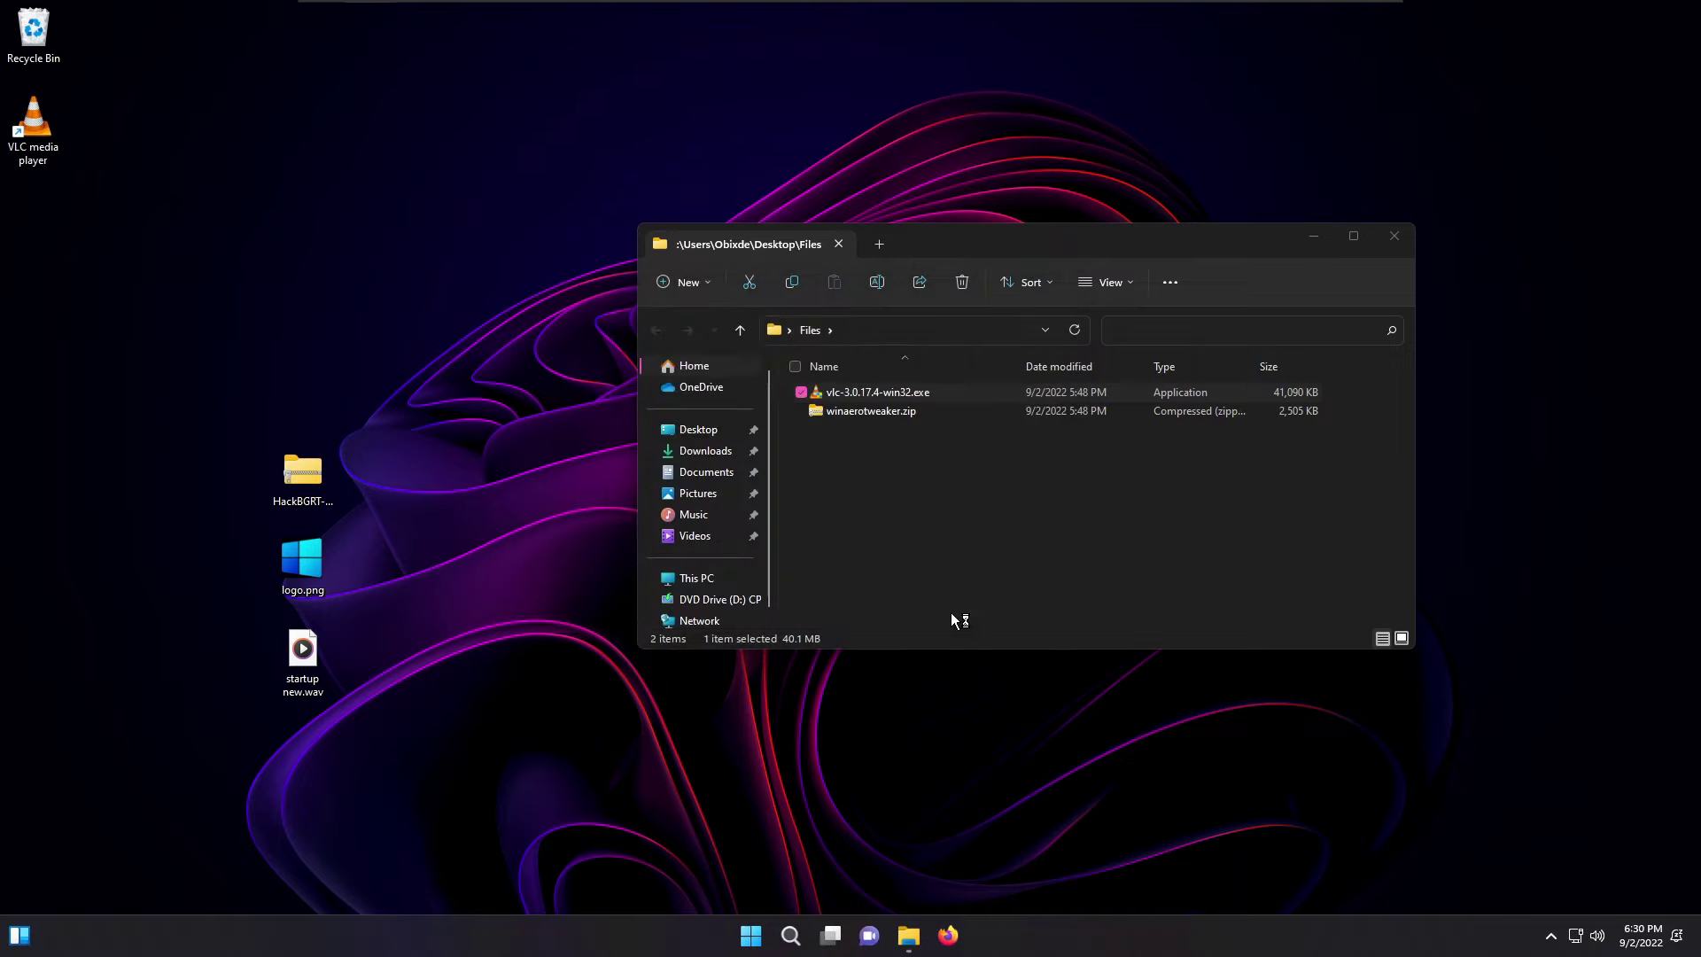
click(1050, 715)
click(1098, 256)
key(Delete)
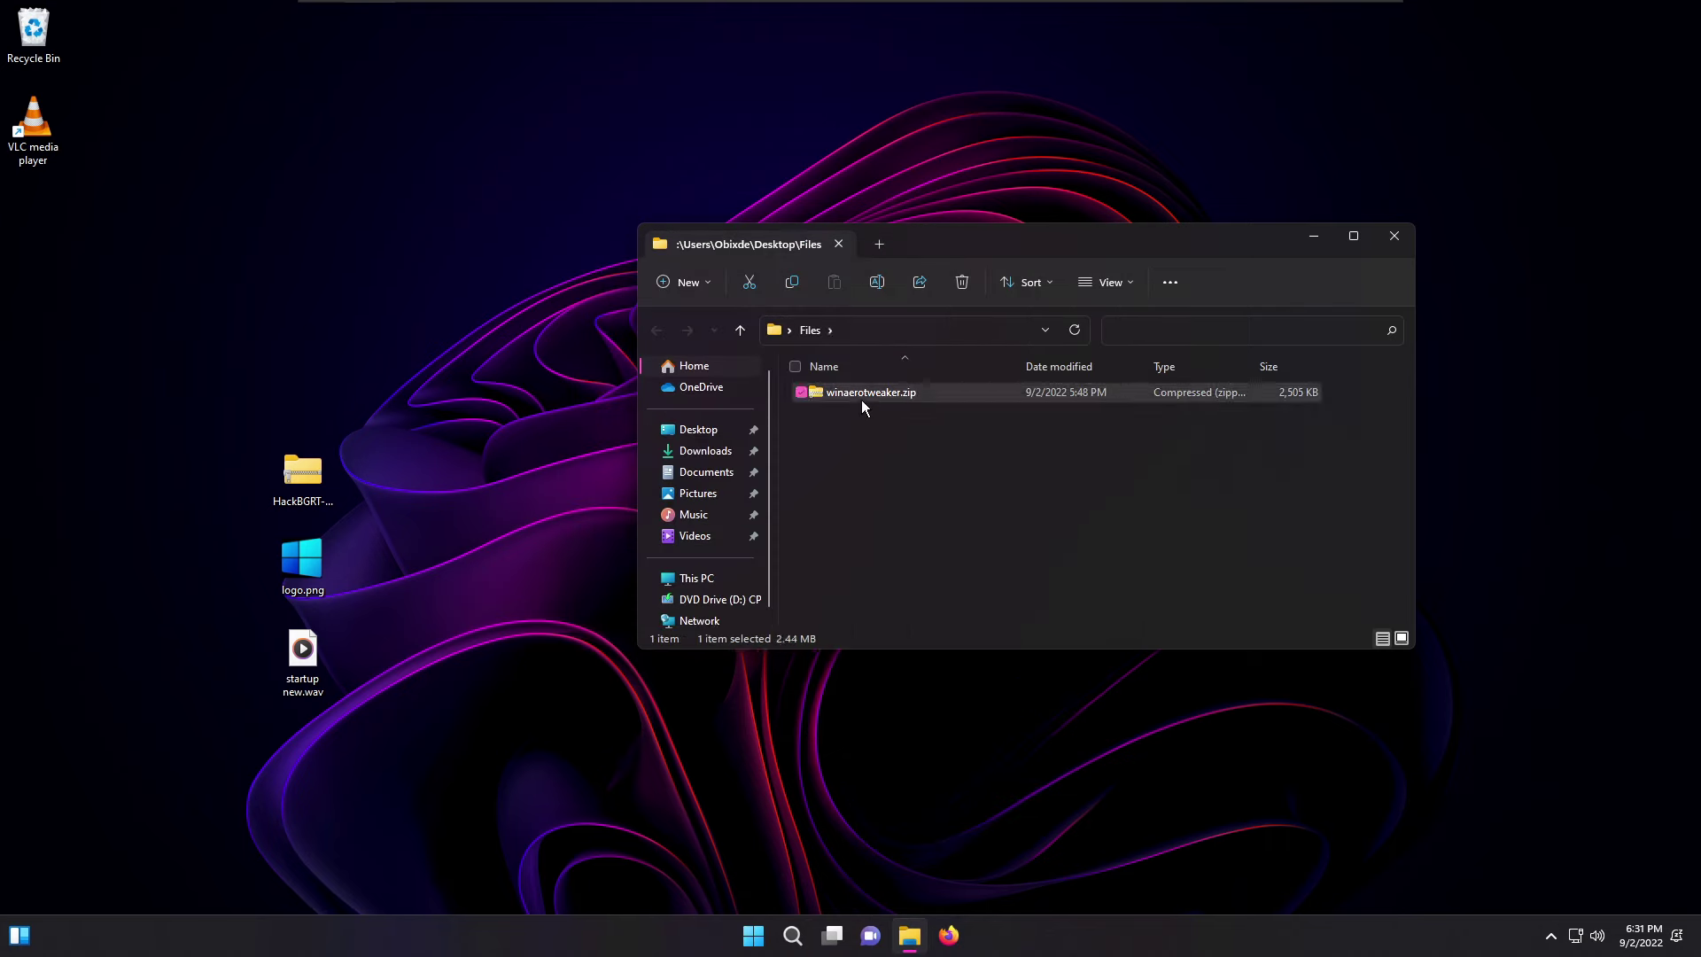
- Make 7-Zip the default app for .zip files through the properties of winaerotweaker.zip
right_click(862, 401)
click(913, 902)
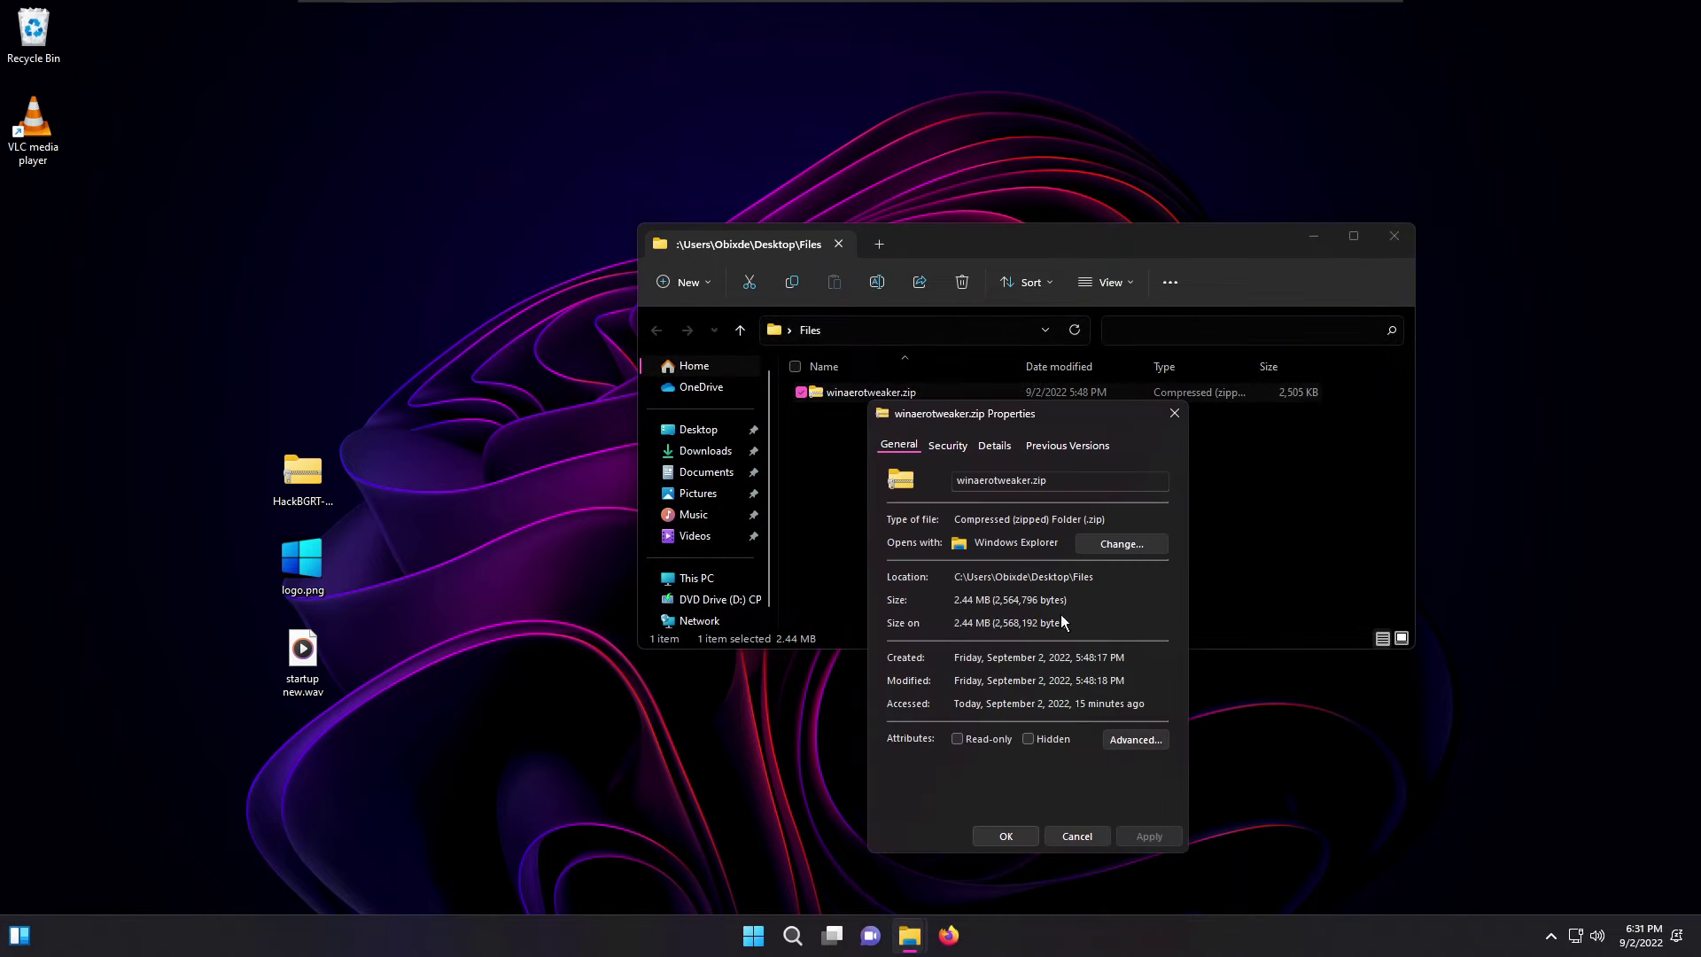
click(1103, 545)
scroll(781, 603, down, 3)
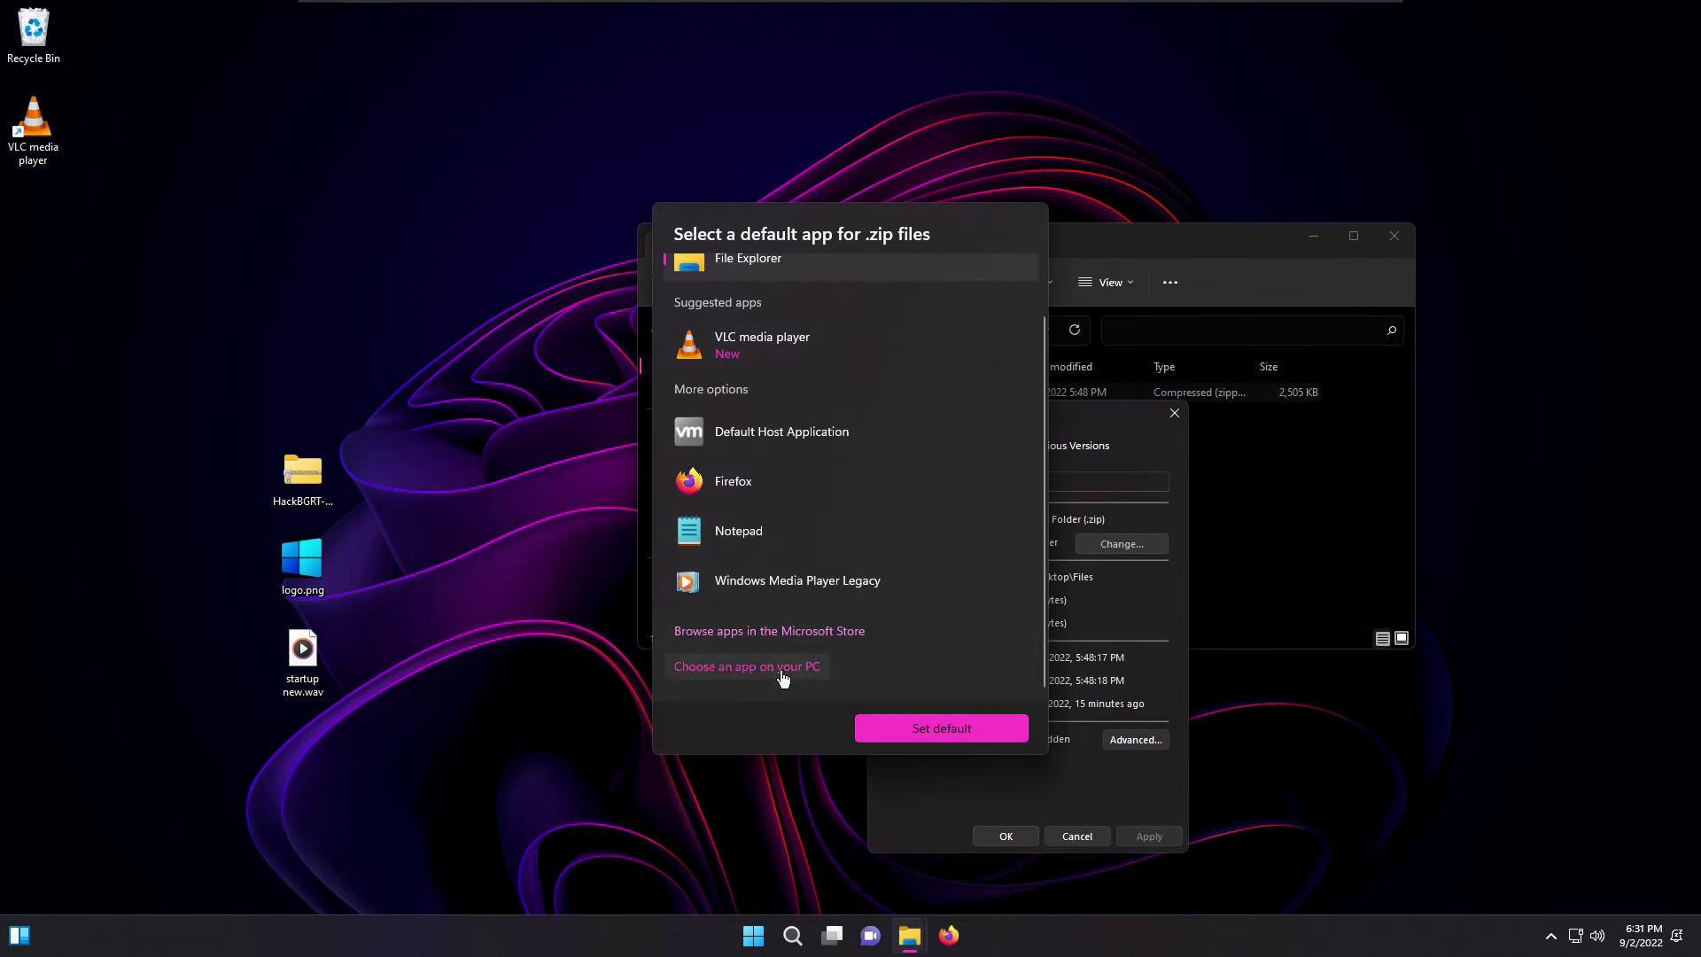
click(781, 670)
double_click(848, 343)
double_click(870, 381)
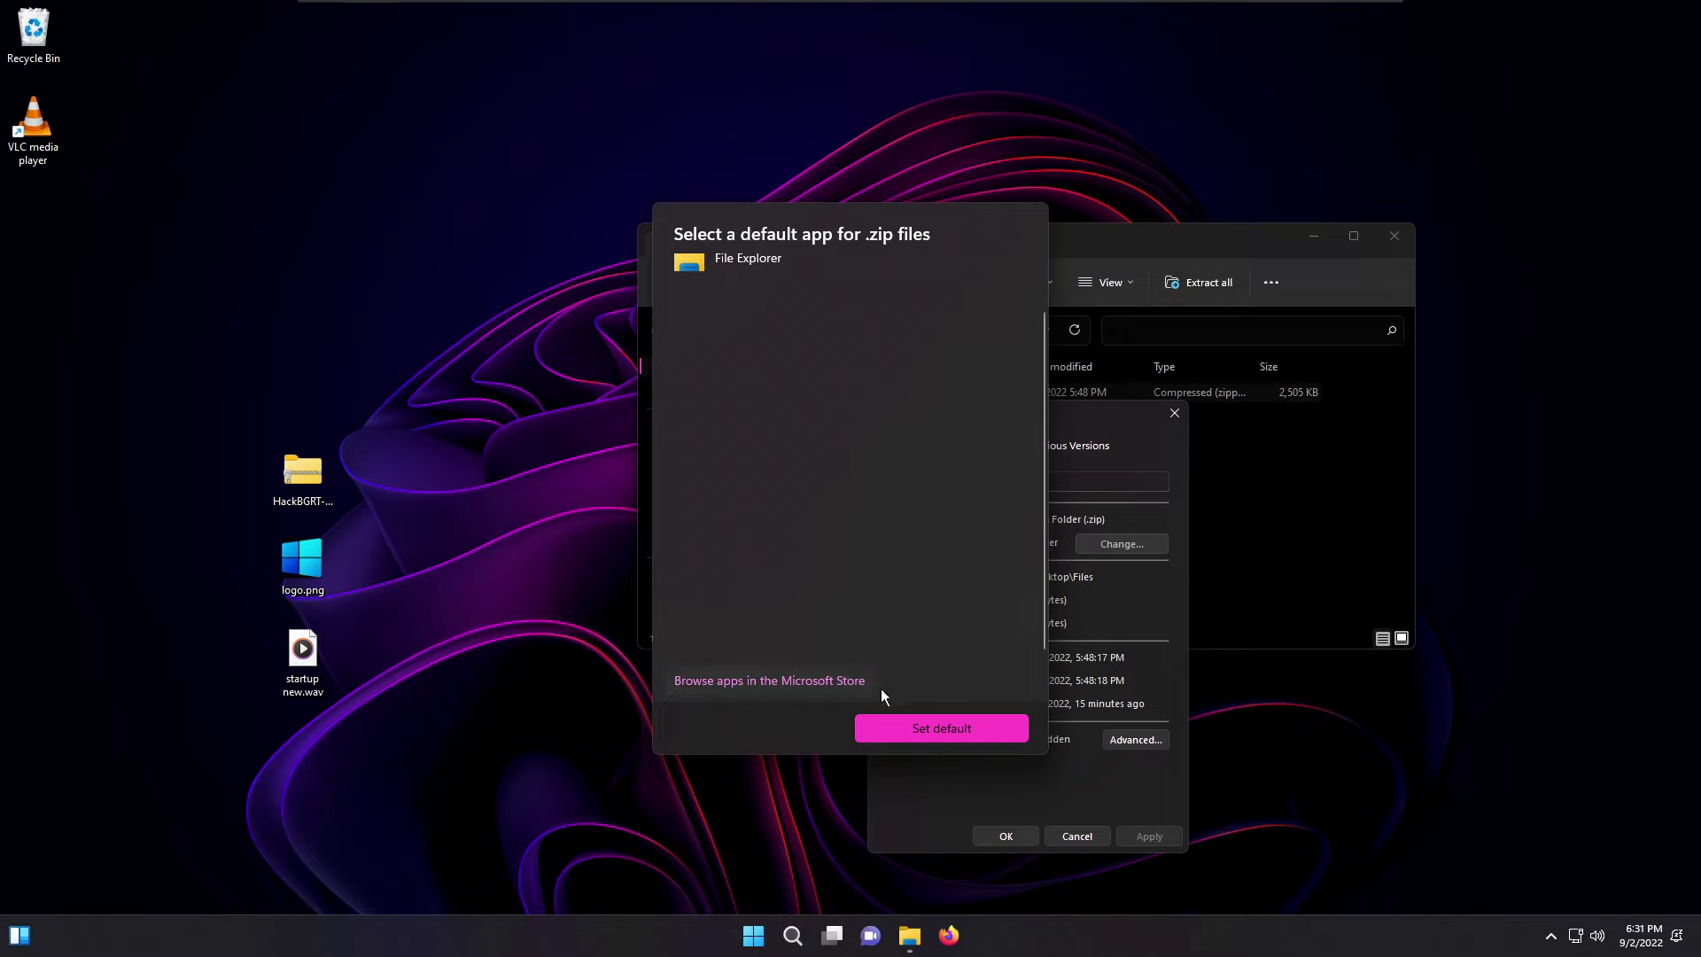
click(959, 732)
click(1010, 836)
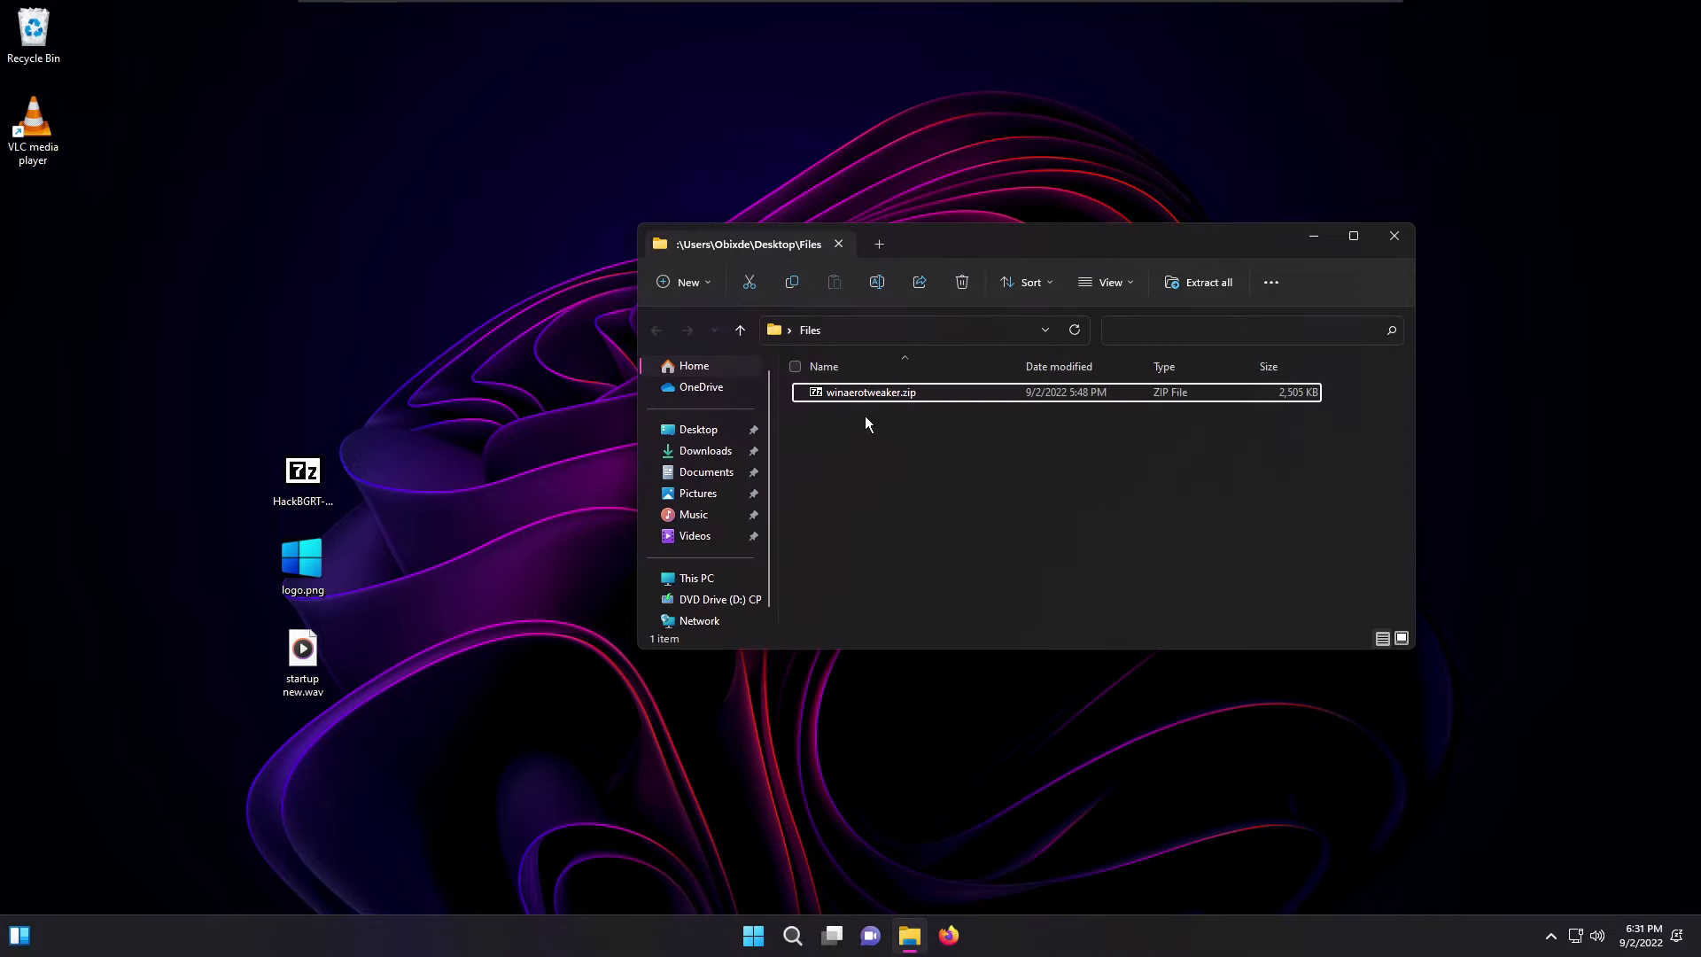
- Open winaerotweaker.zip in 7-Zip and extract SilentSetup.cmd and the WinaeroTweaker installer to the desktop
double_click(858, 391)
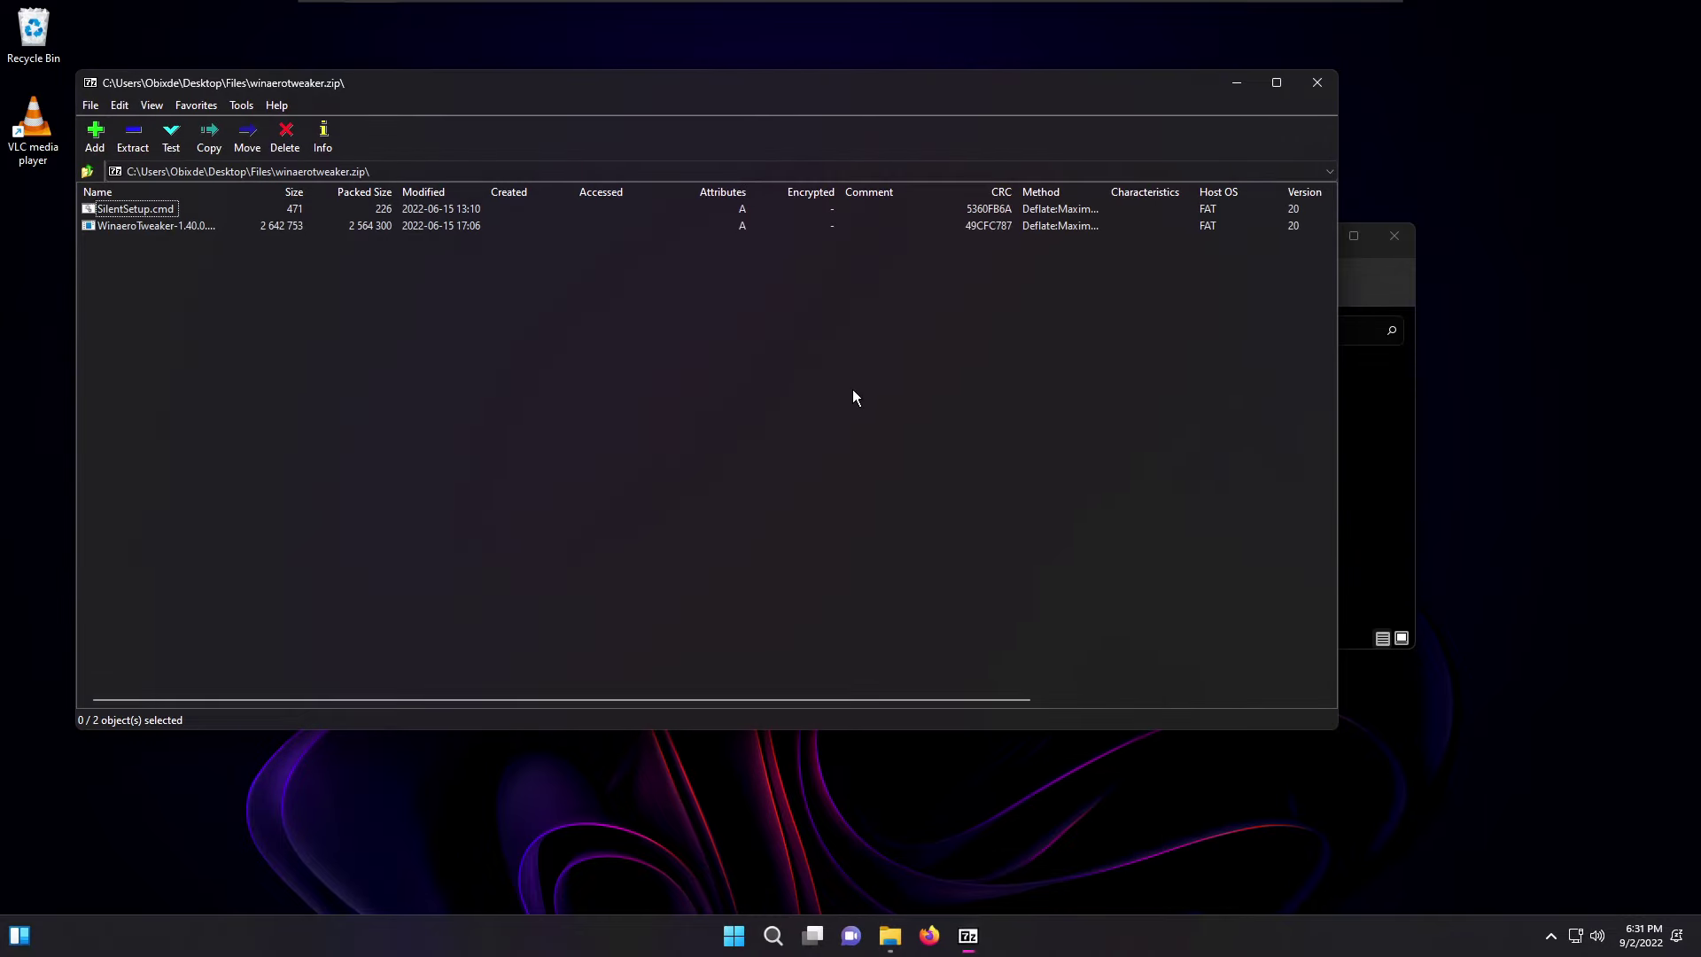
drag(77, 70, 517, 279)
drag(766, 293, 878, 239)
drag(888, 491, 683, 367)
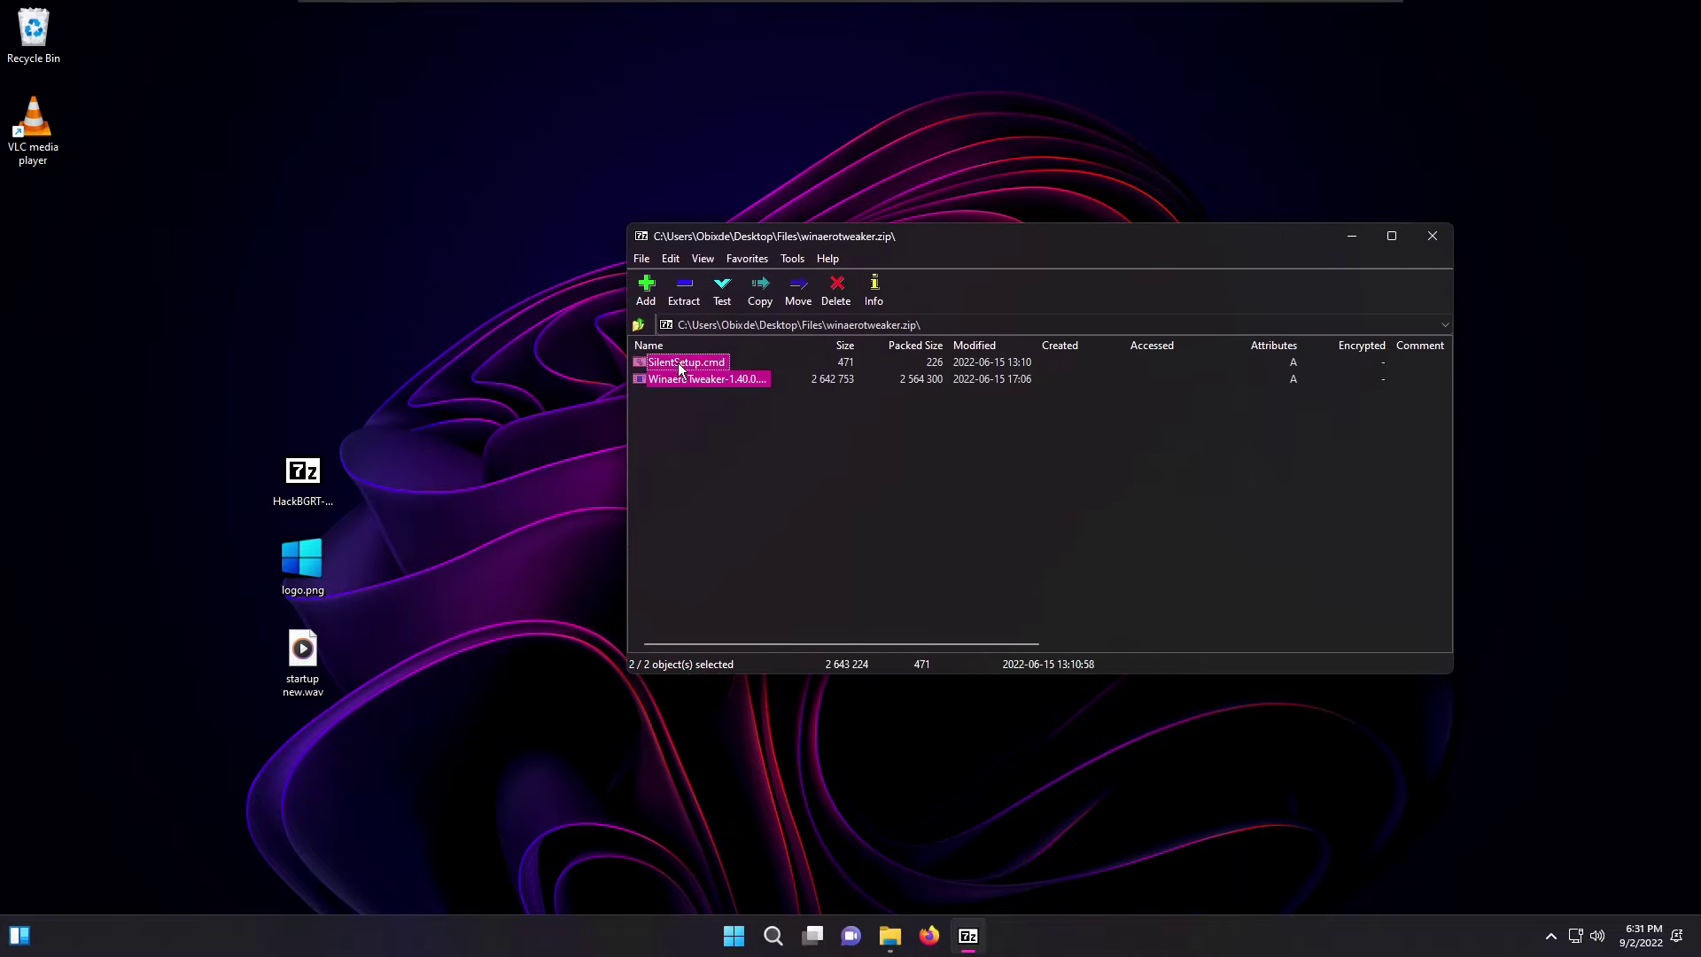
drag(436, 233, 438, 234)
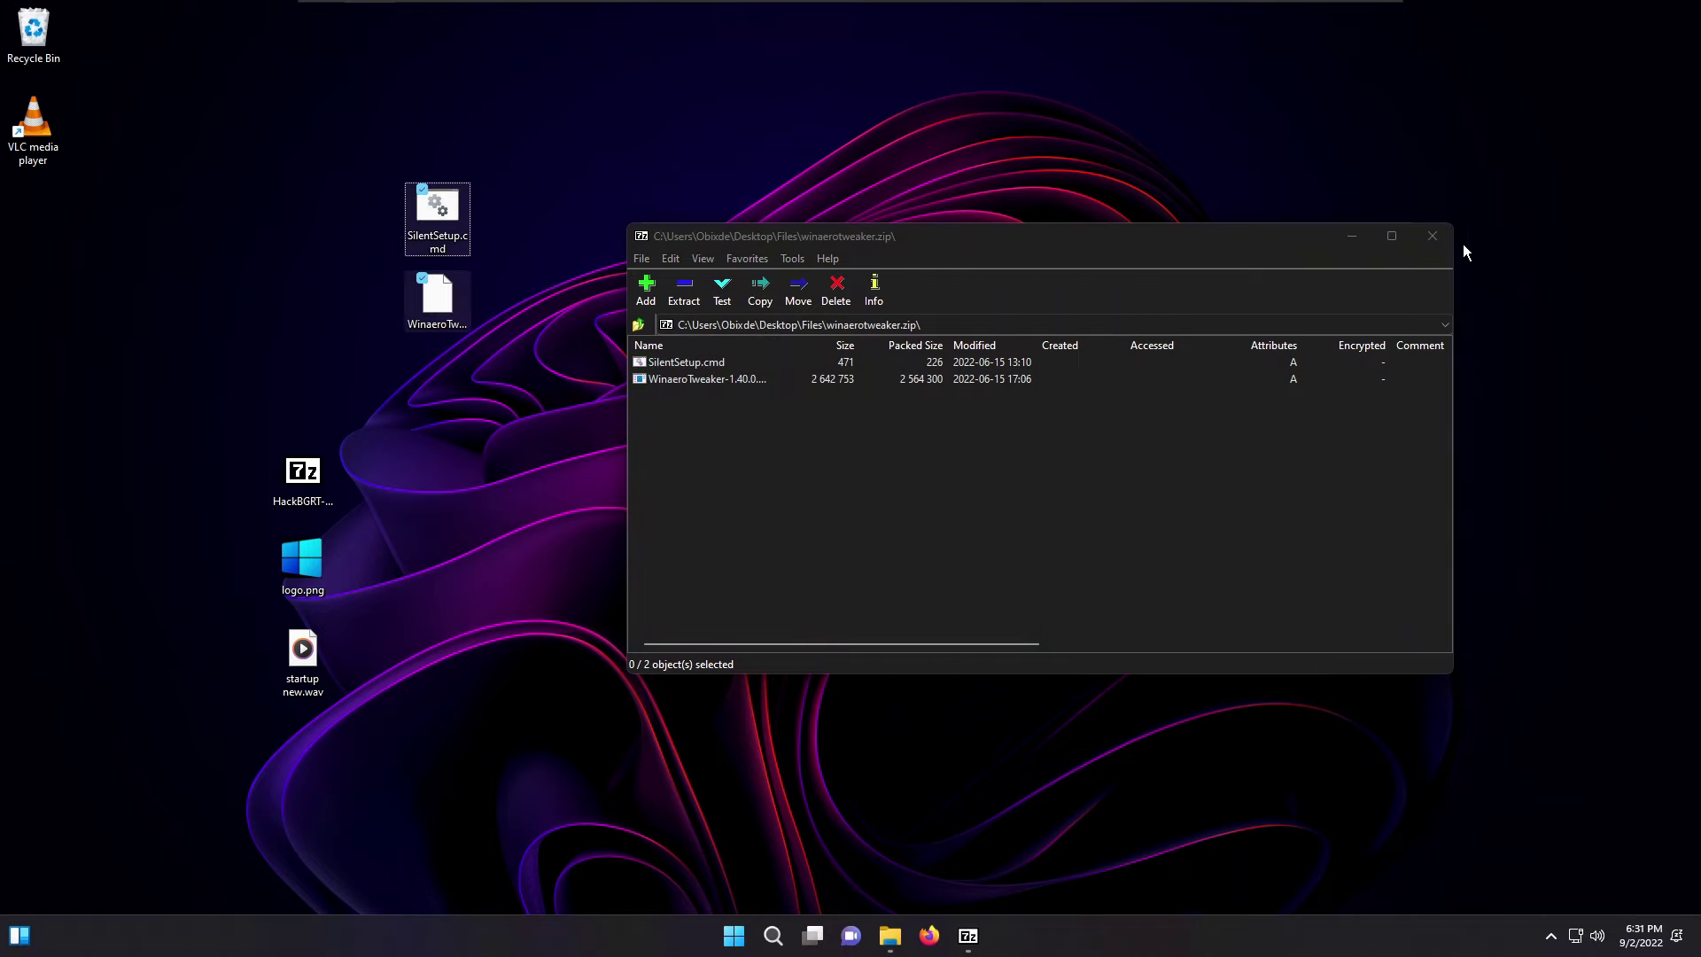
click(1433, 236)
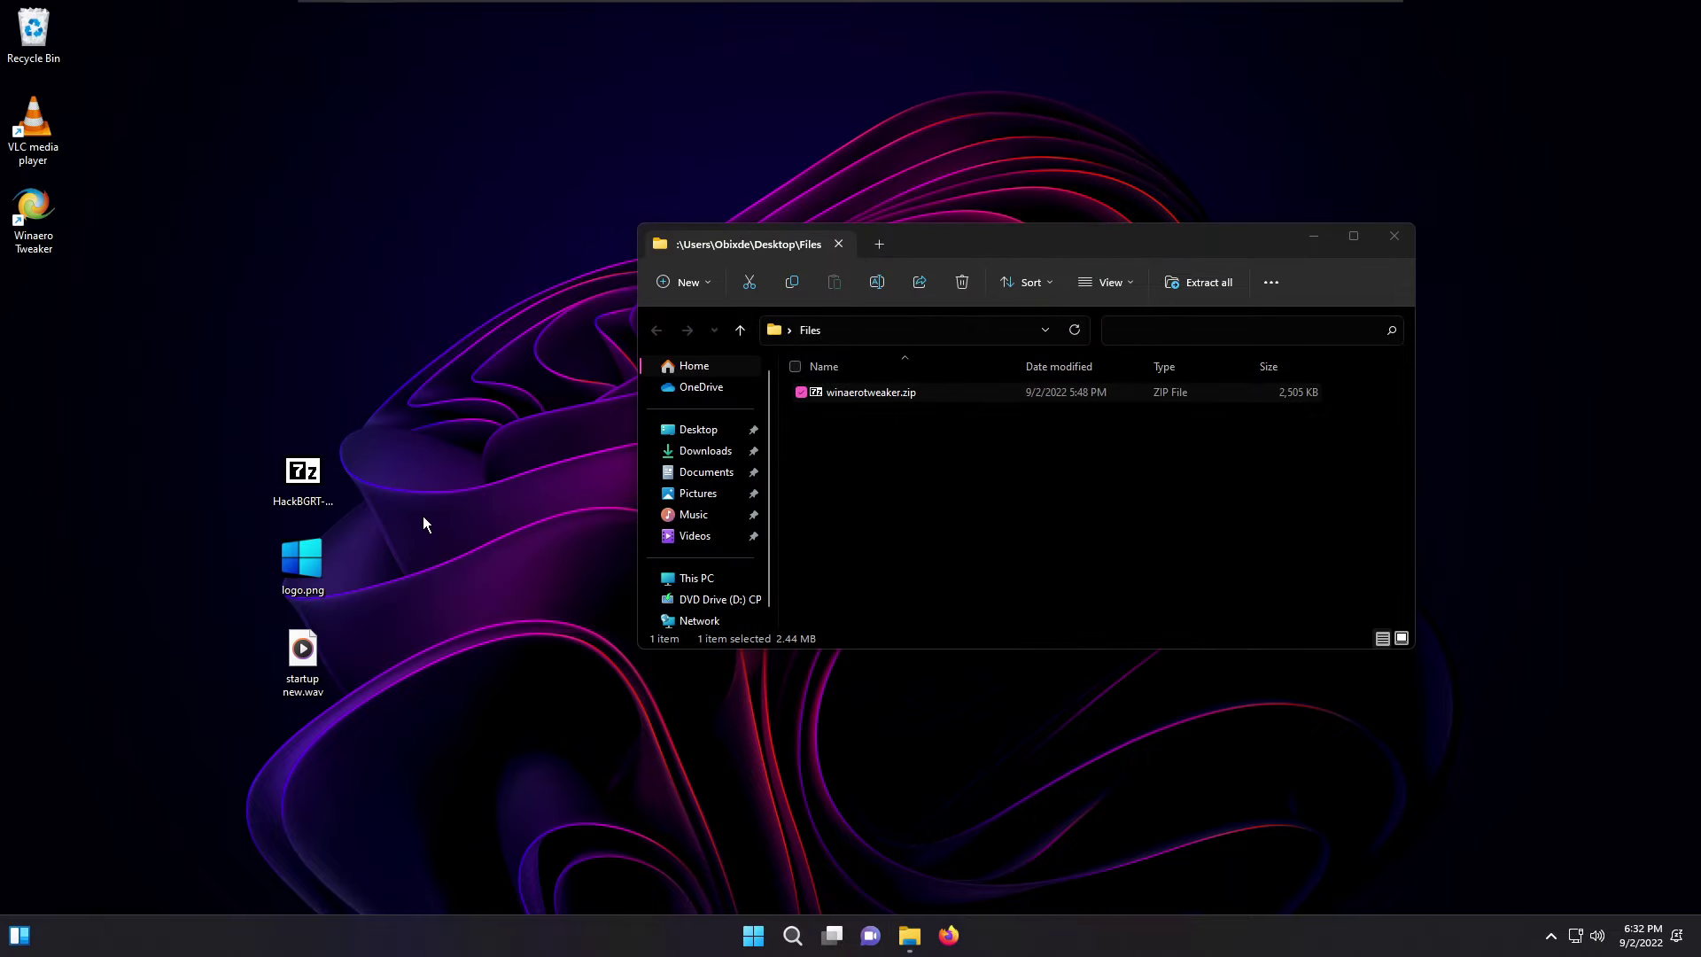
- Remove the VLC media player and Winaero Tweaker shortcuts from the desktop
drag(130, 271, 27, 54)
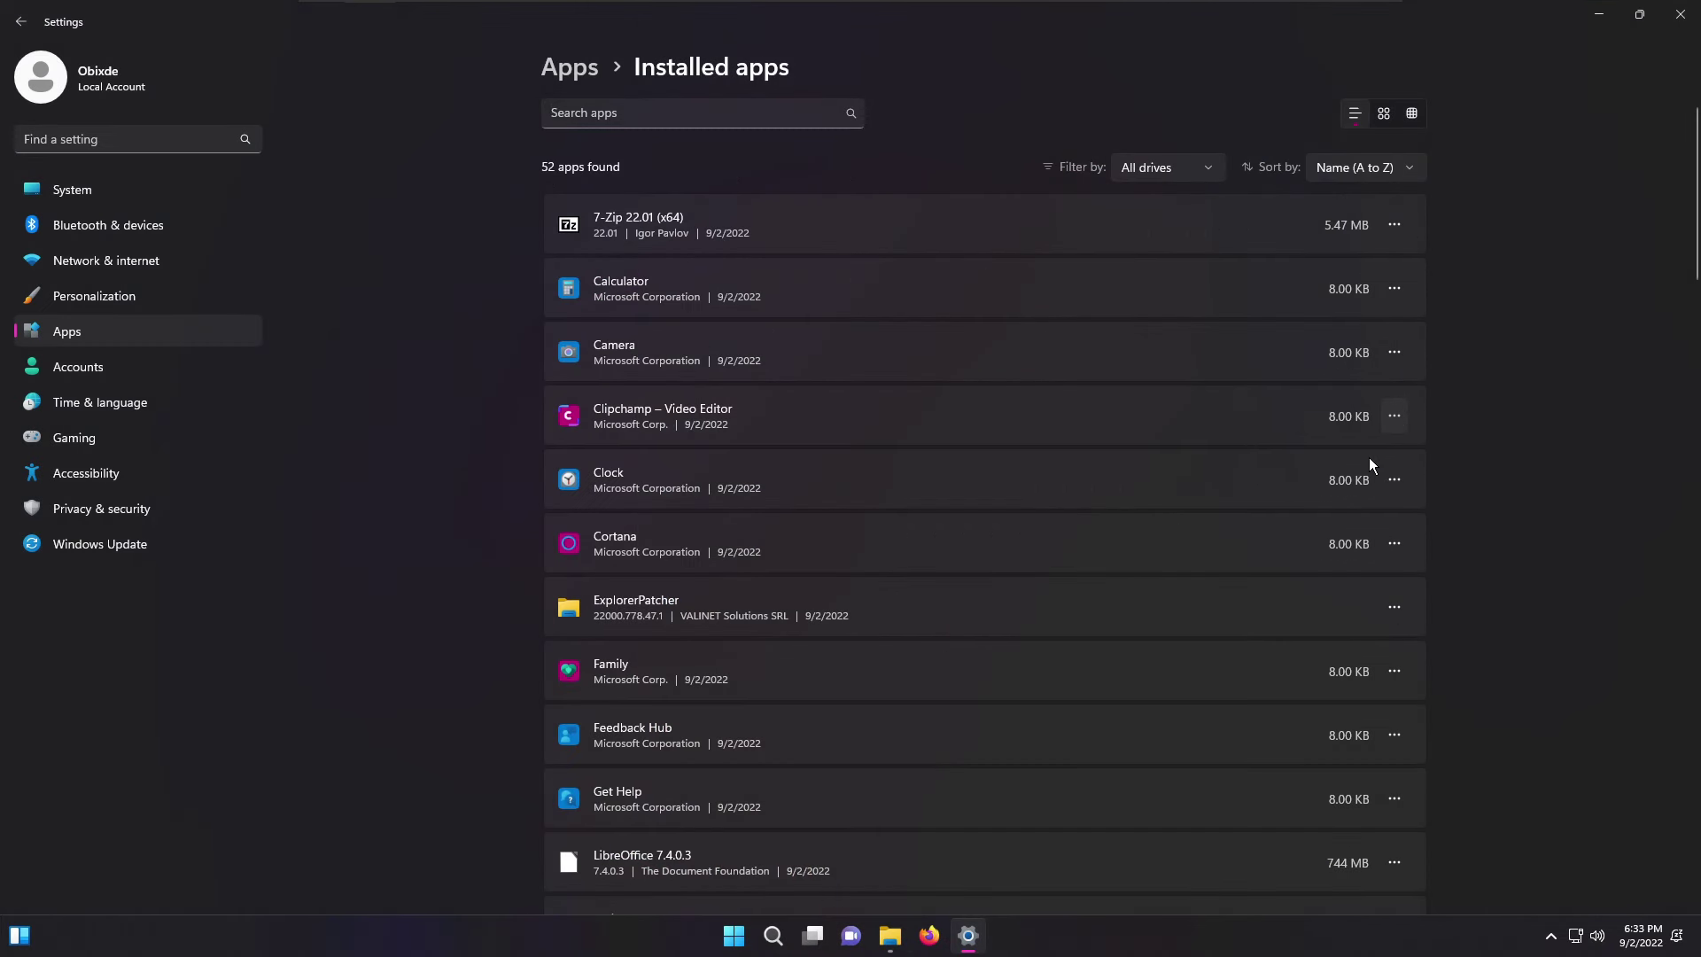
- Uninstall Clipchamp – Video Editor and Family from the installed apps
click(1254, 517)
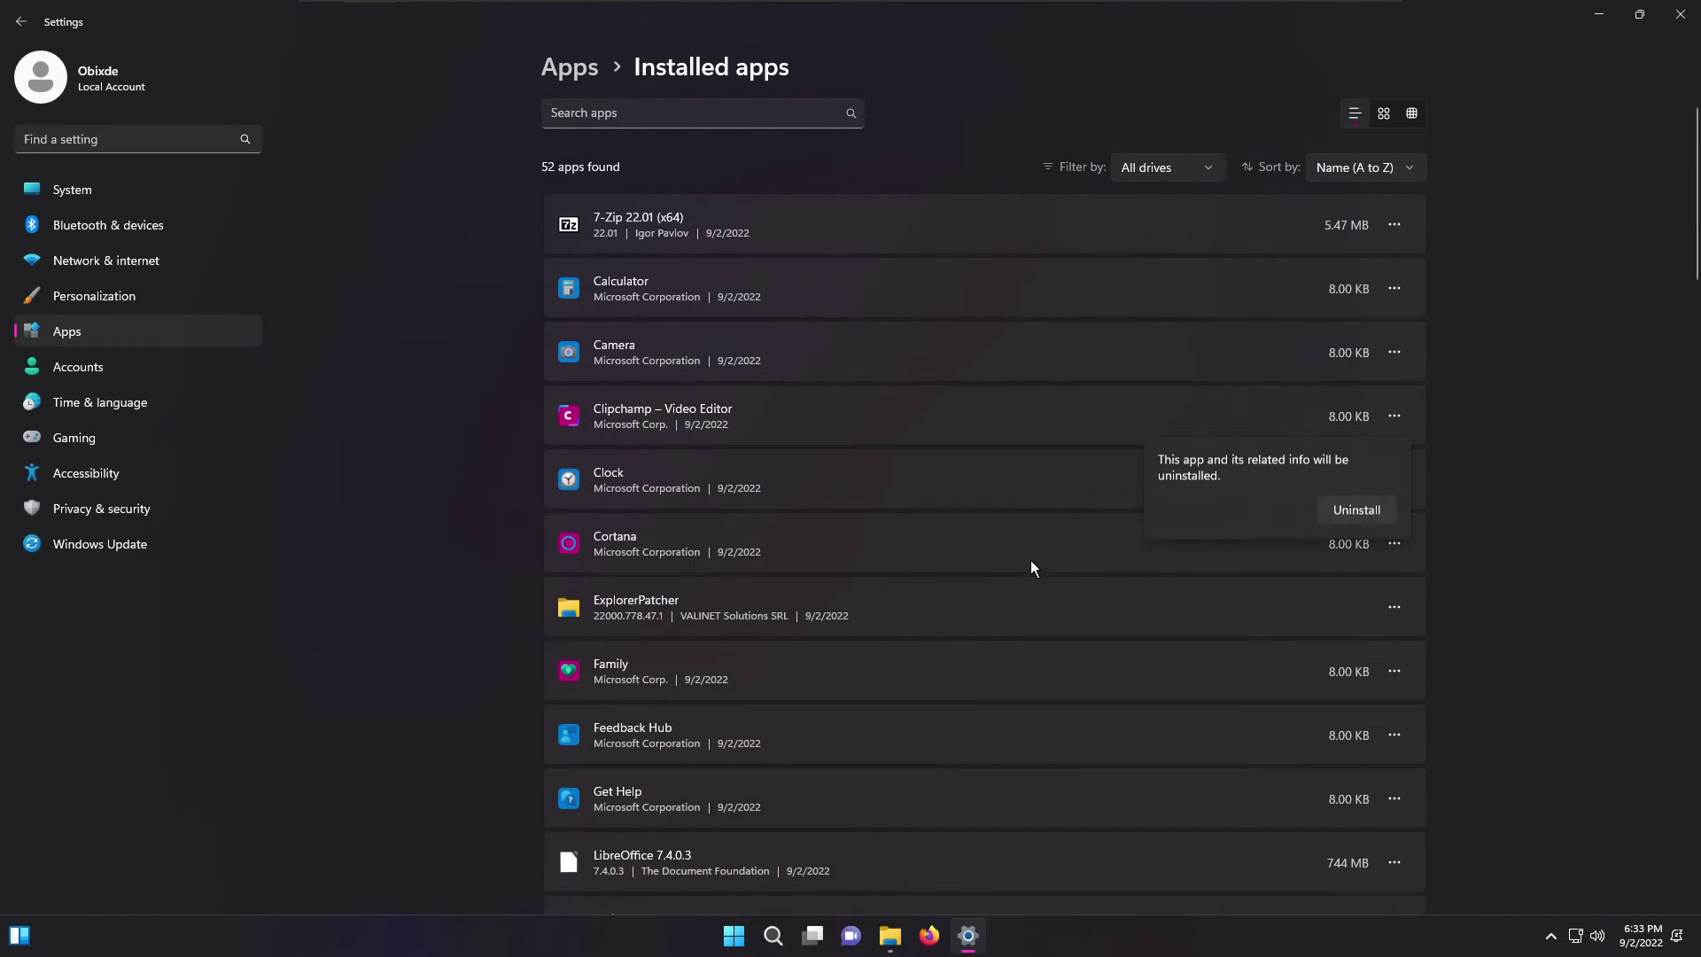
click(1334, 505)
click(1394, 671)
click(1265, 751)
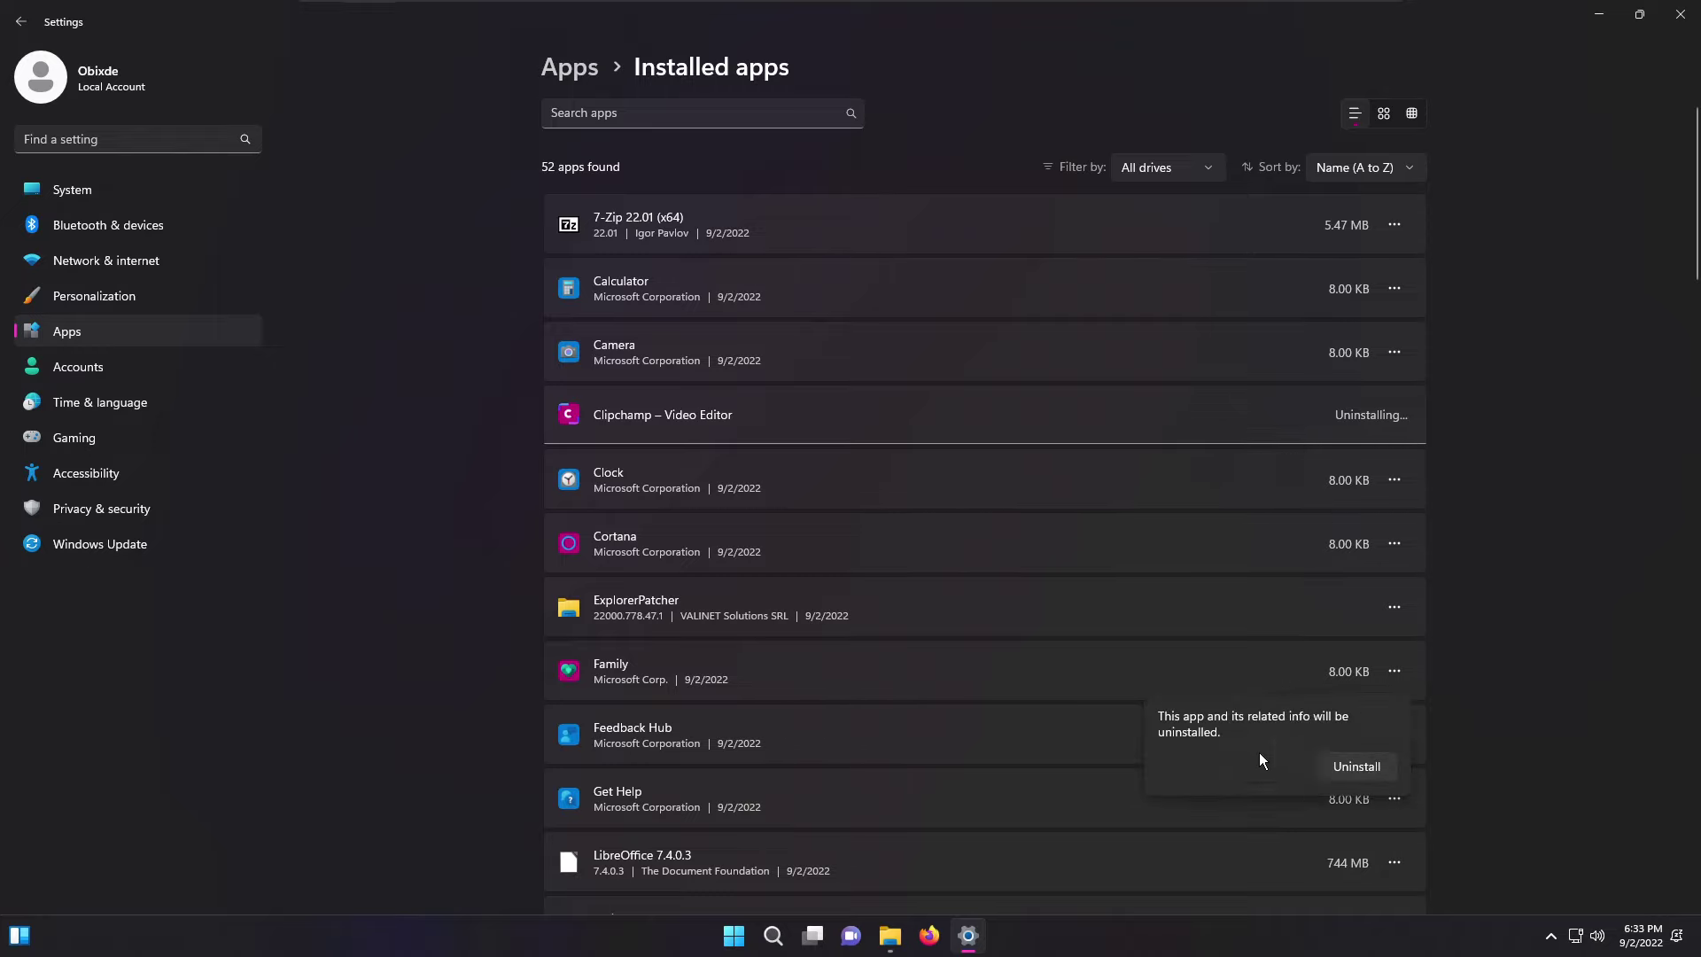
click(1355, 763)
- Uninstall Feedback Hub and Mail and Calendar
scroll(1329, 575, down, 3)
click(1394, 488)
click(1208, 568)
click(1333, 582)
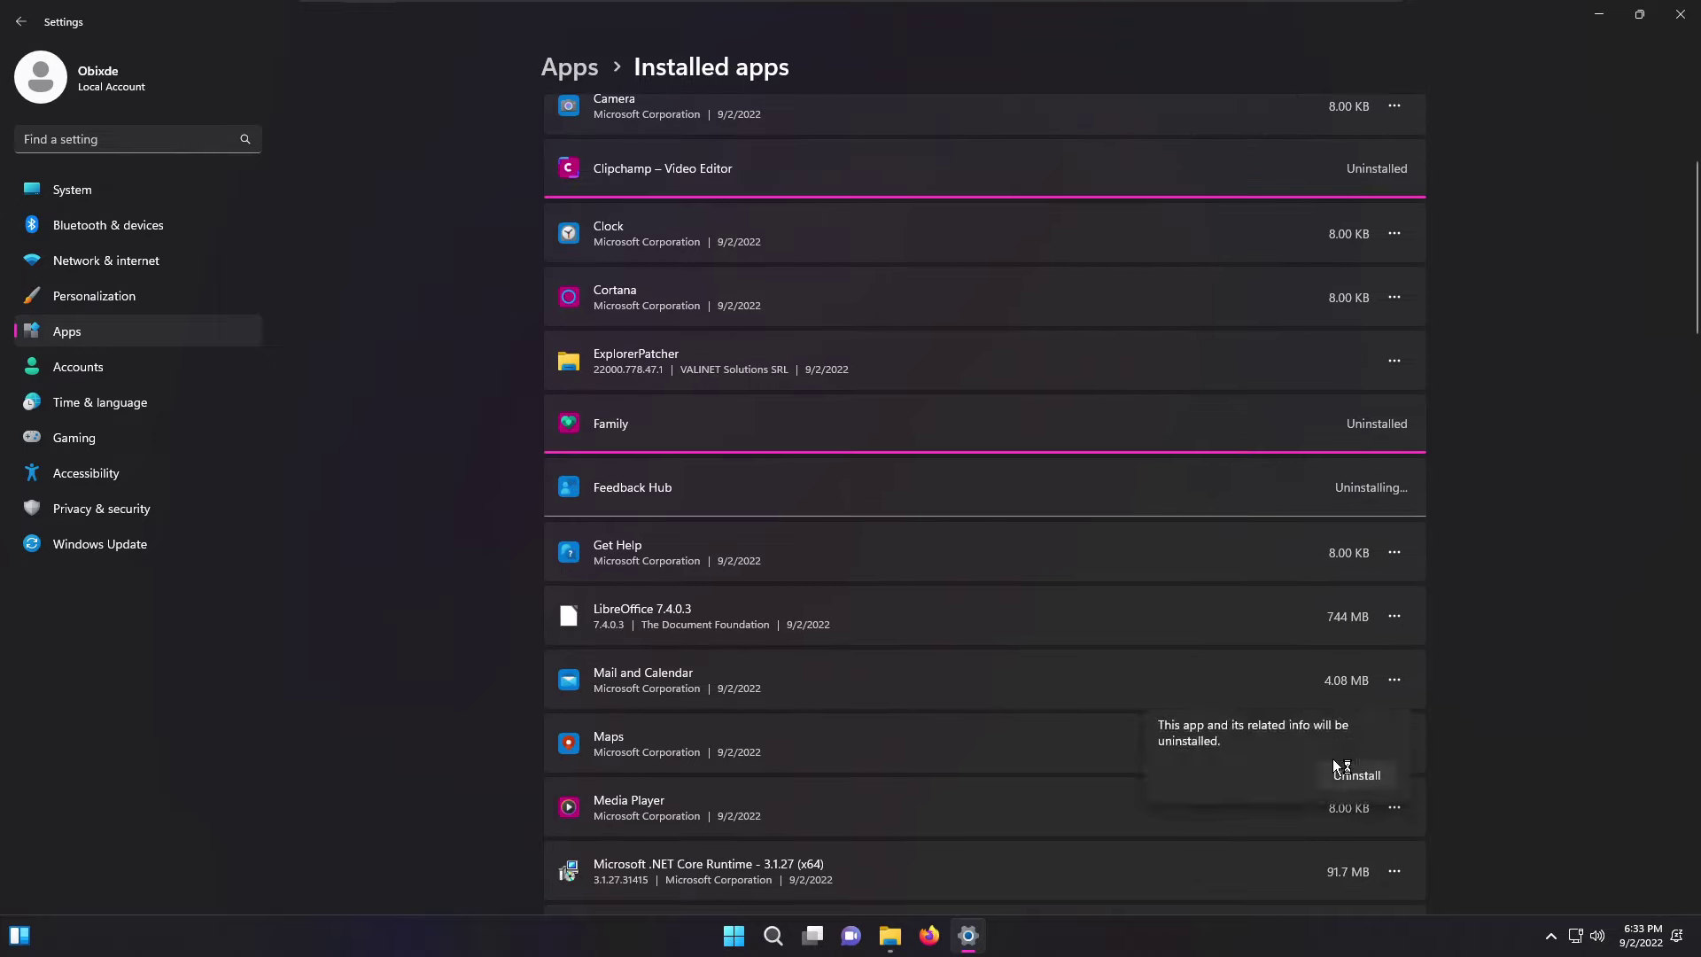
click(1336, 768)
- Uninstall Media Player and Microsoft News
click(1394, 807)
click(1257, 772)
click(1336, 762)
scroll(993, 749, down, 4)
click(1395, 630)
click(1336, 730)
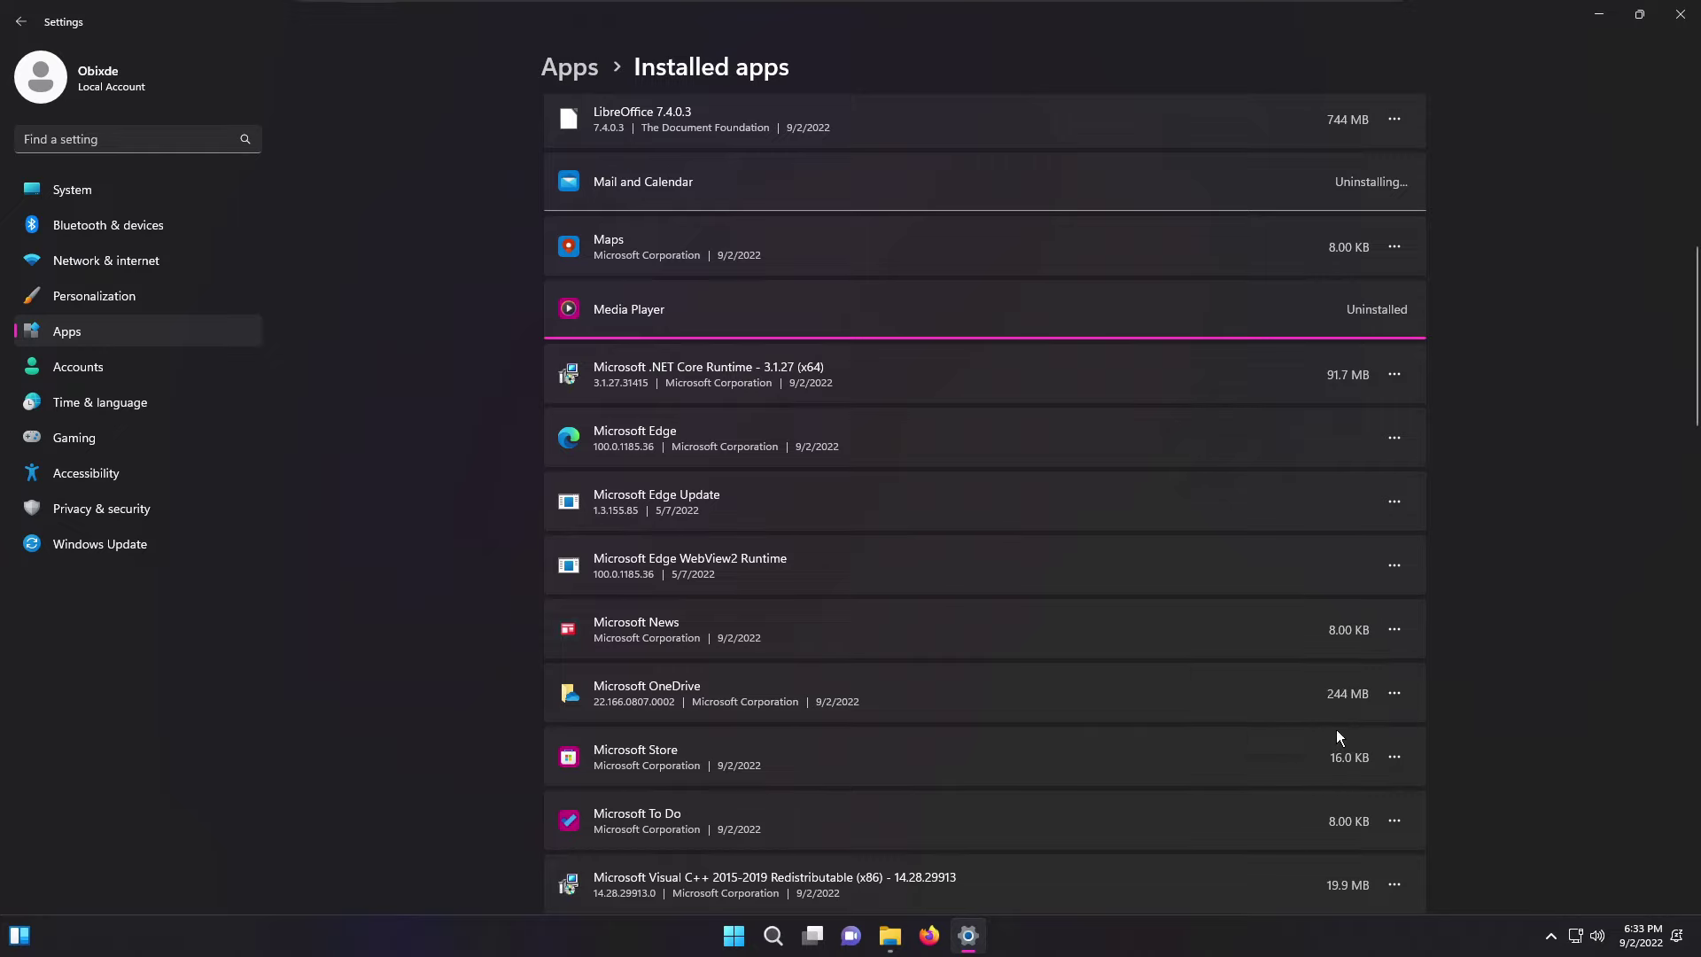
- Uninstall Microsoft To Do and Movies & TV
click(1397, 703)
click(1321, 788)
click(1341, 729)
scroll(1341, 726, down, 2)
click(1394, 638)
click(1276, 730)
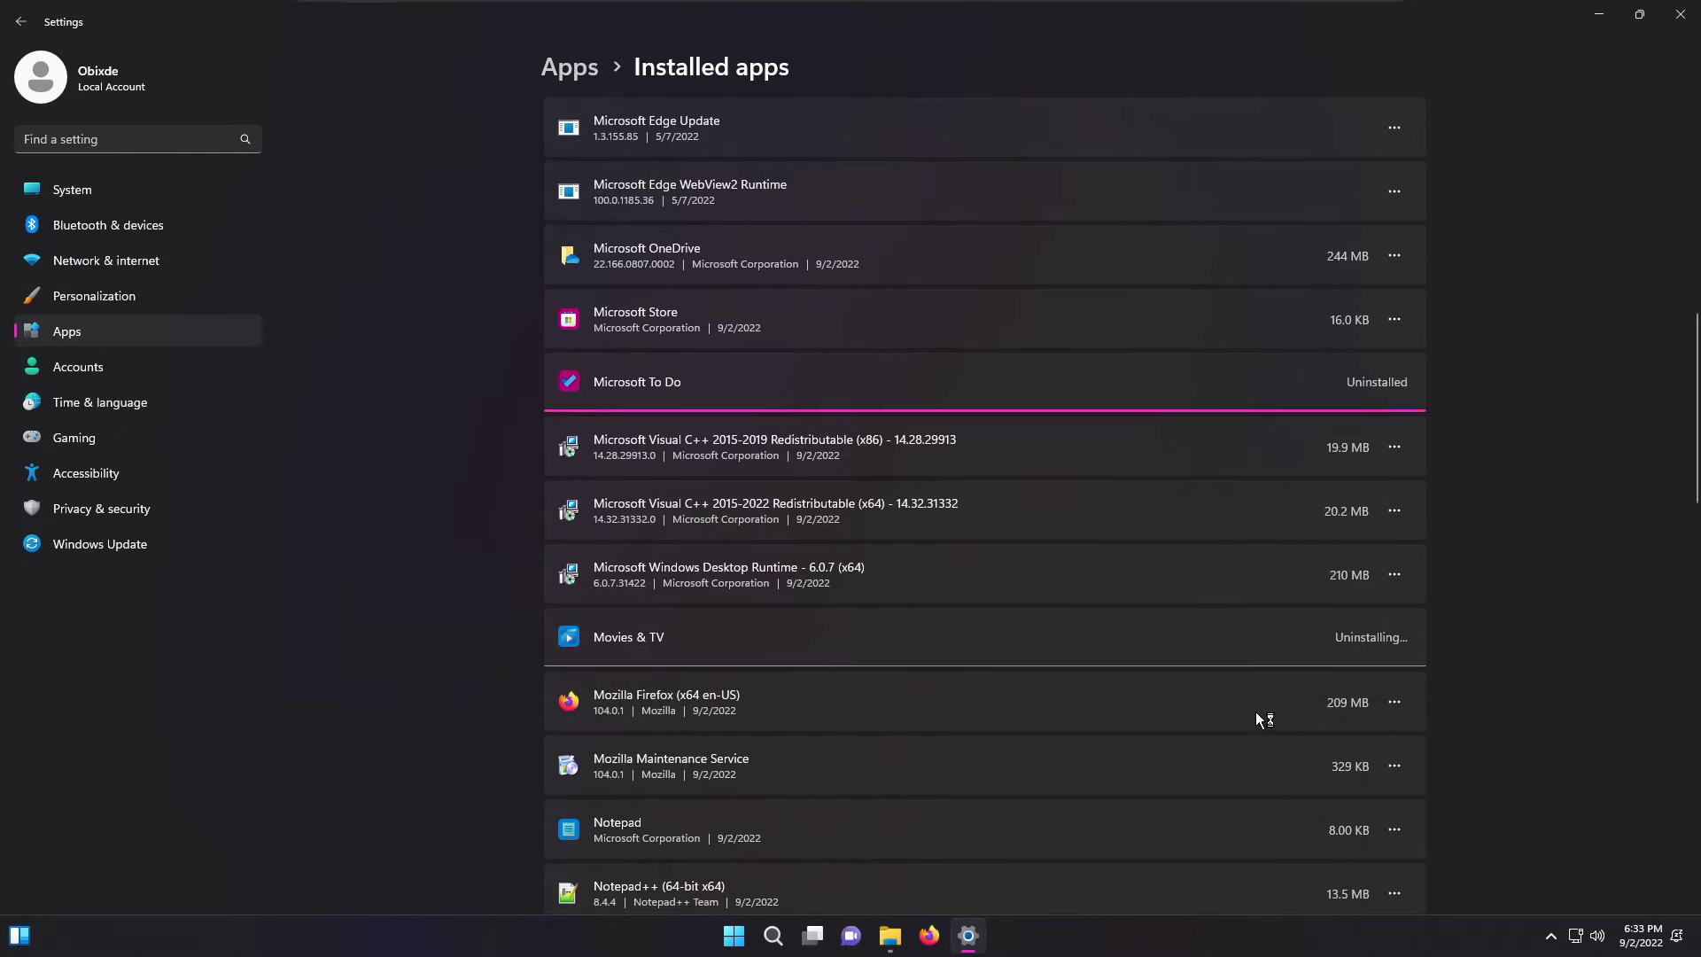
- Uninstall the further unwanted preinstalled apps listed after Notepad++
scroll(1259, 711, down, 3)
click(1396, 647)
click(1268, 742)
click(1331, 744)
scroll(1332, 747, down, 1)
click(1391, 721)
click(1272, 803)
click(1329, 802)
click(1228, 808)
click(1333, 802)
- Uninstall Sticky Notes and Tips
scroll(1258, 753, down, 2)
click(1398, 656)
click(1265, 687)
click(1357, 624)
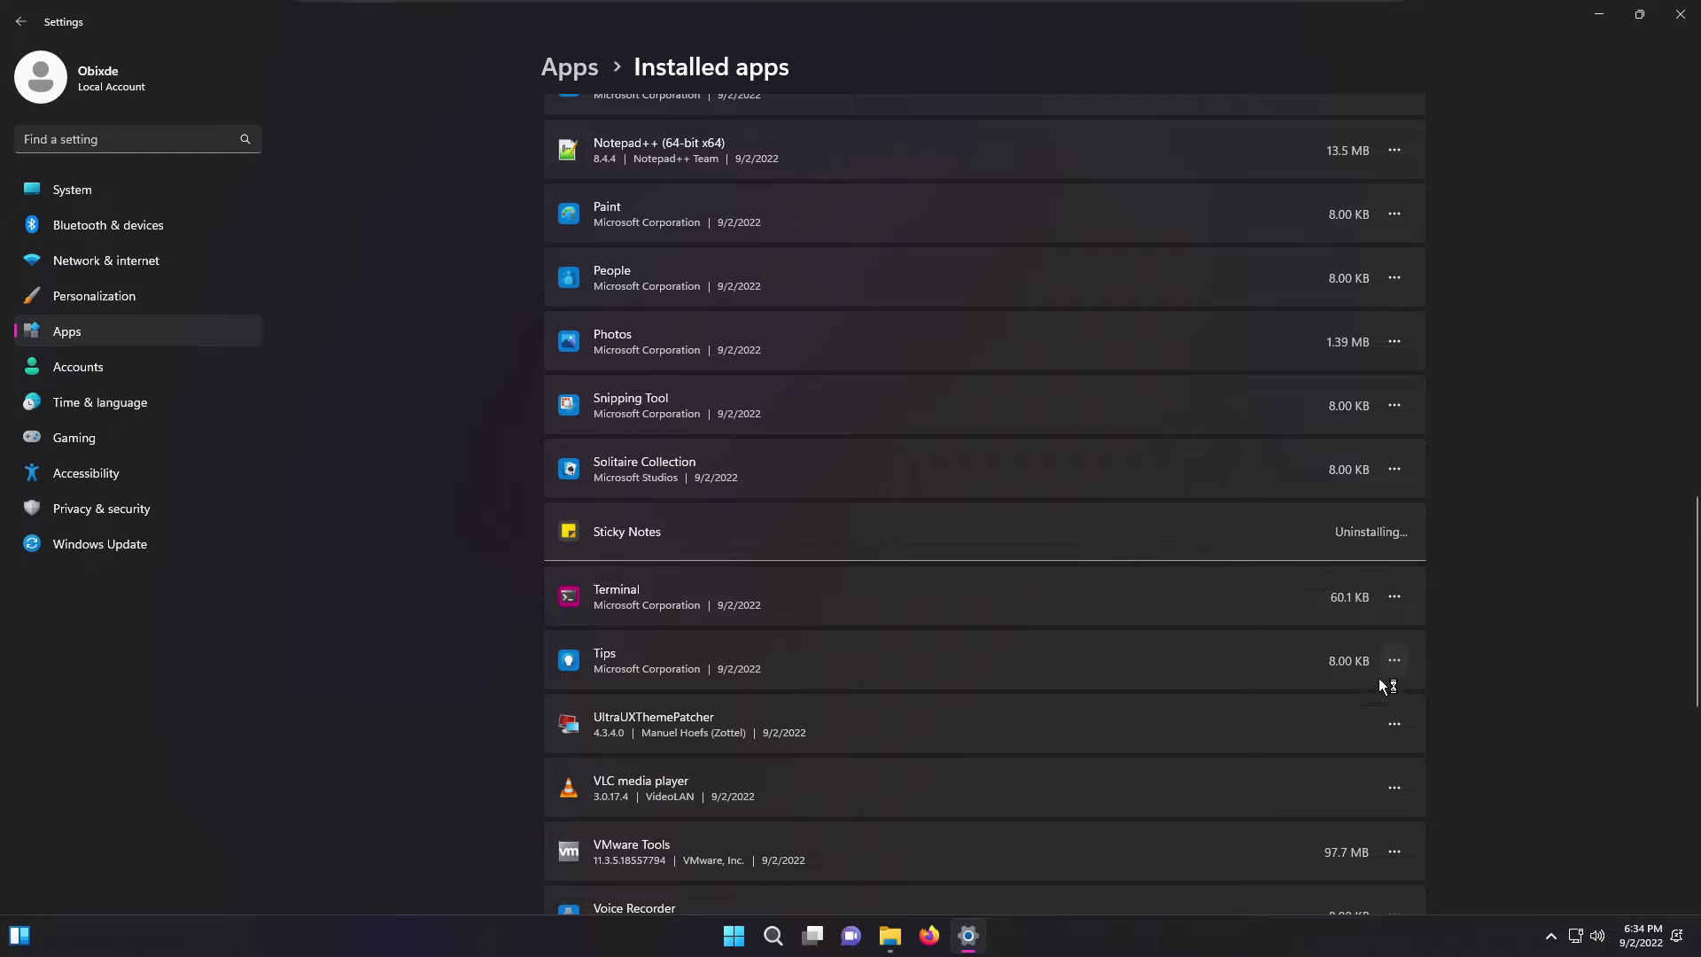
click(1225, 760)
click(1329, 759)
- Uninstall Voice Recorder and the next unwanted preinstalled app listed below it
scroll(1311, 756, down, 1)
click(1393, 725)
click(1356, 808)
click(1352, 769)
click(1393, 729)
click(1343, 821)
click(1362, 825)
- Uninstall the remaining unwanted preinstalled apps near the end of the installed apps list
scroll(1373, 665, down, 3)
click(1393, 483)
click(1326, 583)
click(1369, 583)
click(1393, 560)
click(1284, 642)
click(1358, 652)
click(1392, 498)
- Review the remaining installed apps, uninstall Microsoft OneDrive, and close Settings
scroll(1109, 498, up, 12)
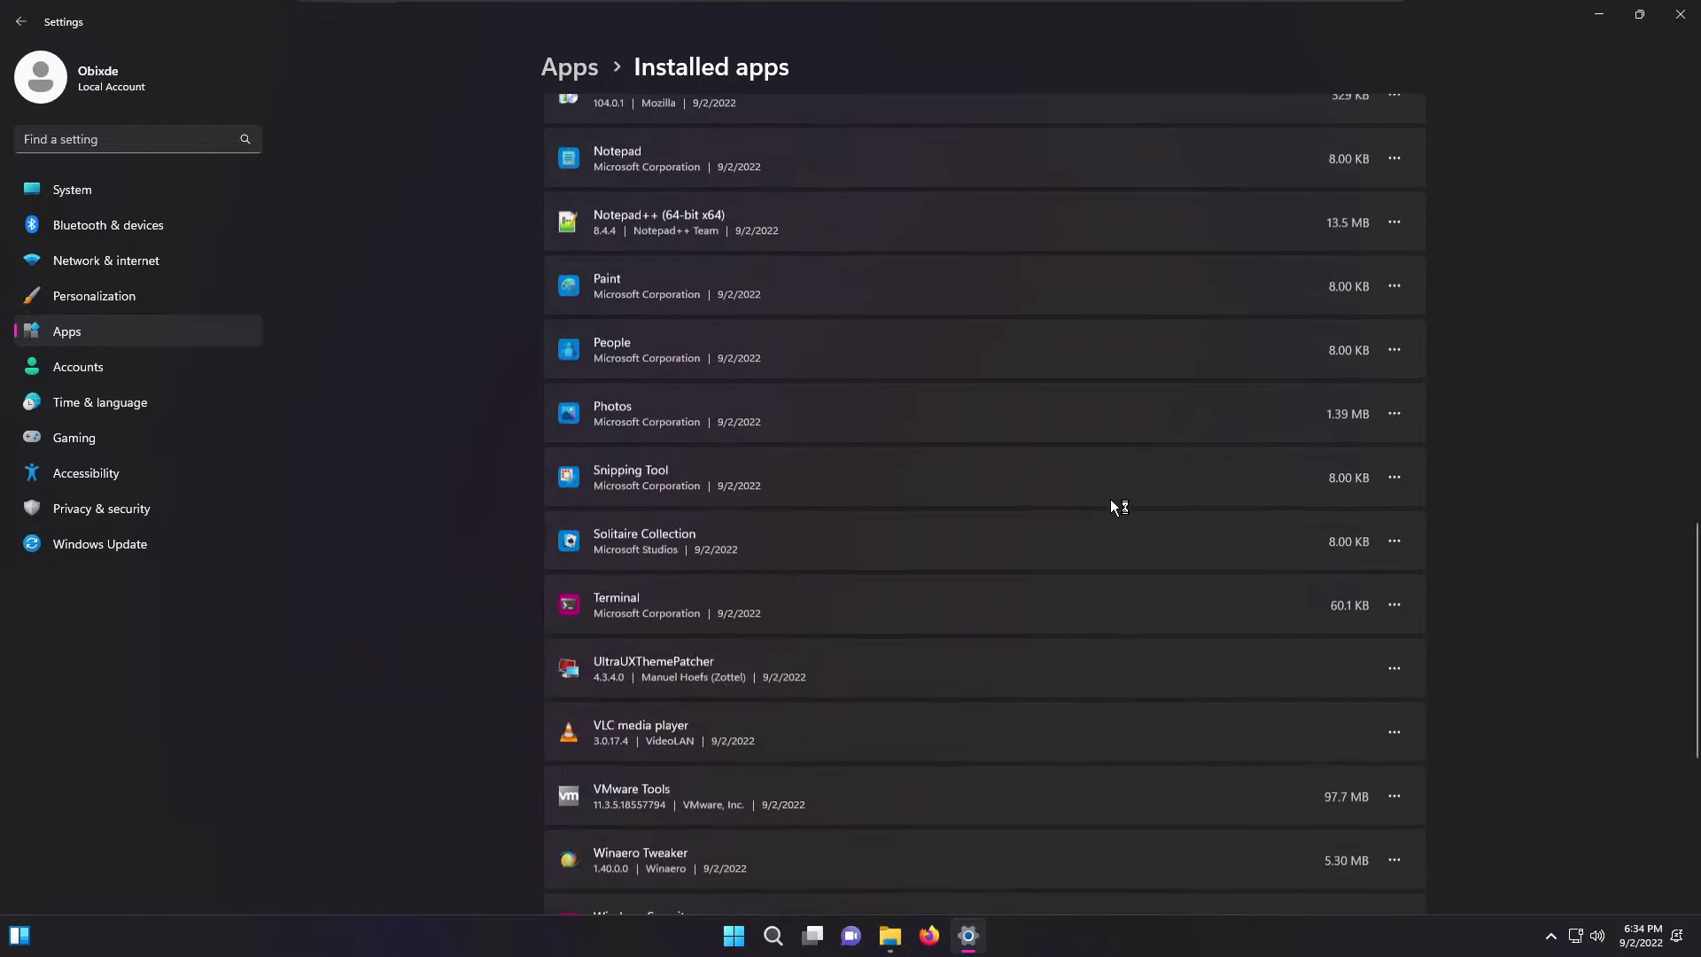
scroll(950, 691, down, 2)
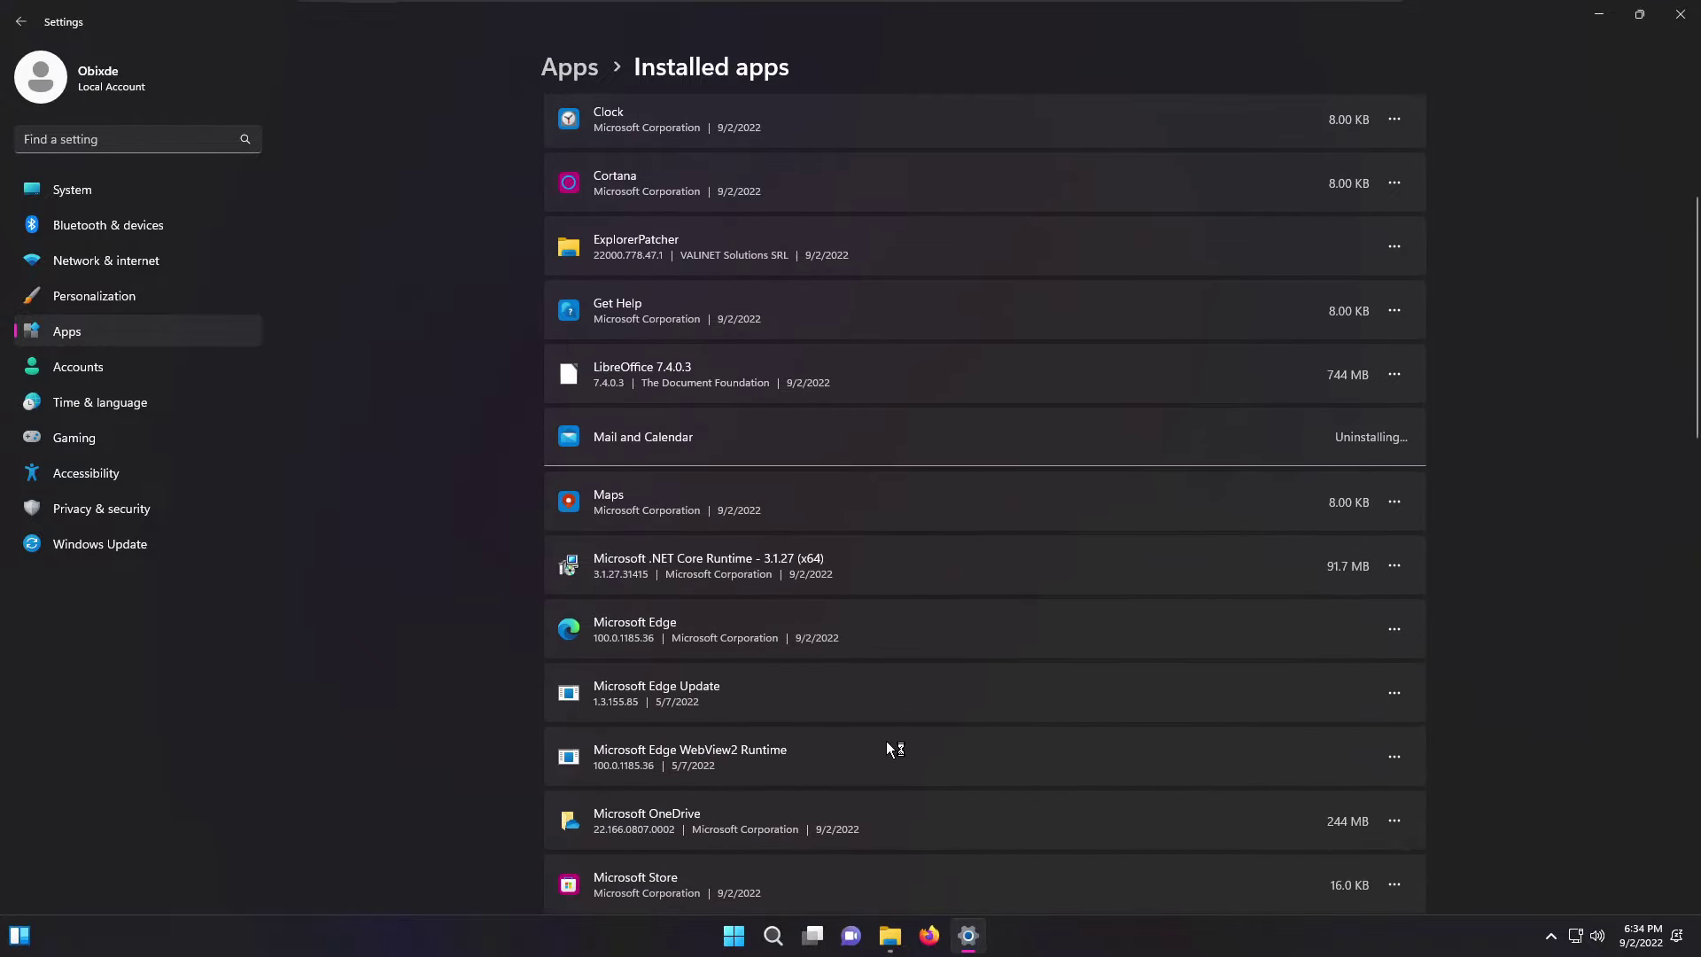
scroll(1010, 505, down, 15)
scroll(1151, 531, up, 15)
scroll(1083, 667, up, 5)
double_click(756, 40)
key(alt+F4)
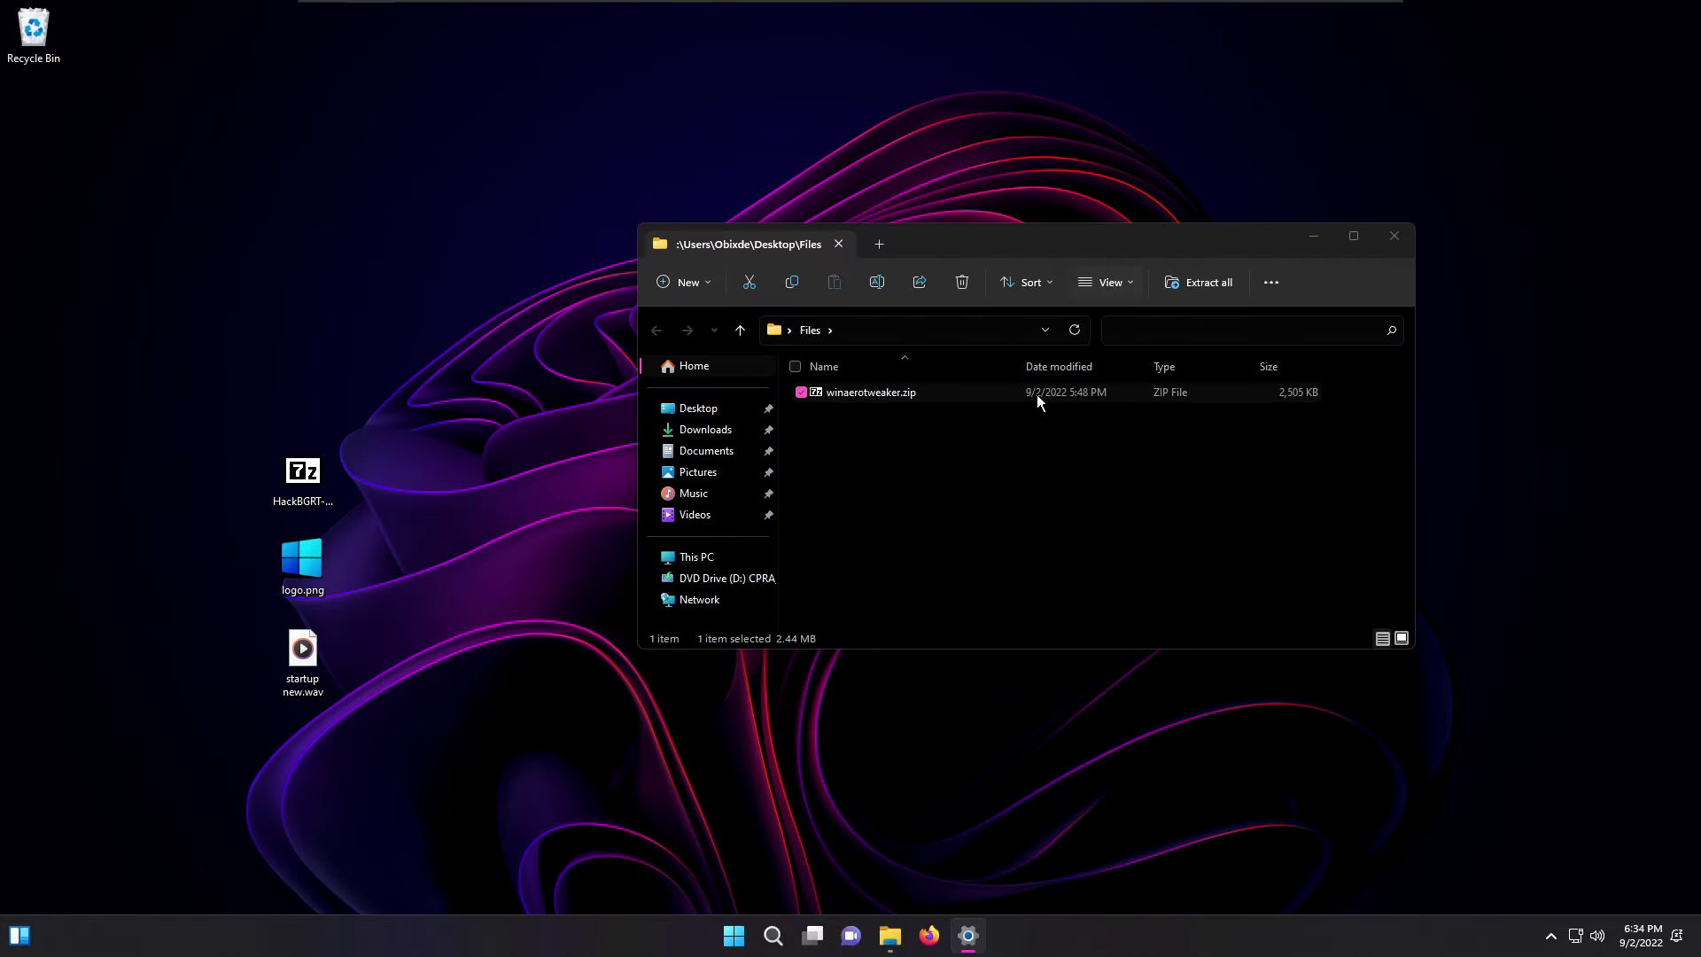
- Close the Files folder window and delete the Files folder from the desktop
click(876, 392)
right_click(875, 395)
click(1395, 236)
click(1395, 236)
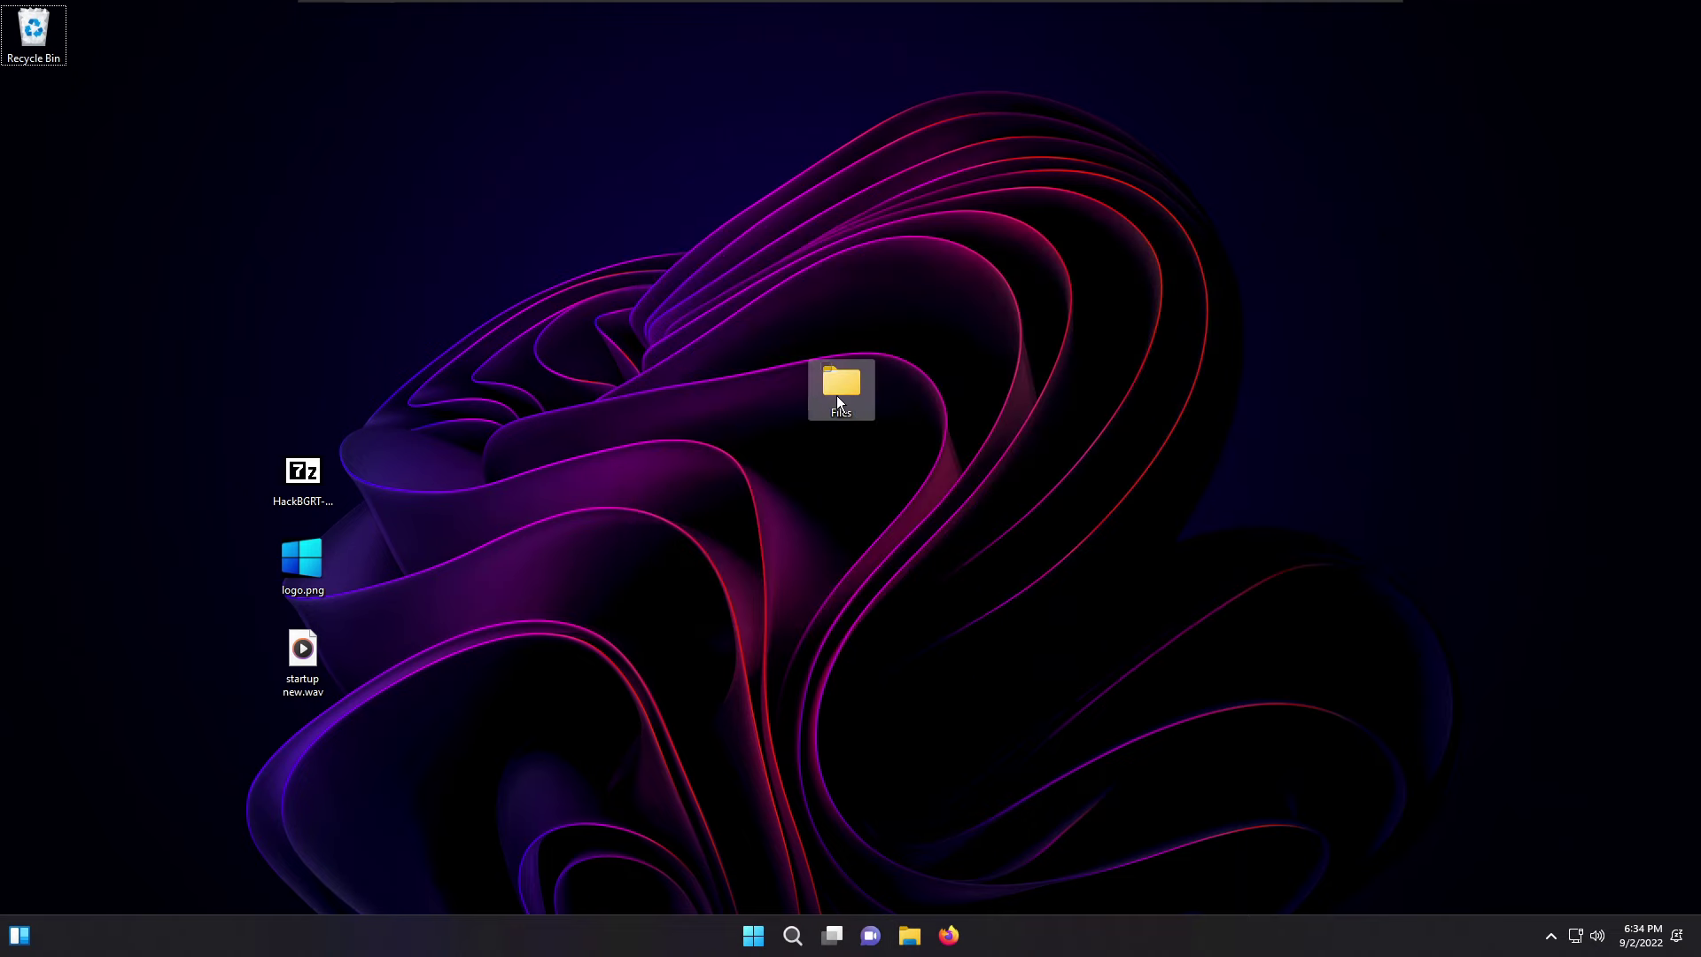
right_click(846, 410)
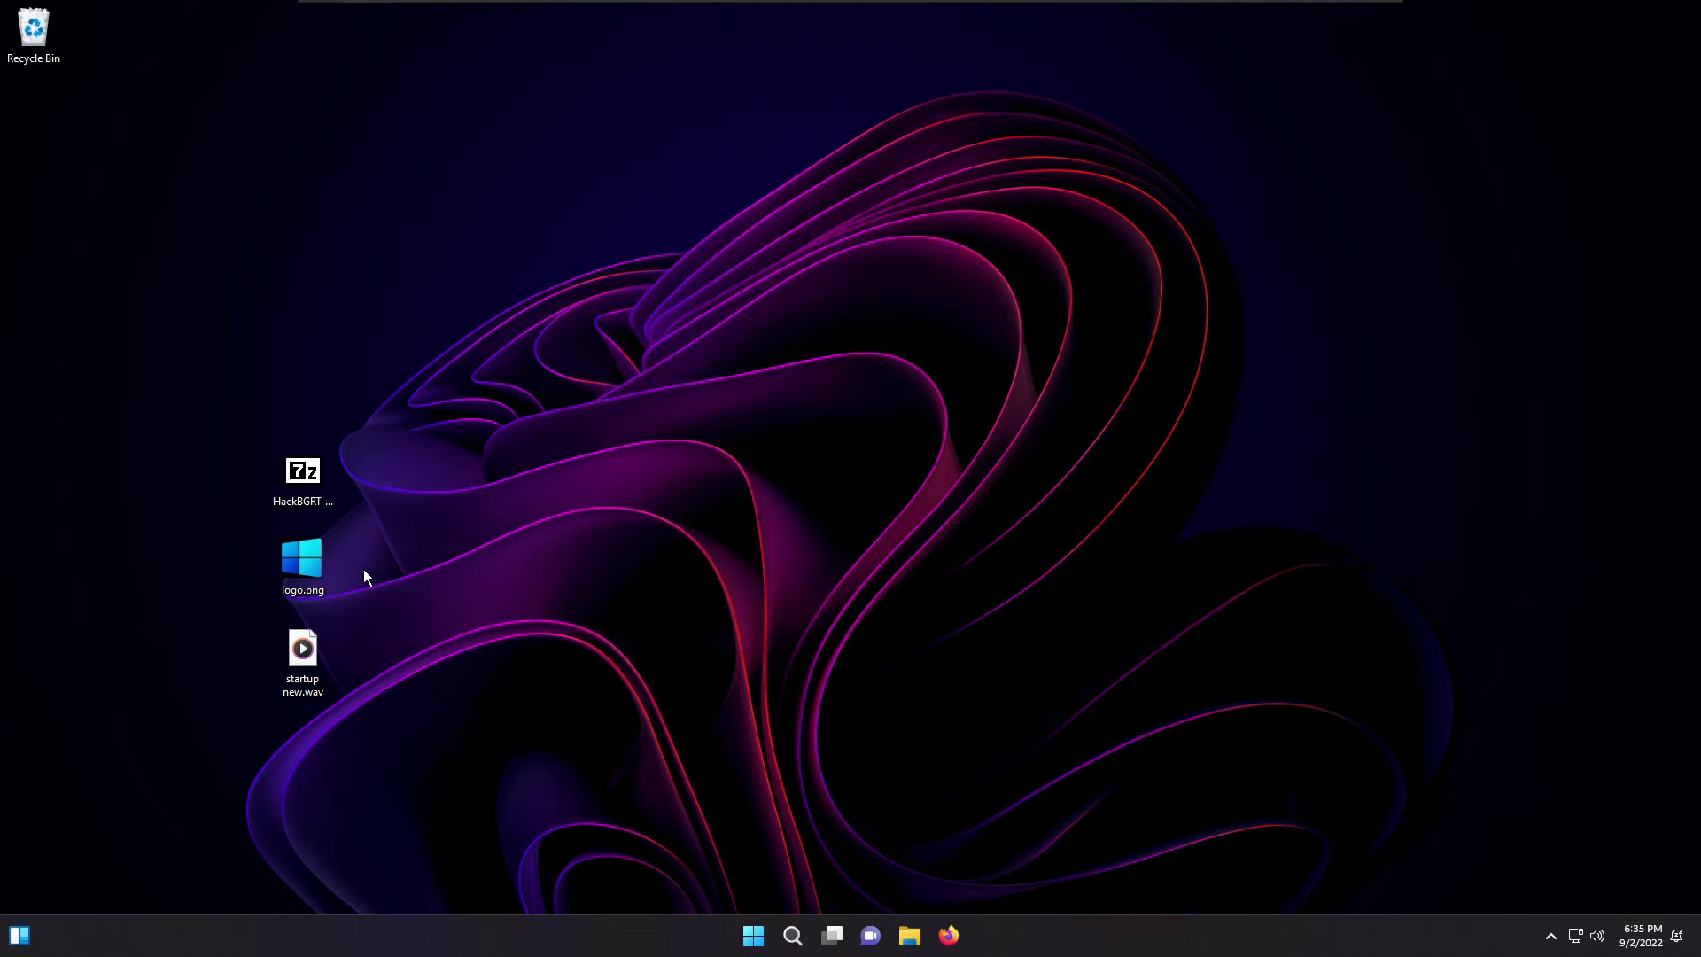
- Open Settings and review the Xbox Game Bar, Game Mode, Personalization and Accounts pages
click(759, 930)
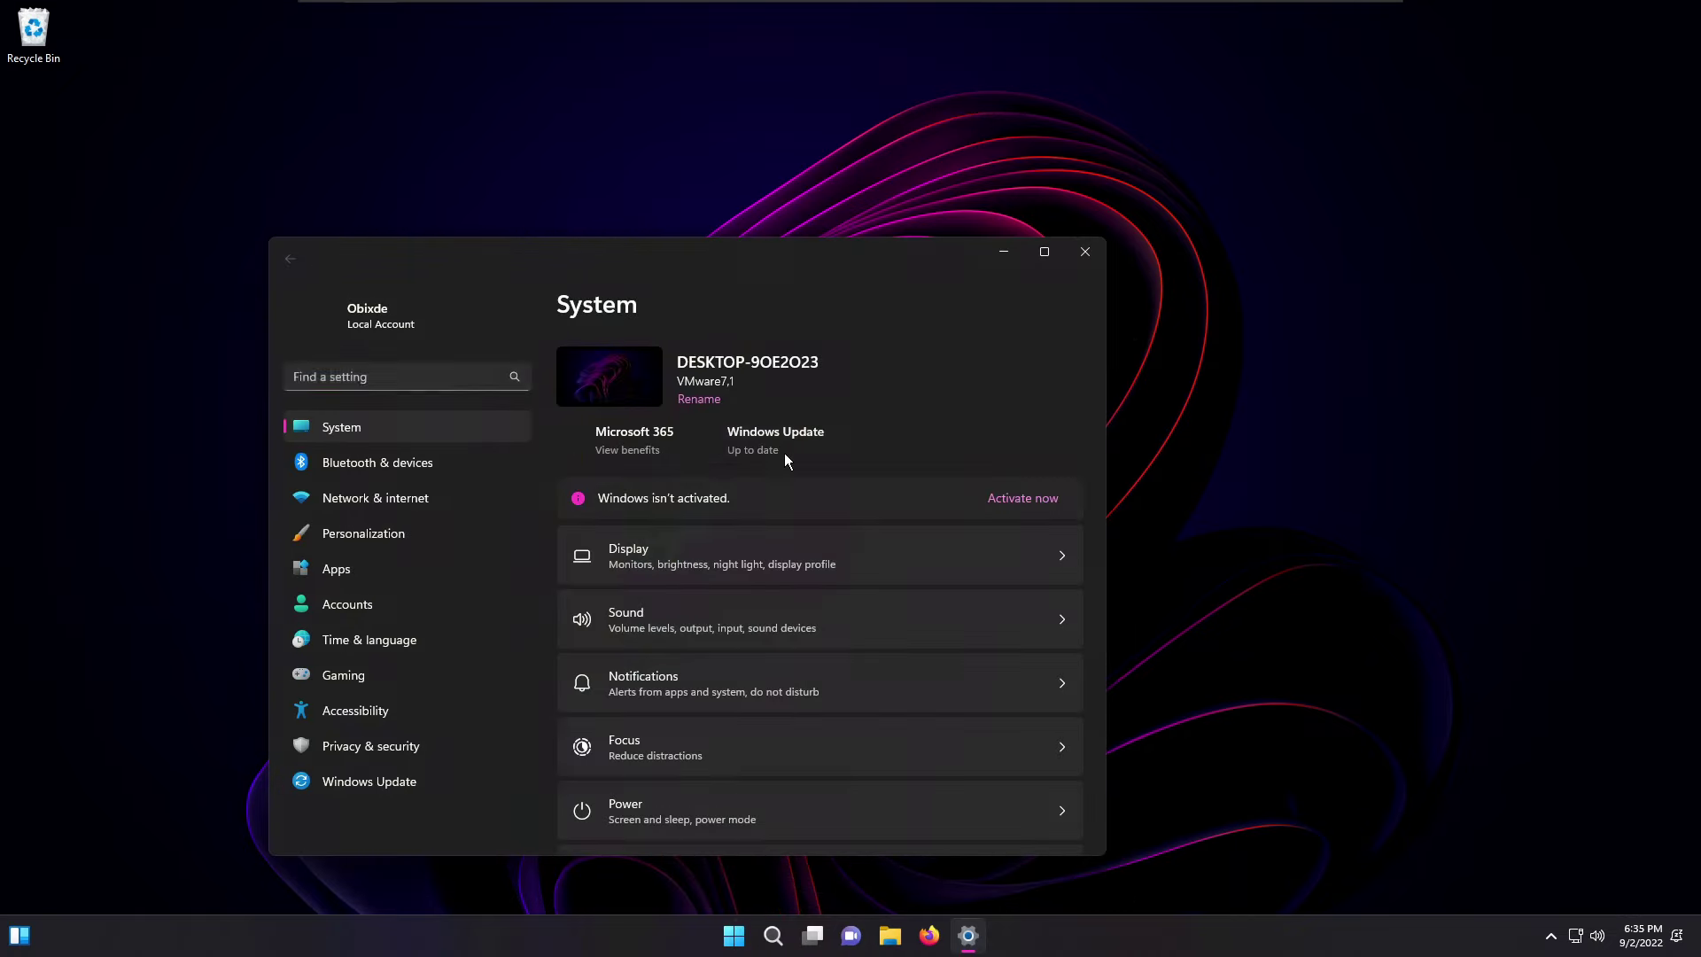
click(379, 674)
click(783, 372)
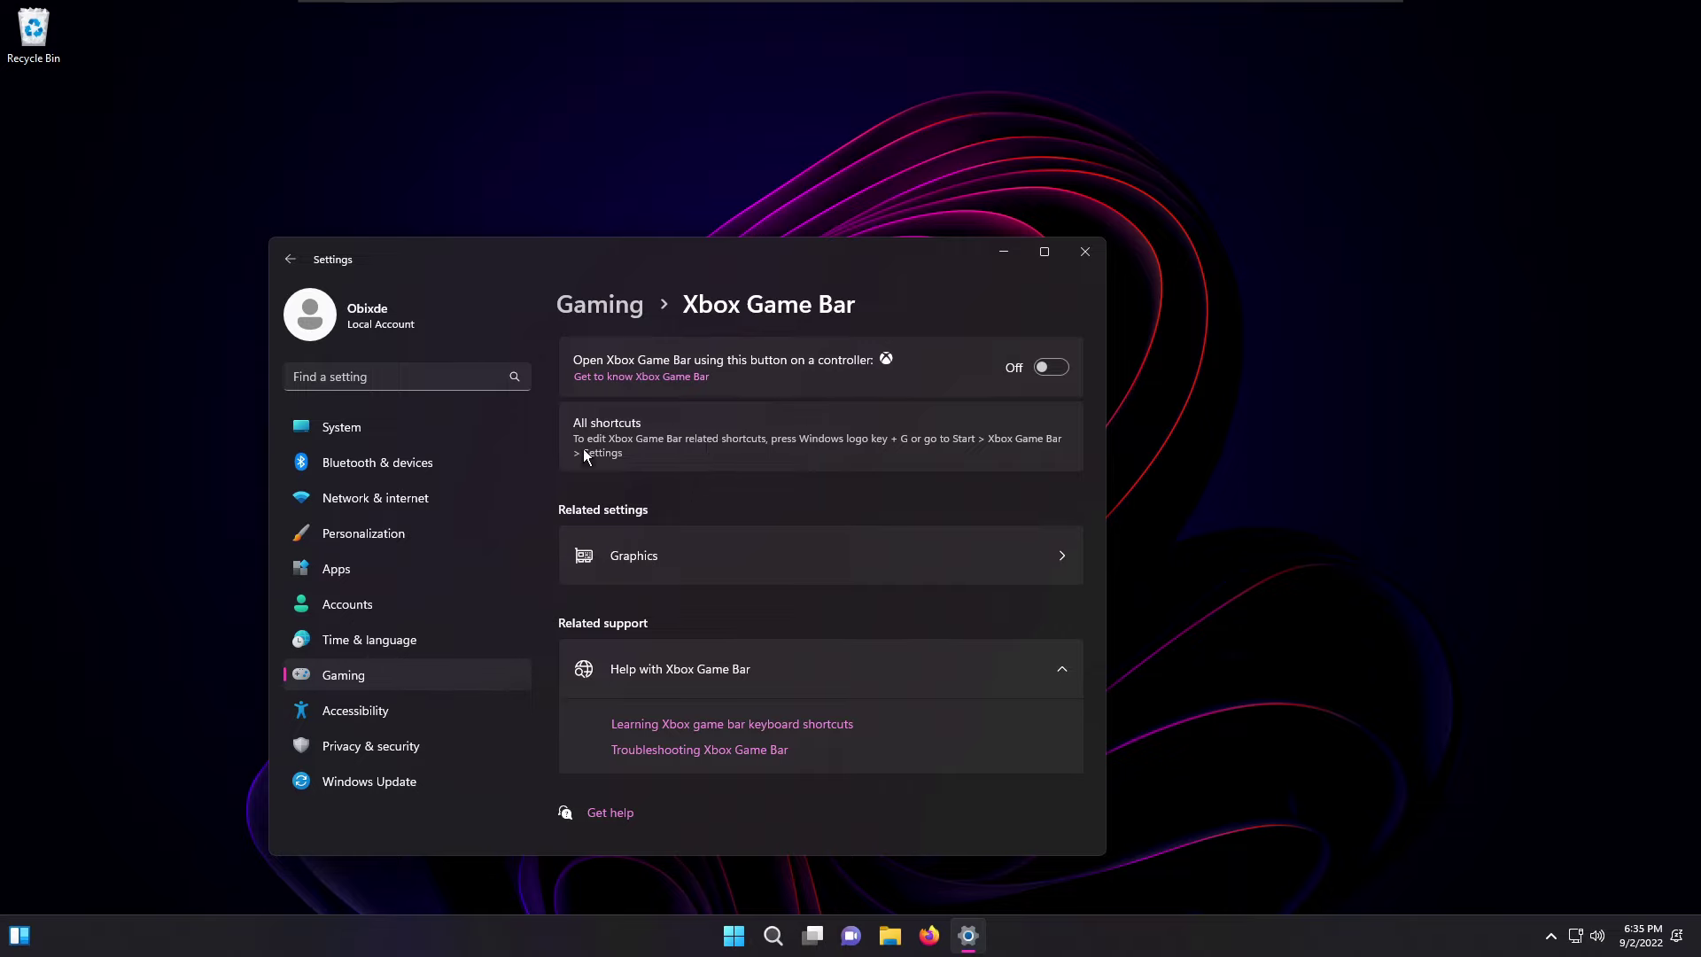
click(585, 310)
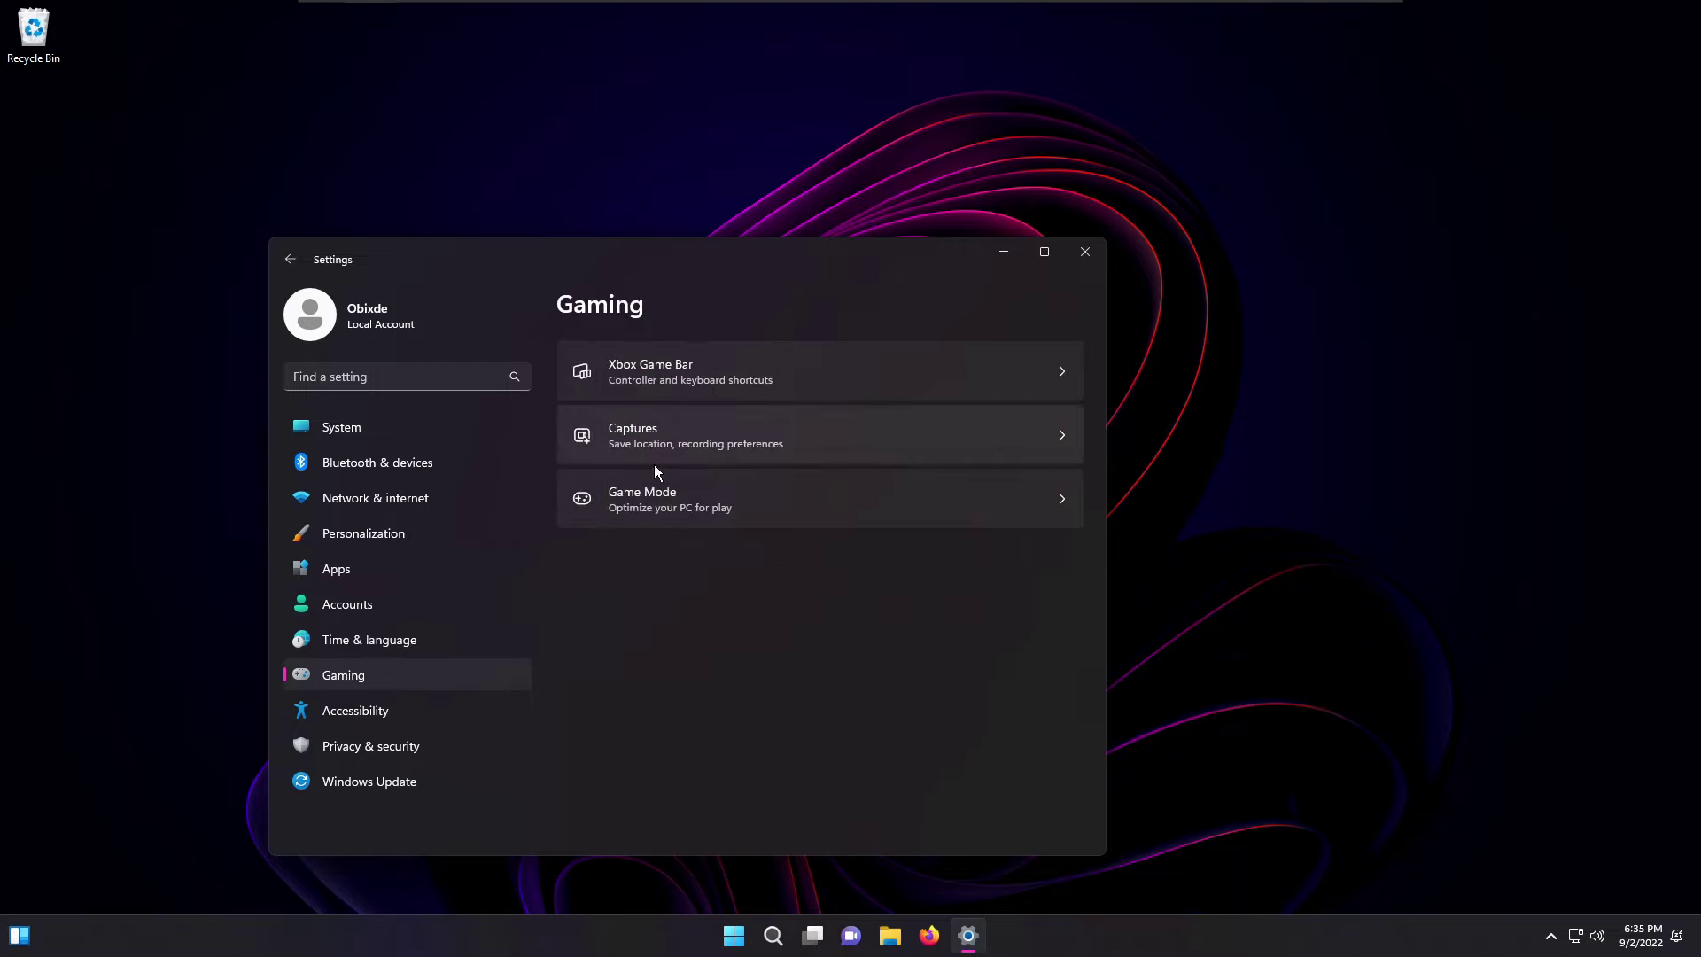
click(656, 498)
click(363, 534)
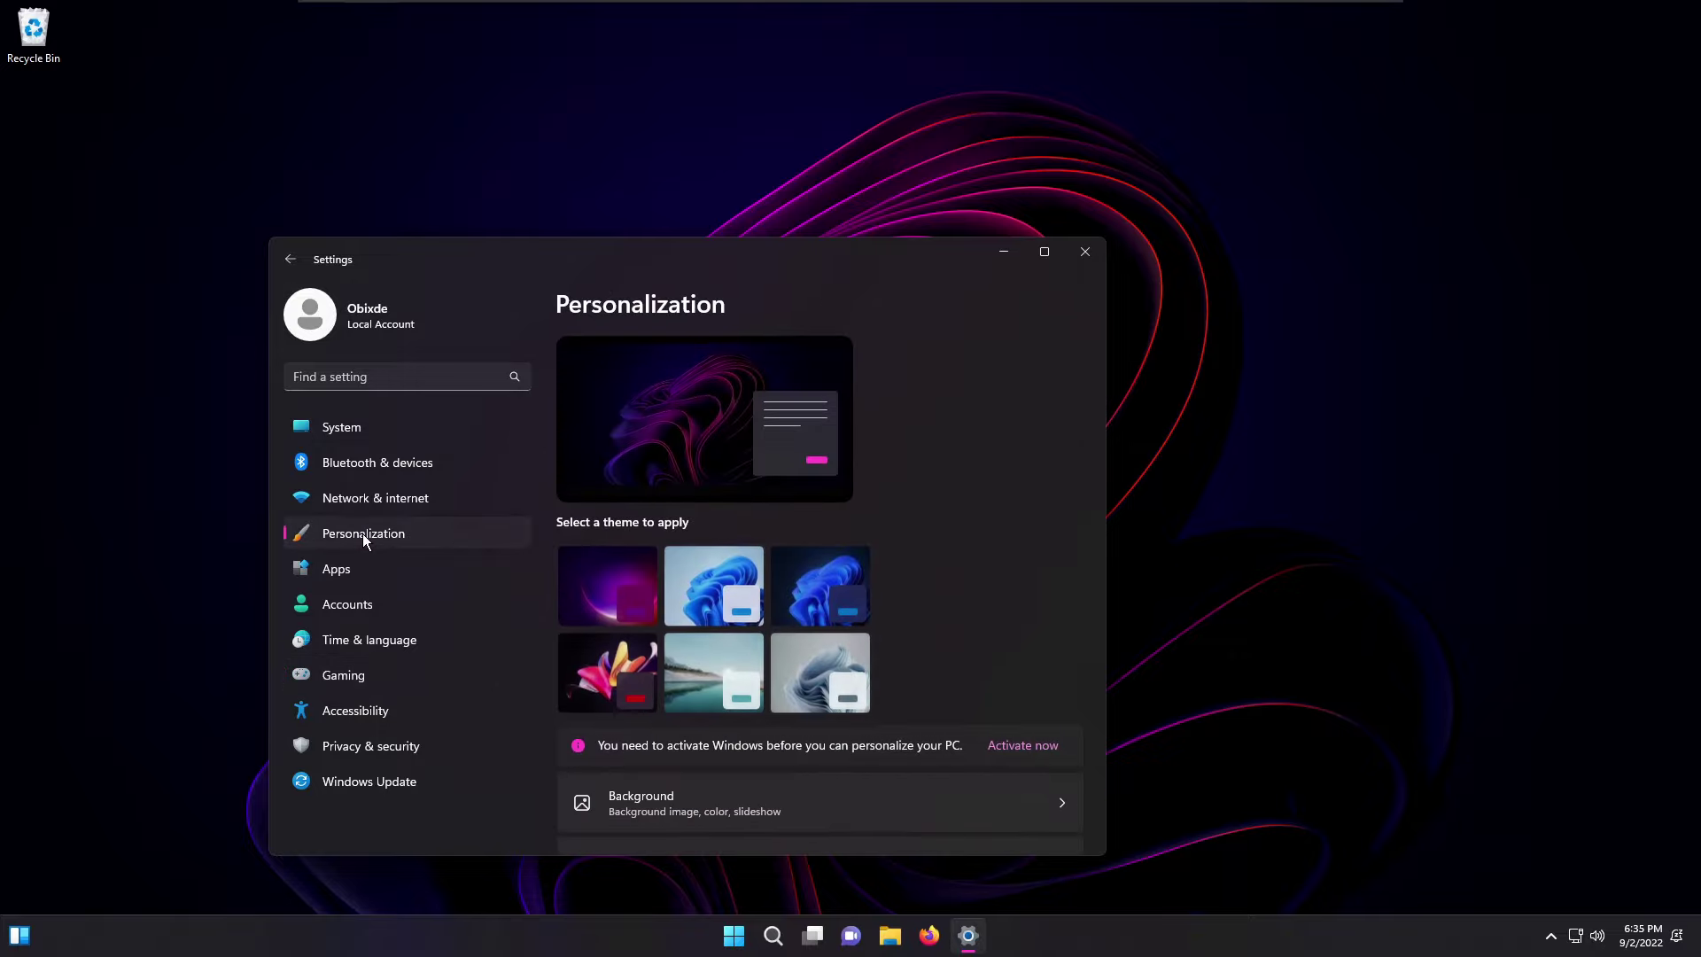
click(375, 604)
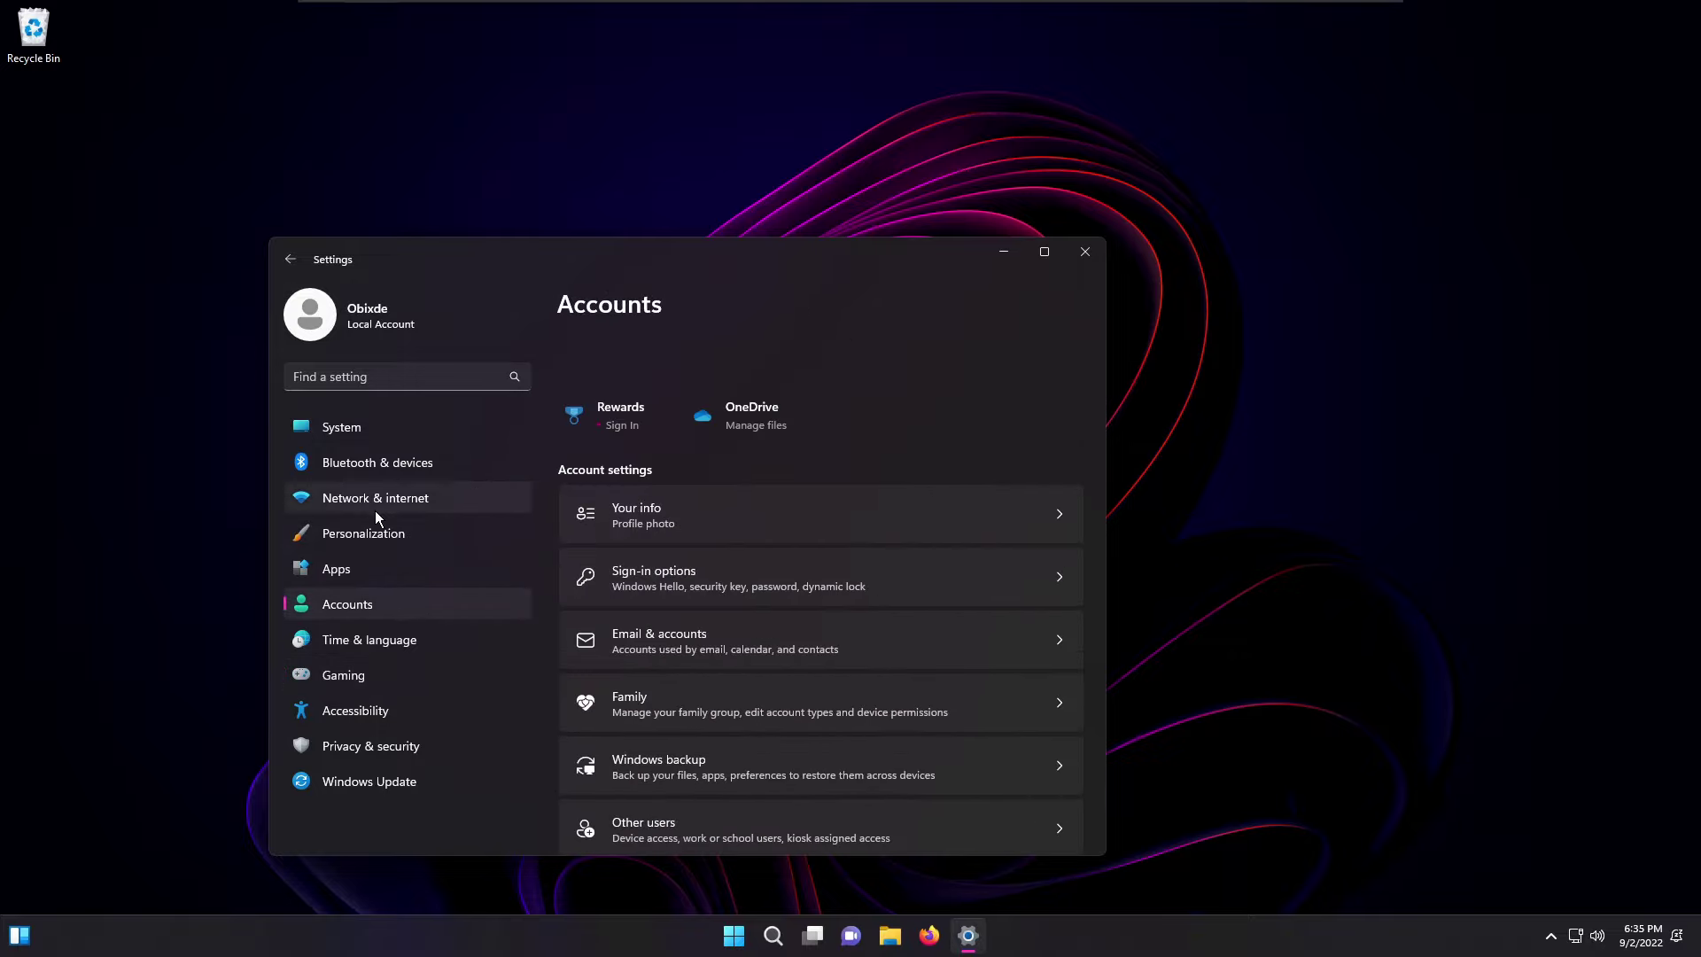
- In the Taskbar personalization settings, turn off the Task view, Widgets and Chat items
click(392, 542)
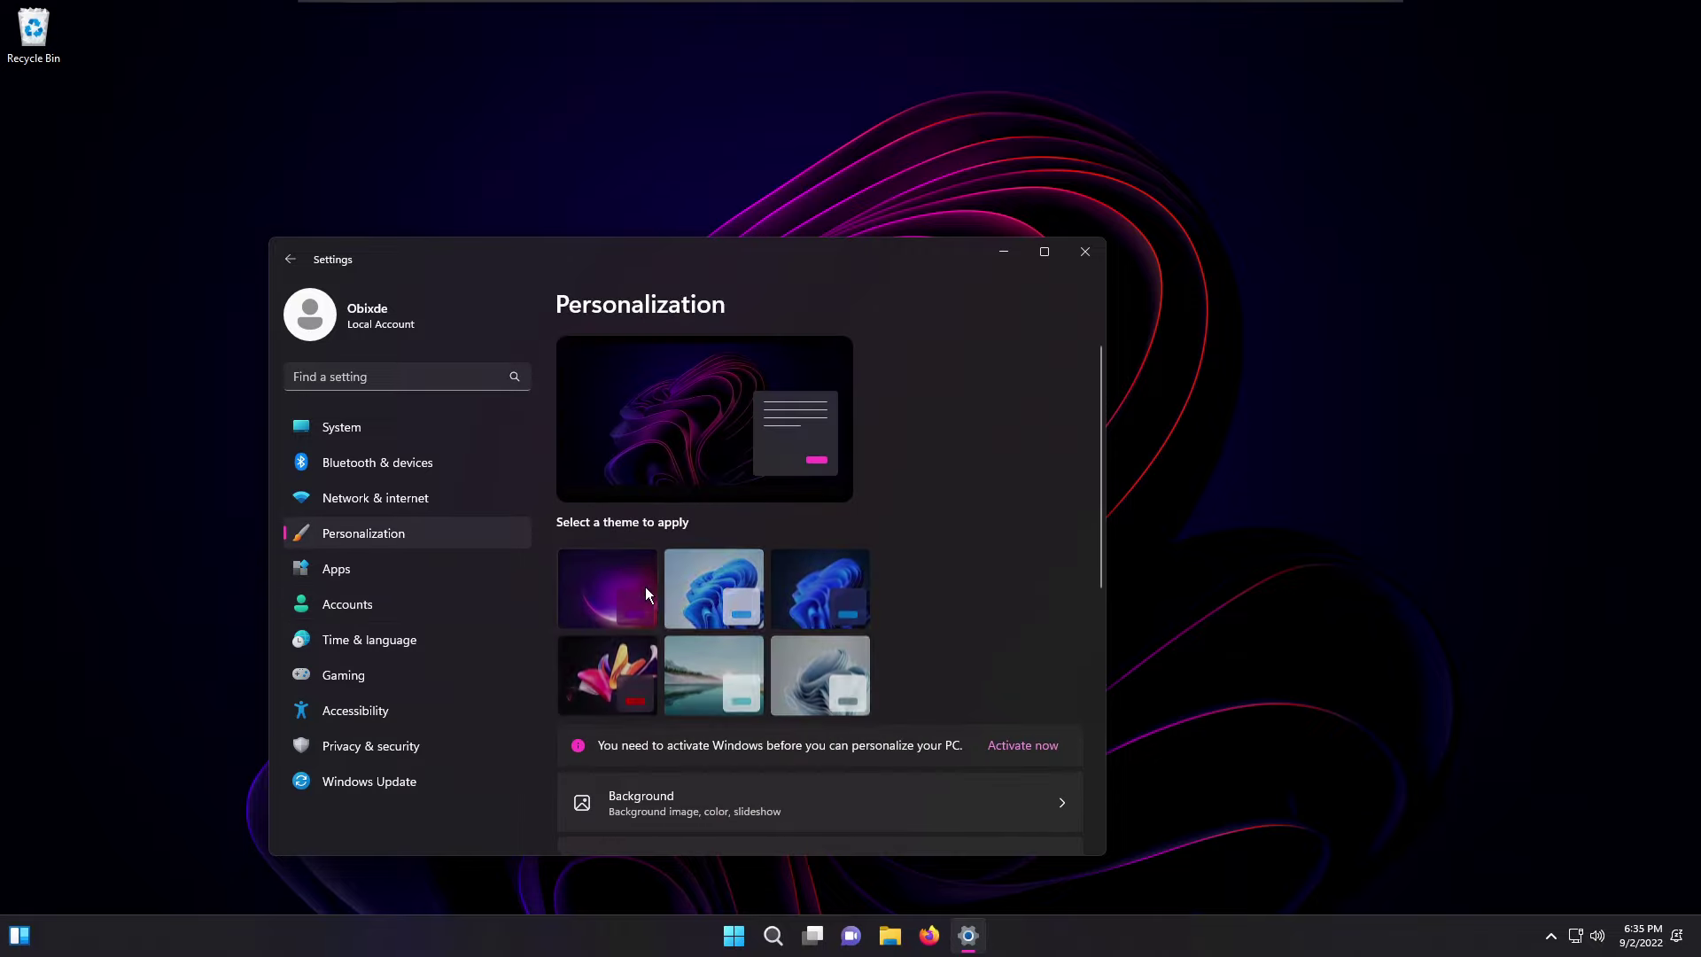
scroll(664, 673, down, 7)
click(657, 646)
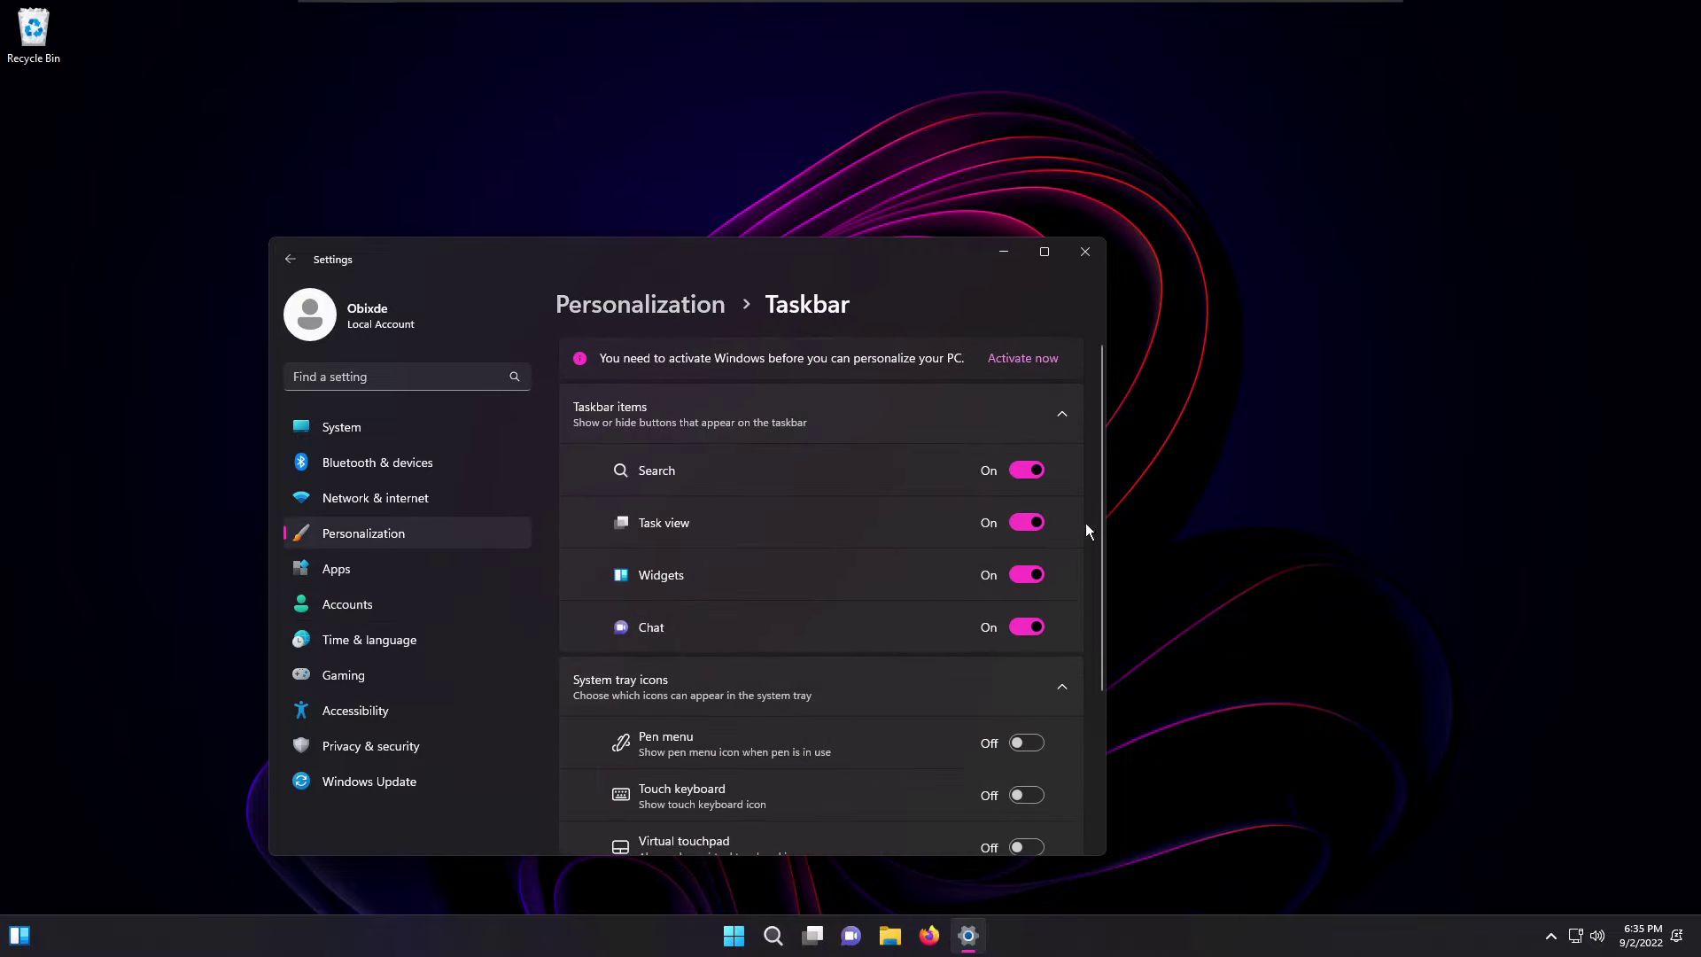
click(1027, 522)
scroll(1011, 624, down, 3)
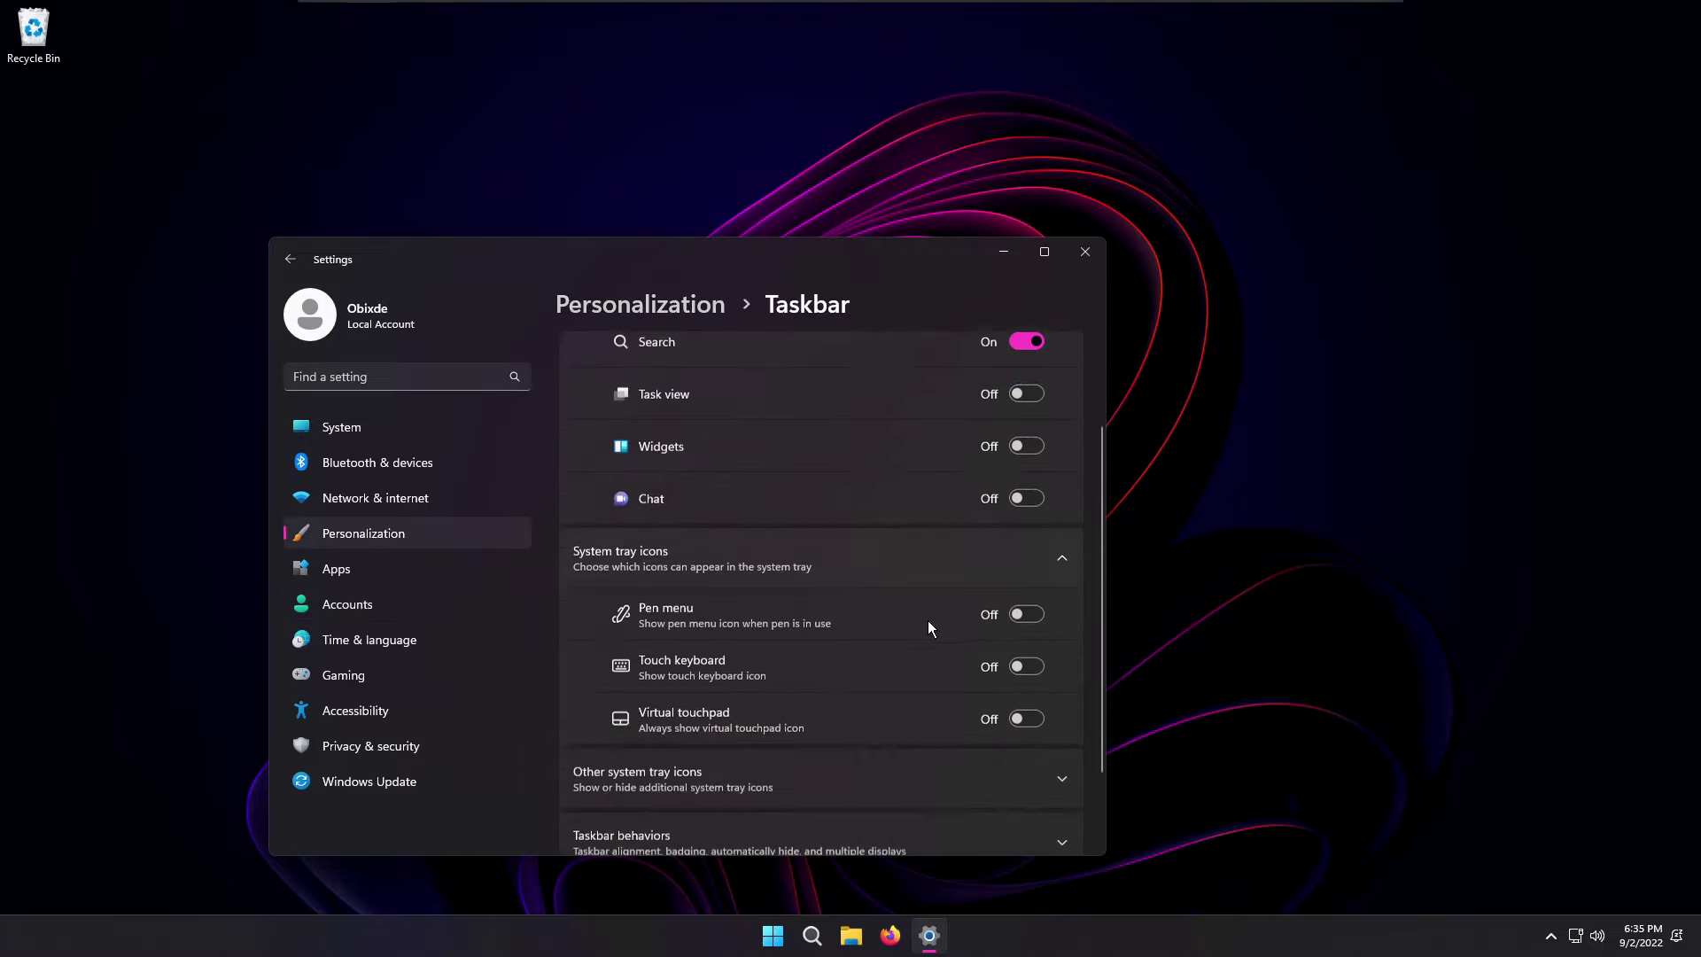
- Set the taskbar alignment to Left in the taskbar behaviors and close Settings
click(655, 749)
scroll(771, 687, down, 4)
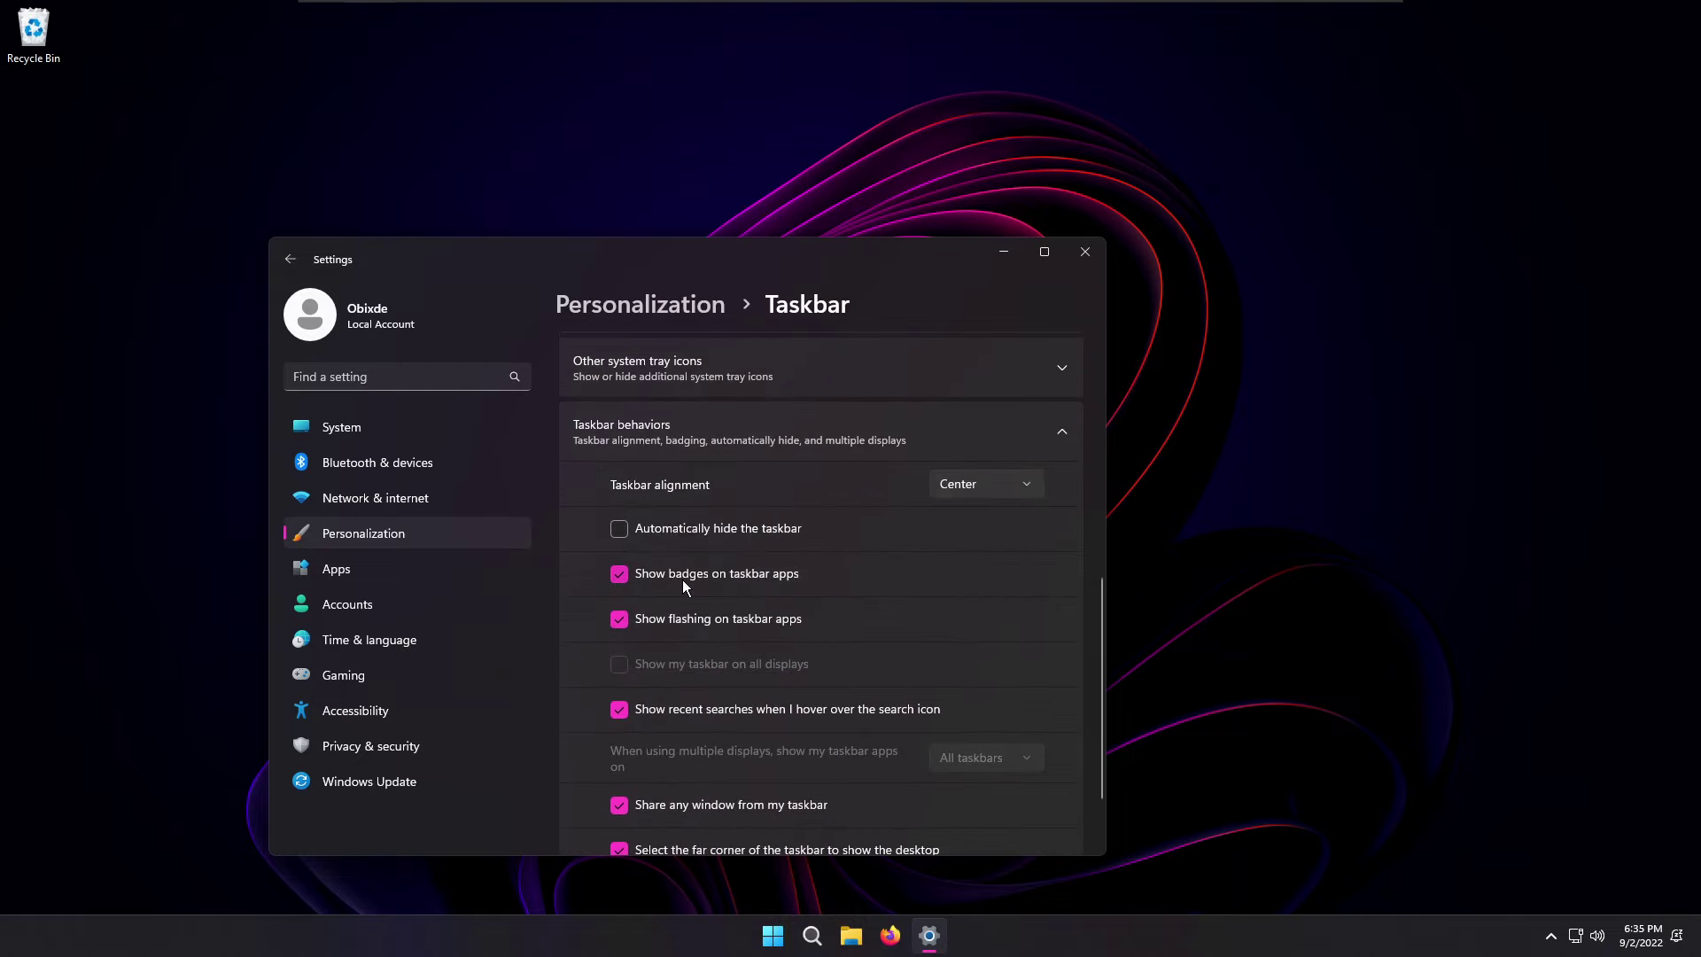
click(955, 452)
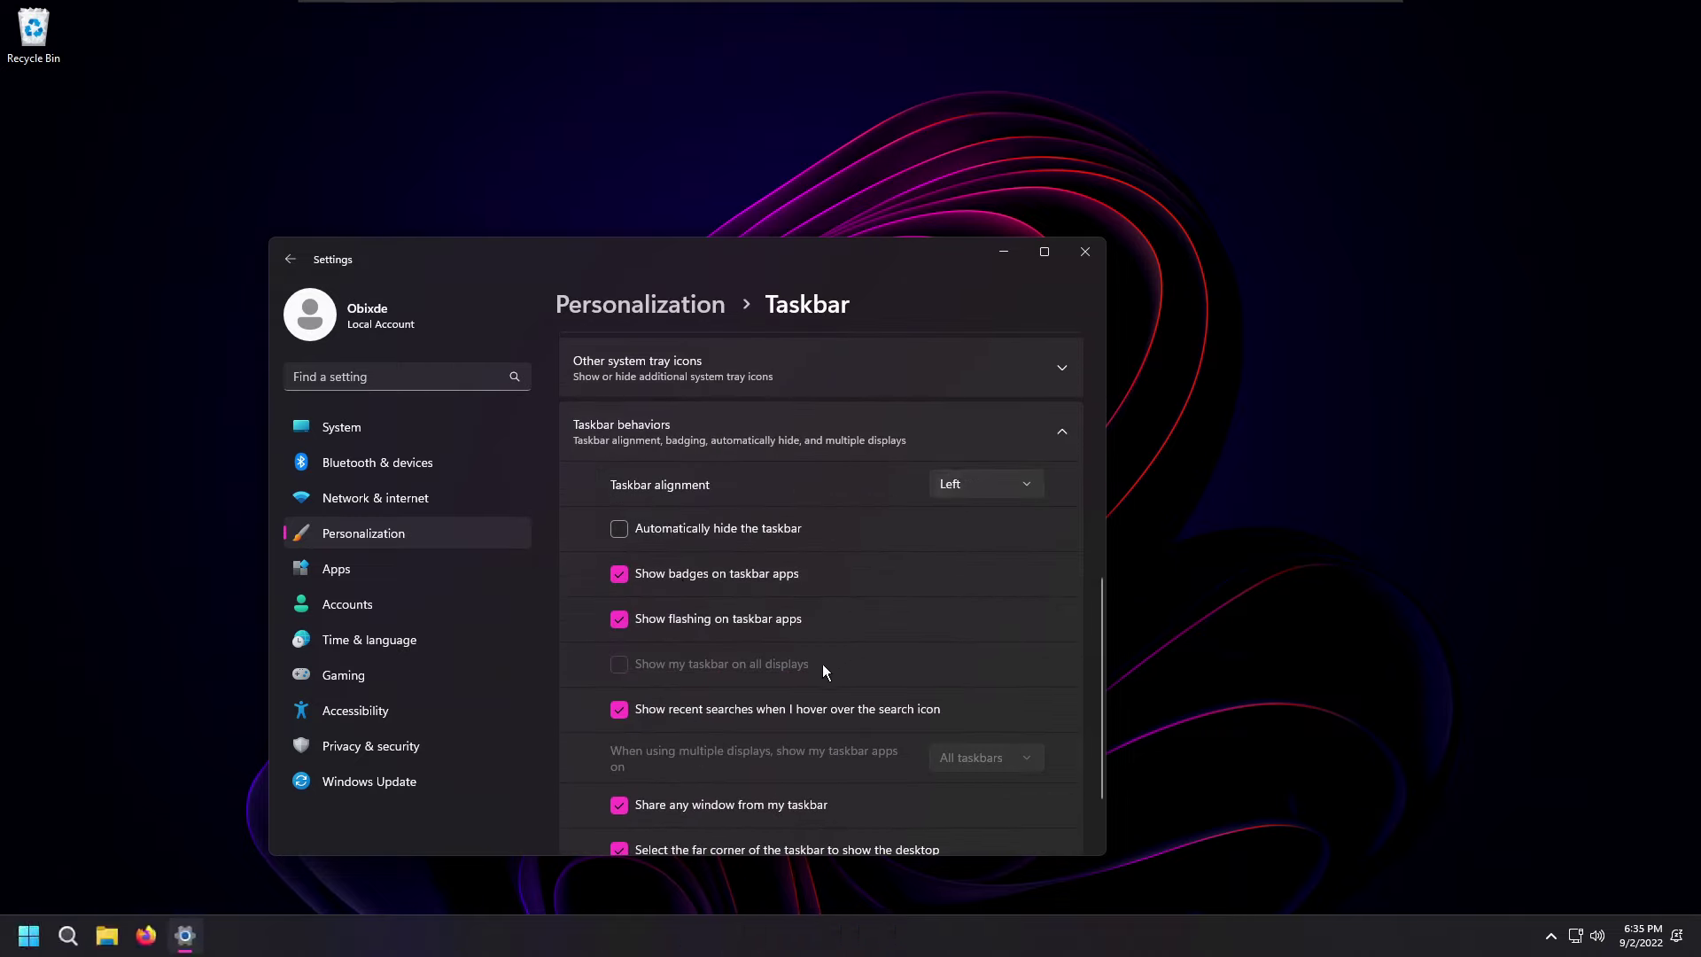
scroll(820, 611, down, 1)
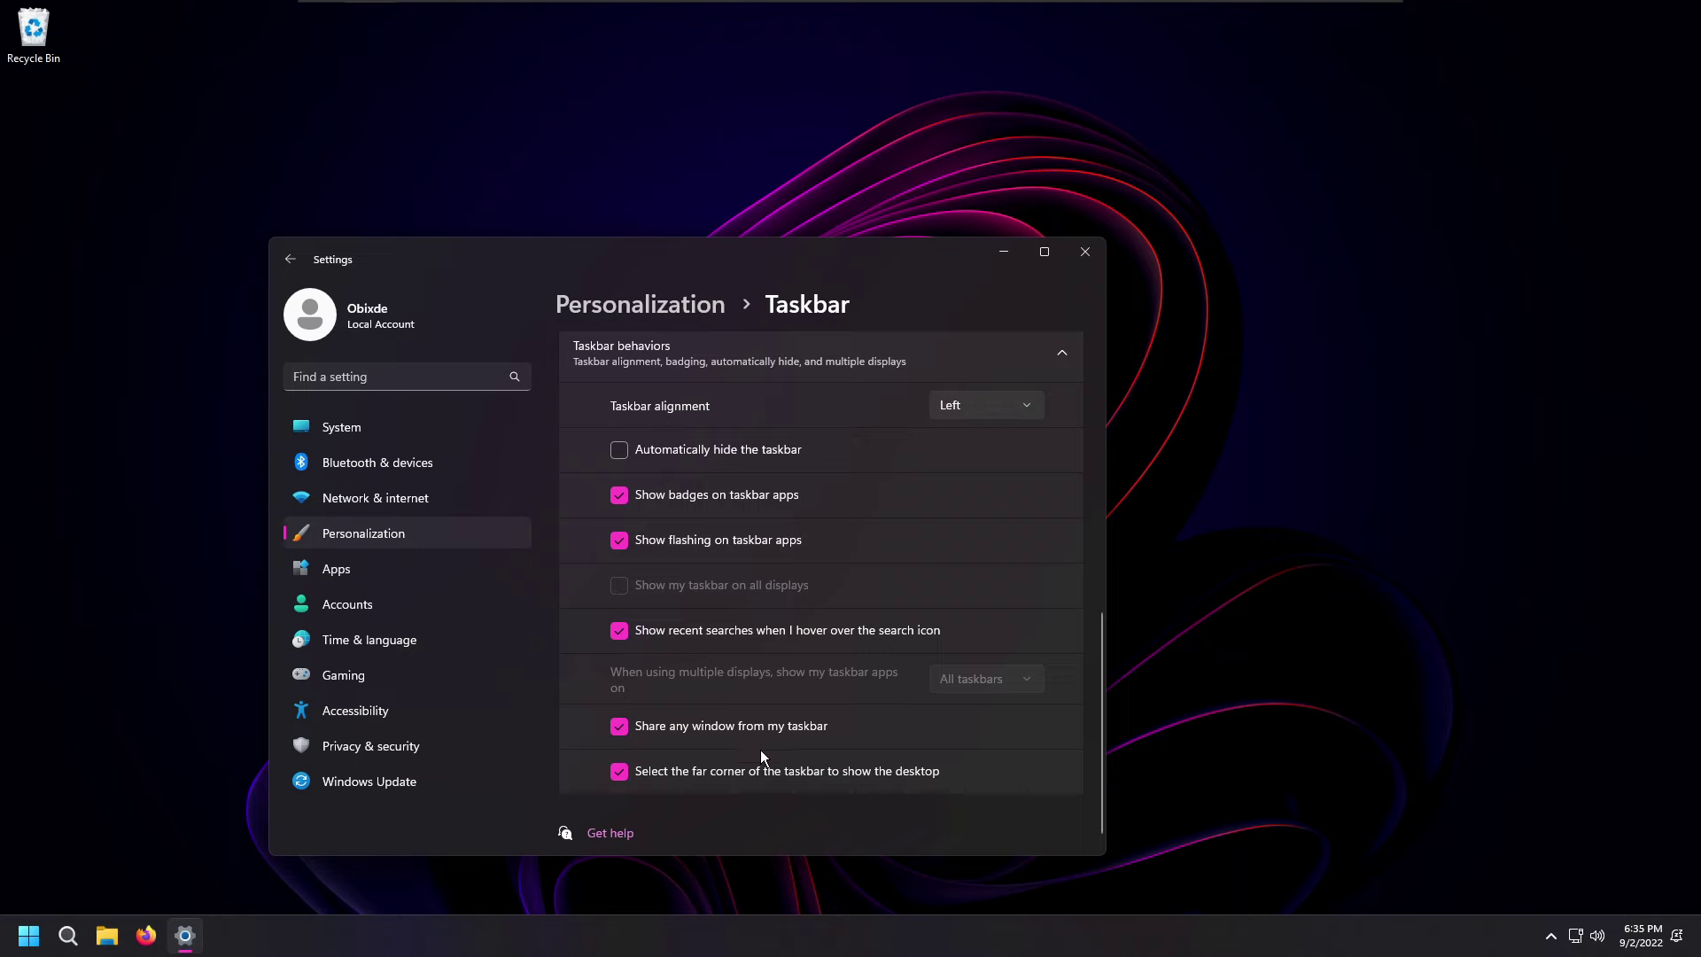
click(1085, 252)
- Search Windows for Winaero Tweaker and launch it
key(super+s)
text(winaero Tweaker)
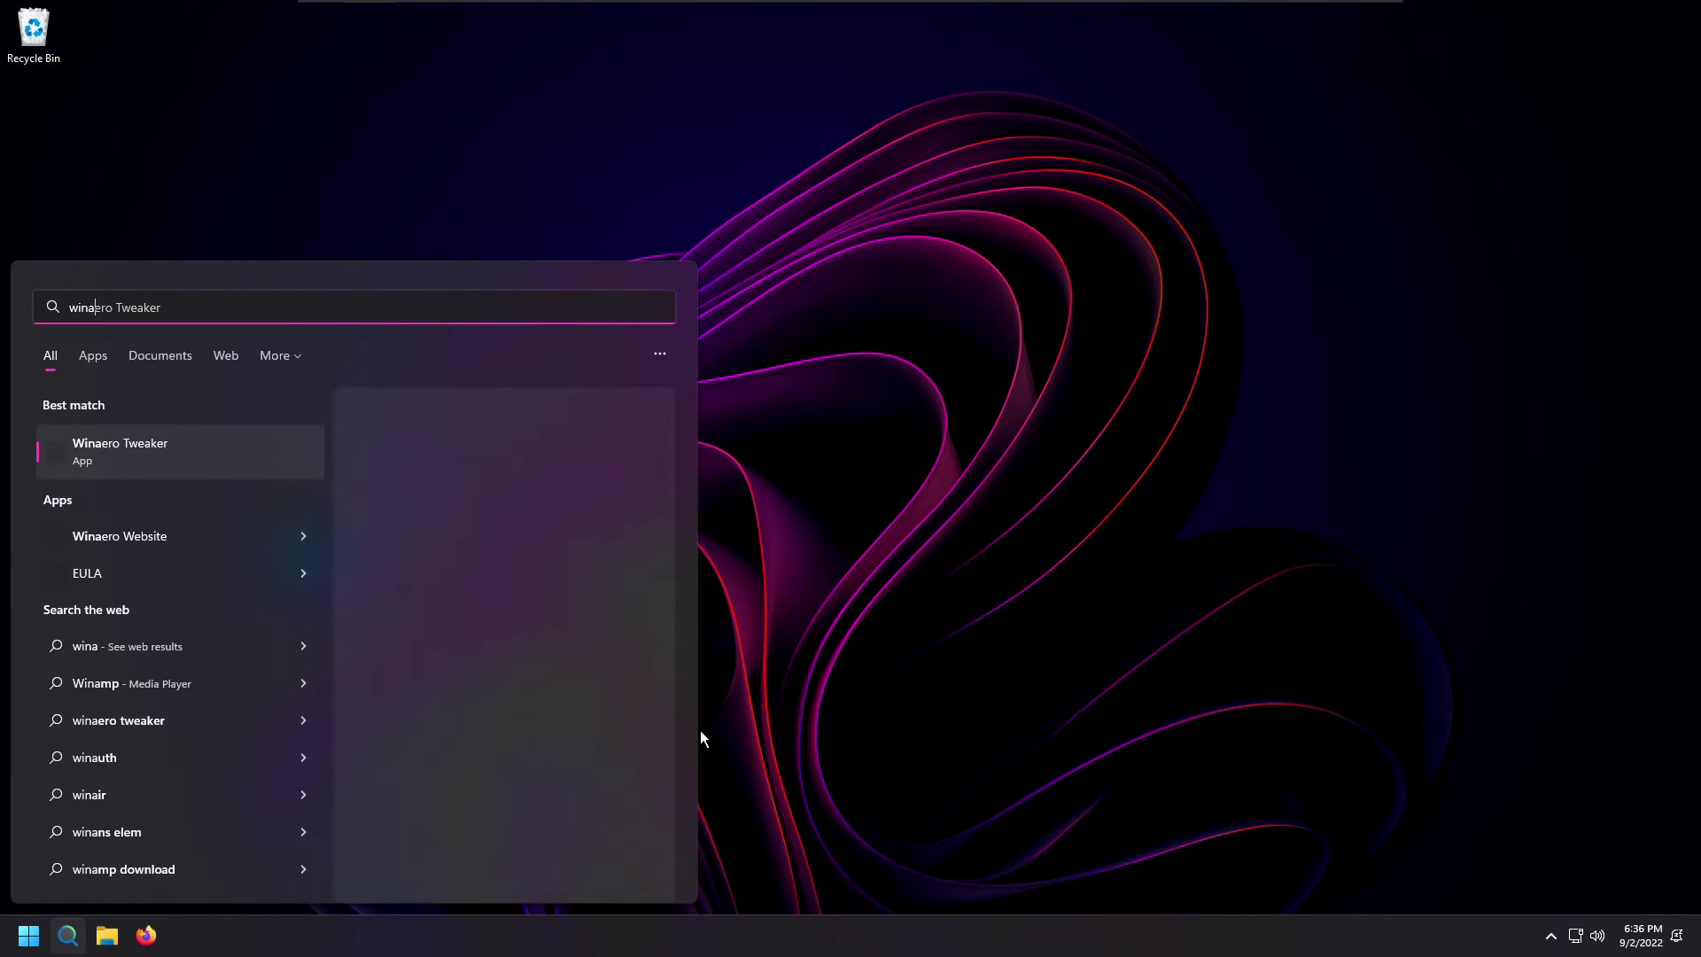
key(Return)
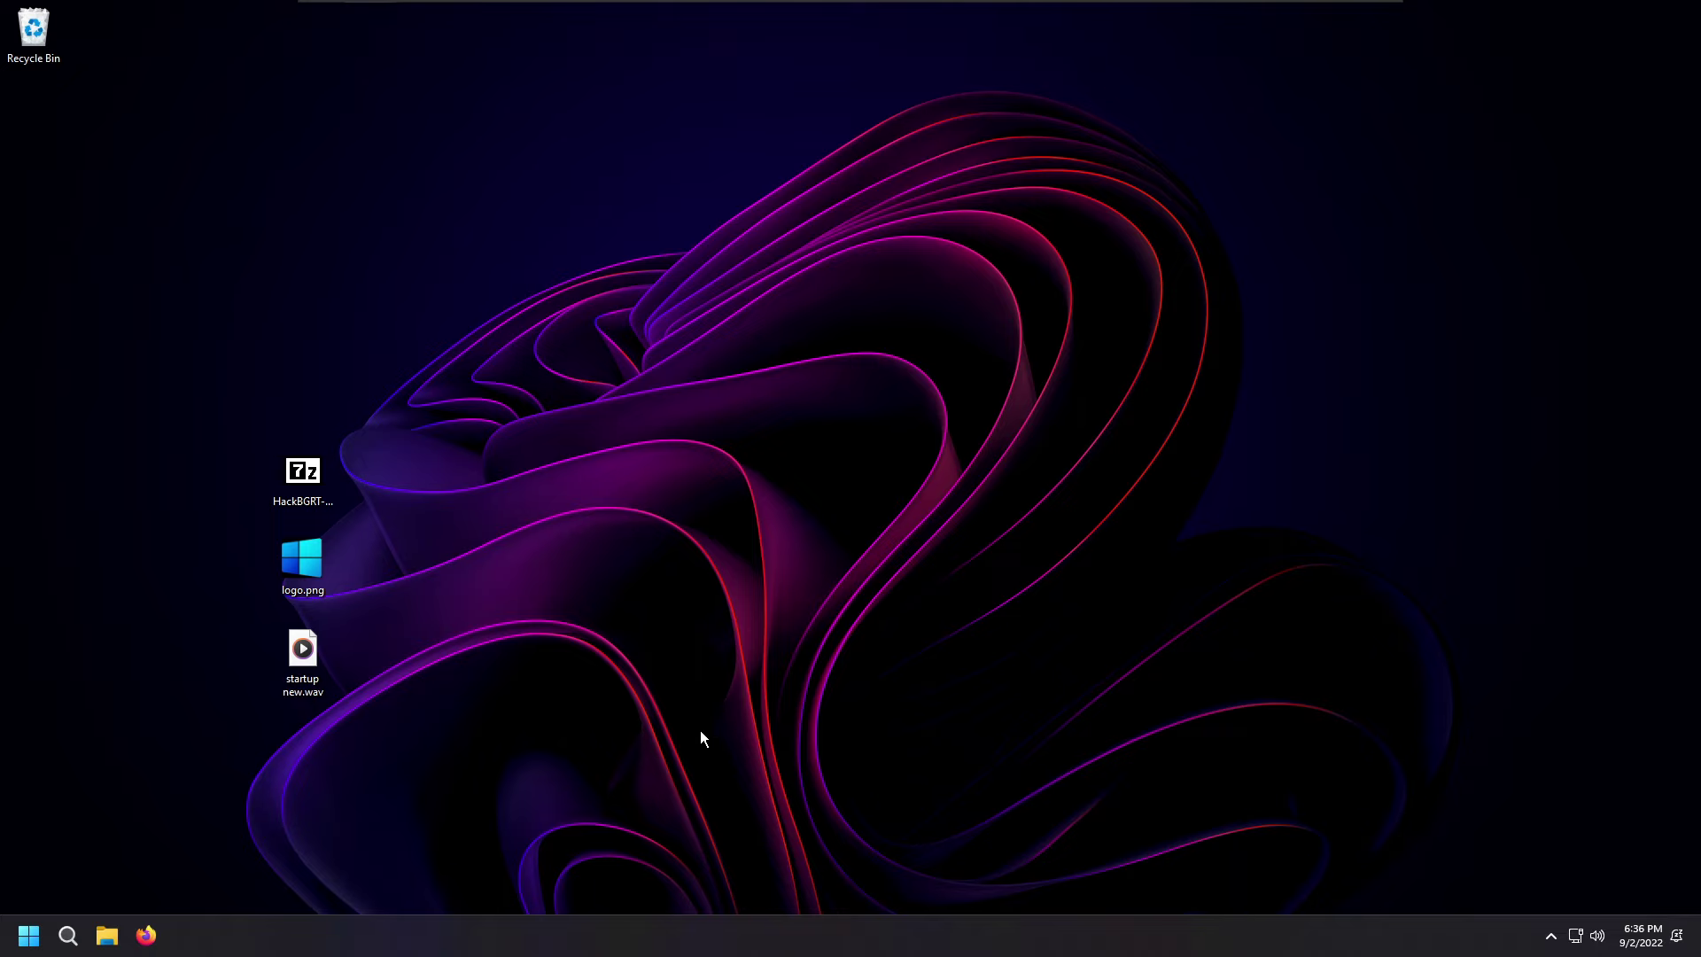
click(808, 675)
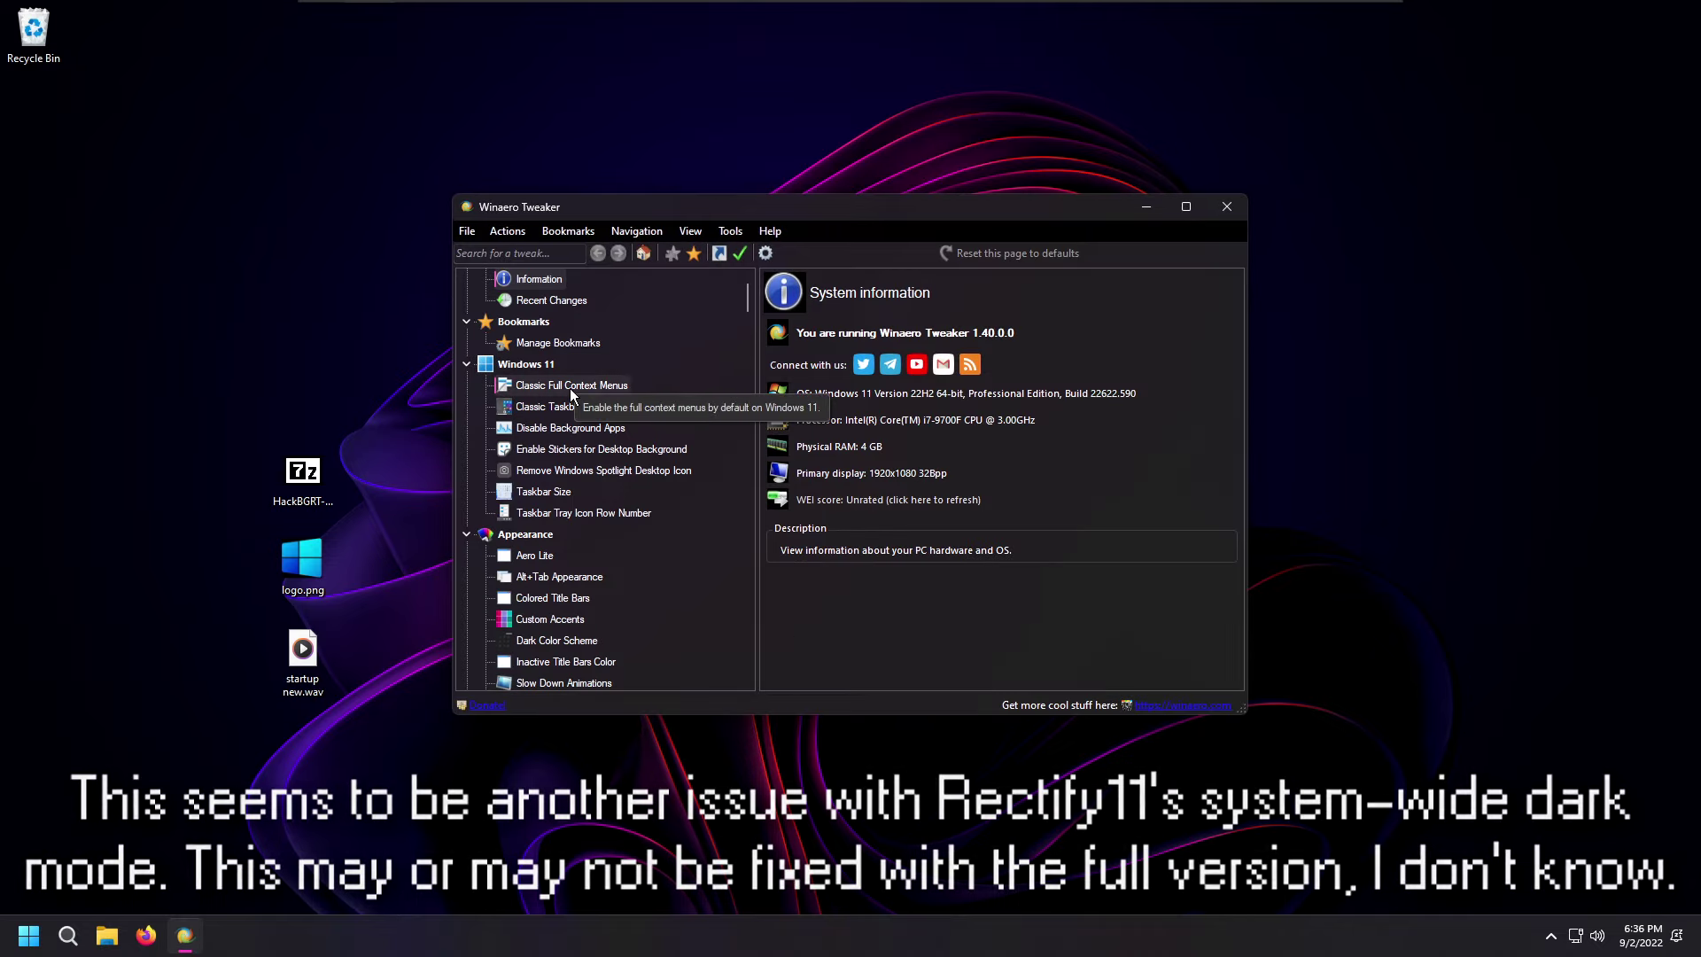
- Go through the Windows 11 tweaks and enable removal of the Windows Spotlight icon from the desktop
click(570, 388)
click(564, 406)
click(560, 427)
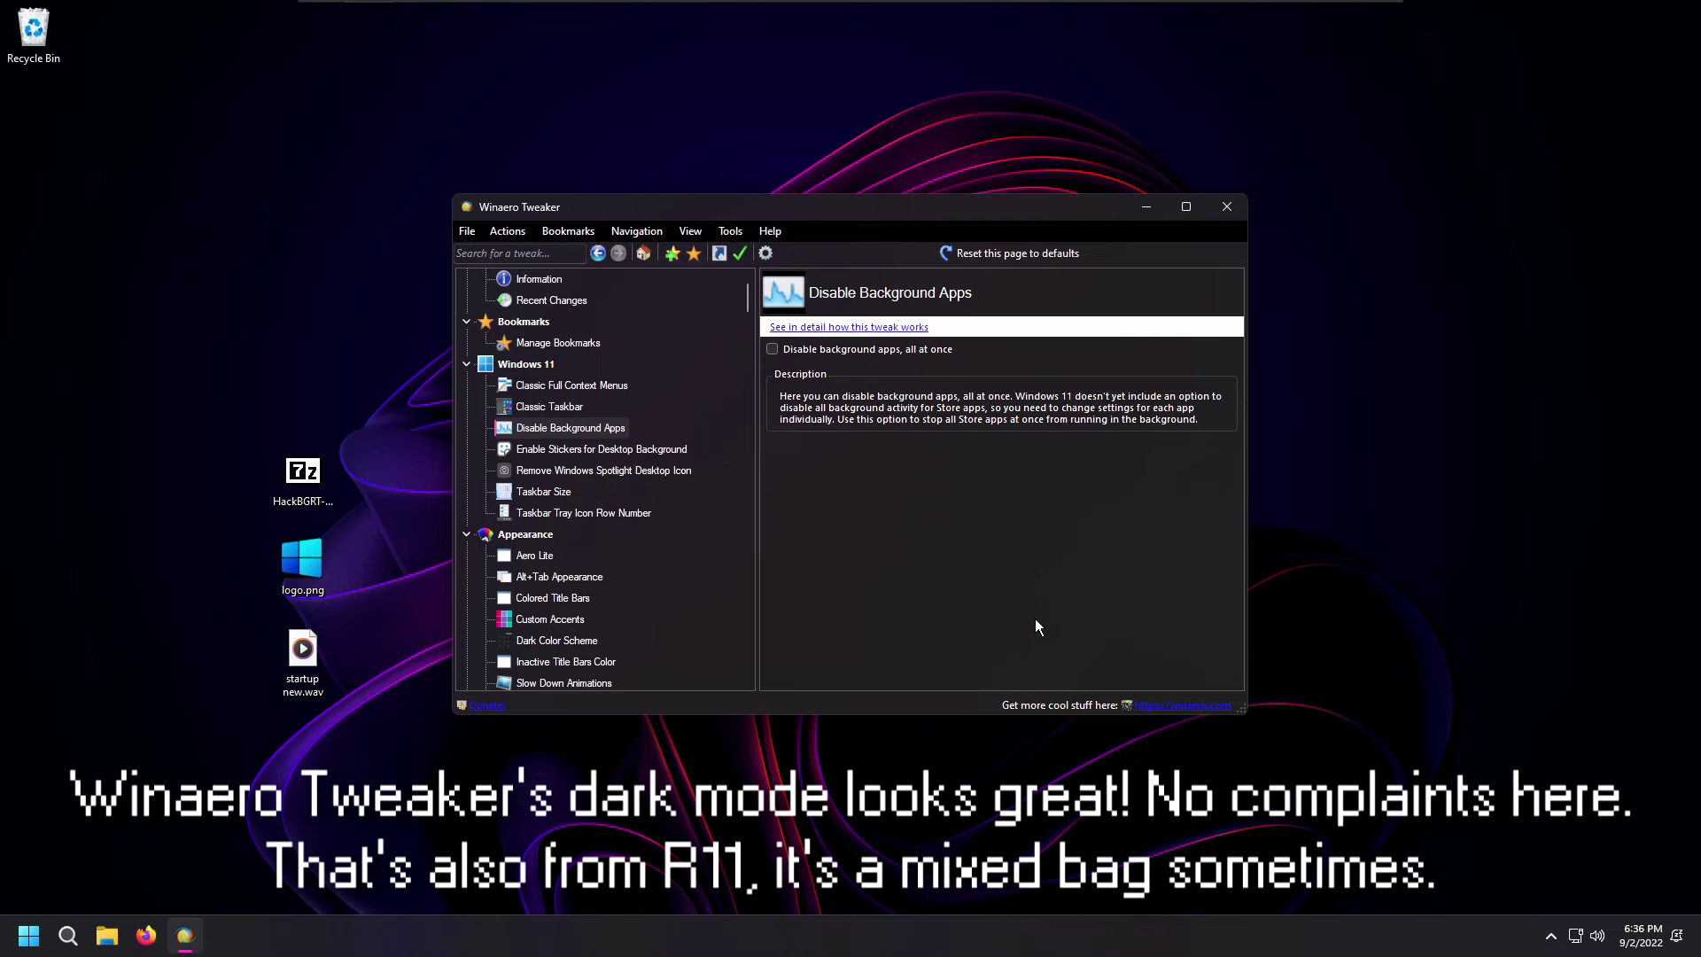
click(603, 448)
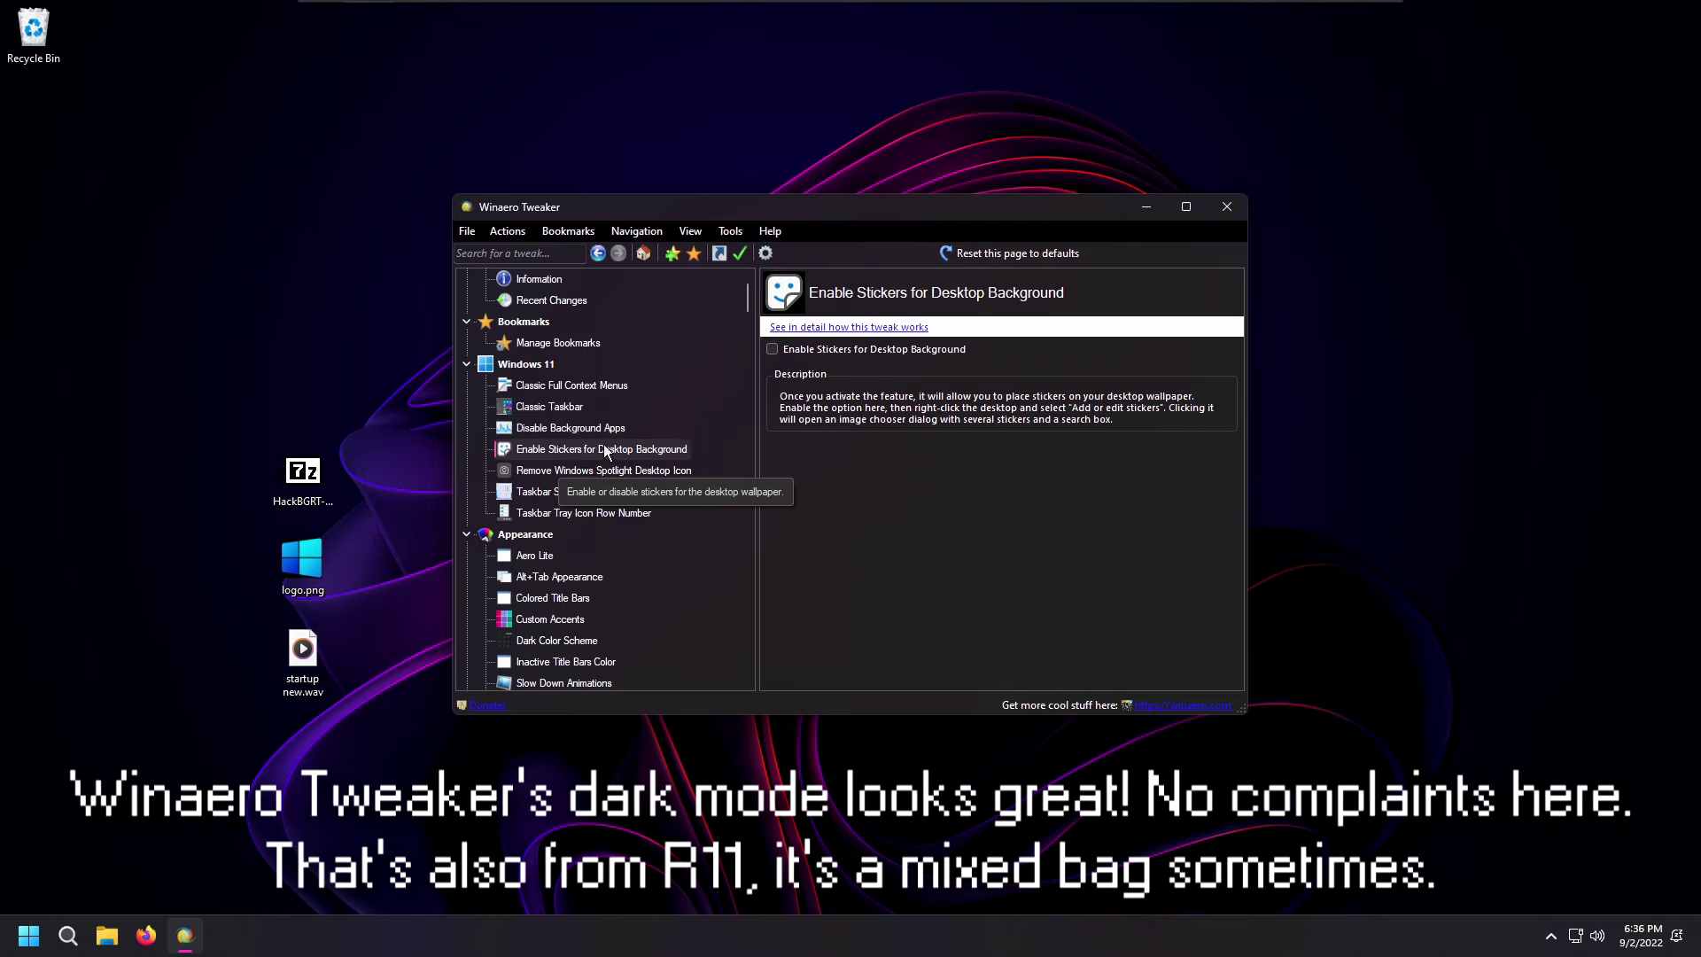
click(616, 471)
scroll(604, 464, down, 2)
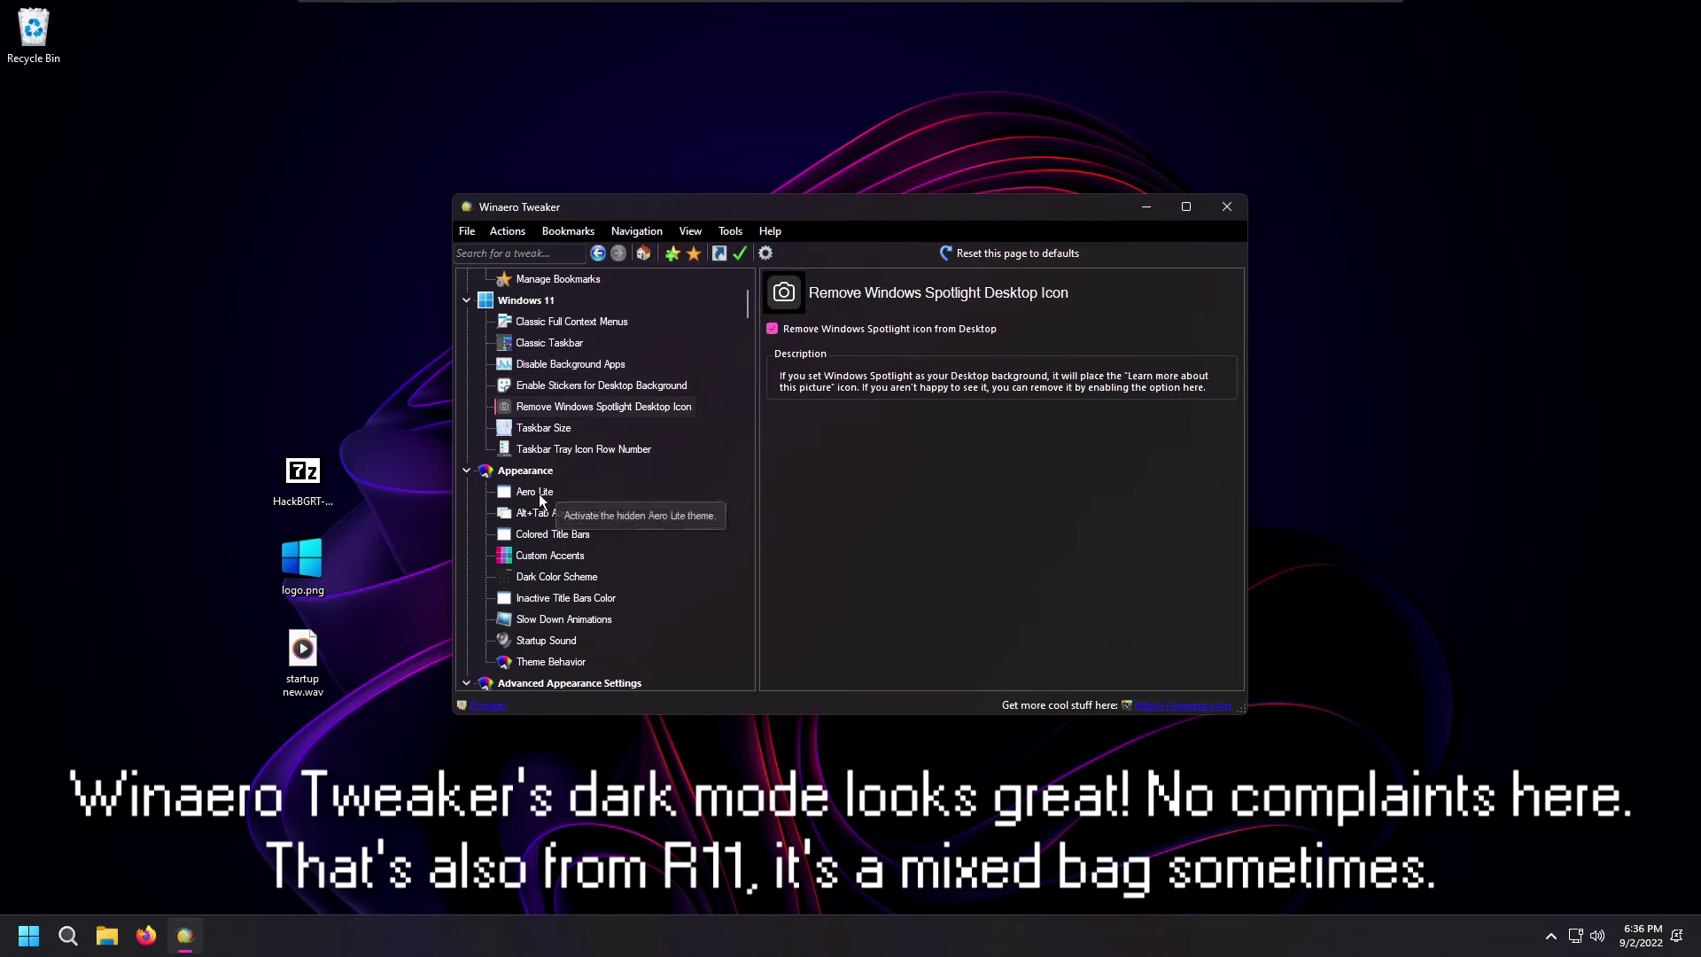
- Replace the Windows startup sound with startup new.wav from the desktop and play the current sound
click(558, 449)
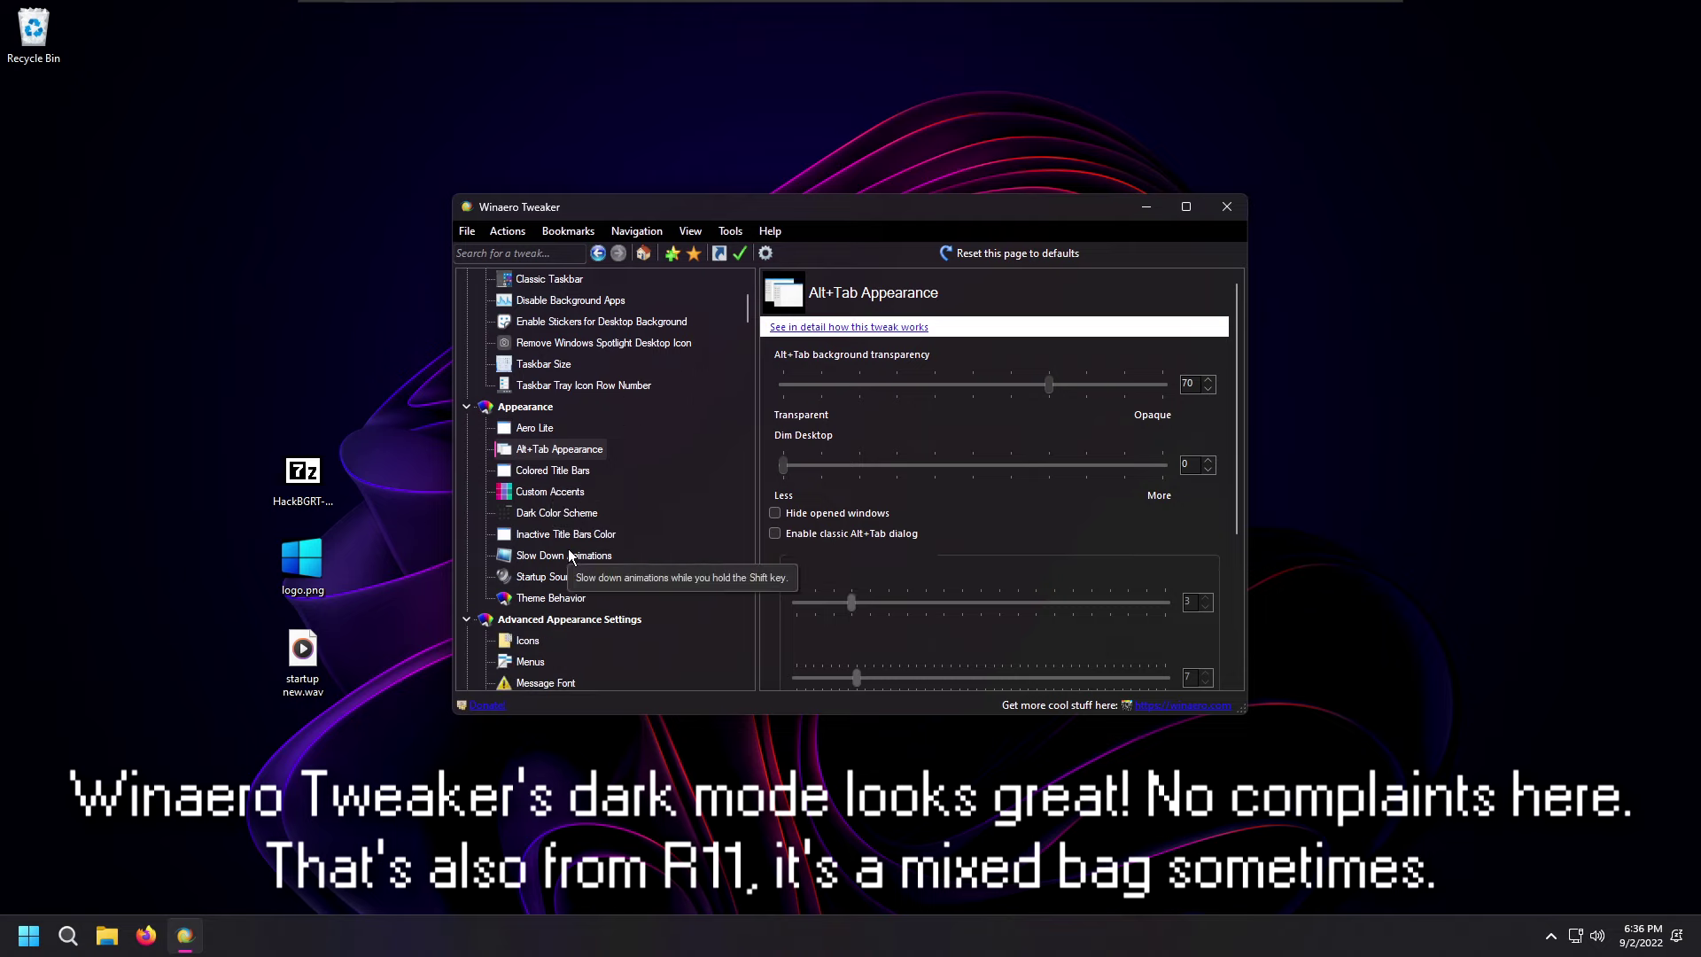
click(546, 577)
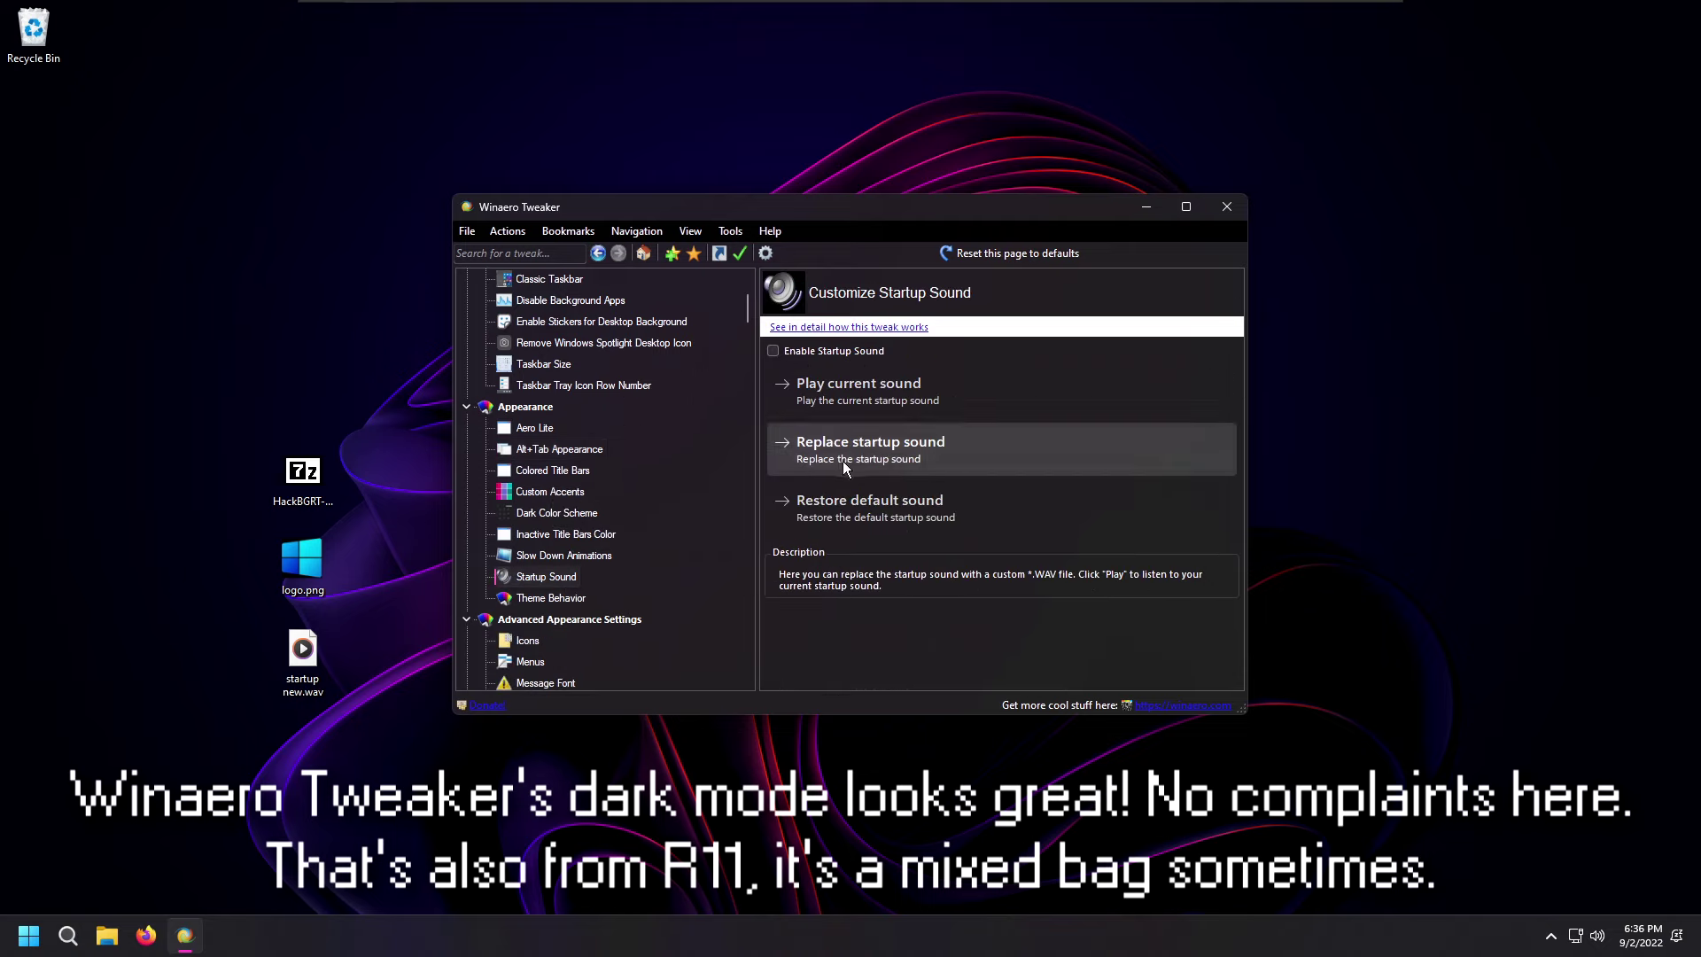
click(843, 461)
drag(1296, 395, 1053, 409)
click(515, 376)
click(518, 380)
double_click(672, 371)
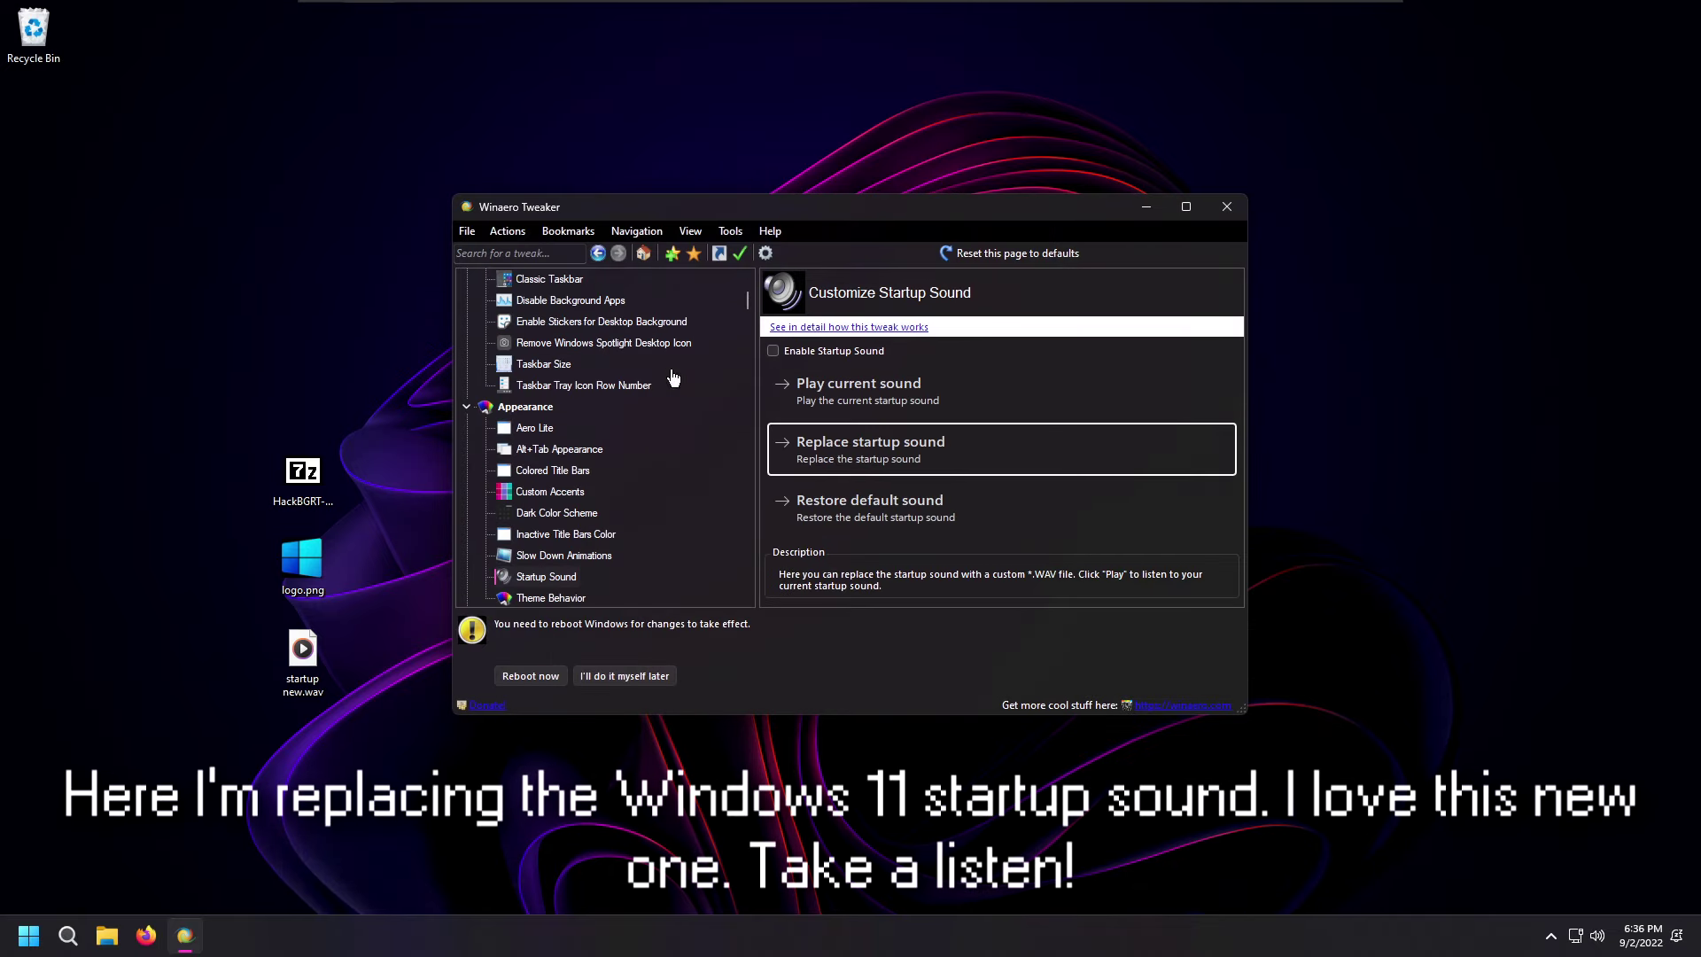
click(856, 391)
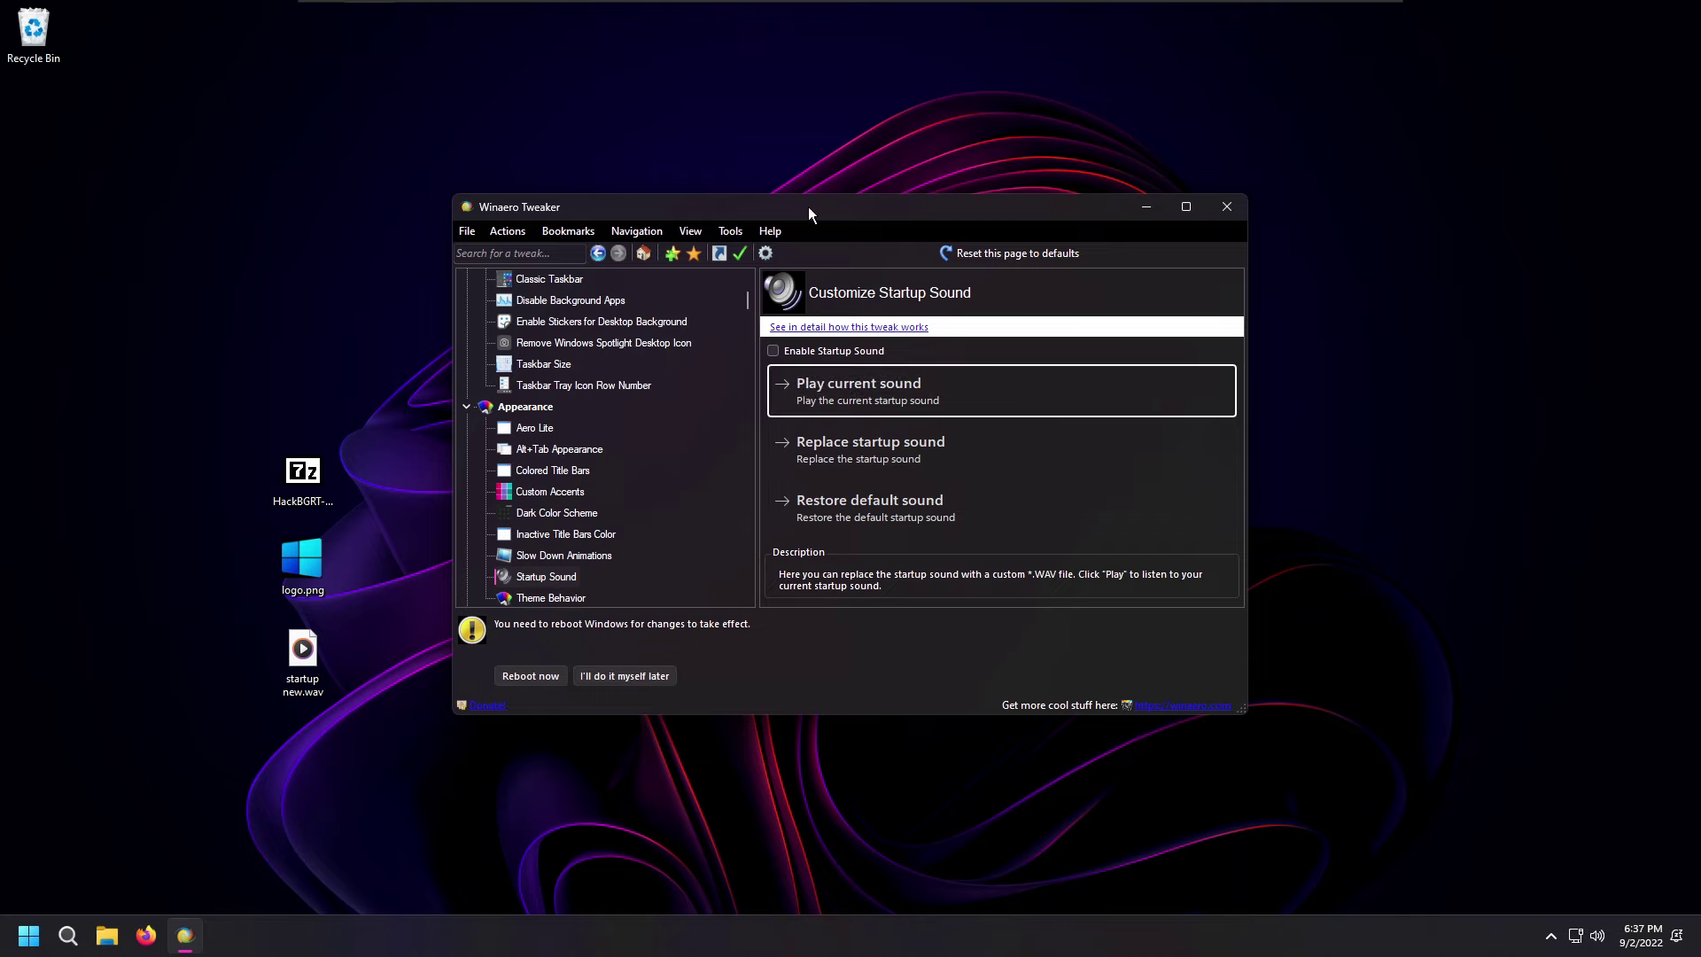
- Examine the Theme Behavior and advanced appearance tweaks, and the Behavior tweaks down to Disable MRT From Installing
click(550, 597)
scroll(550, 533, down, 5)
click(574, 533)
click(775, 353)
click(550, 555)
click(546, 533)
scroll(549, 531, down, 2)
click(567, 427)
click(576, 411)
scroll(615, 464, down, 1)
click(588, 447)
scroll(592, 496, down, 4)
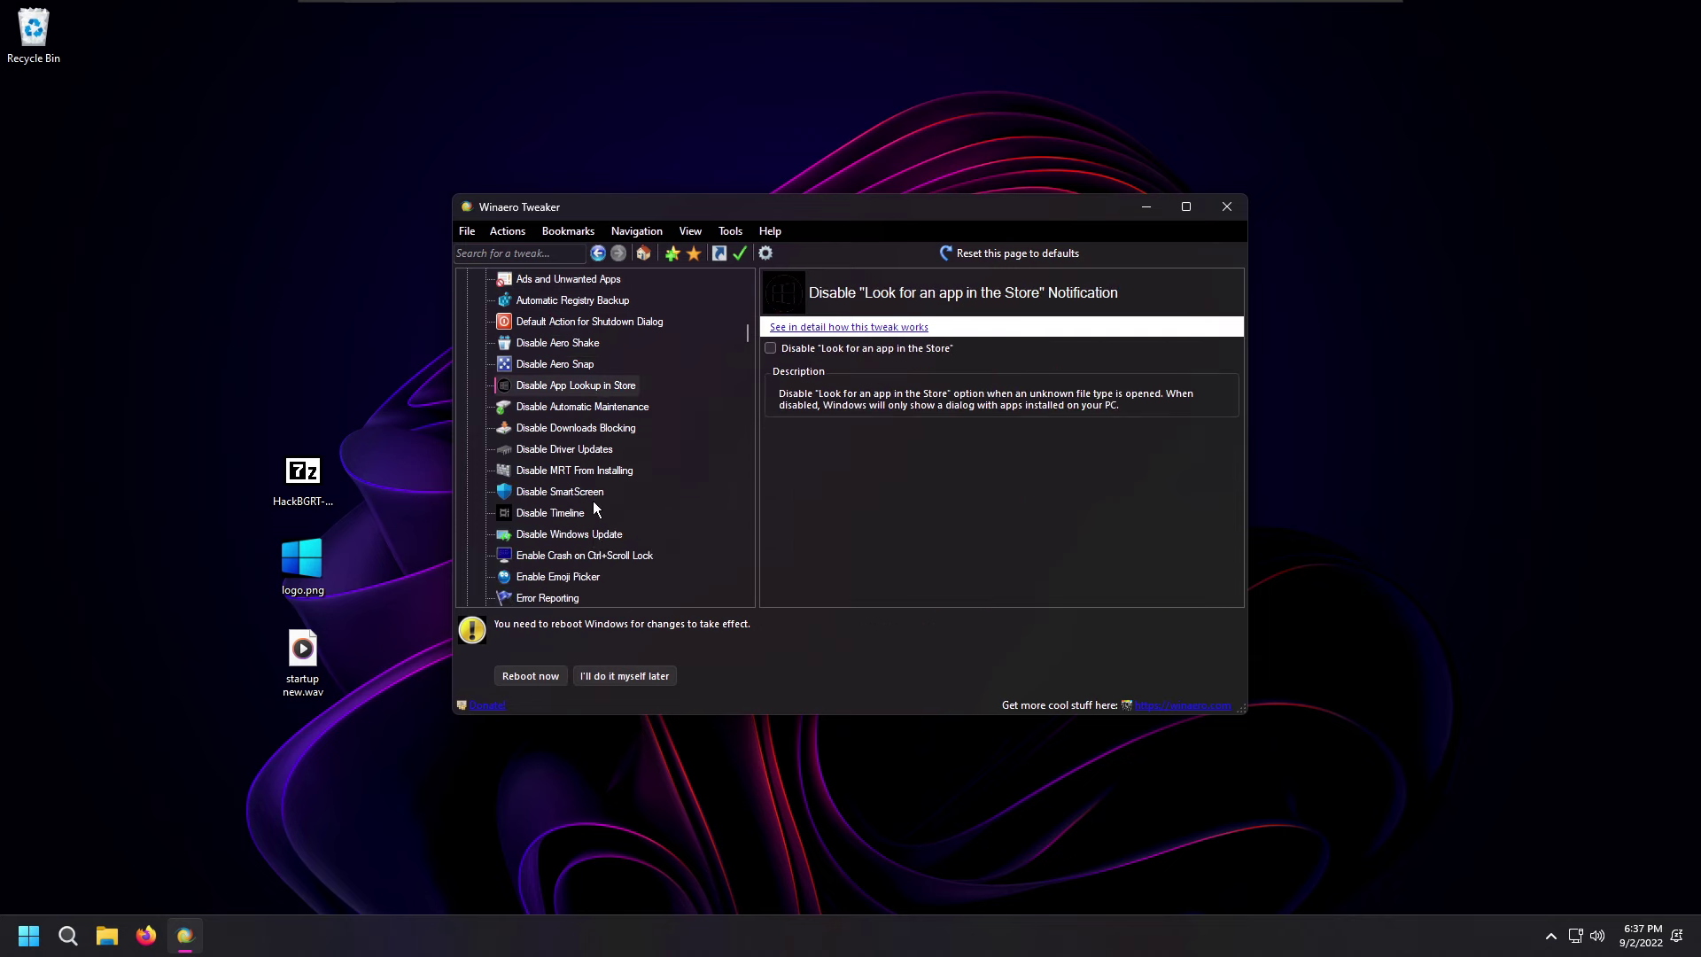
click(560, 280)
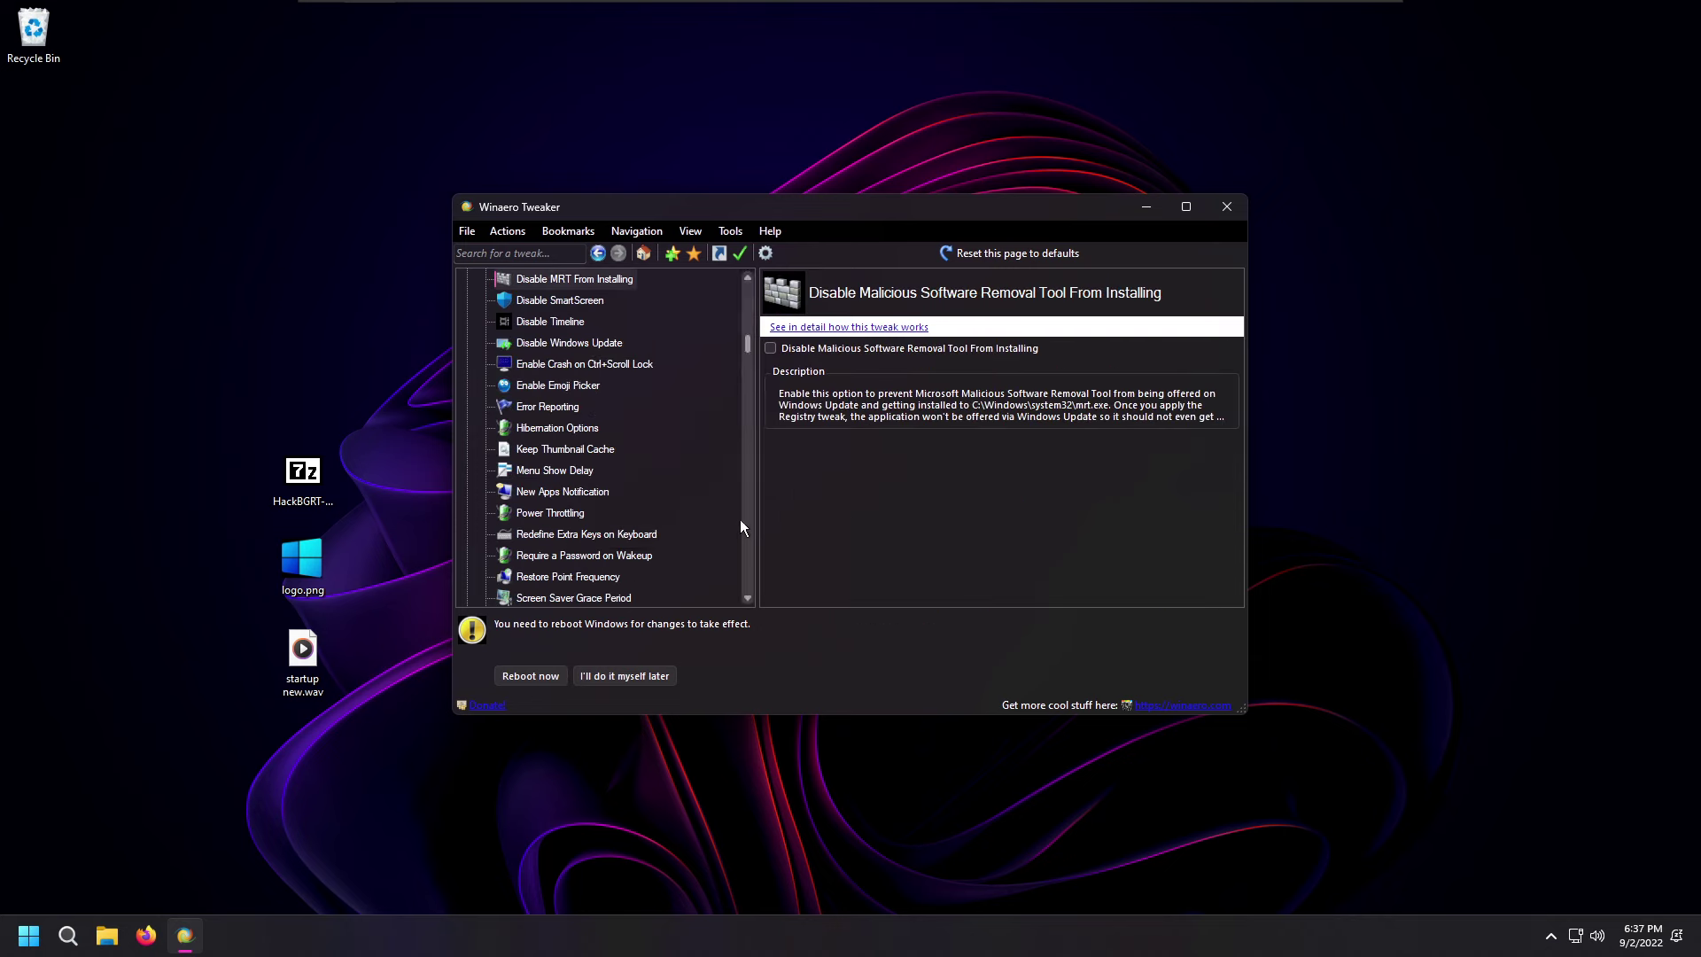
- Examine the remaining Behavior tweaks, including the BSOD details and the Print Screen key sound
click(567, 554)
scroll(569, 541, down, 1)
click(569, 554)
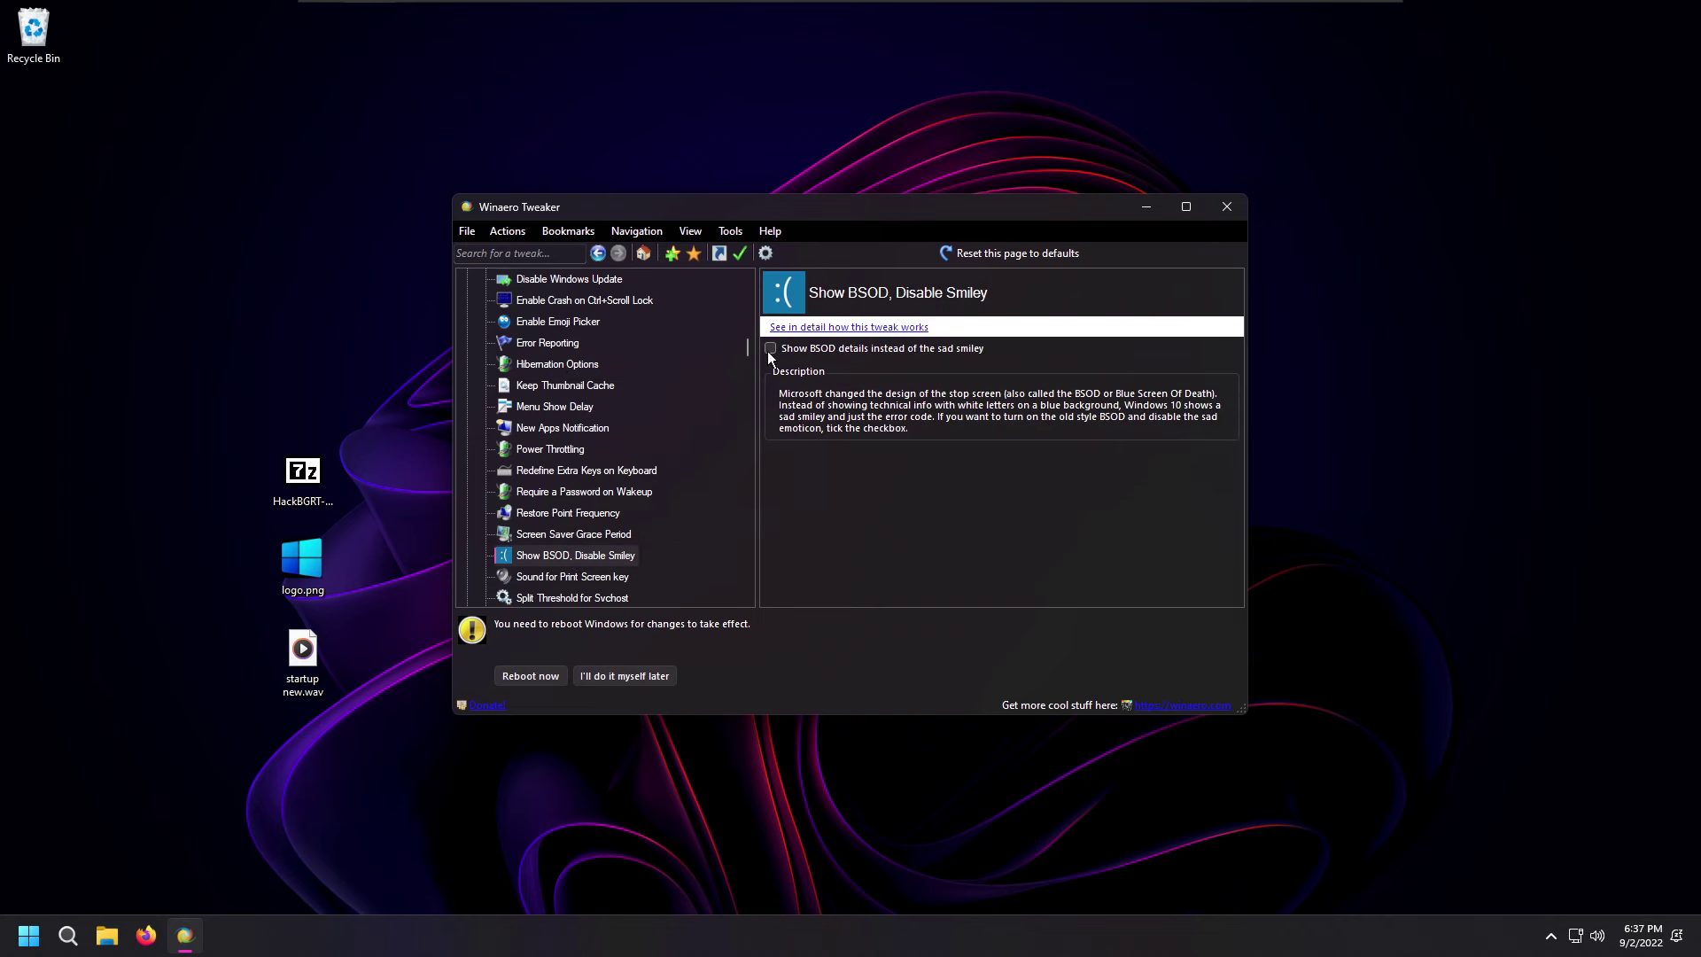
scroll(559, 527, down, 1)
click(556, 514)
scroll(567, 532, down, 1)
scroll(571, 534, down, 3)
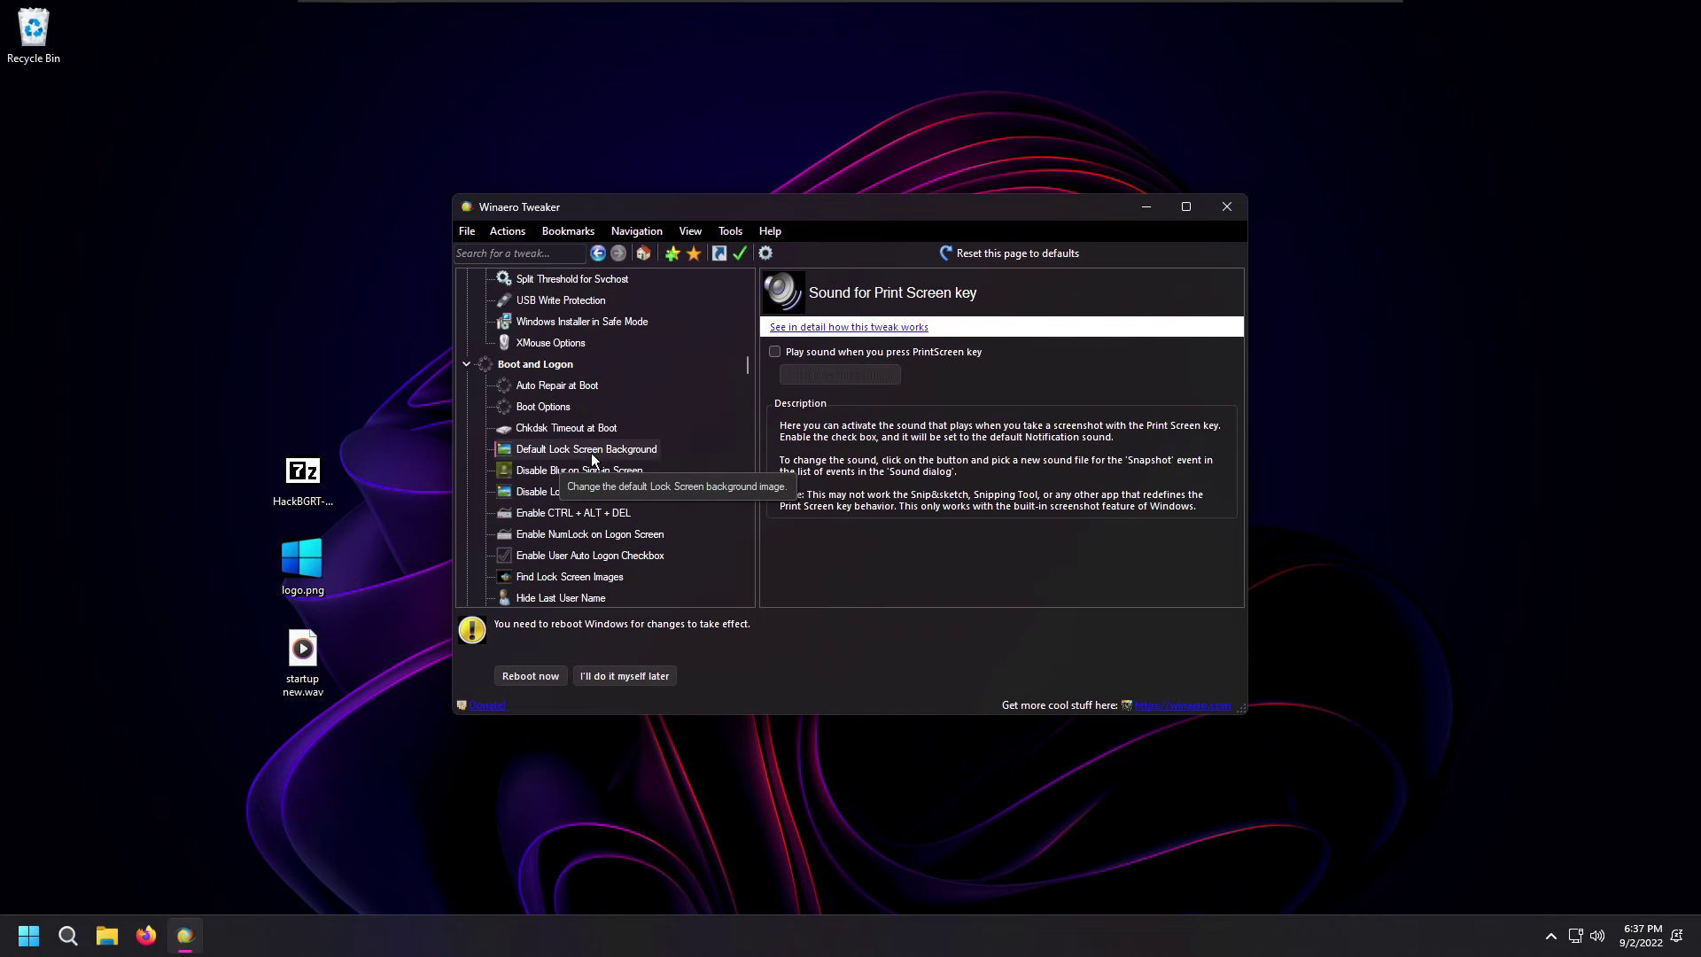
- Examine the Boot and Logon tweaks for the lock screen background and the sign-in screen blur
click(592, 450)
click(555, 493)
click(576, 470)
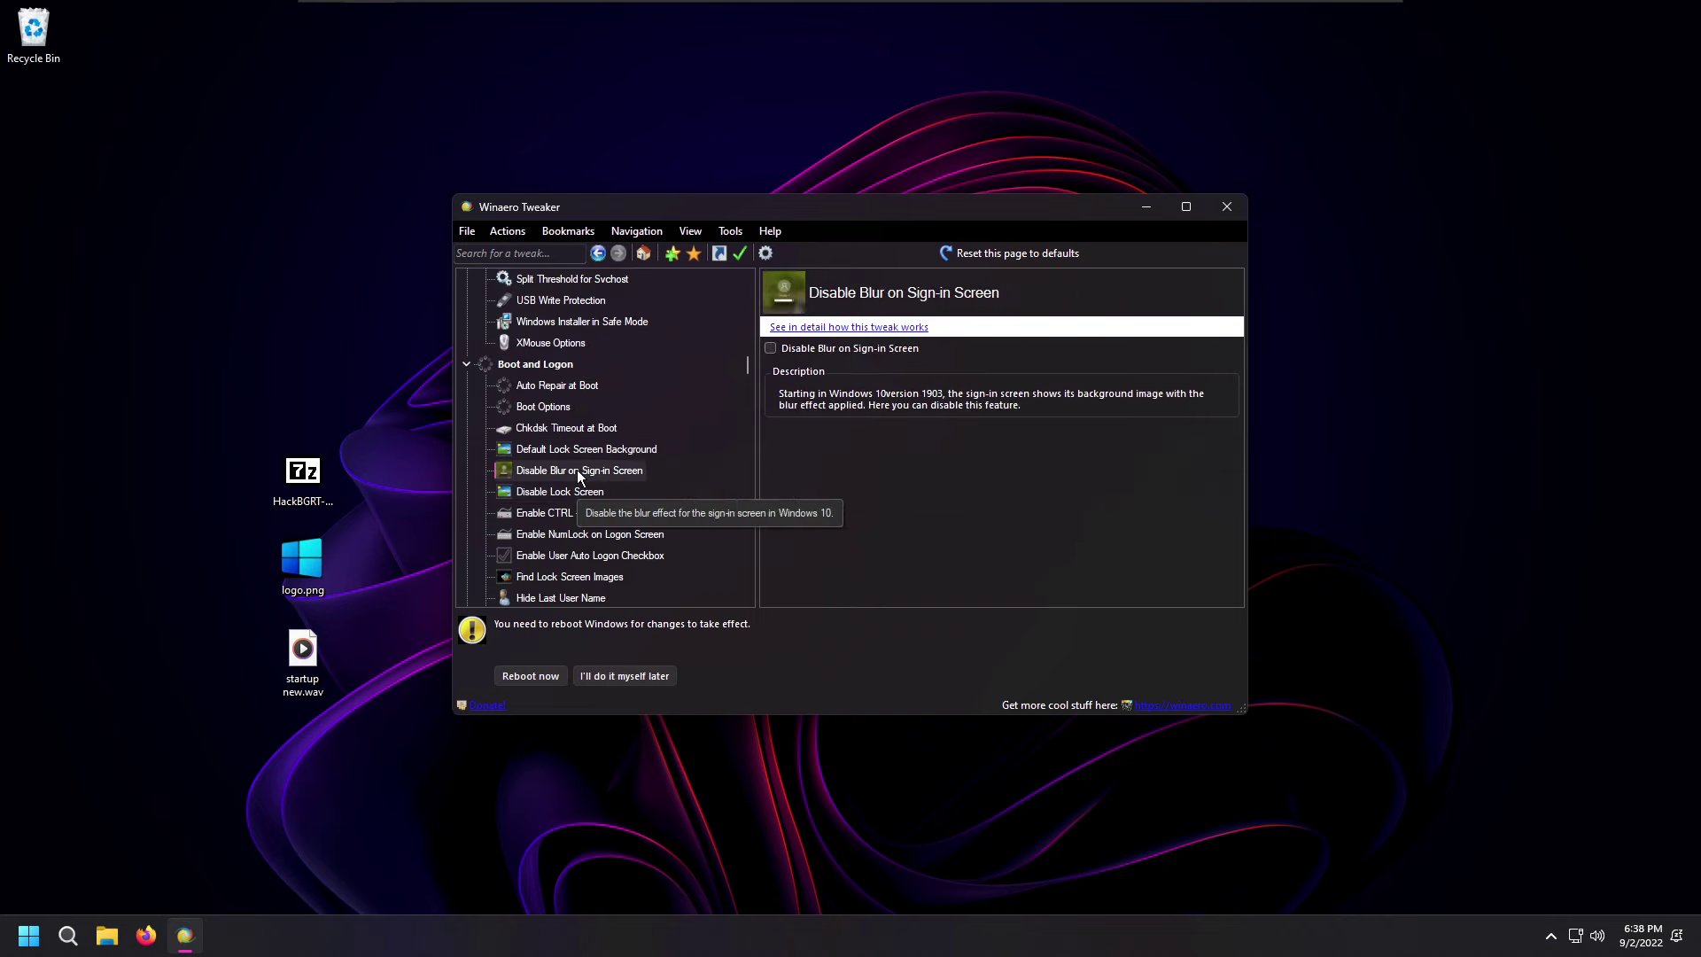
scroll(611, 523, down, 1)
click(571, 555)
scroll(570, 555, down, 1)
click(571, 555)
- Enable the increased taskbar transparency level and show the Windows version on the desktop
scroll(577, 574, down, 2)
click(577, 577)
scroll(580, 532, down, 6)
click(584, 513)
scroll(633, 489, down, 3)
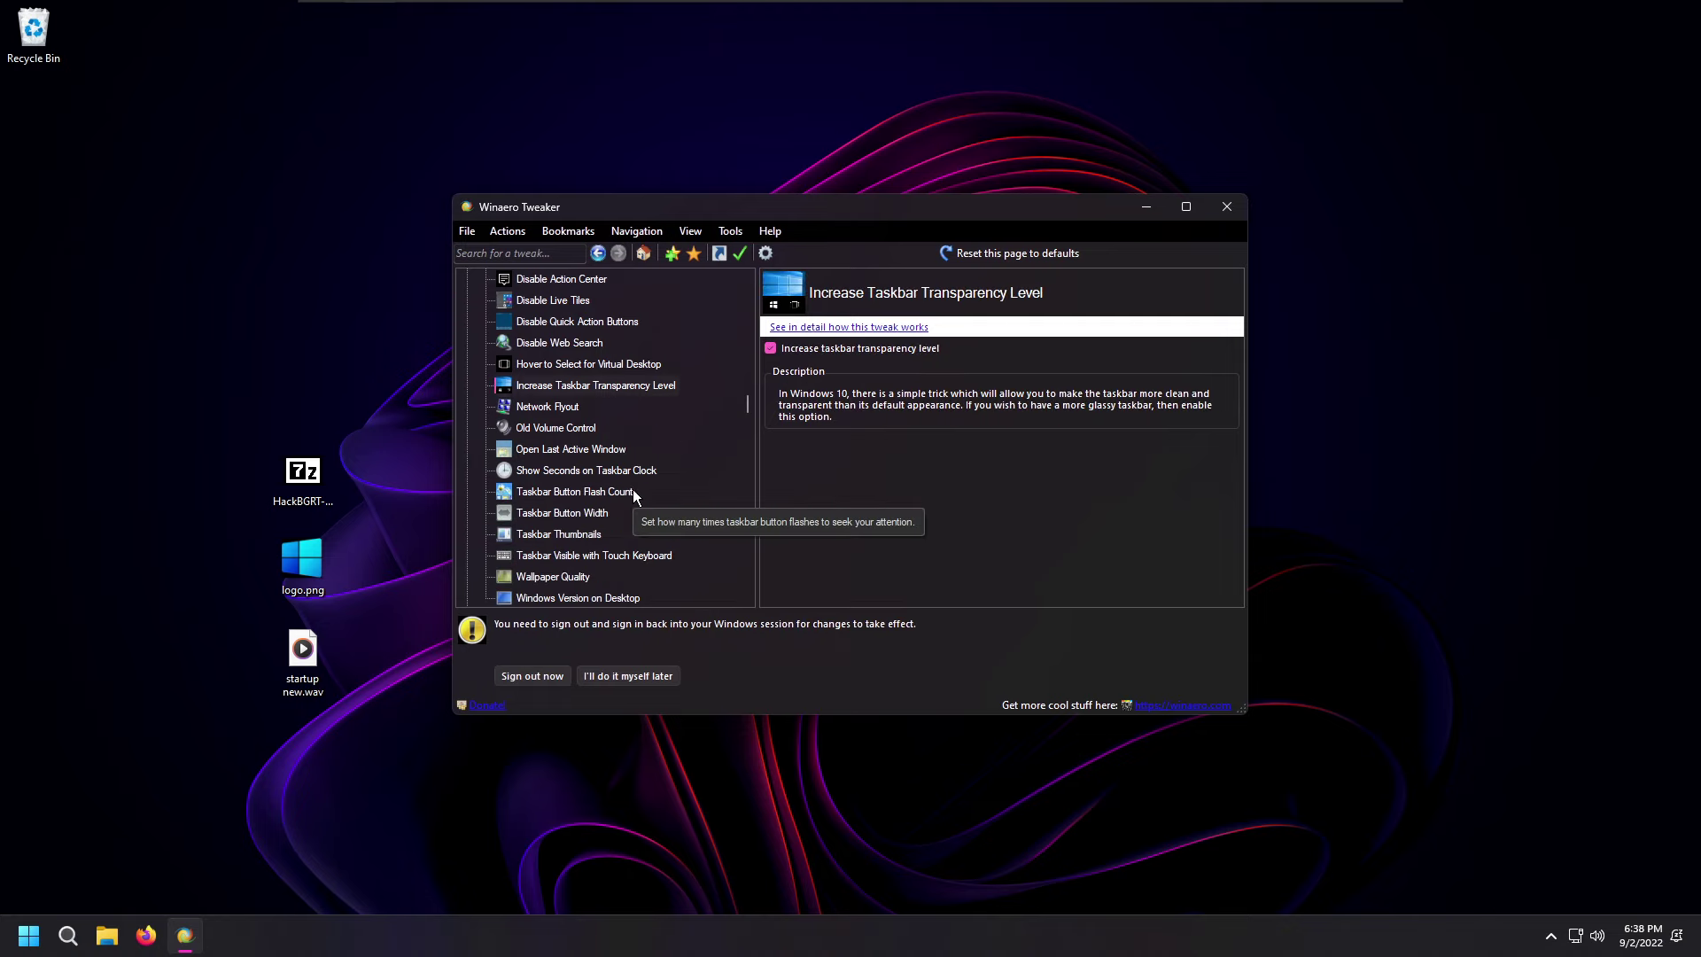
click(553, 512)
click(567, 535)
- Add Modern Personalization, Classic Personalization, Classic Color and Appearance, and Classic Desktop Background to the Control Panel
scroll(630, 465, down, 10)
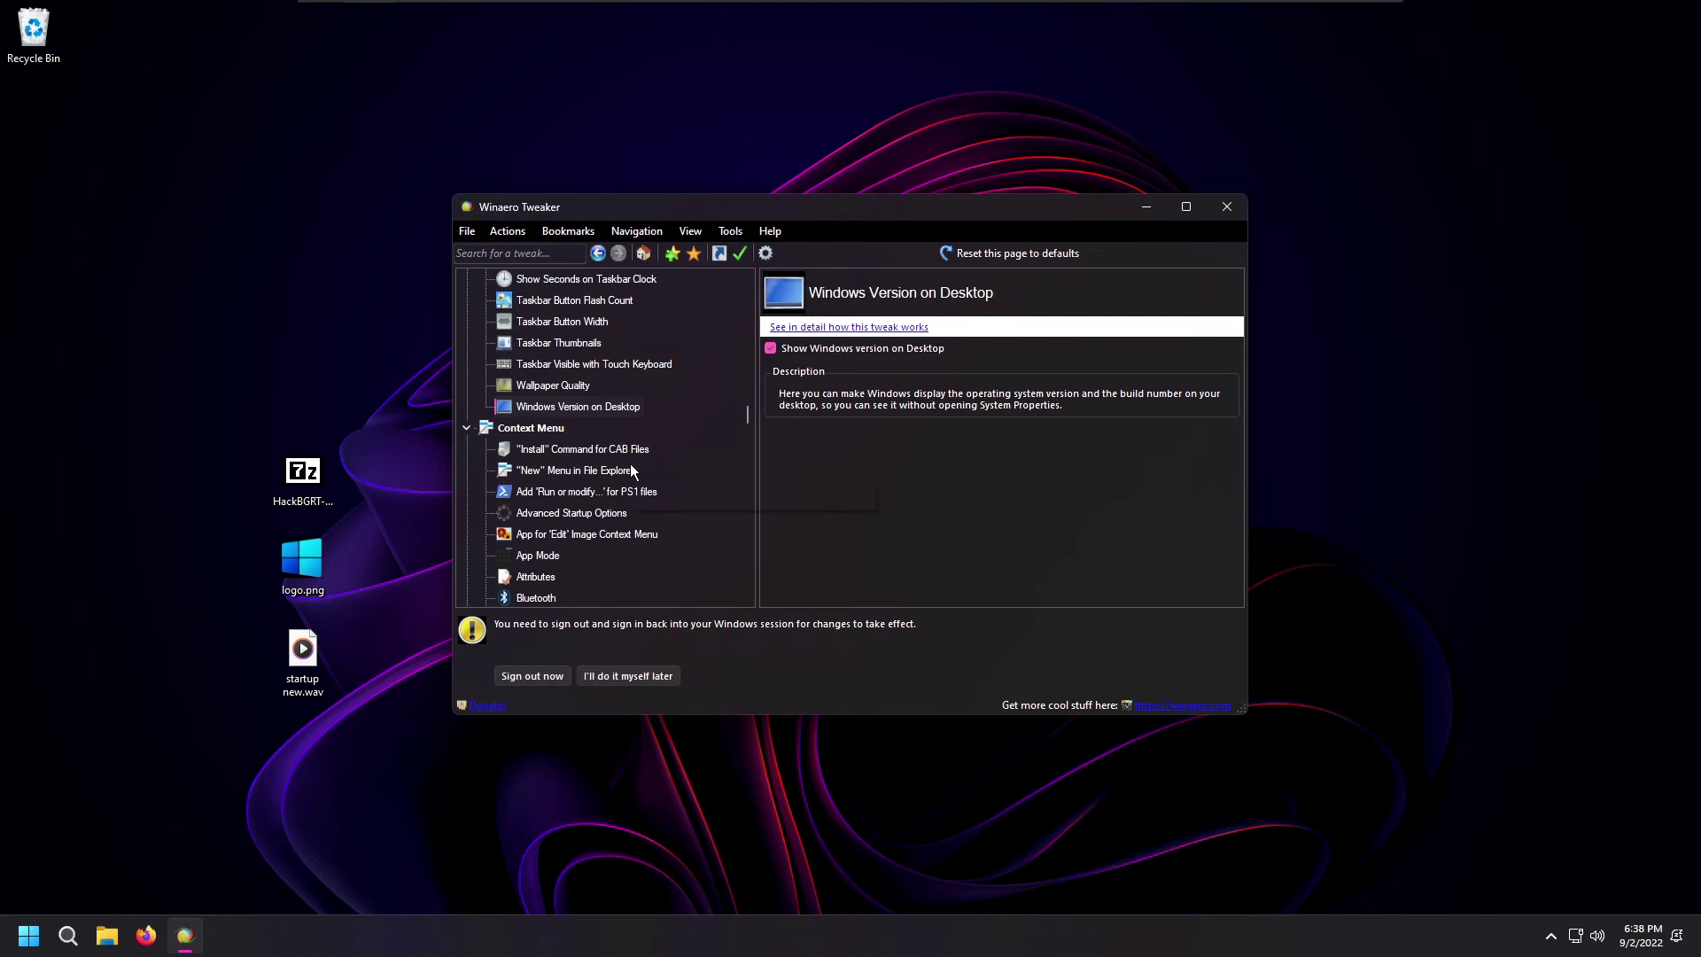
click(557, 406)
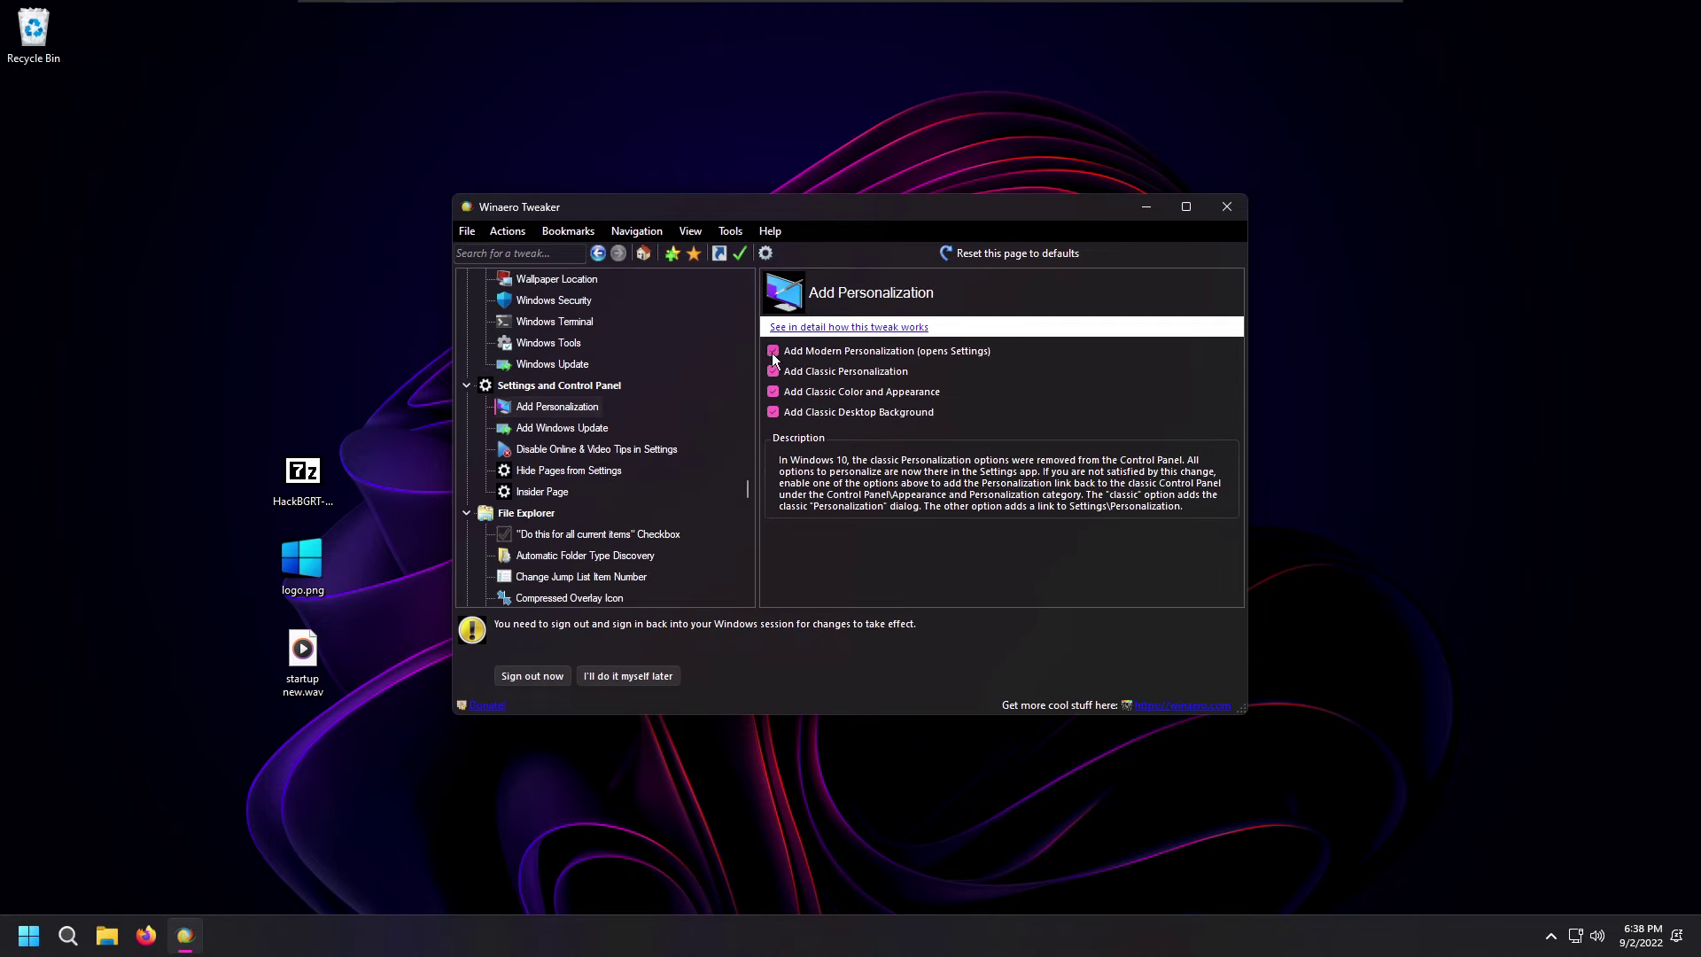
scroll(621, 460, down, 1)
- Among the File Explorer tweaks, customize the This PC folders by adding Desktop and Downloads
click(594, 471)
scroll(709, 443, down, 1)
click(583, 493)
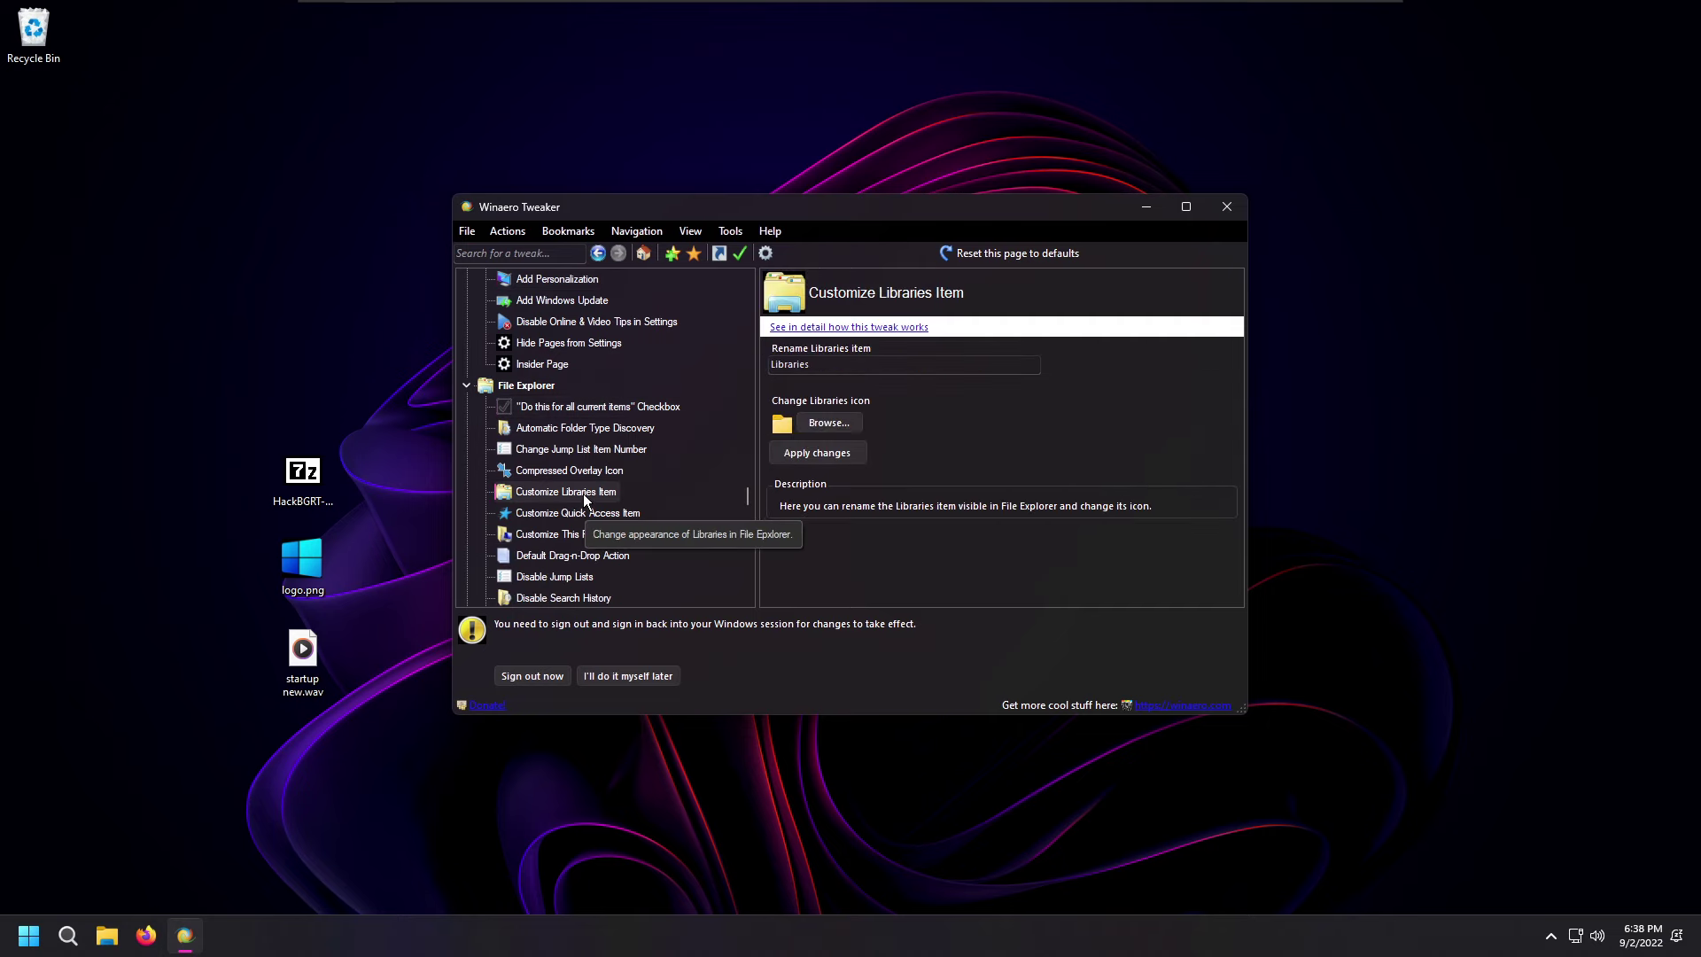
click(576, 534)
scroll(602, 523, down, 1)
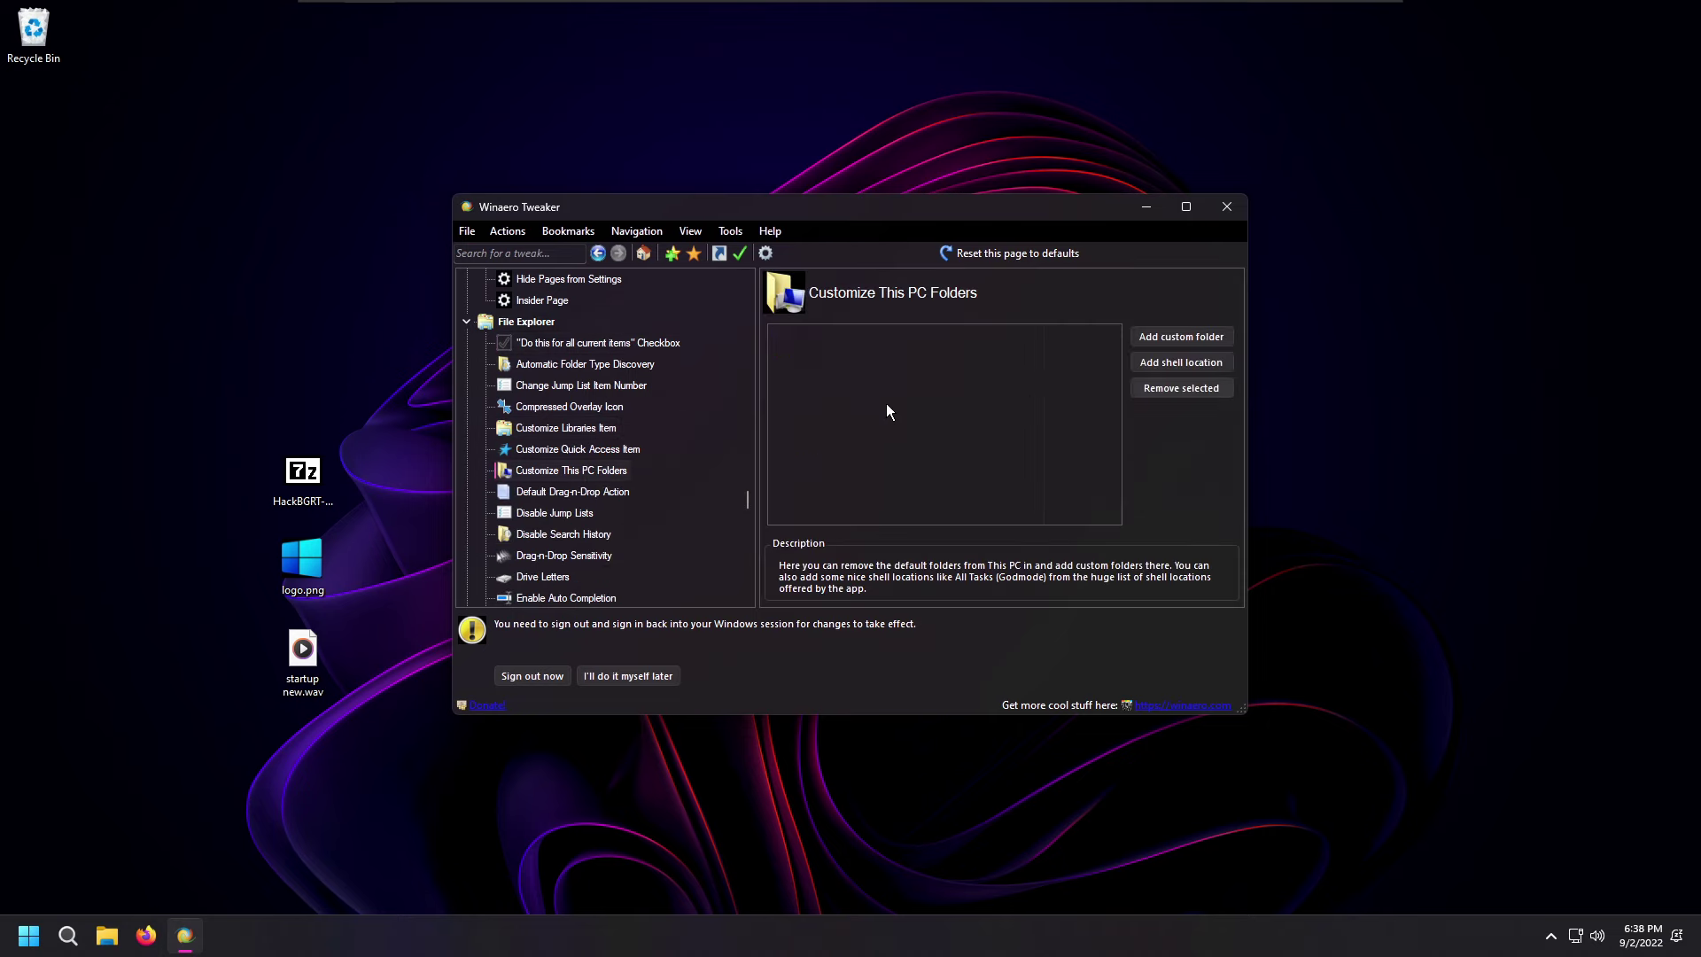
scroll(594, 514, down, 1)
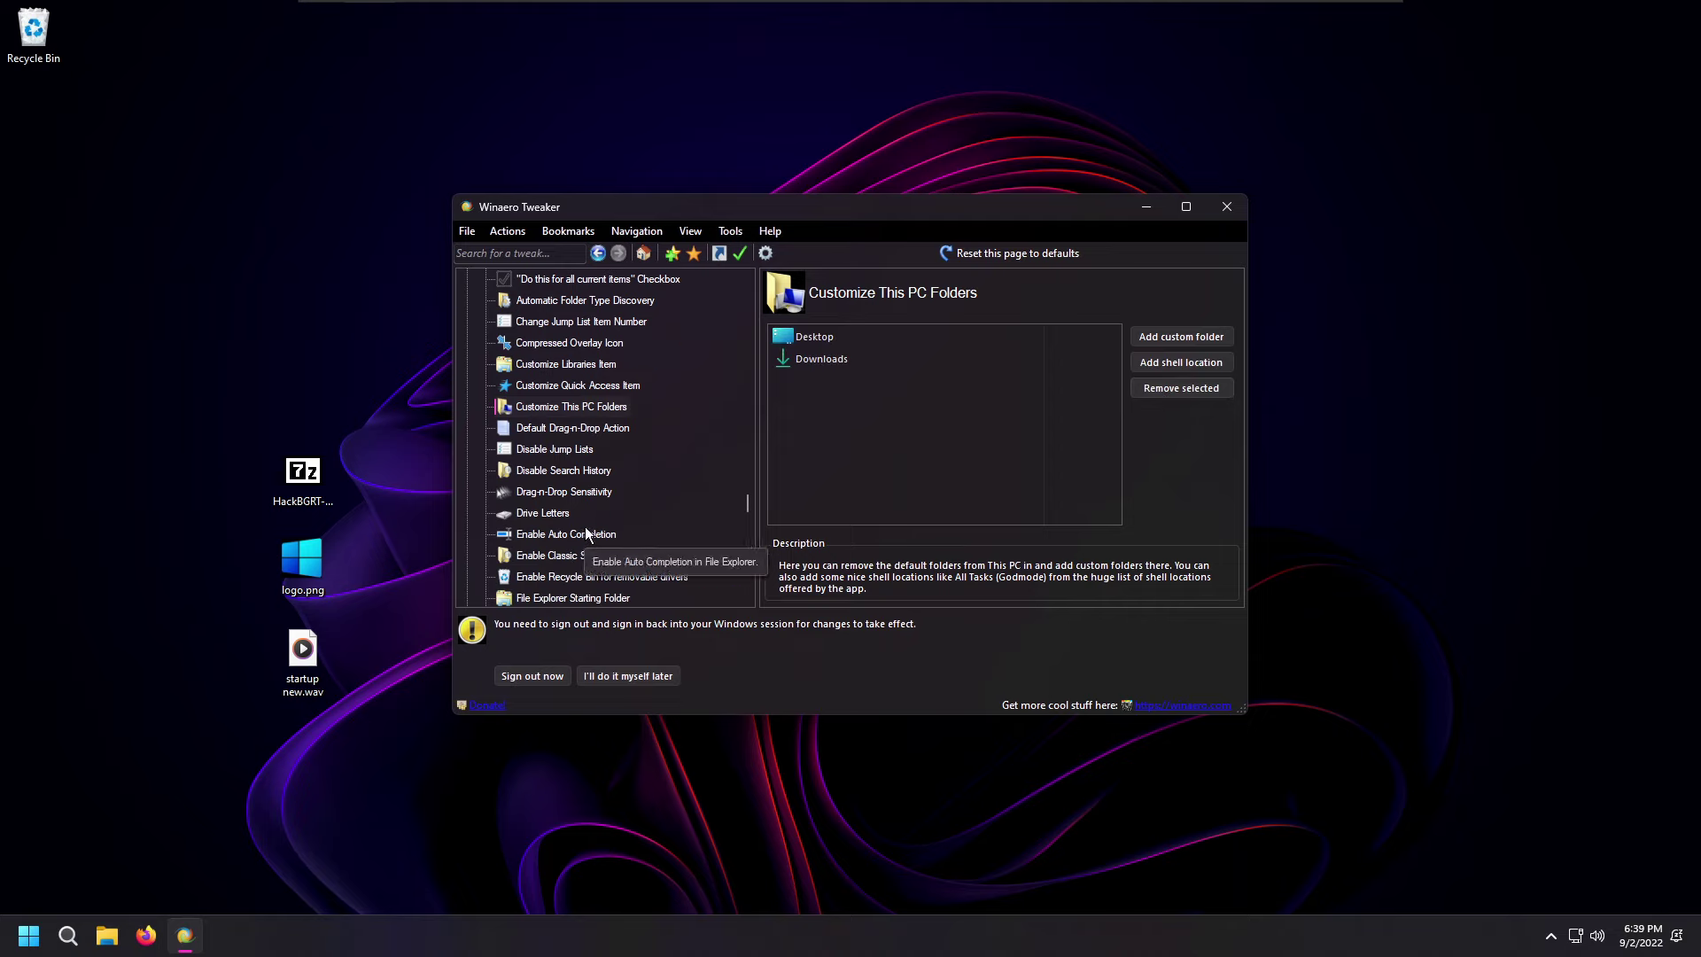
- Examine the remaining File Explorer tweaks and the network tweaks, including Administrative Shares
scroll(580, 488, down, 2)
click(575, 454)
scroll(576, 454, down, 2)
scroll(571, 443, down, 2)
click(566, 435)
scroll(560, 514, down, 3)
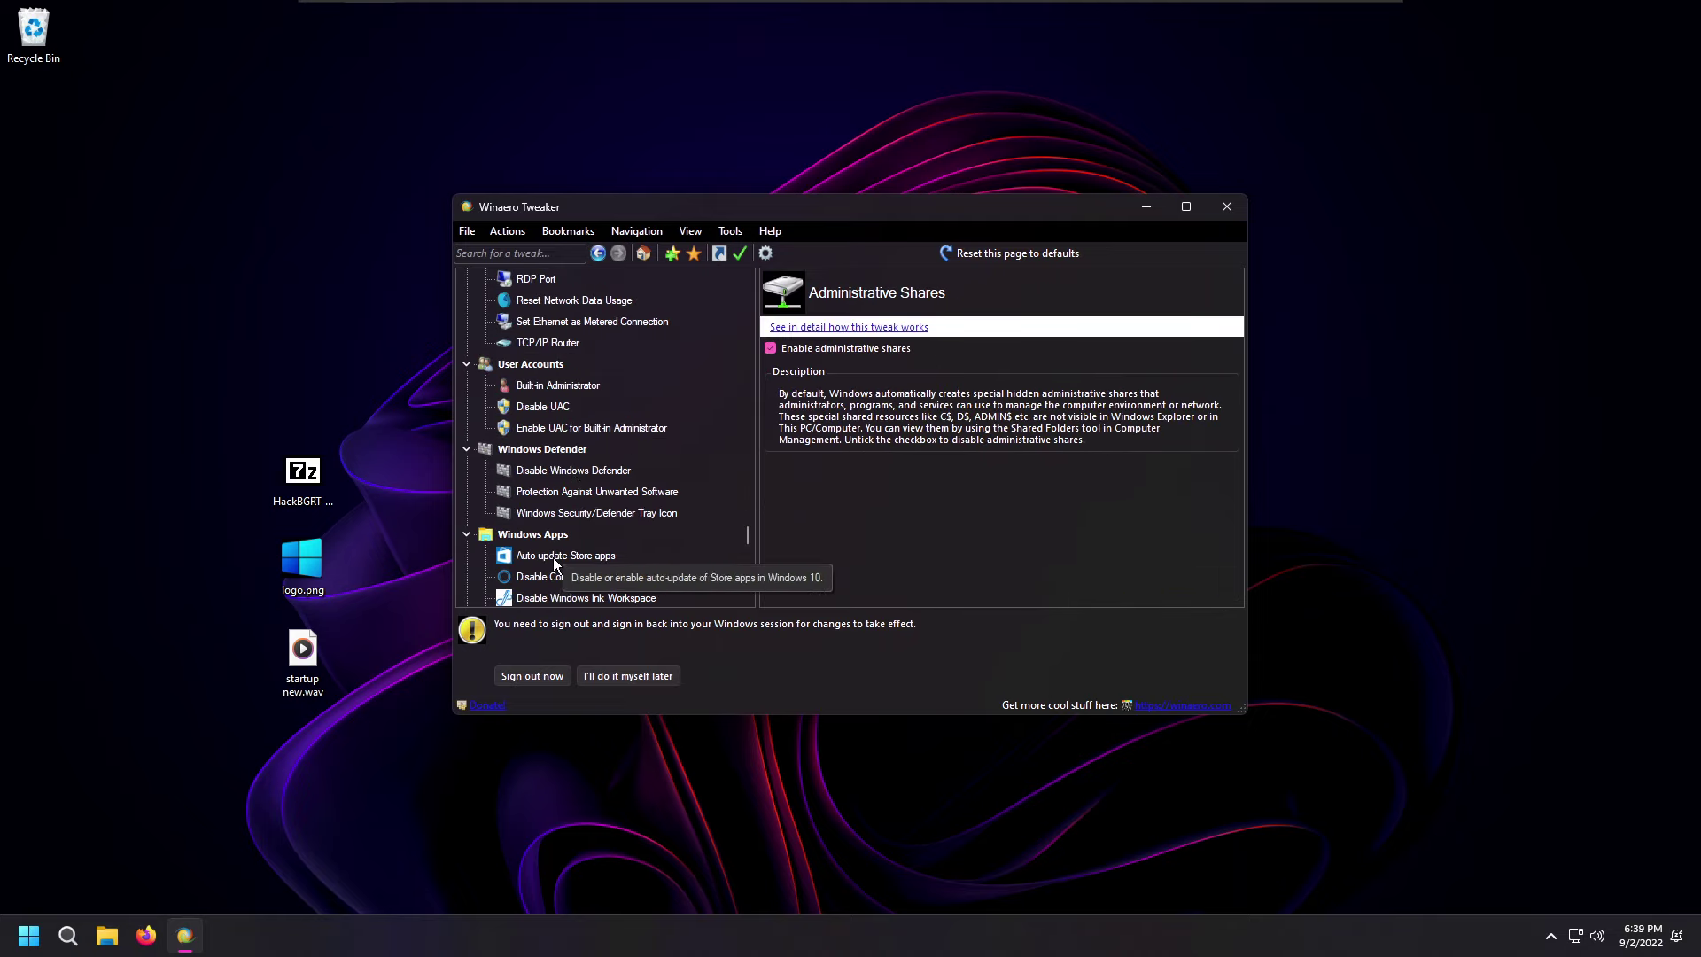
- Go through the Windows Defender and Windows Apps tweaks down to the Privacy section
click(558, 472)
click(569, 493)
click(566, 508)
scroll(567, 505, down, 1)
click(565, 492)
click(566, 512)
key(Down)
scroll(606, 437, down, 3)
- Disable Telemetry and Data Collection in the Privacy tweaks and continue to the Shortcuts section
click(558, 533)
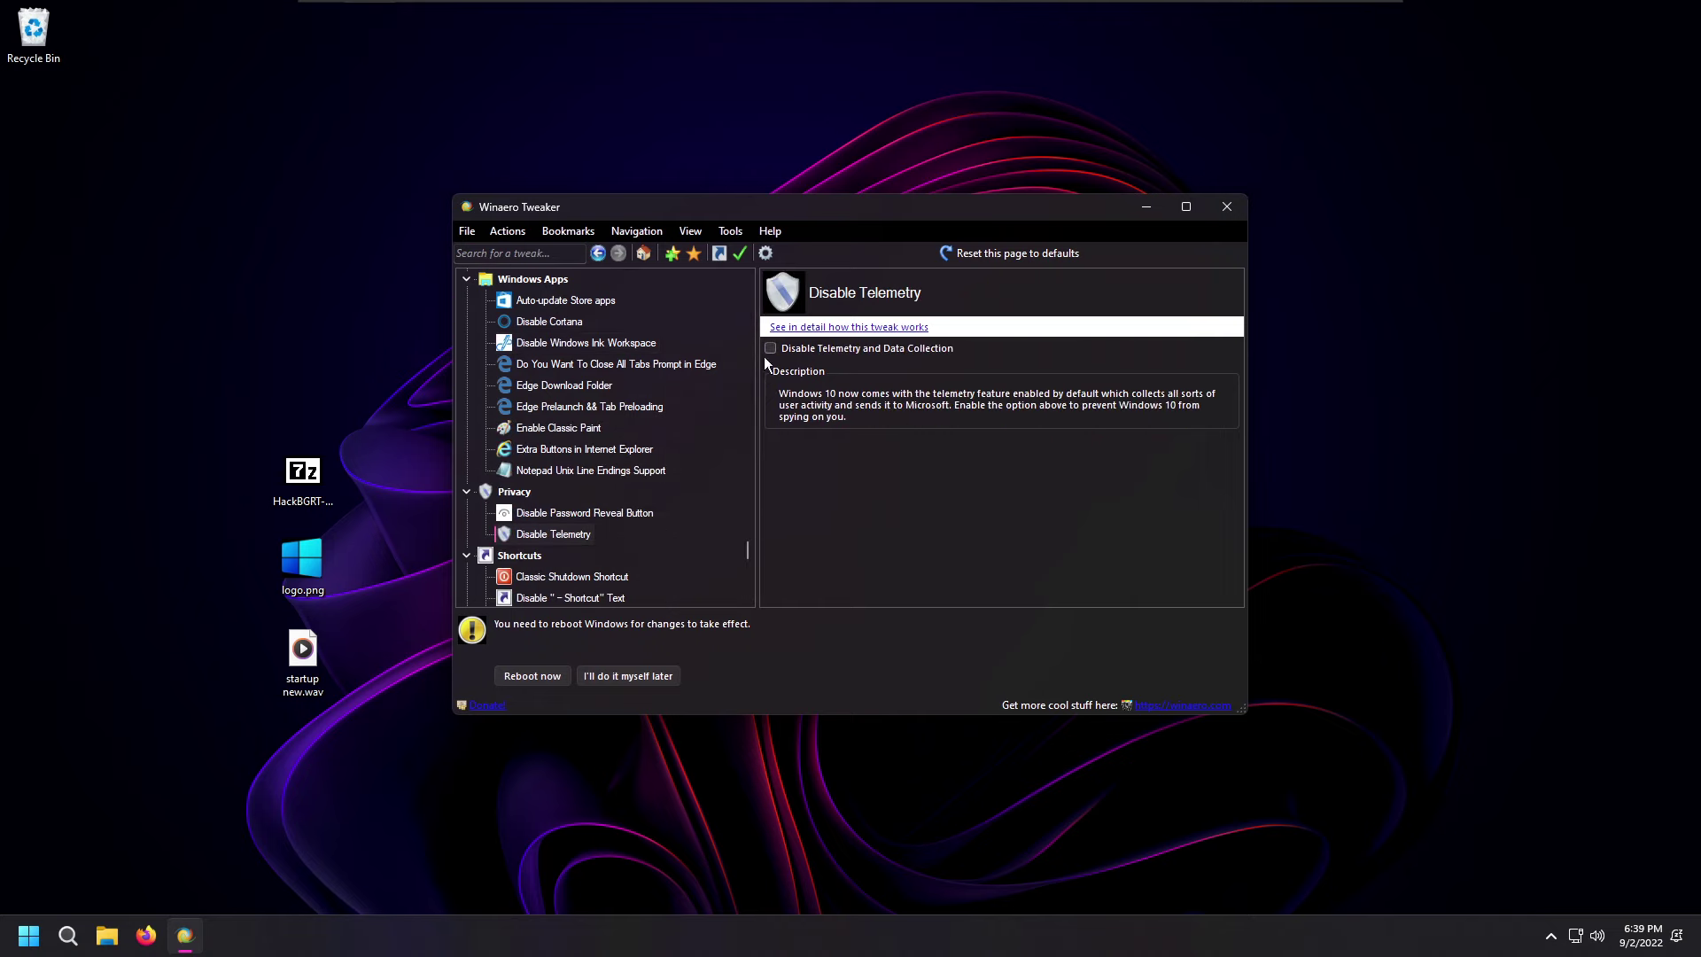
click(772, 349)
scroll(618, 507, down, 2)
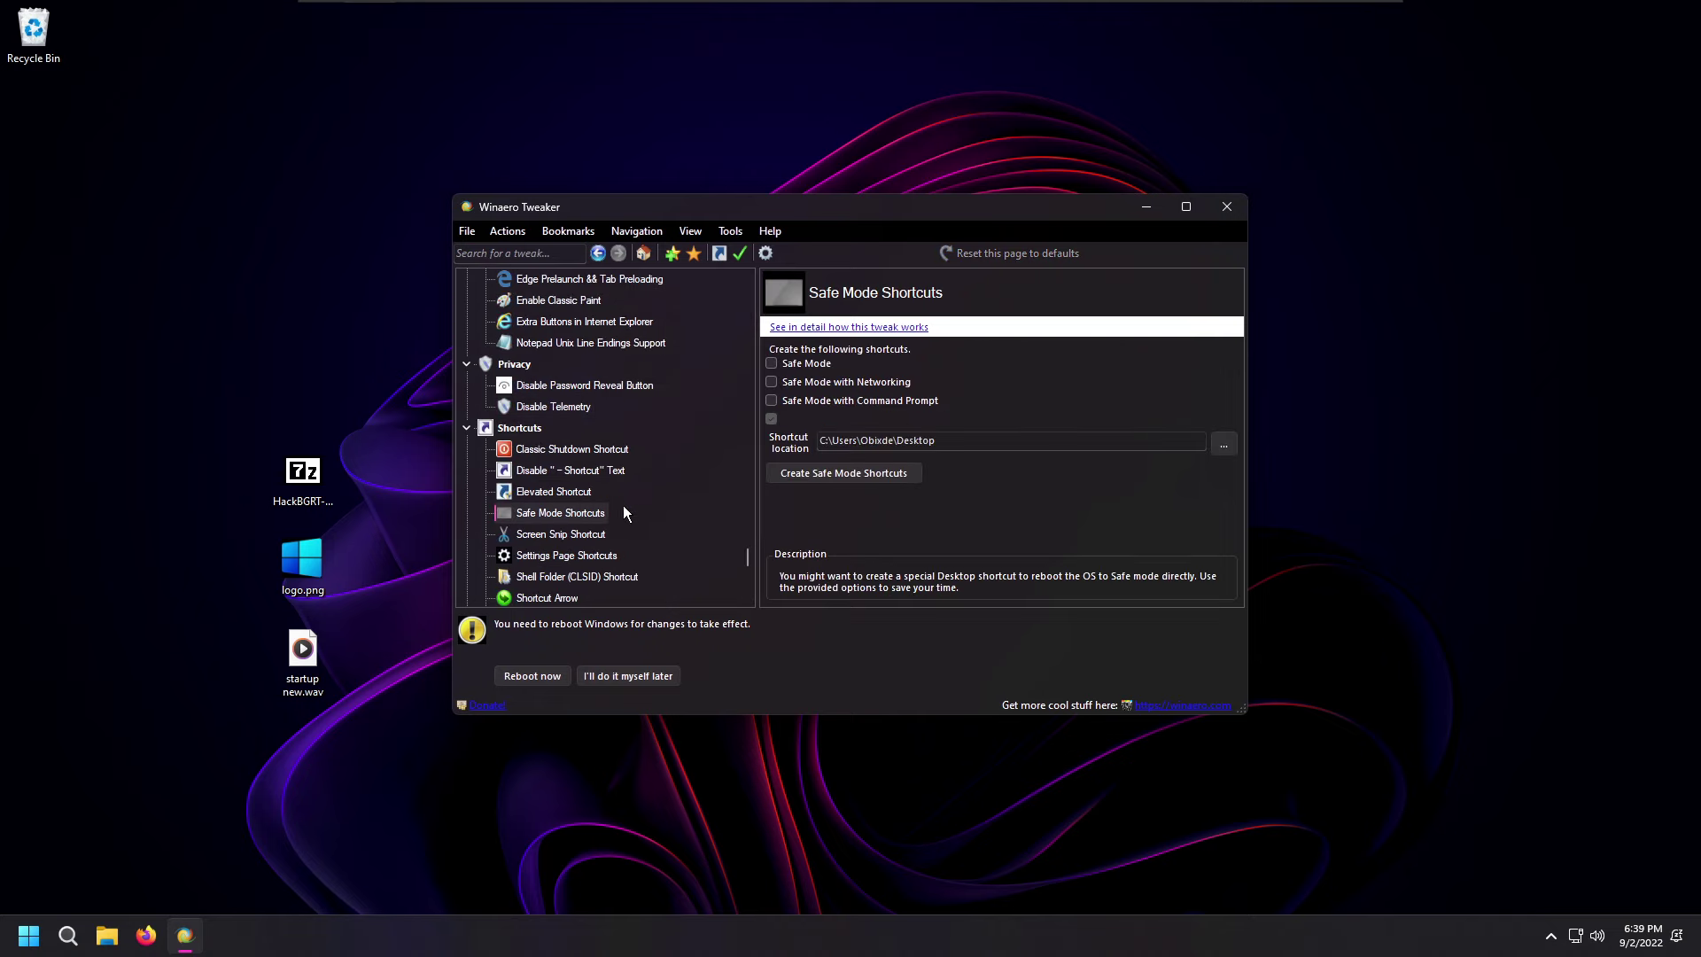
- Activate Windows Photo Viewer from the Get Classic Apps tweaks and open its default file type settings
scroll(572, 494, down, 6)
scroll(594, 461, down, 2)
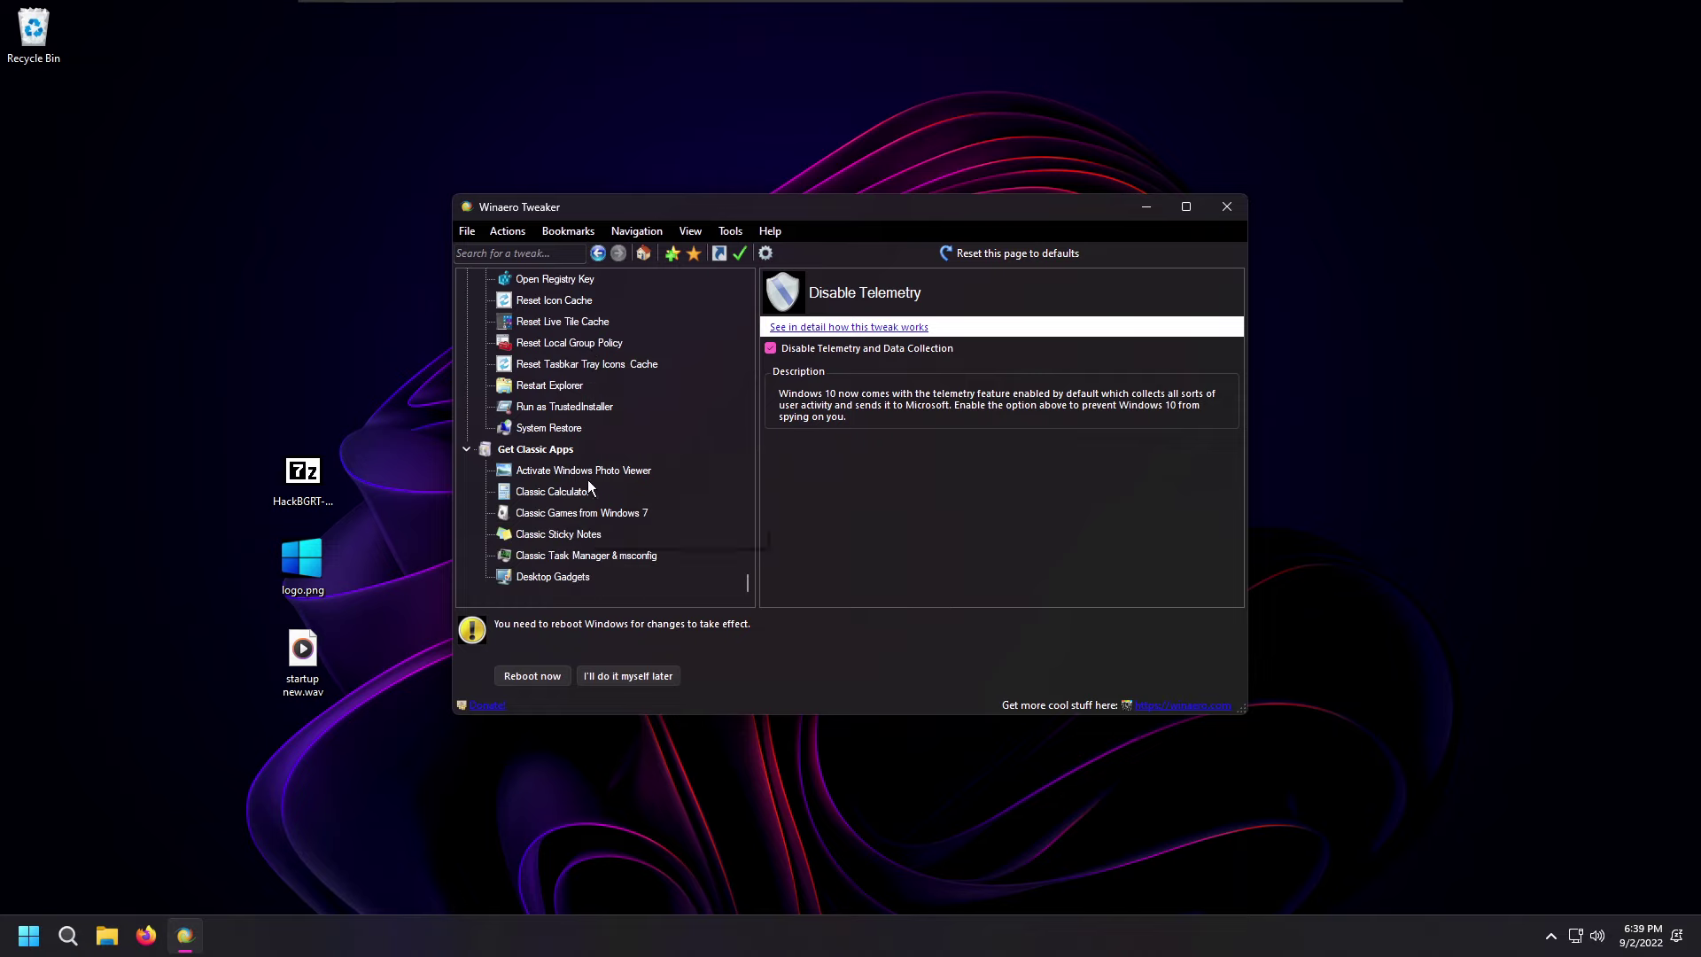
click(588, 473)
click(823, 381)
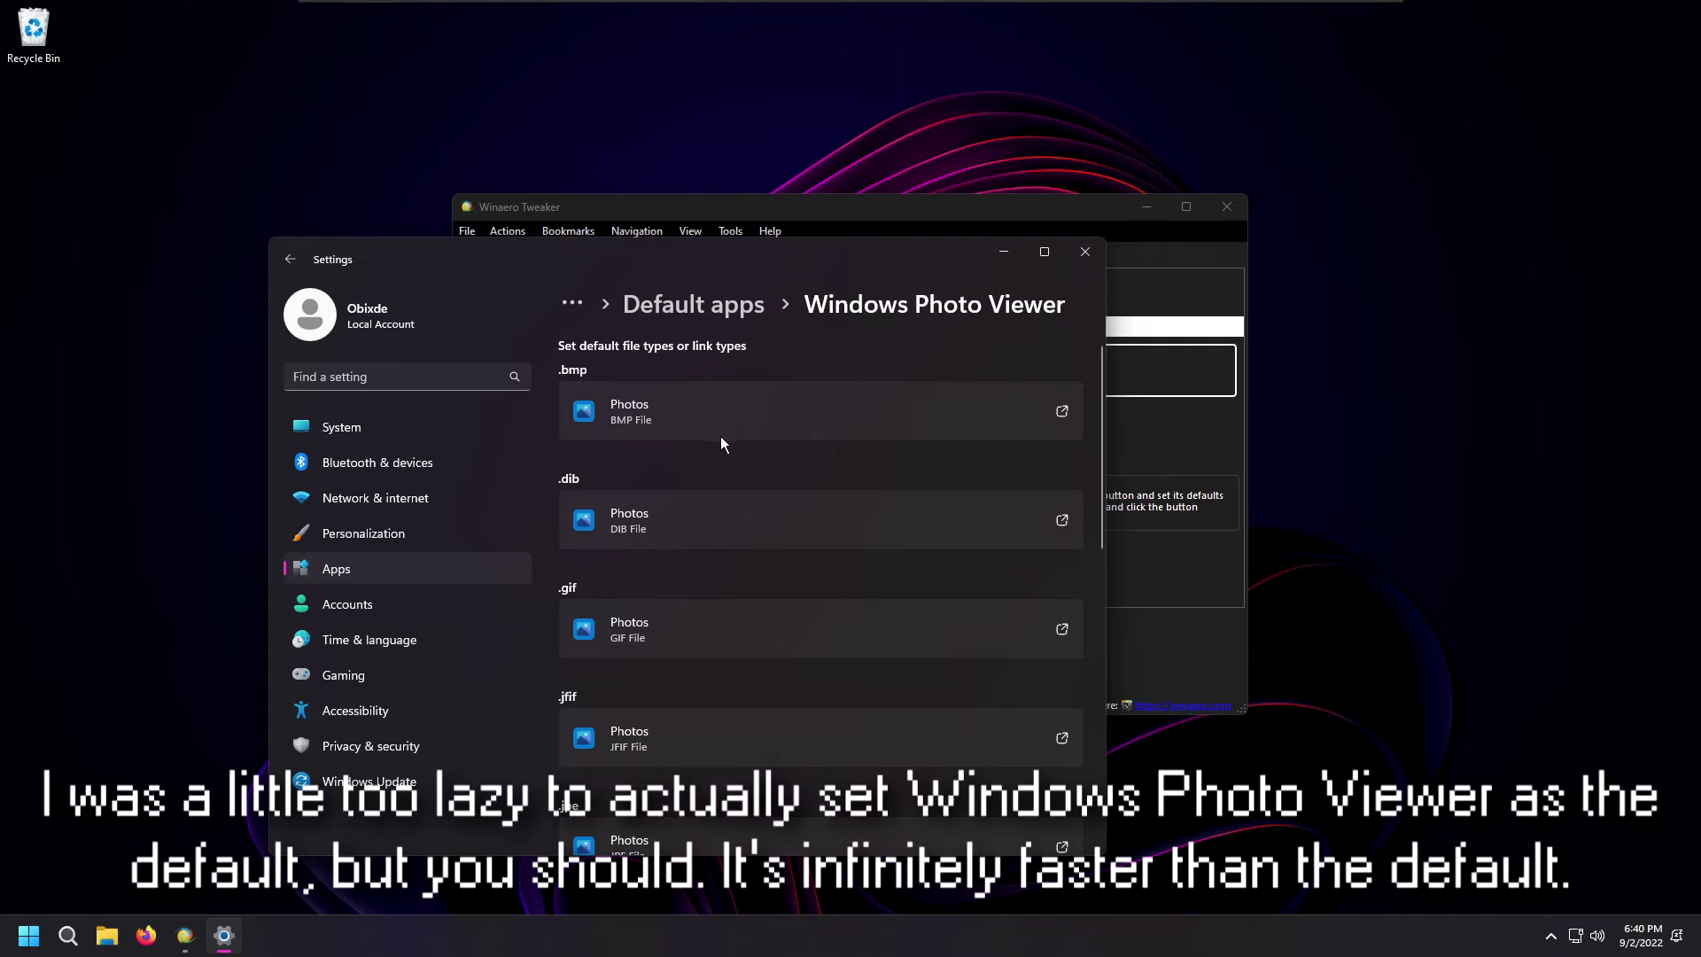
- Look through the Default apps list and Windows Photo Viewer's file type settings, and close Winaero Tweaker
click(699, 325)
scroll(712, 597, down, 5)
scroll(727, 647, down, 15)
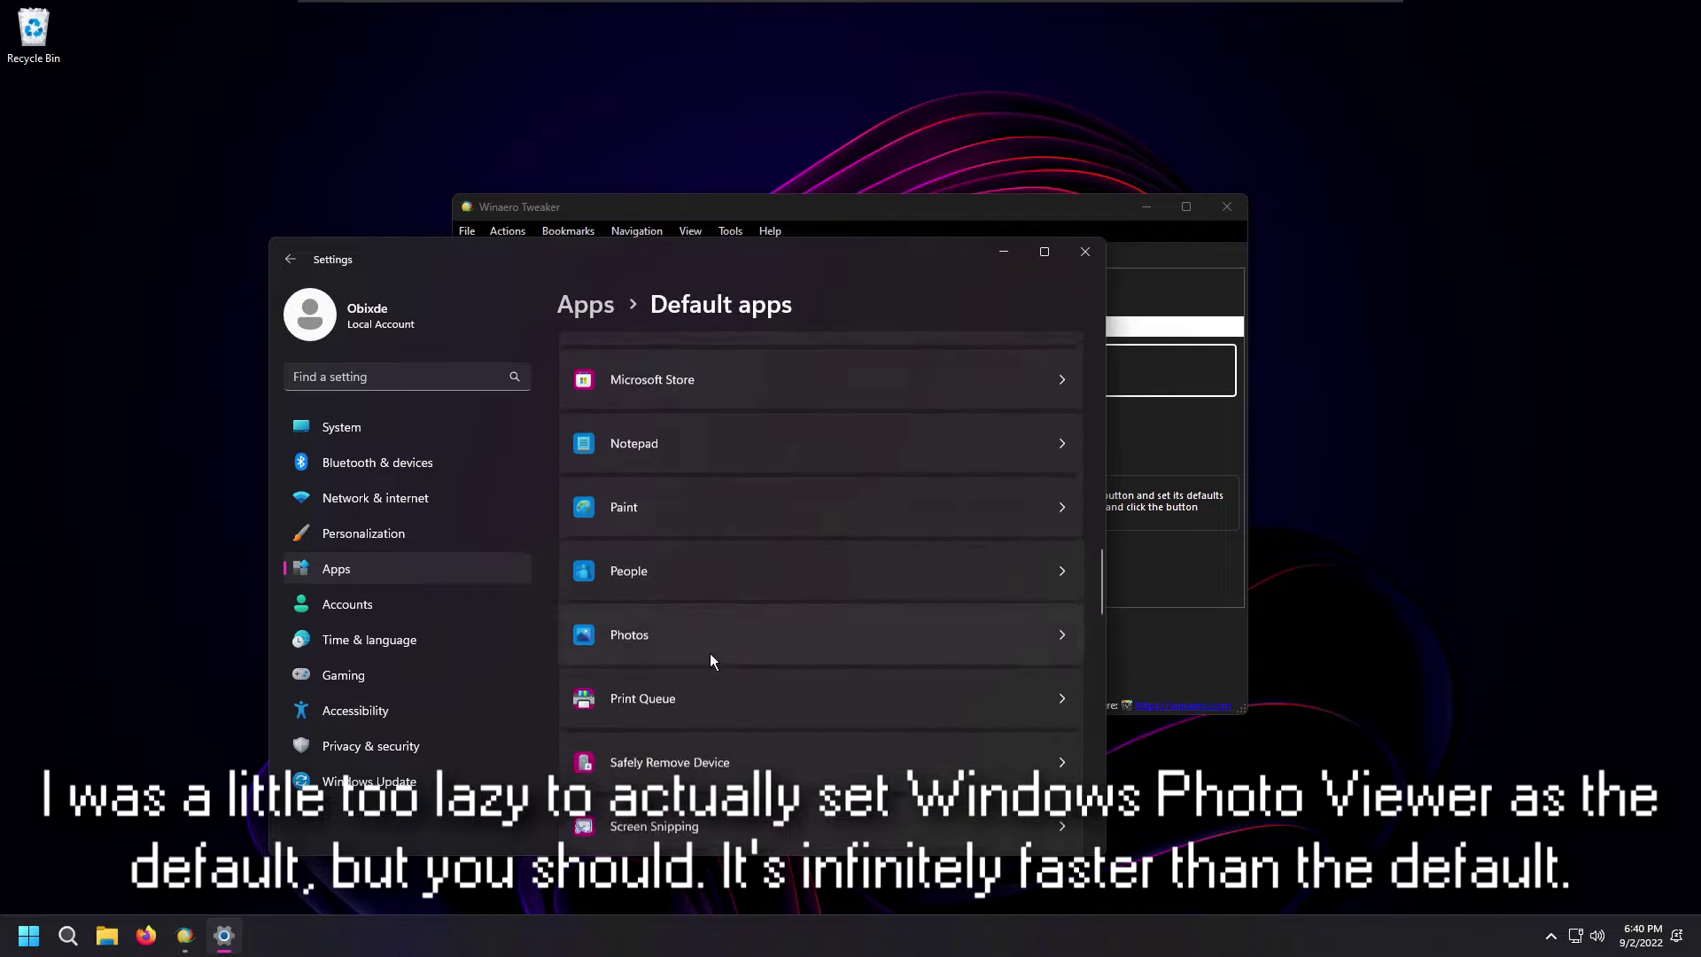
click(702, 598)
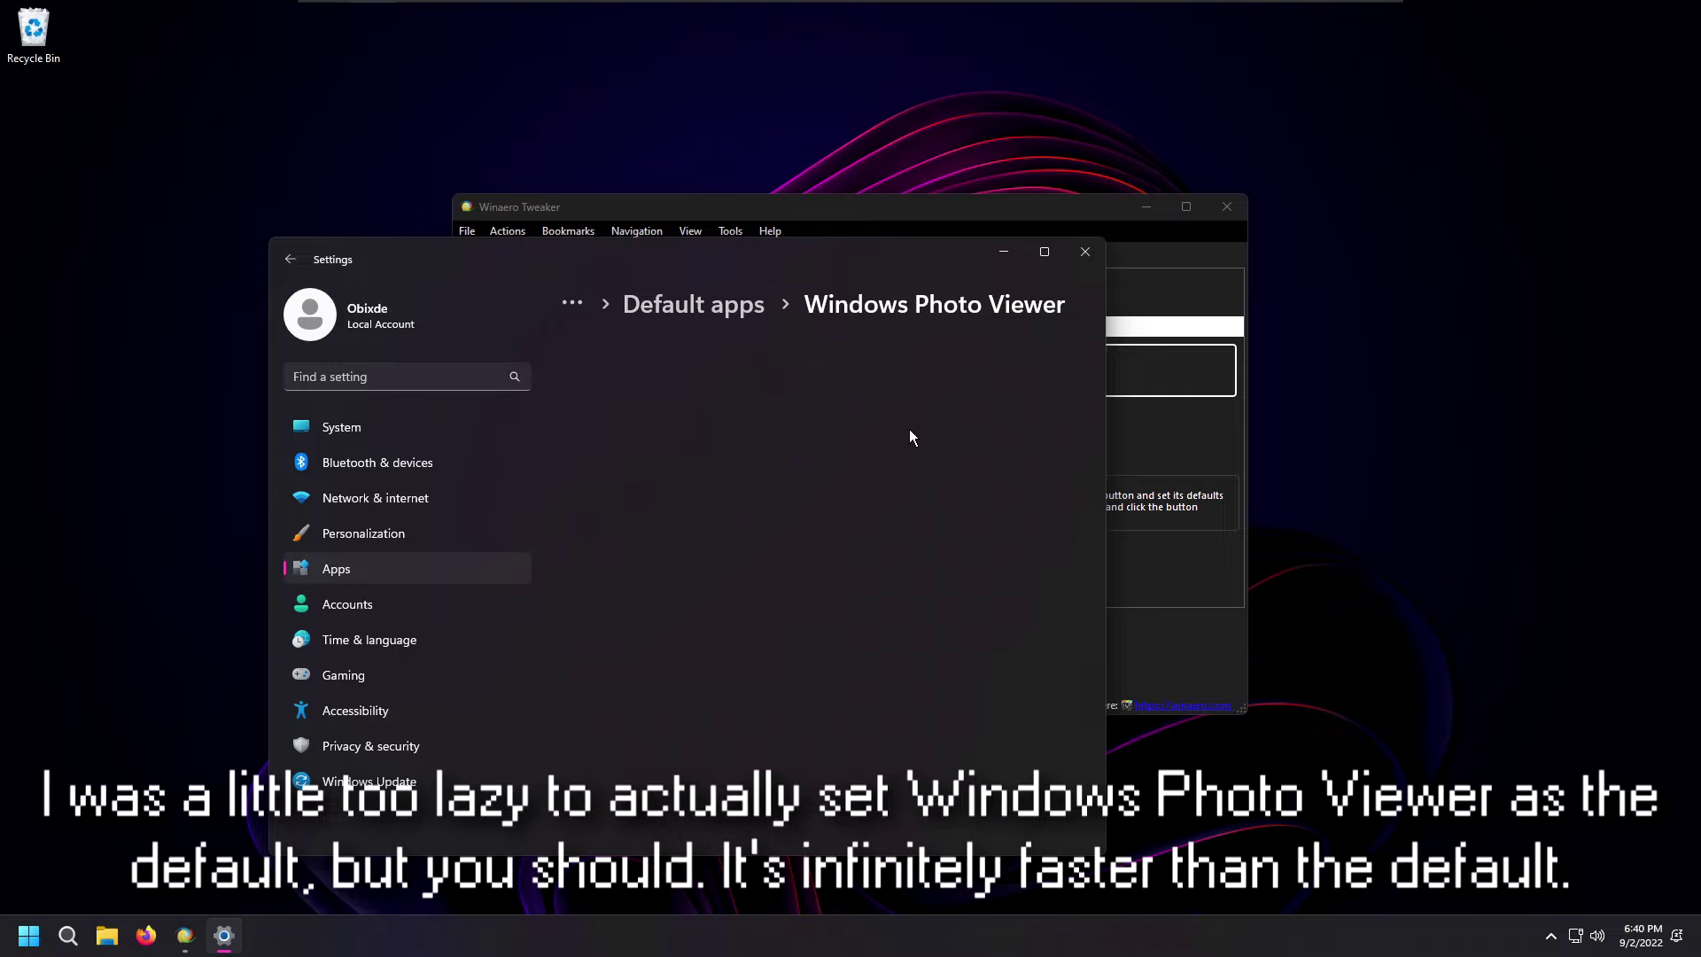
click(1226, 207)
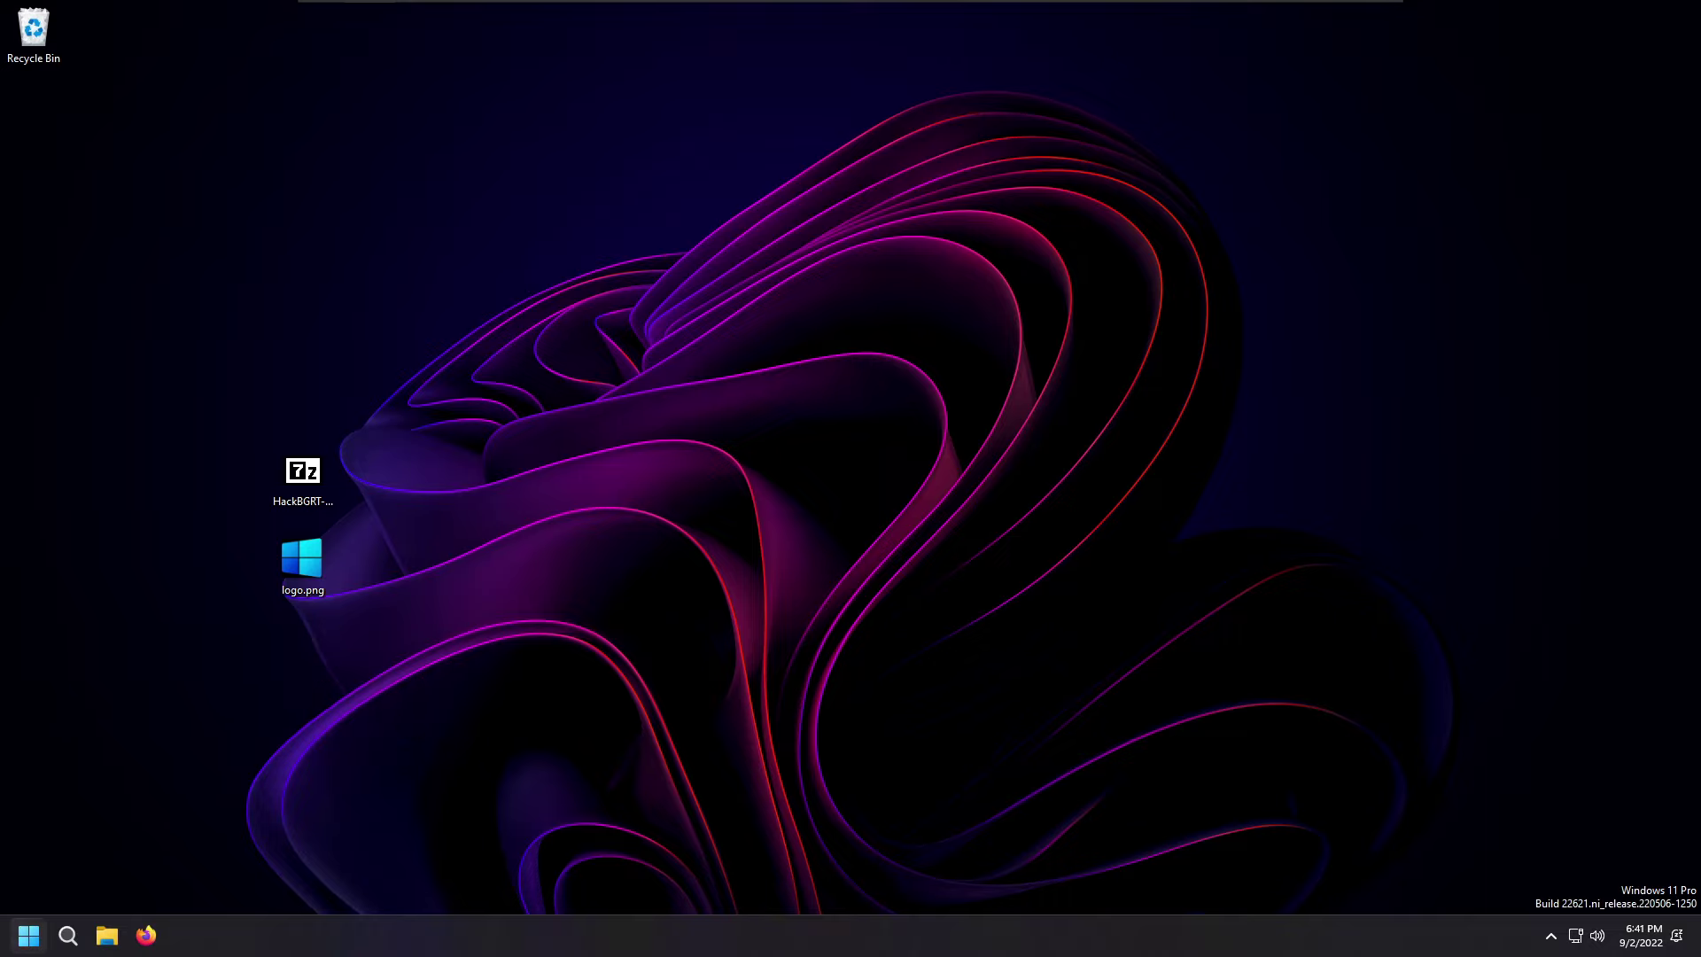
key(super+s)
click(12, 936)
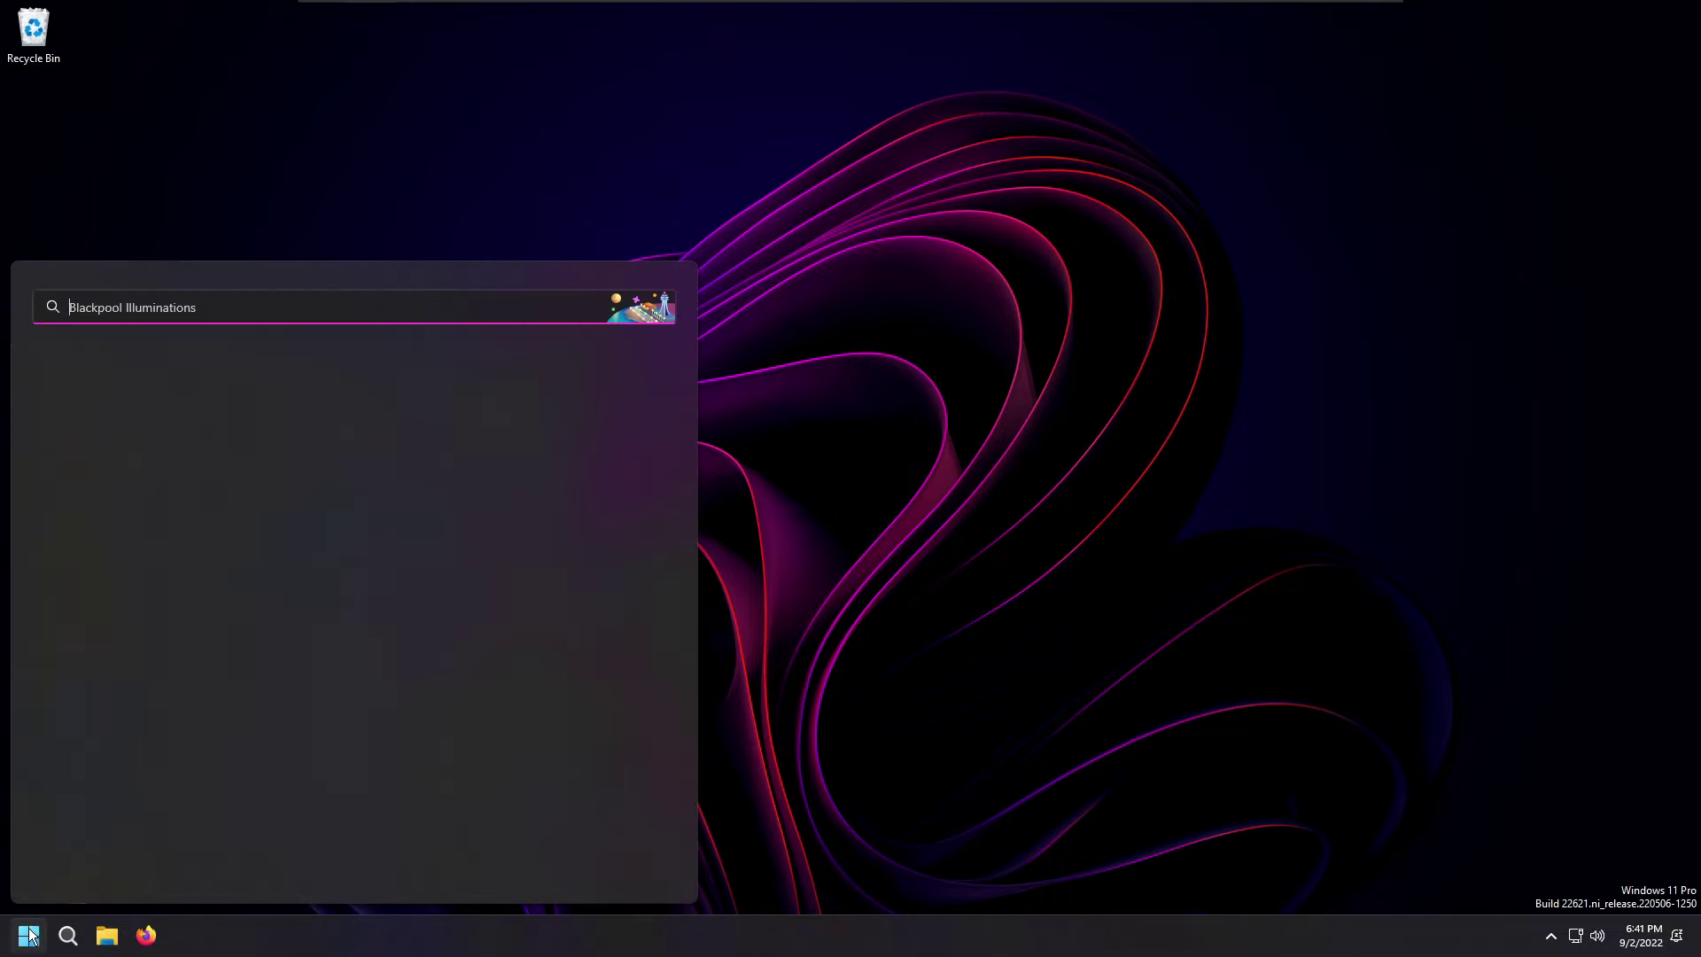
key(super+r)
key(Return)
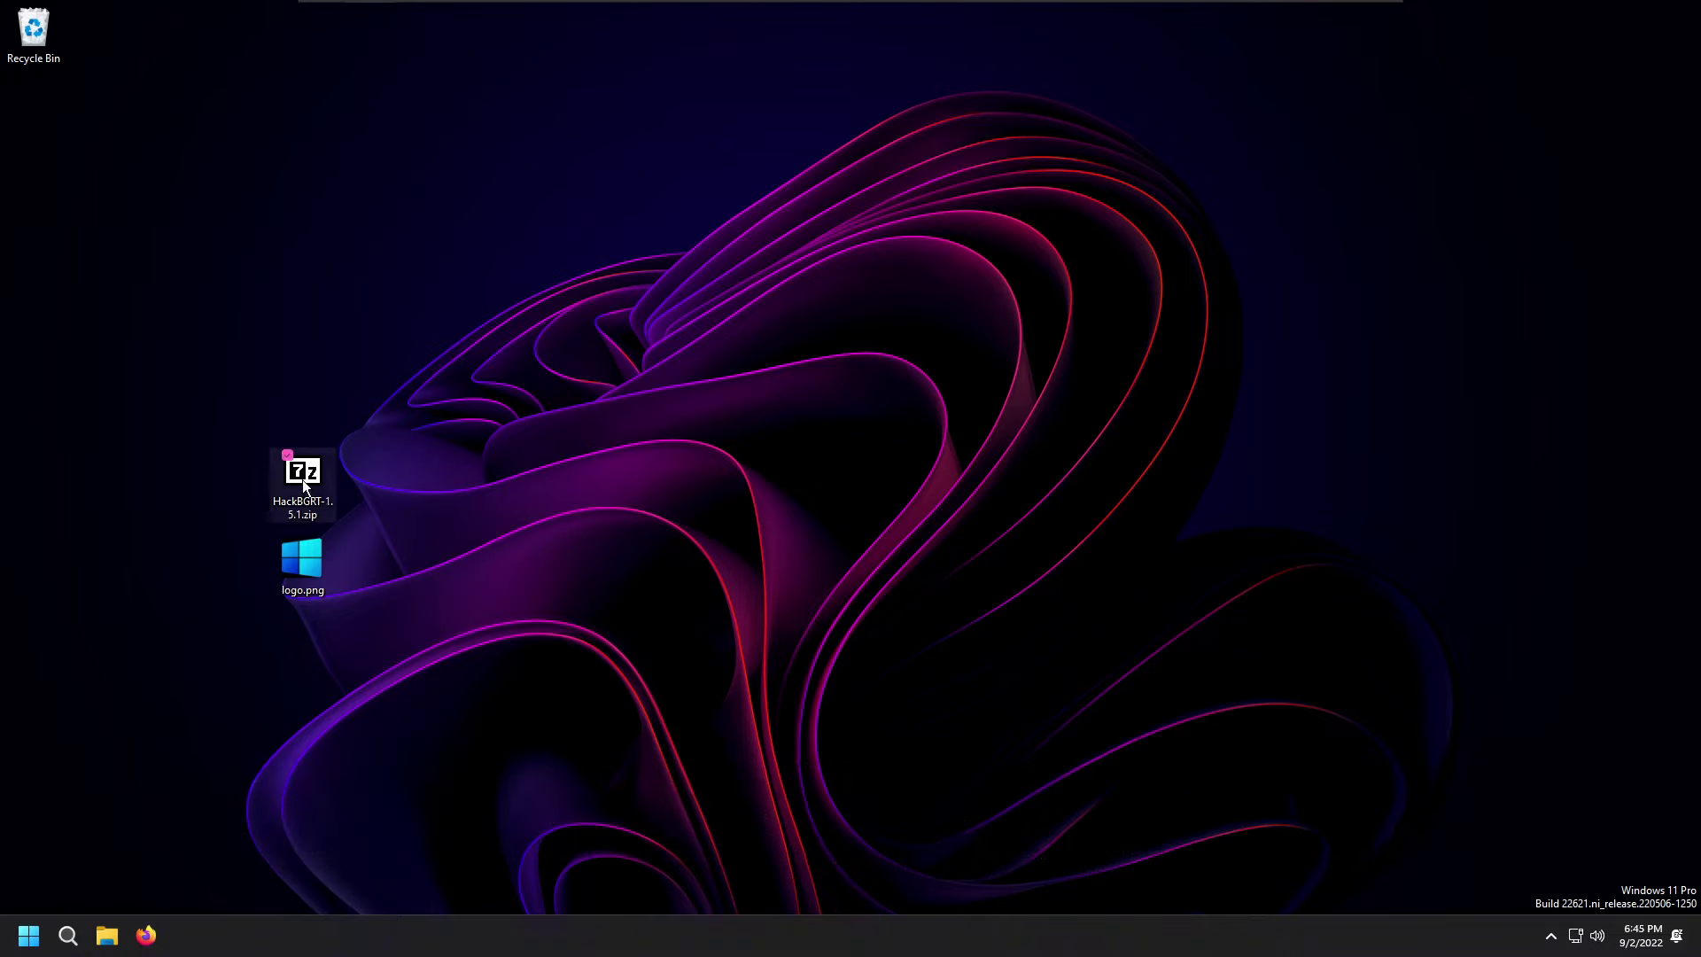
- Extract the HackBGRT-1.5.1 folder from its archive onto the desktop and delete the archive
double_click(304, 483)
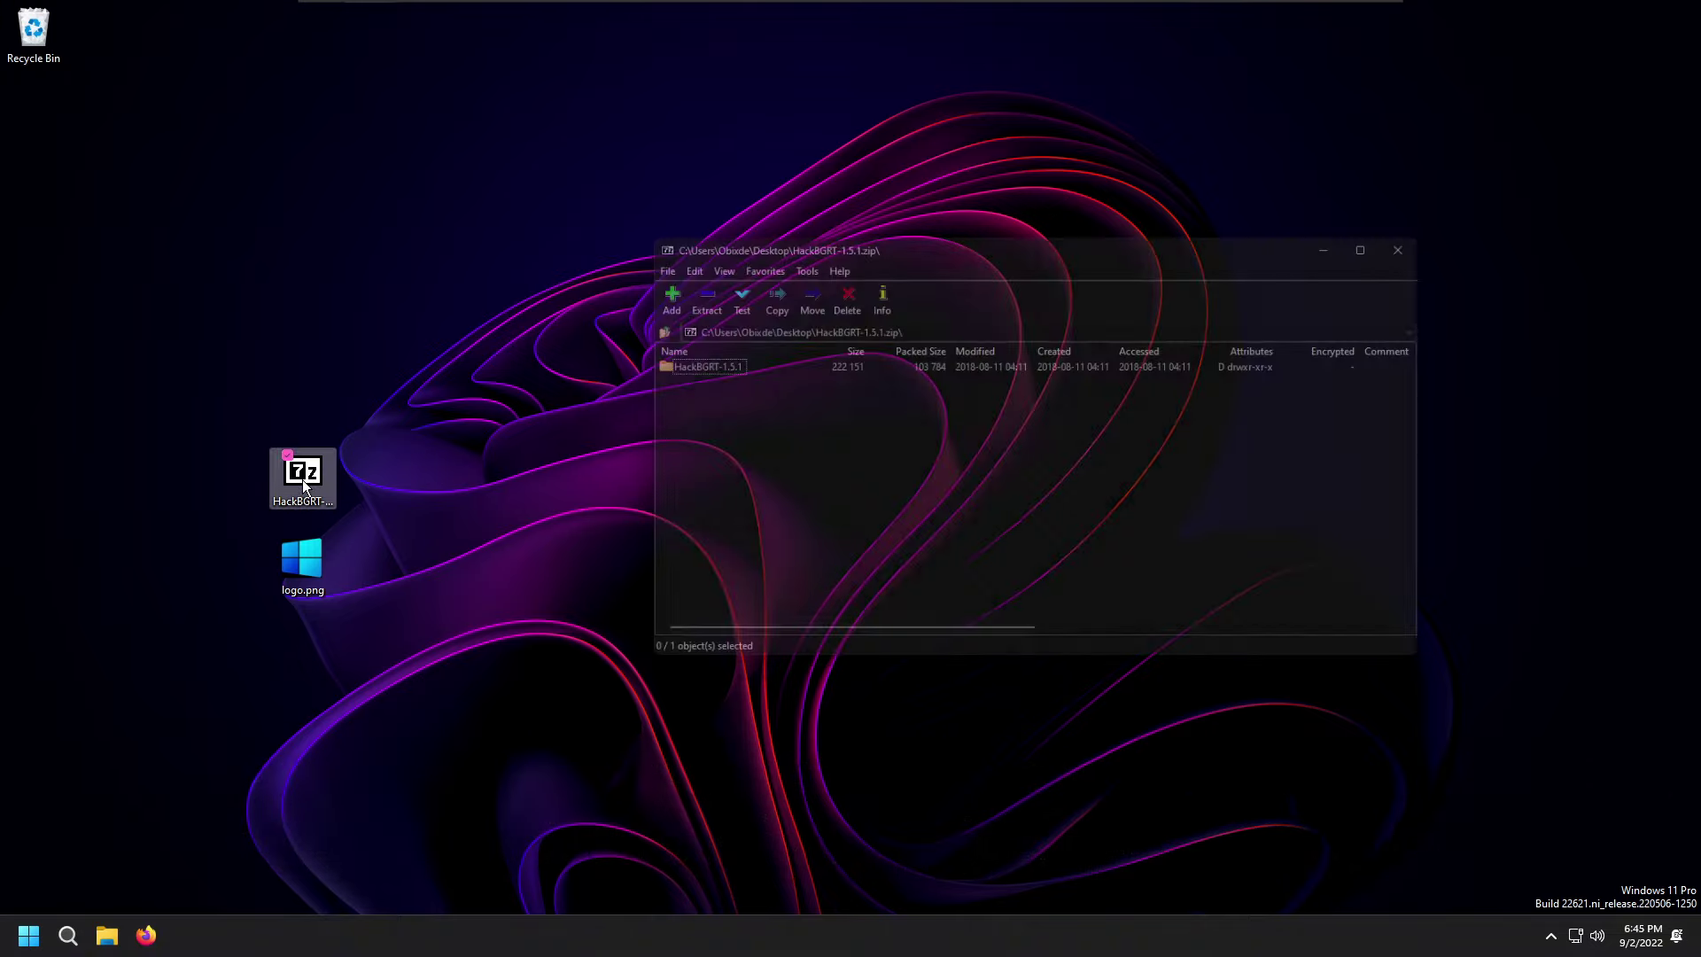
drag(353, 489, 354, 486)
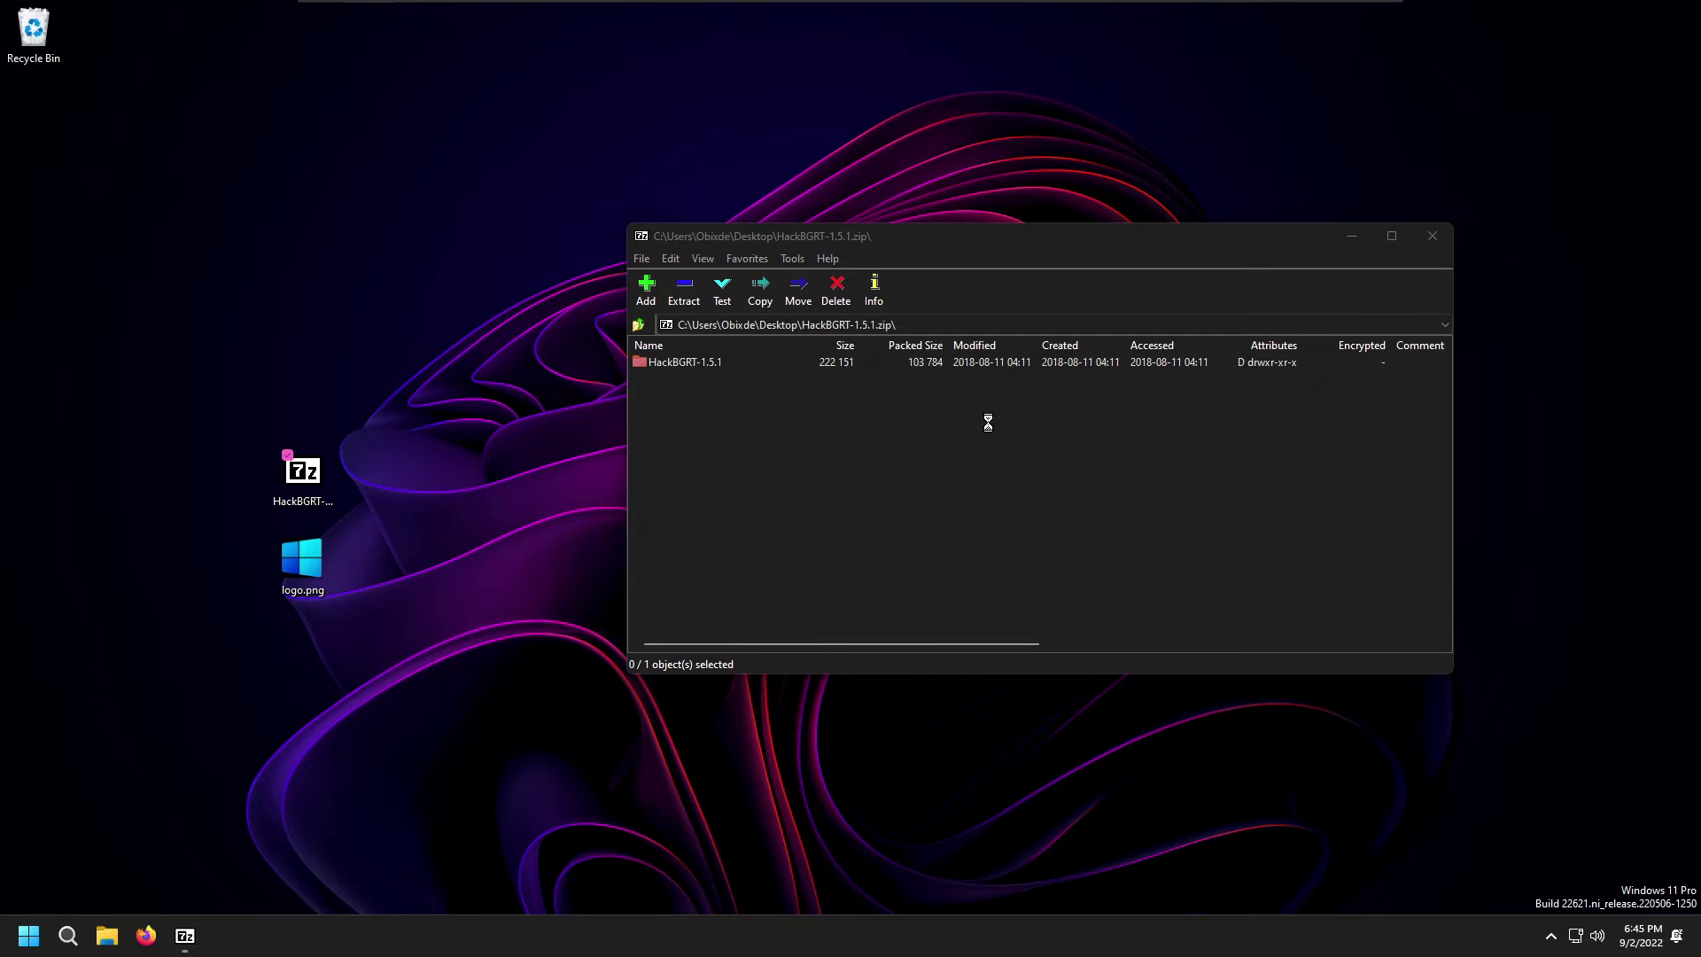
click(1432, 235)
drag(353, 397, 359, 484)
click(297, 492)
key(Delete)
- Run setup.exe from the HackBGRT-1.5.1 folder, choose the install action, and close the text editor window it opens
double_click(370, 474)
double_click(670, 627)
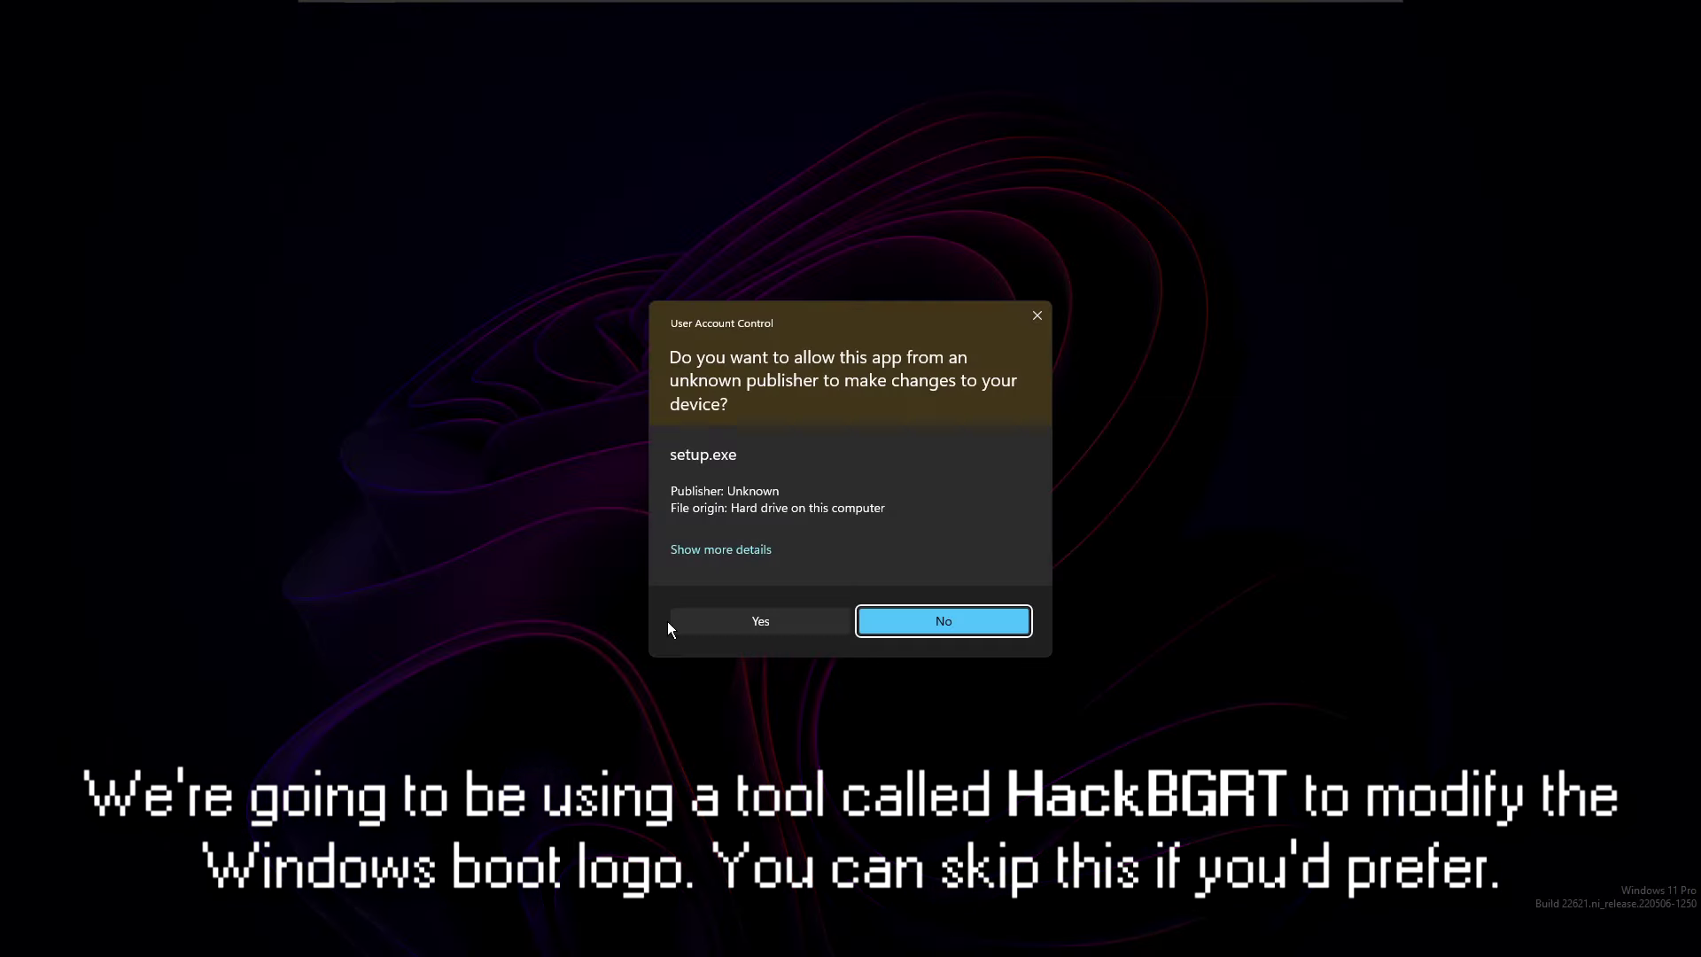
click(707, 626)
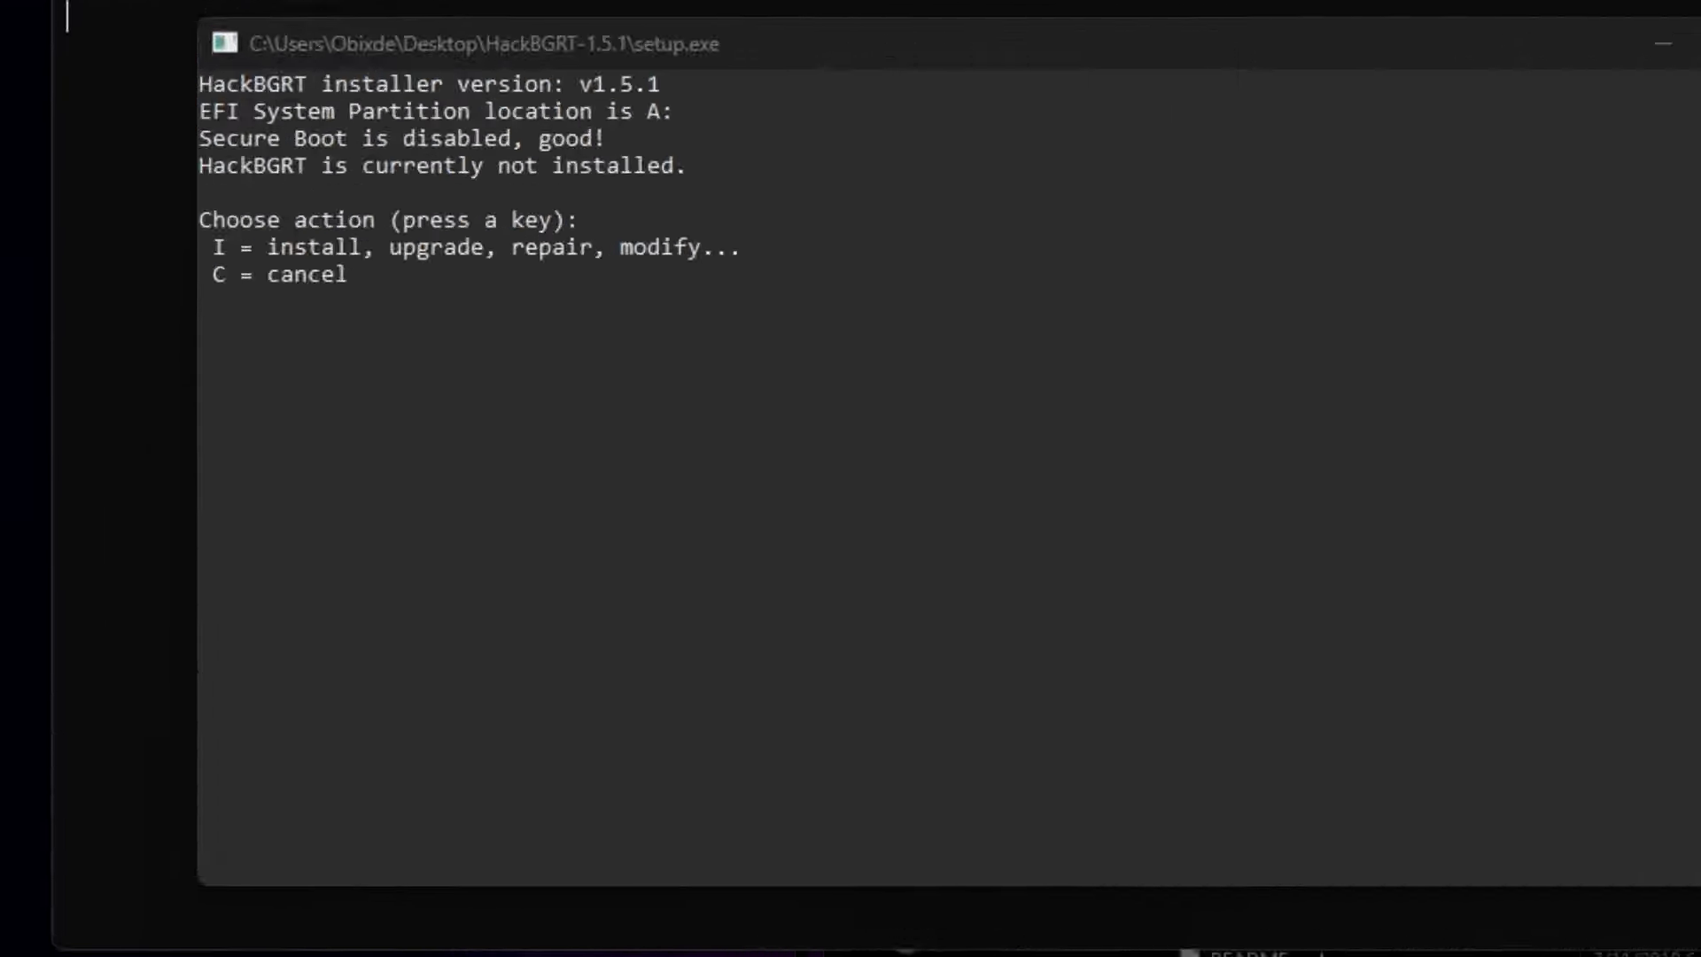
text(i)
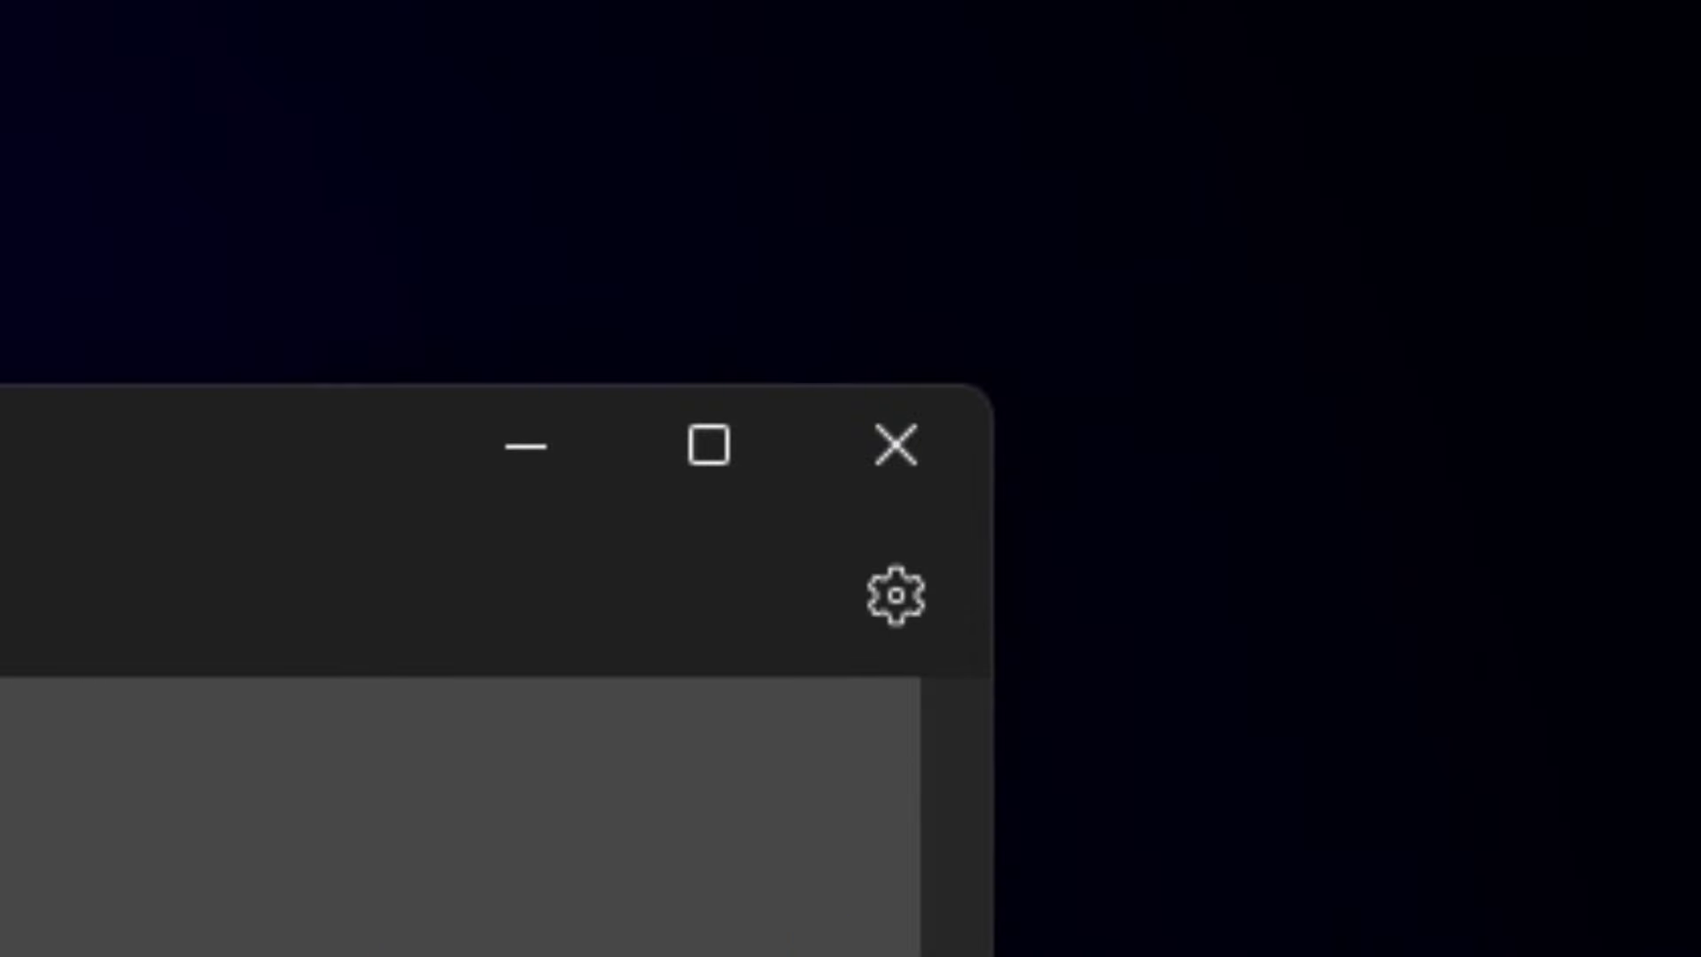
click(937, 456)
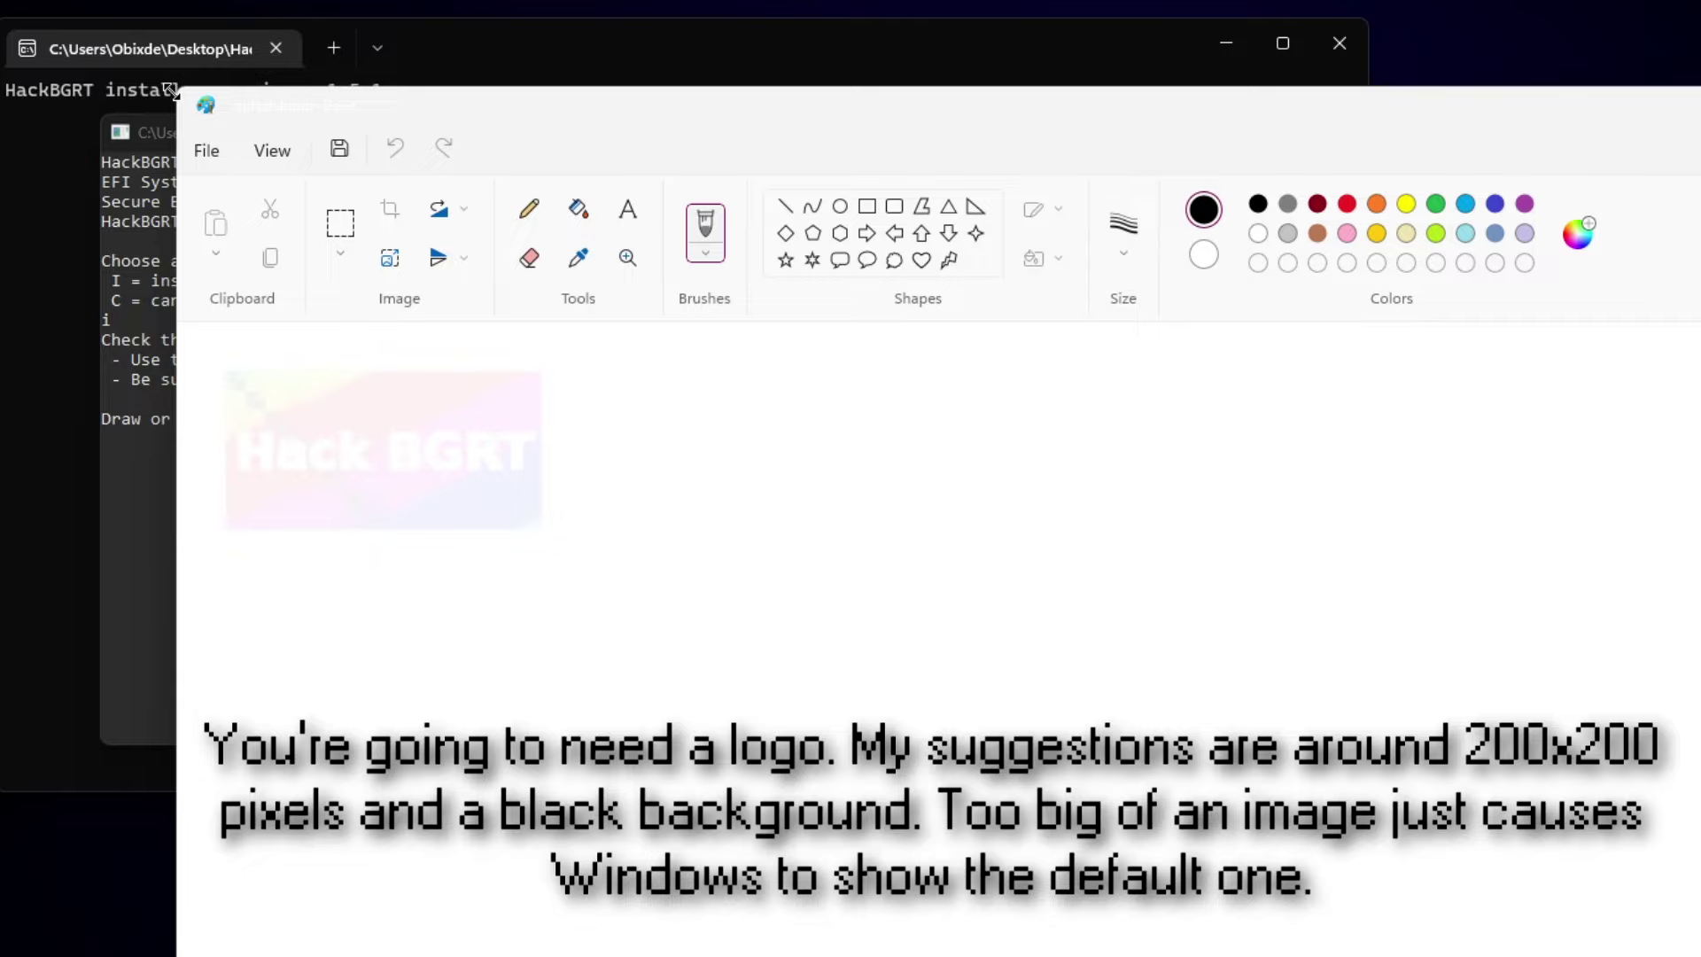
- Move the HackBGRT splash image window aside, open logo.png from the desktop in Paint, and copy the whole image
mouse_move(170, 88)
mouse_down()
mouse_move(486, 287)
mouse_move(751, 388)
mouse_up()
click(1162, 135)
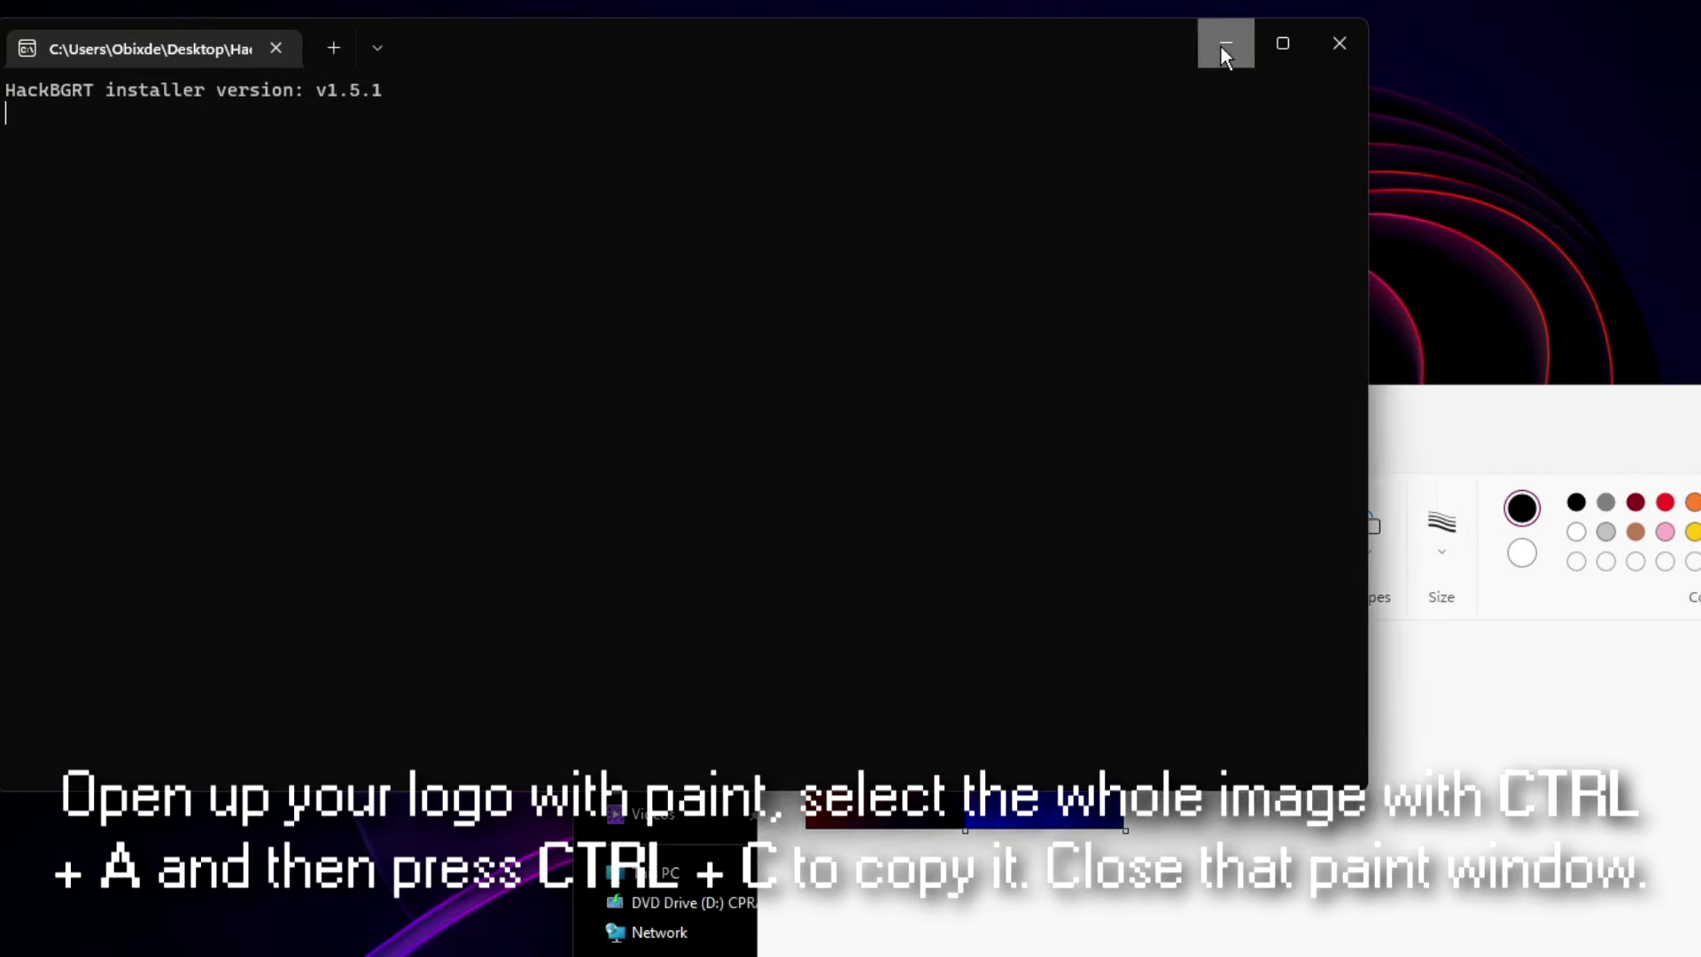
click(1225, 44)
right_click(358, 753)
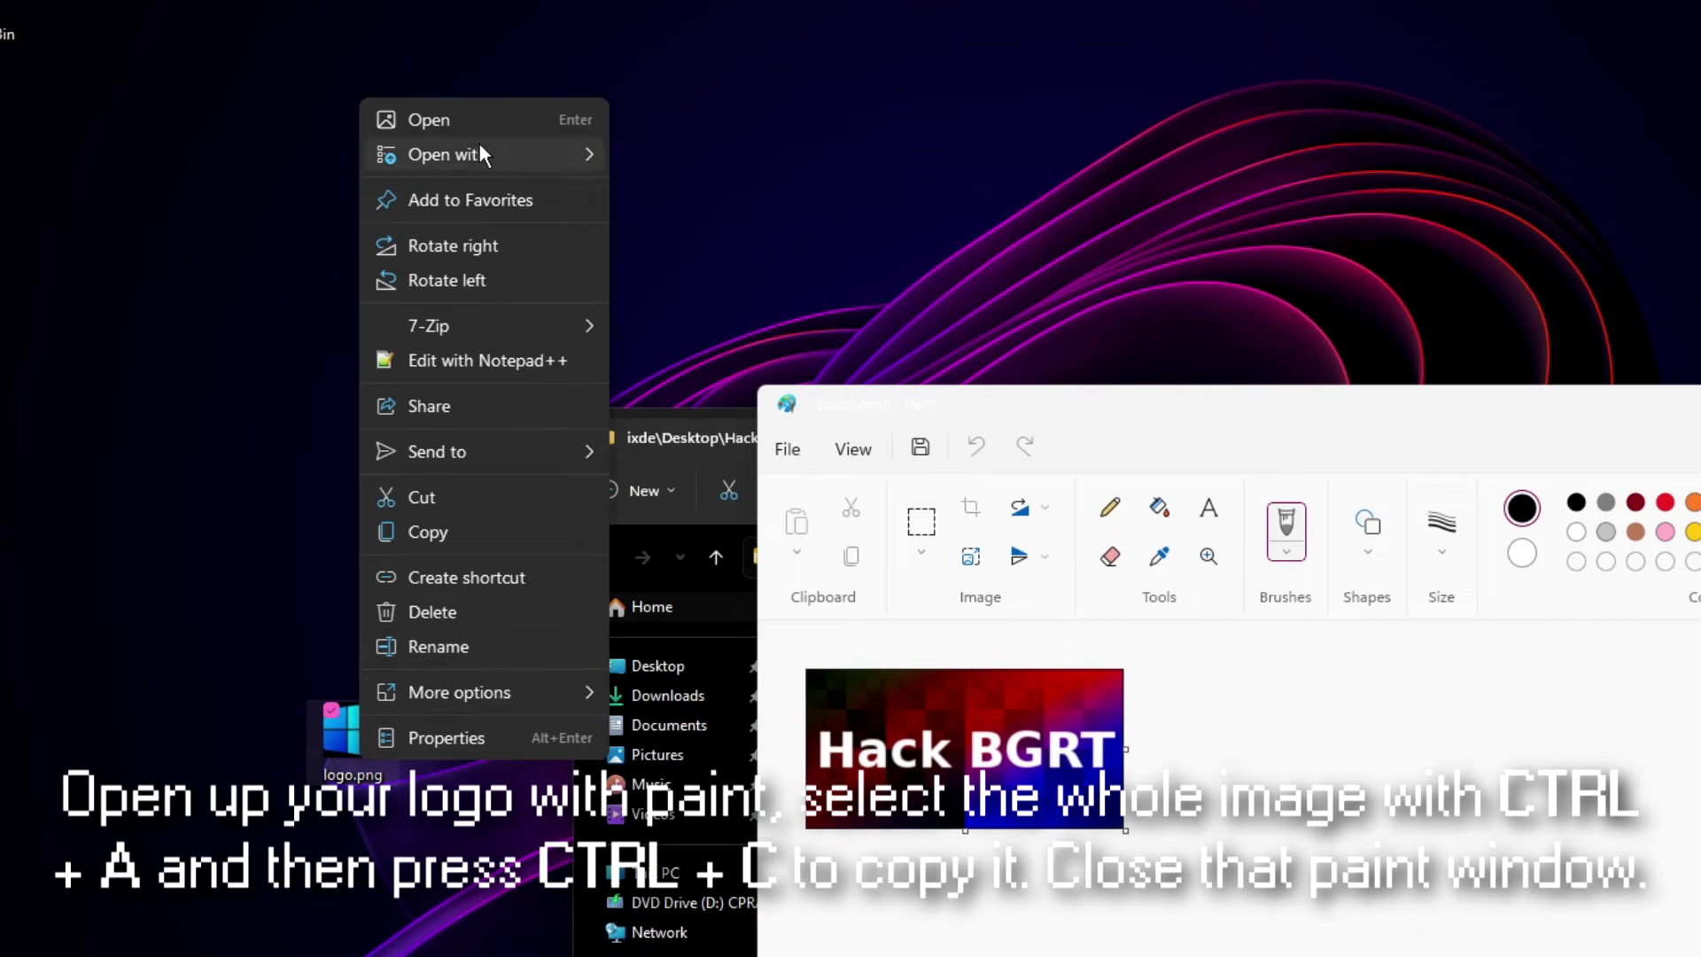
mouse_move(480, 146)
click(692, 190)
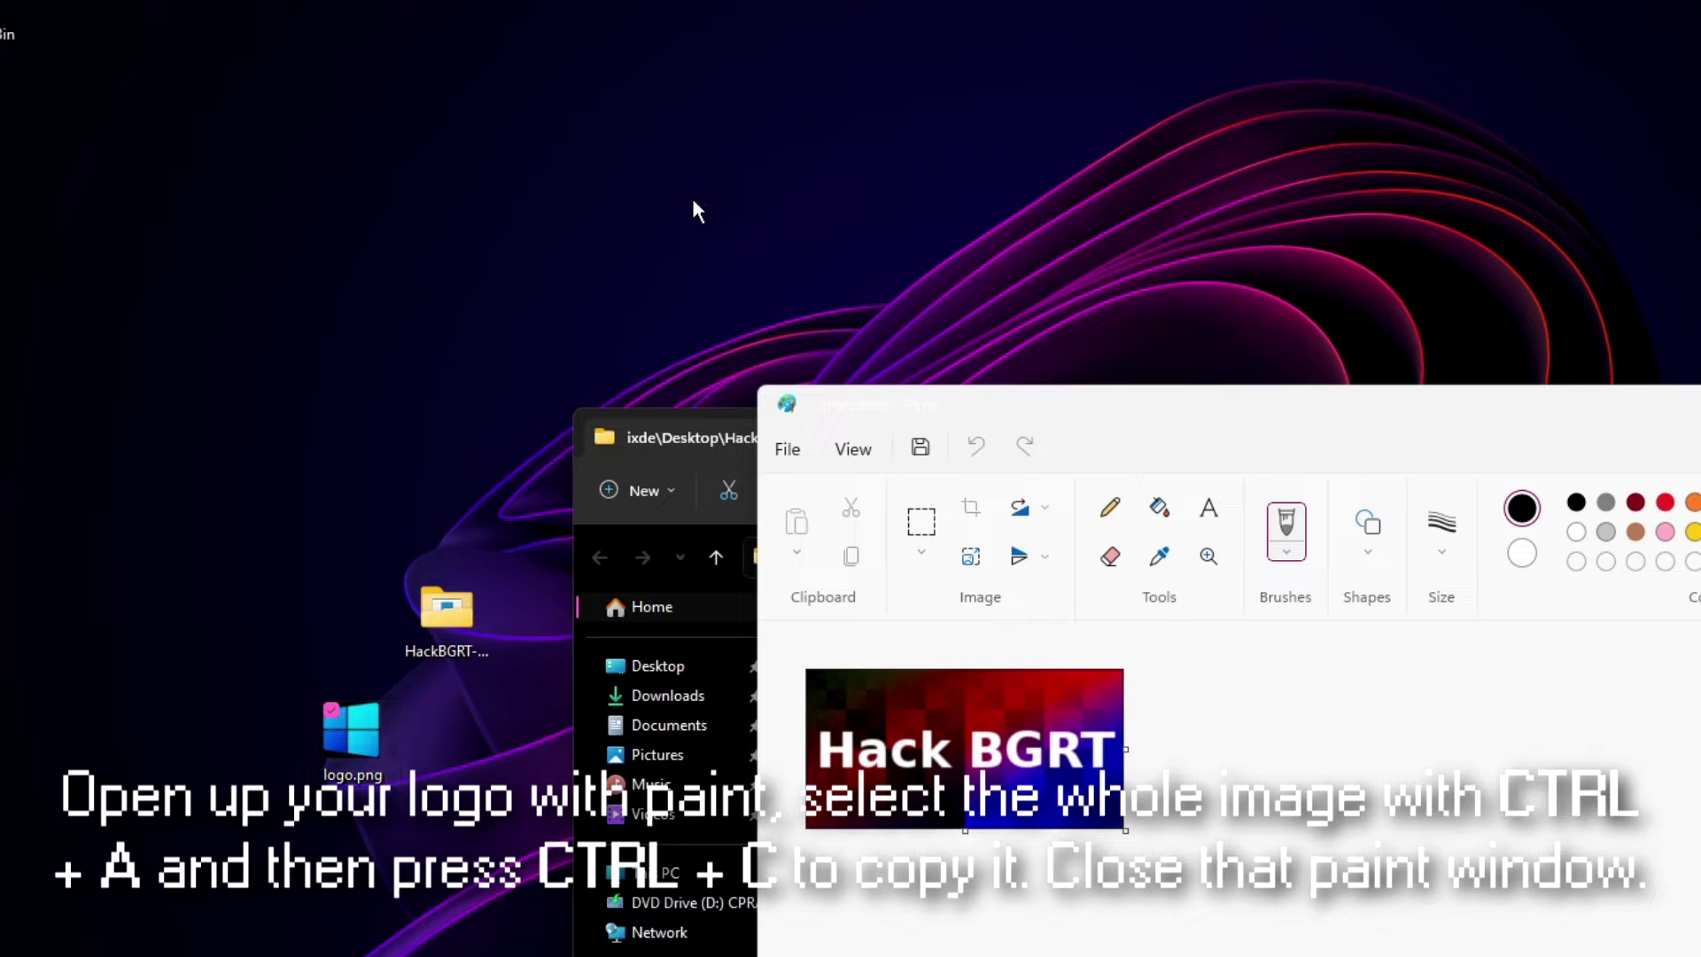
key(ctrl+a)
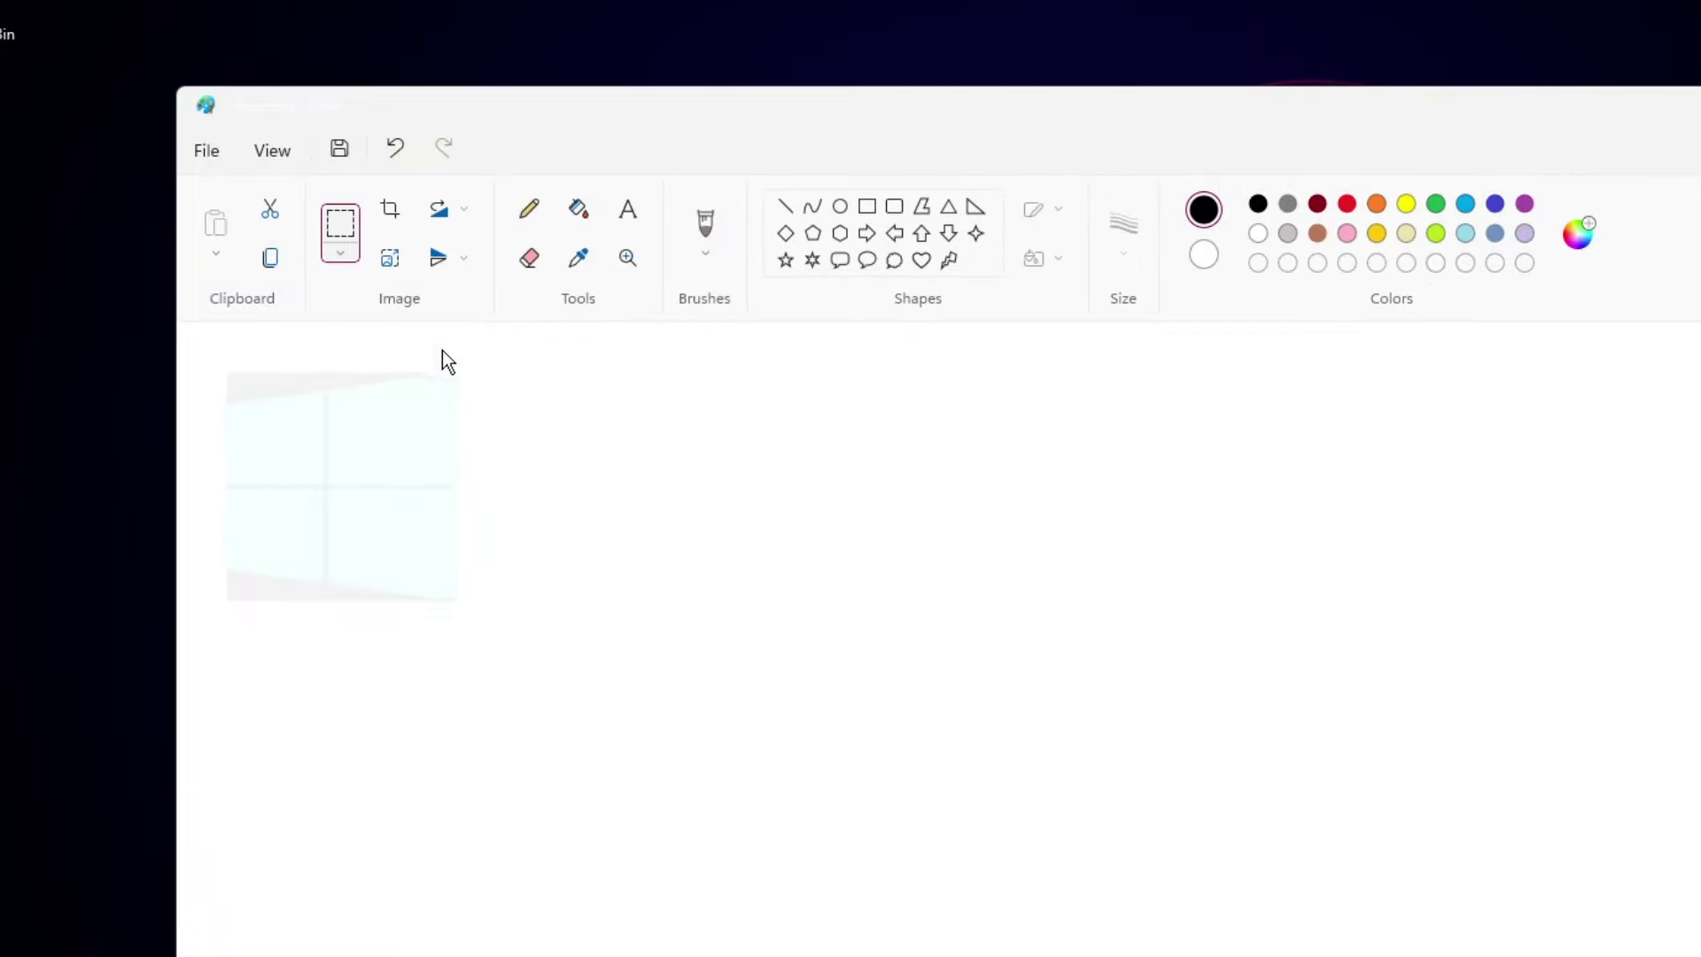
key(ctrl+c)
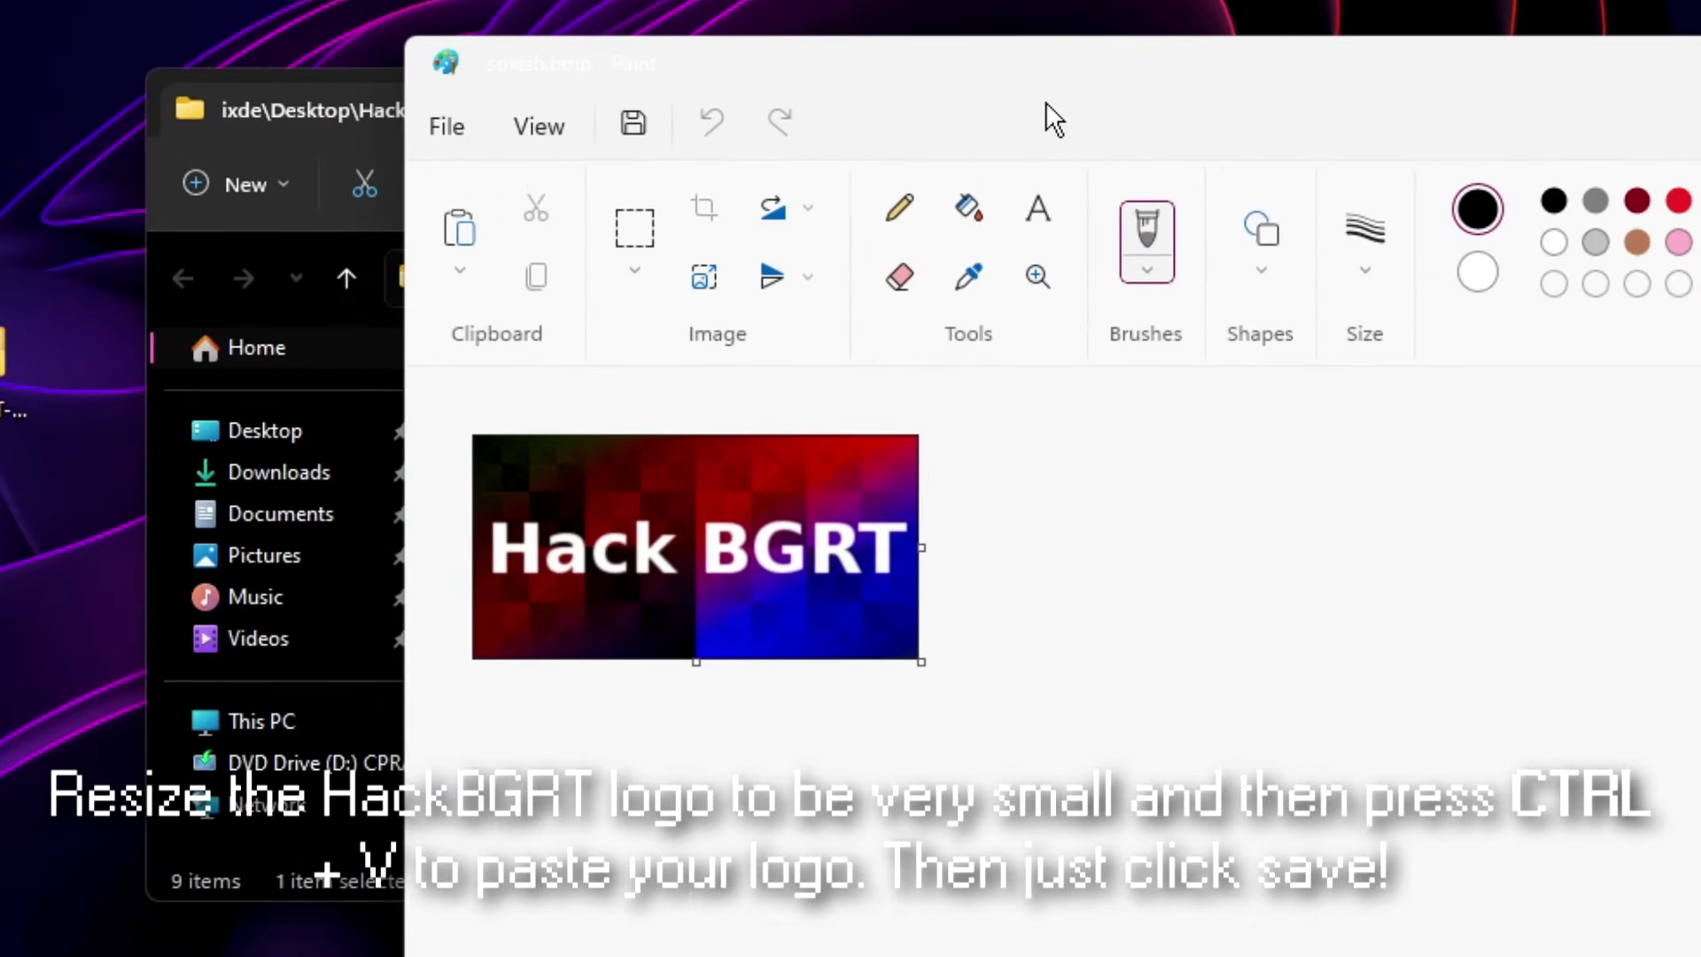
- Replace the HackBGRT splash image with the copied Windows logo, fit the canvas to 186 × 186 px, and save it
key(ctrl+v)
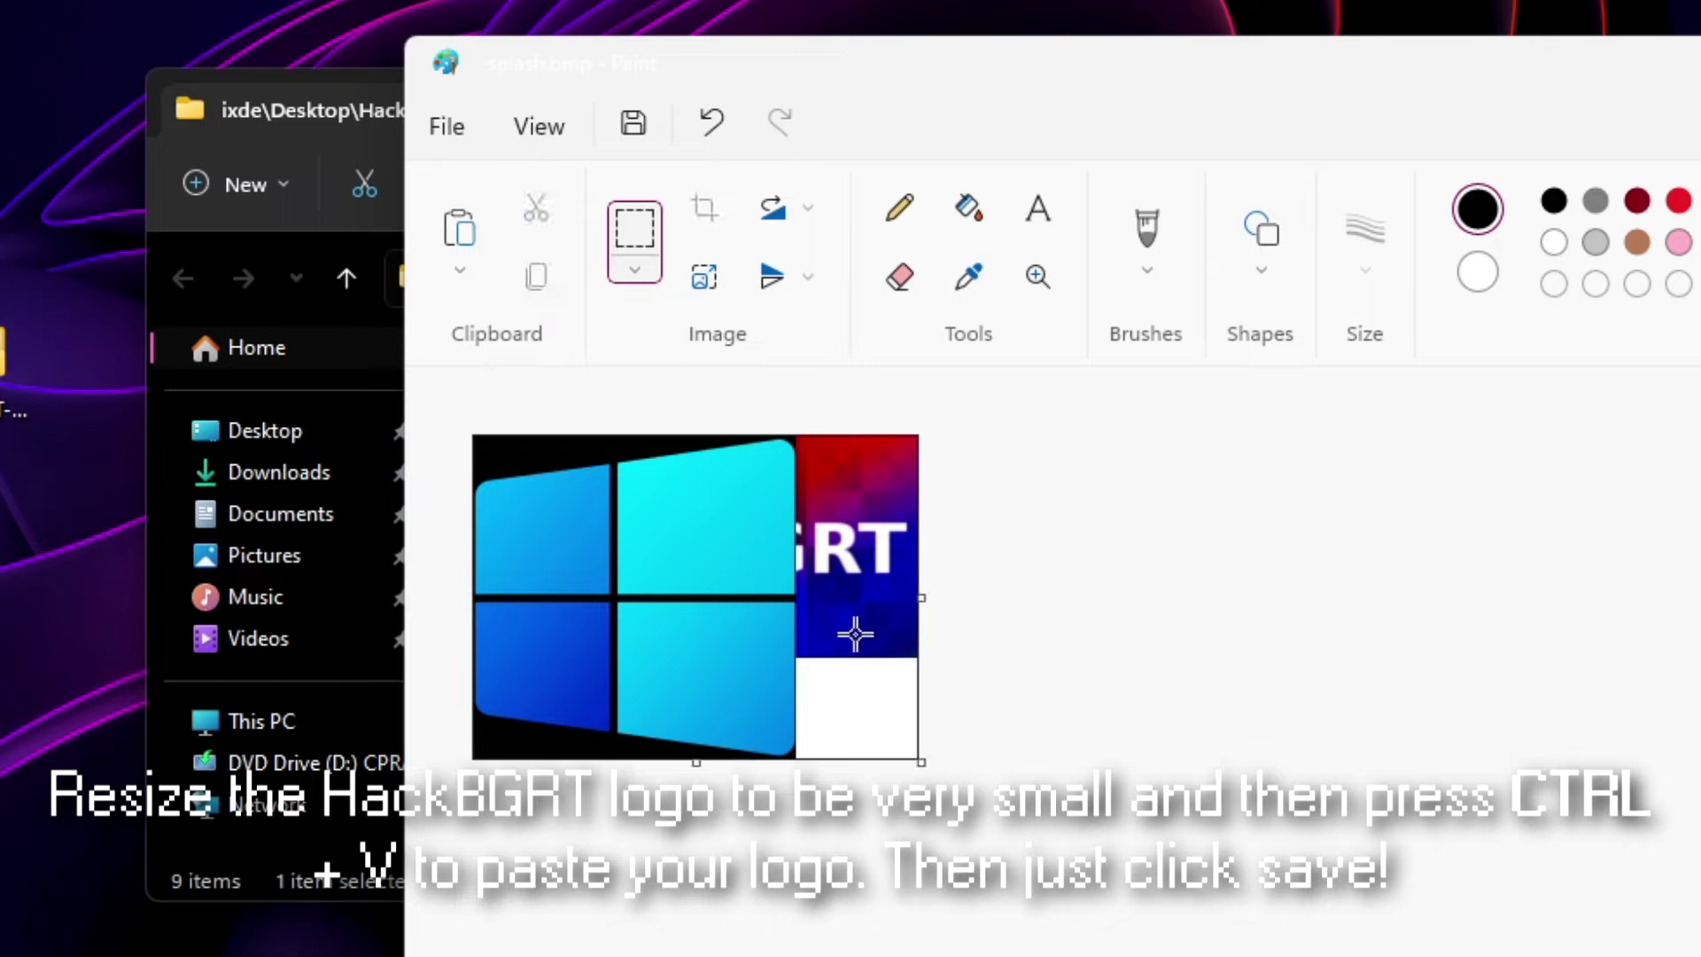
drag(923, 758, 696, 676)
key(ctrl+v)
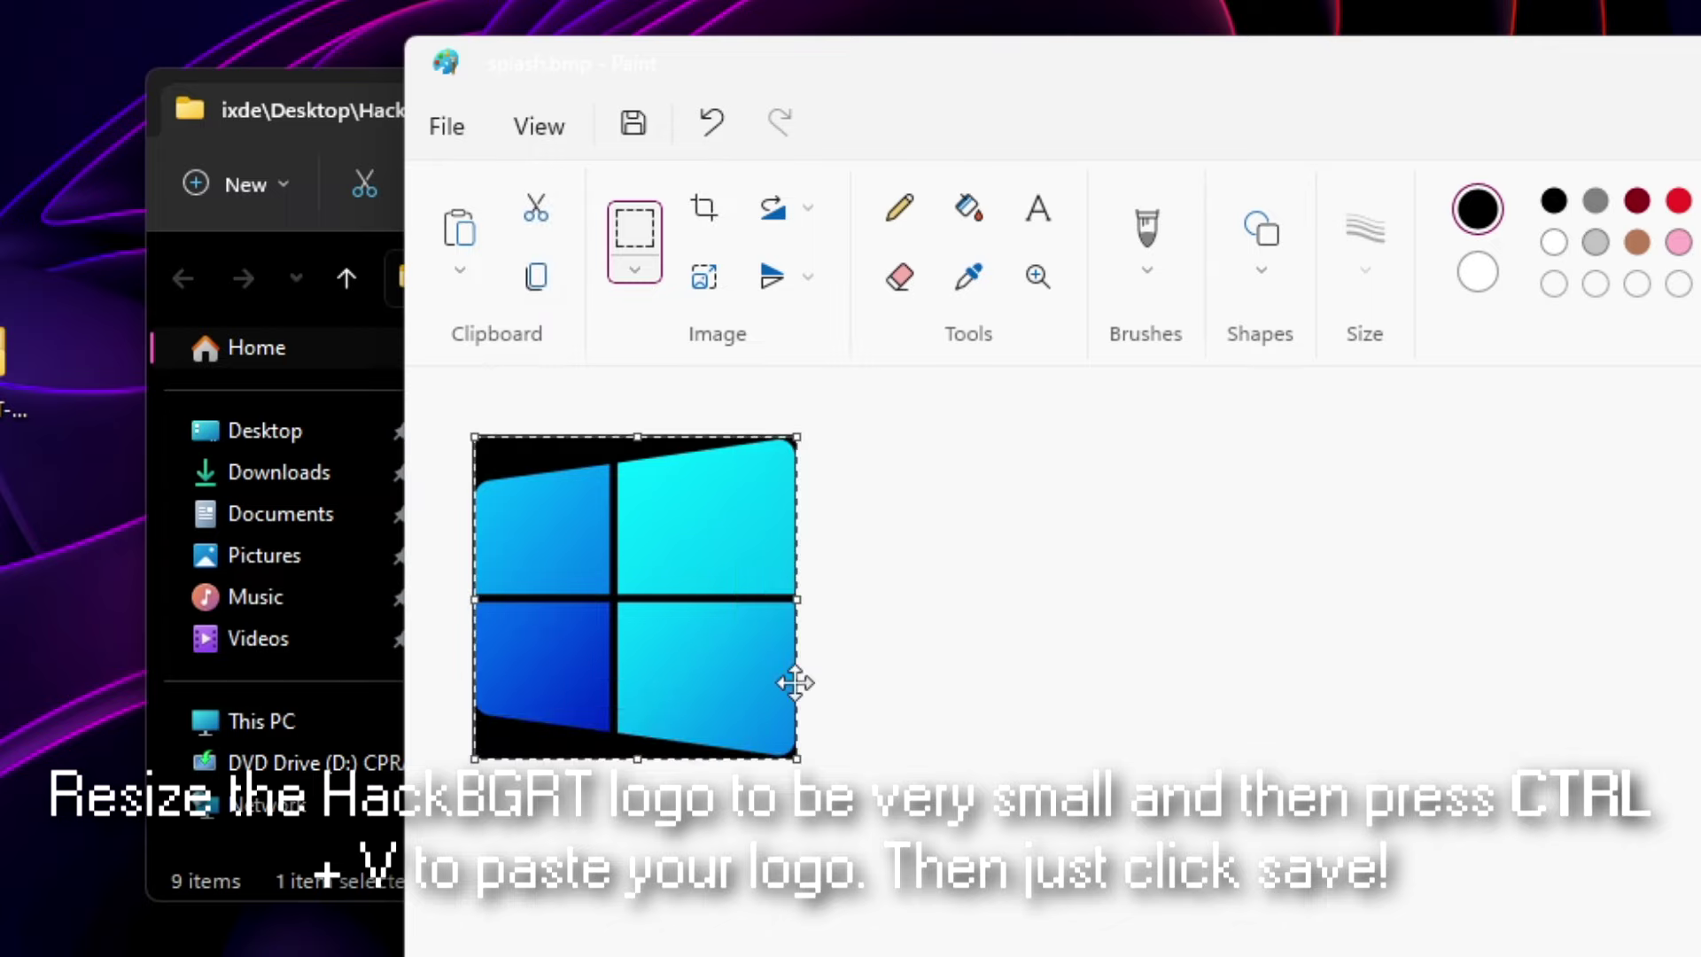
key(Escape)
click(451, 226)
click(447, 126)
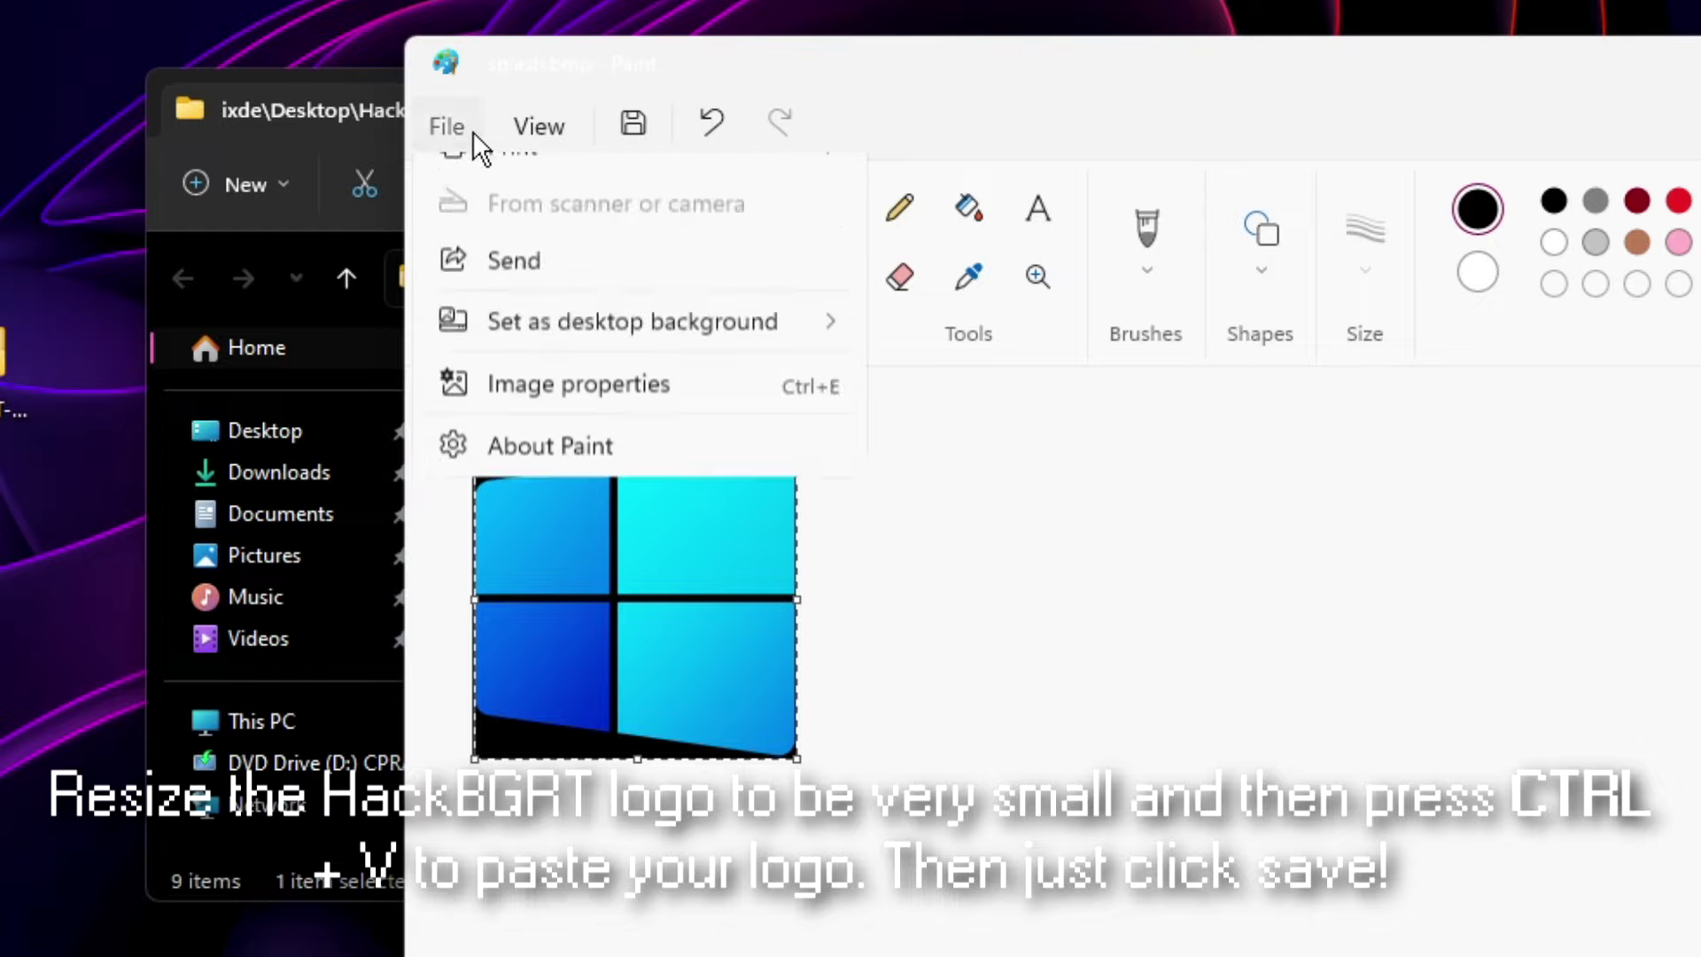
click(551, 353)
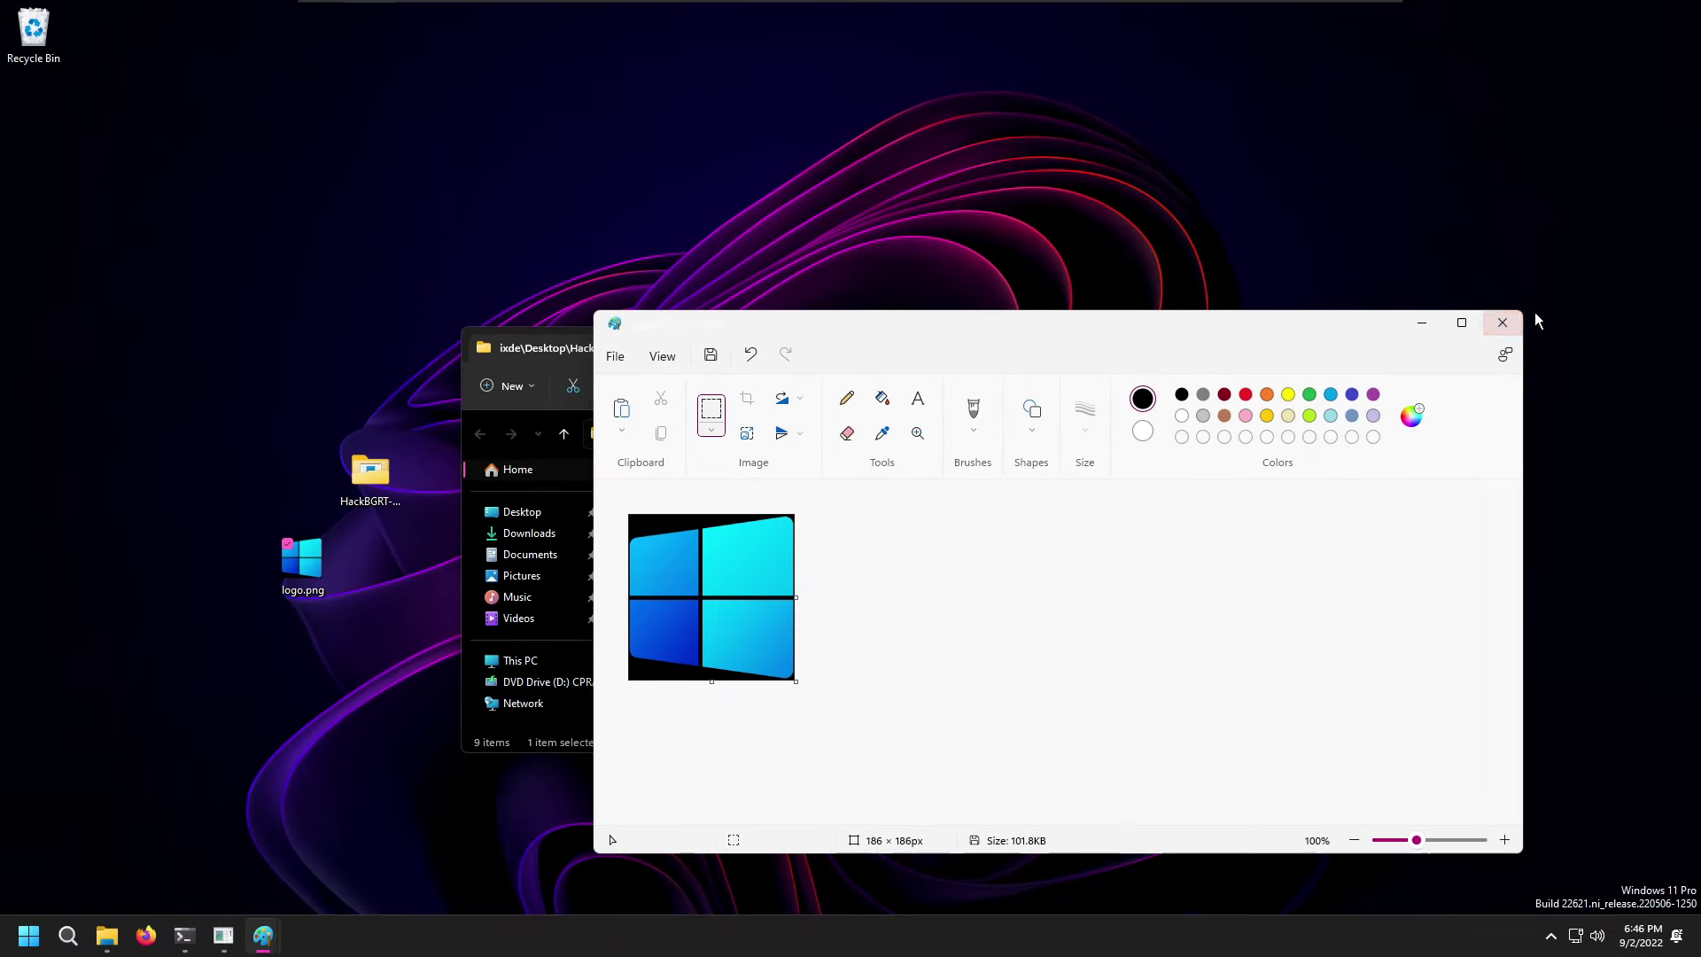
- Close the edited splash image and continue the HackBGRT setup to complete the boot logo installation
click(1502, 324)
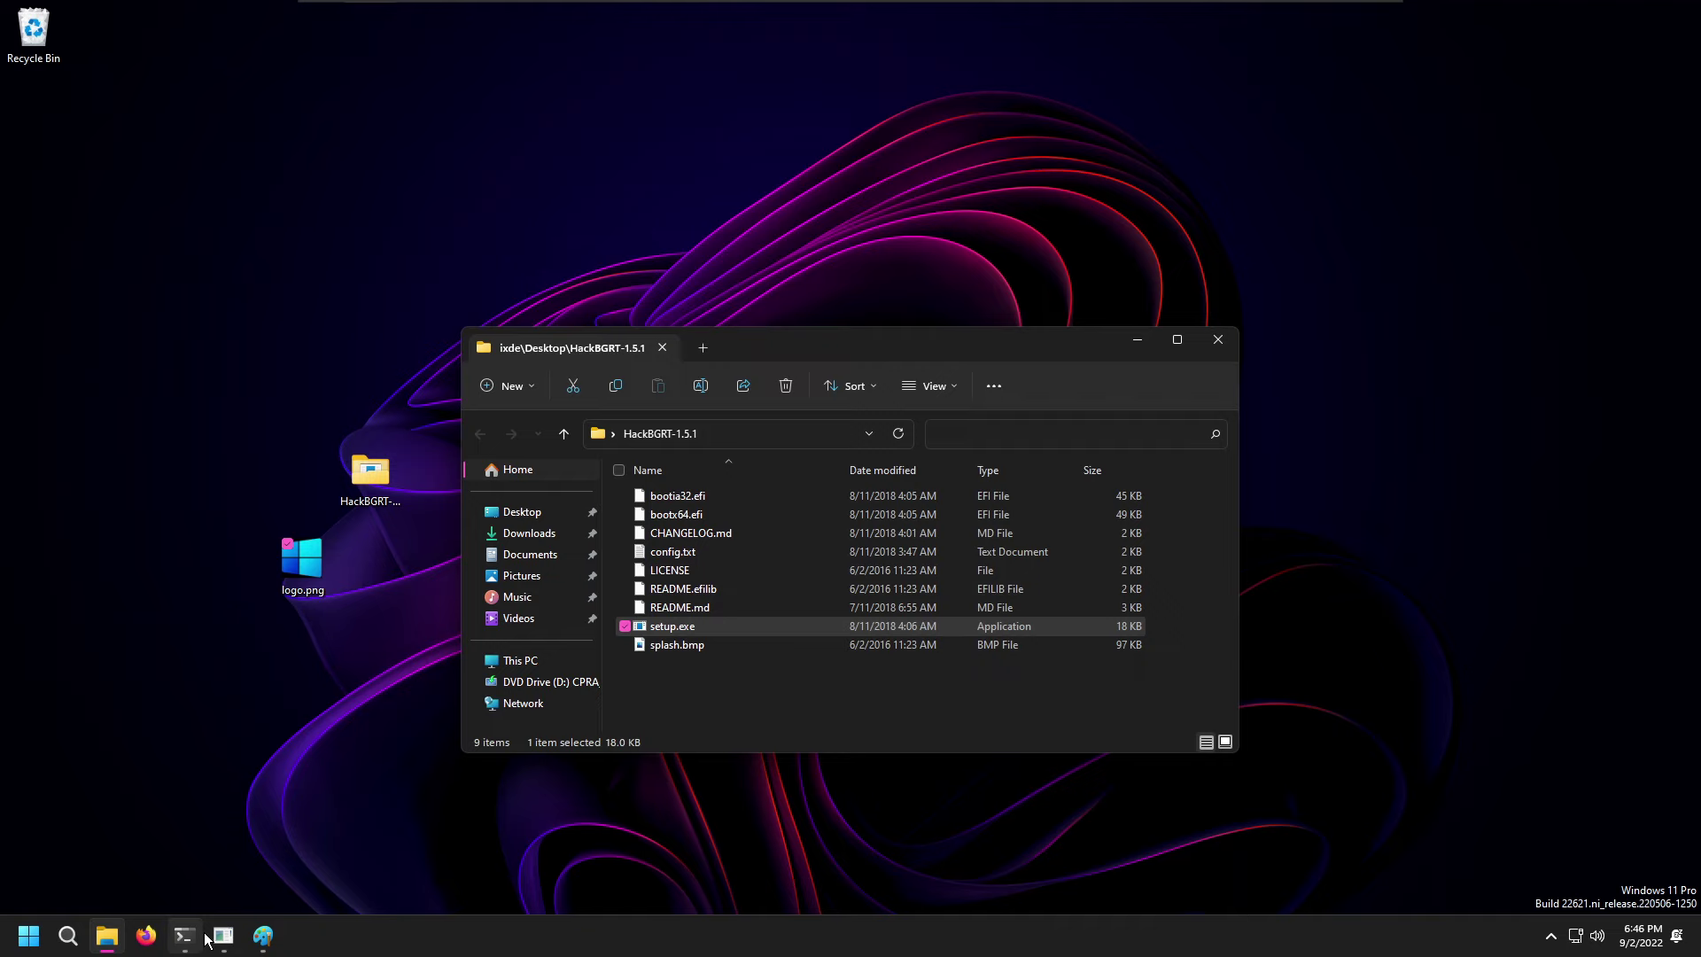
click(223, 936)
key(Return)
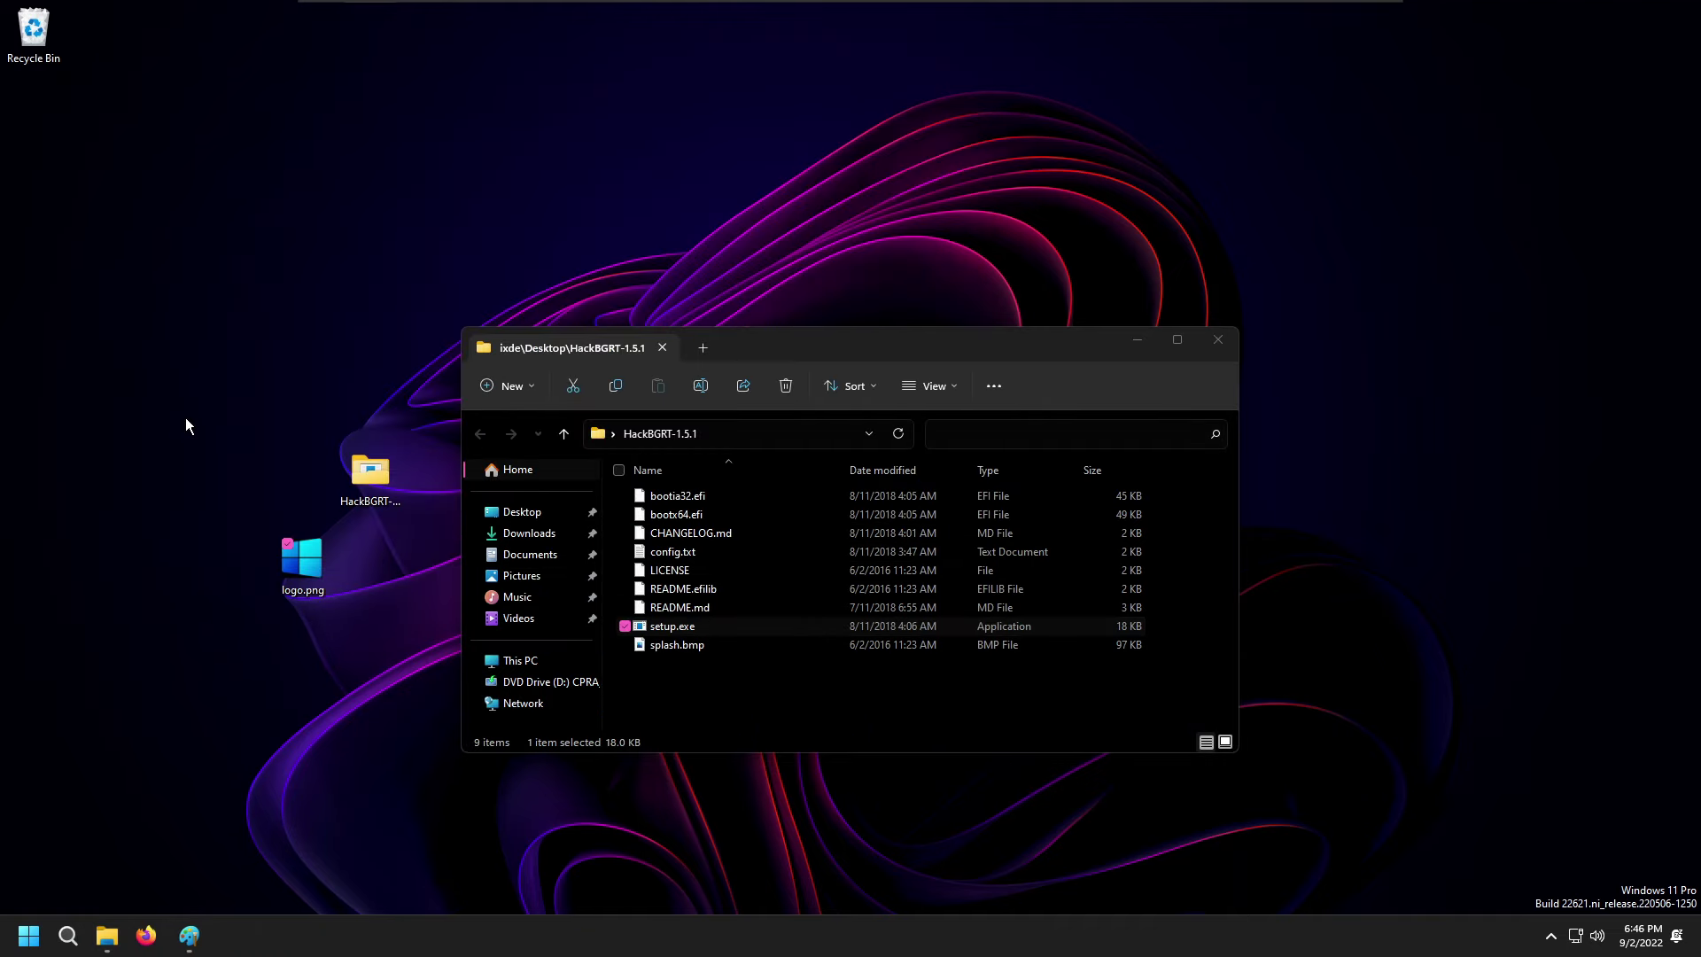
- Close the remaining windows, delete the HackBGRT folder and logo.png from the desktop, and empty the Recycle Bin
click(1218, 339)
drag(520, 364, 190, 625)
key(Delete)
click(184, 936)
click(1504, 110)
right_click(51, 52)
click(120, 151)
click(922, 482)
- Restart Windows to load the new boot logo
key(super)
click(33, 882)
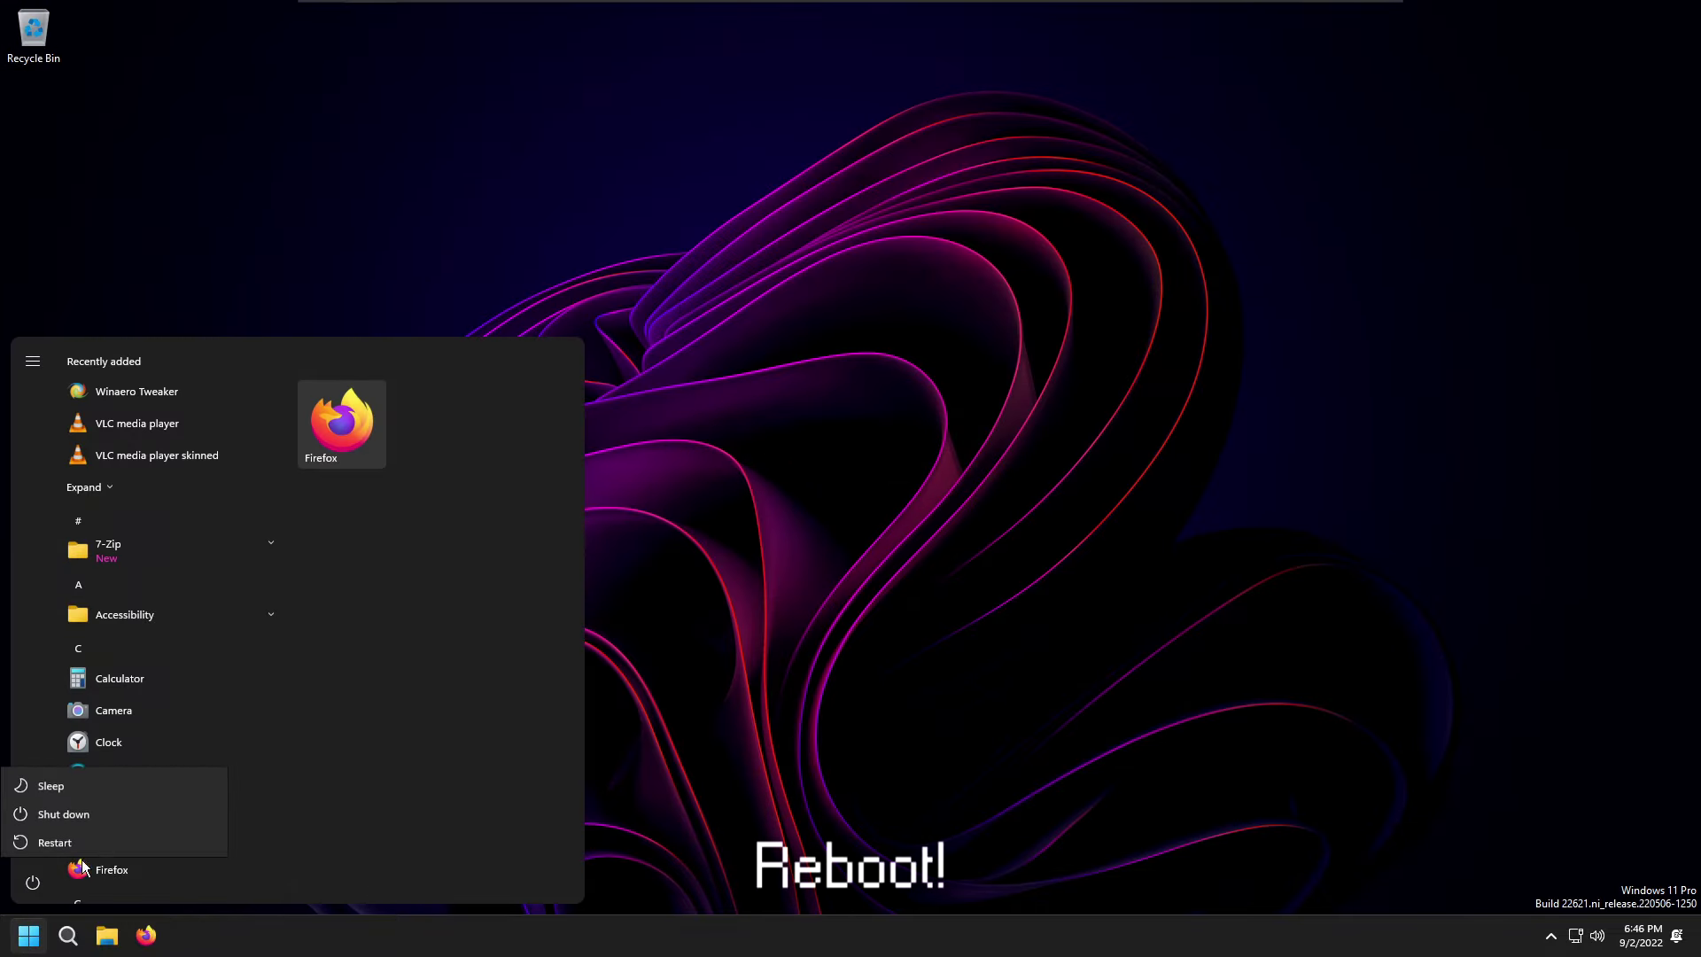
click(113, 838)
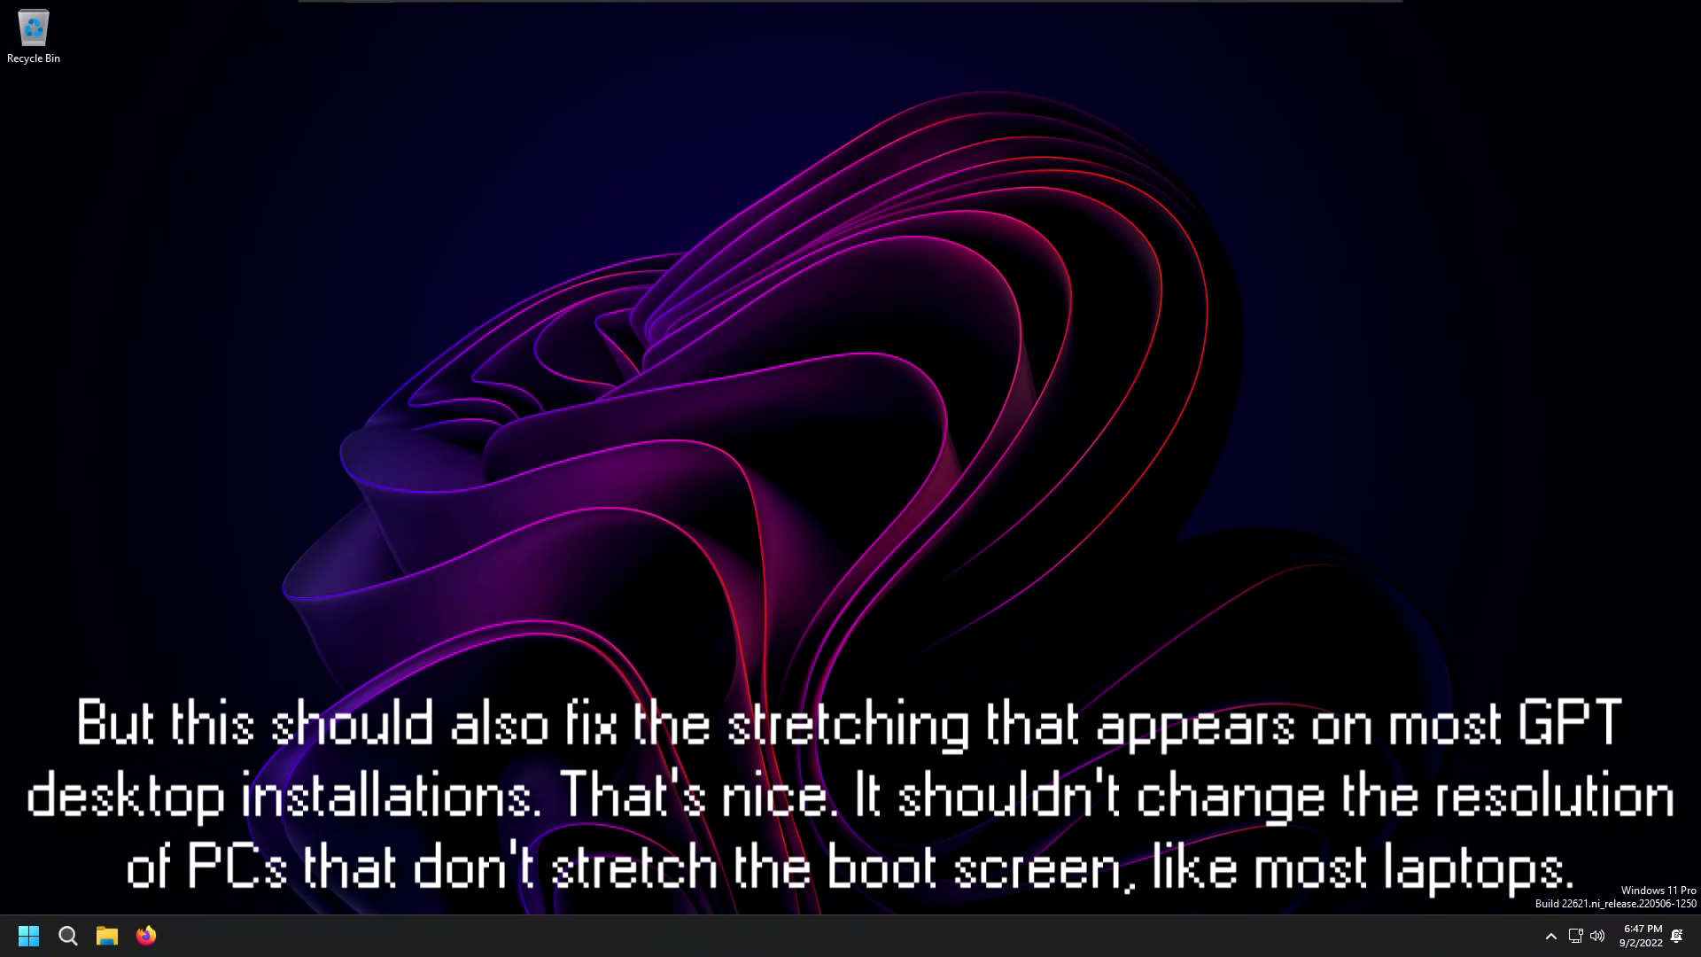
right_click(732, 473)
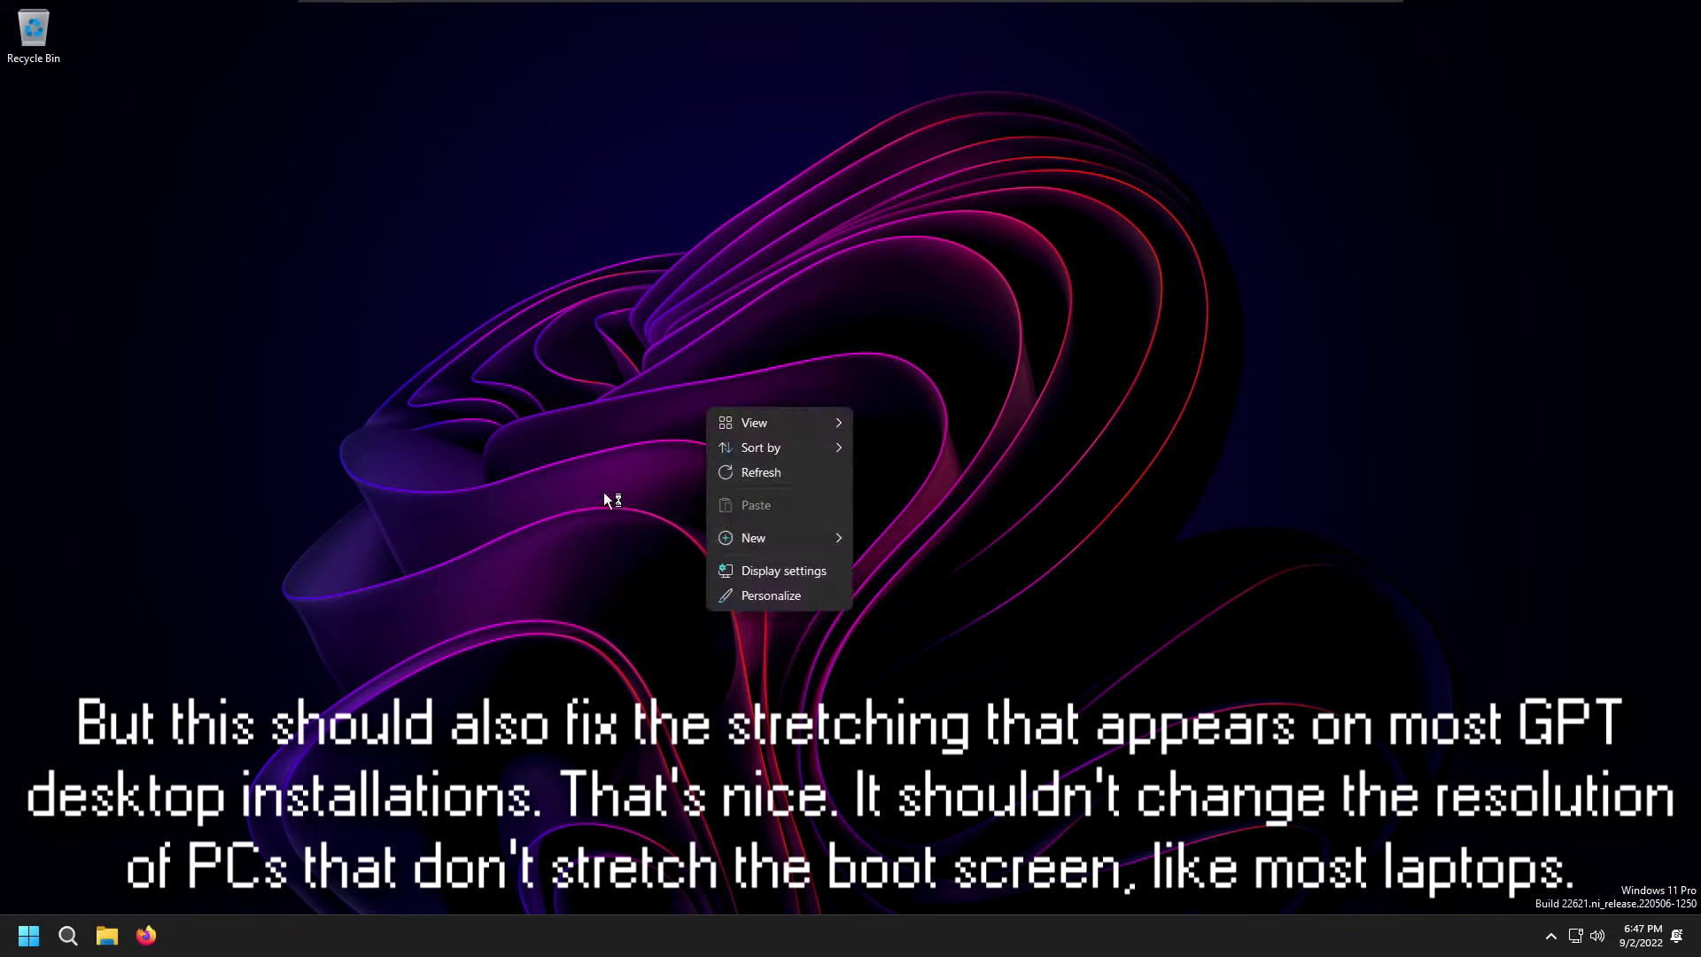
click(425, 445)
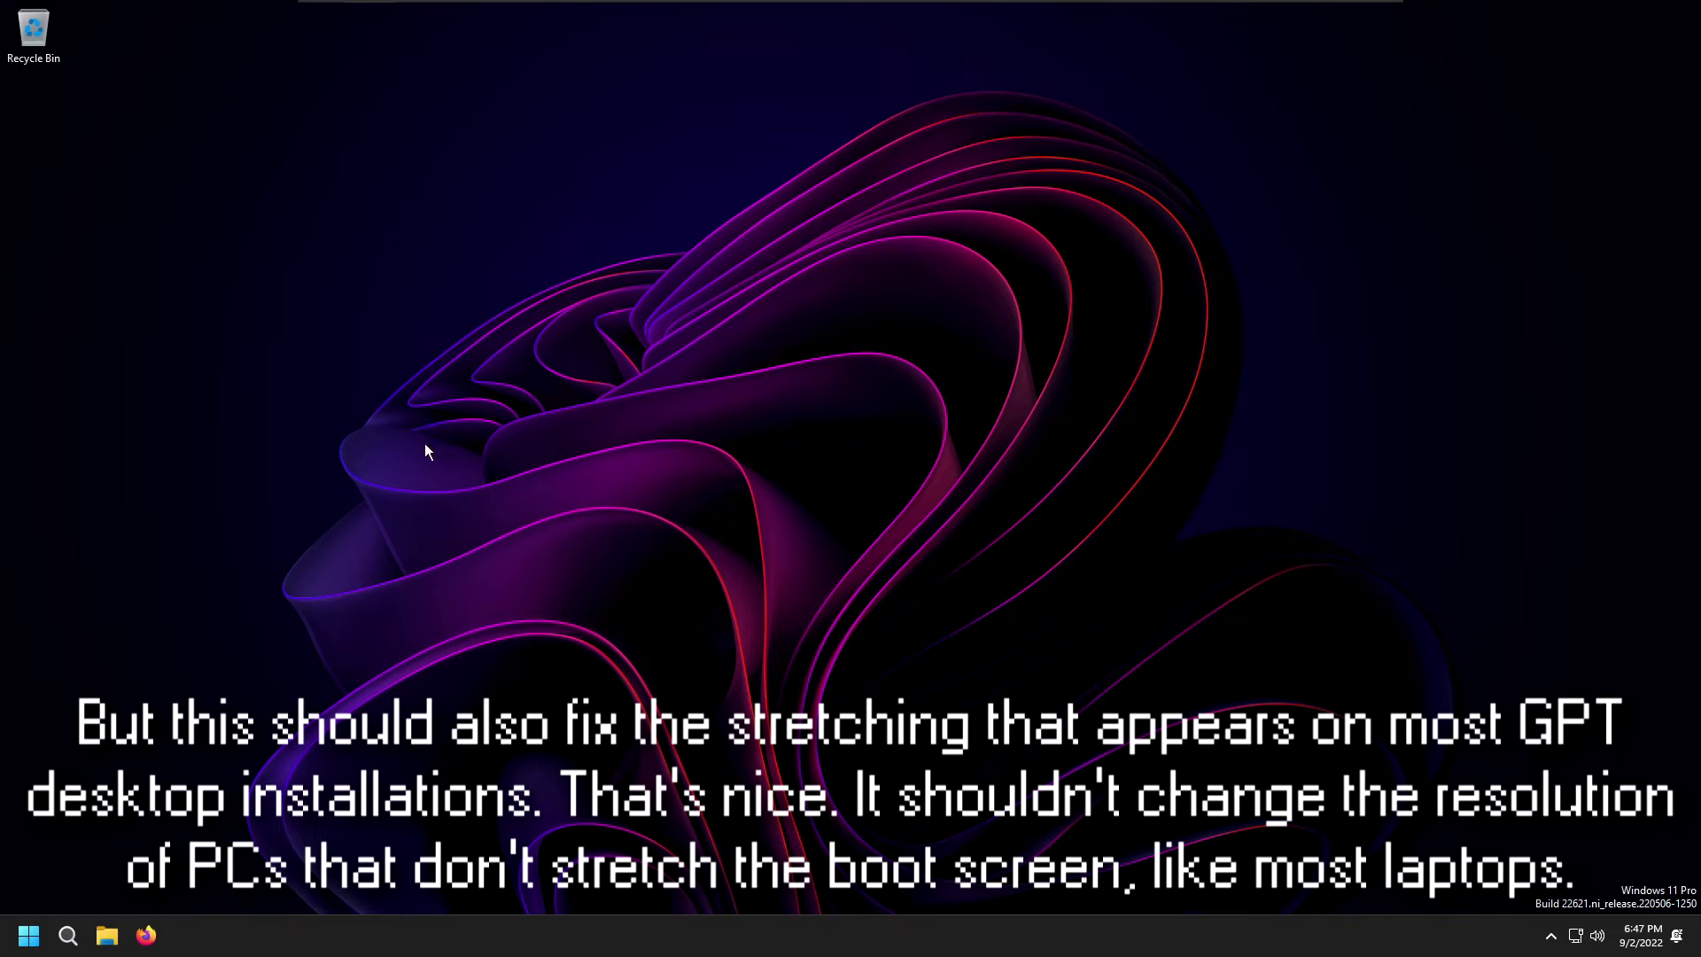
click(1551, 936)
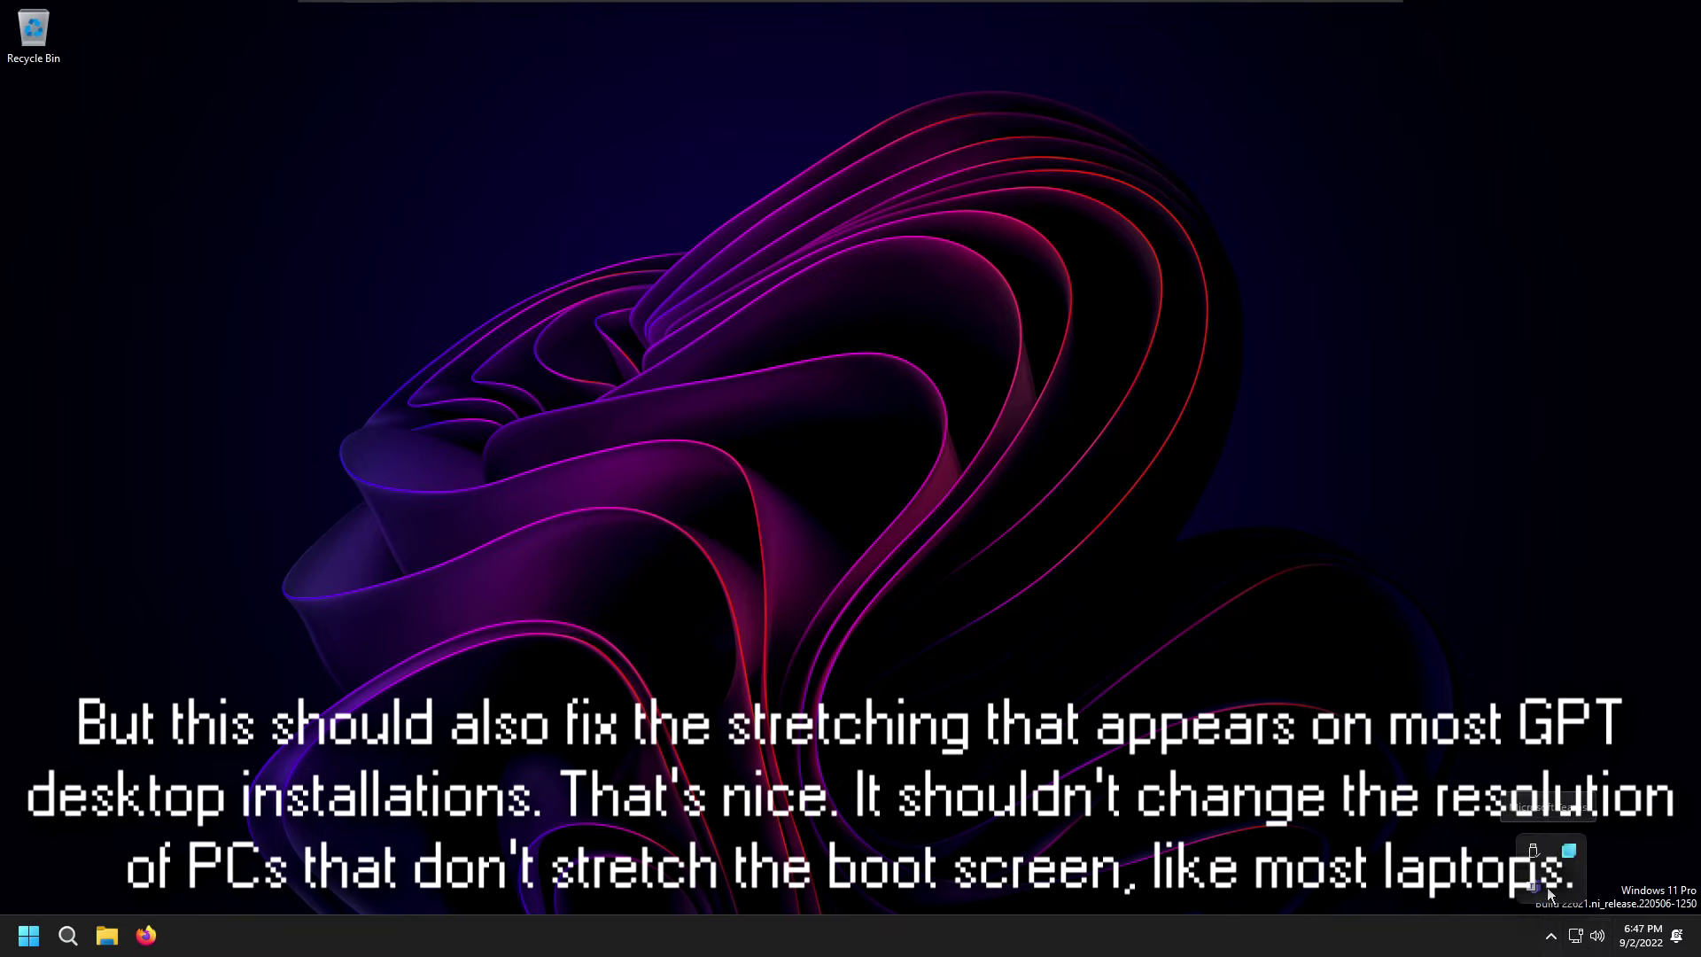
right_click(1542, 884)
click(1579, 879)
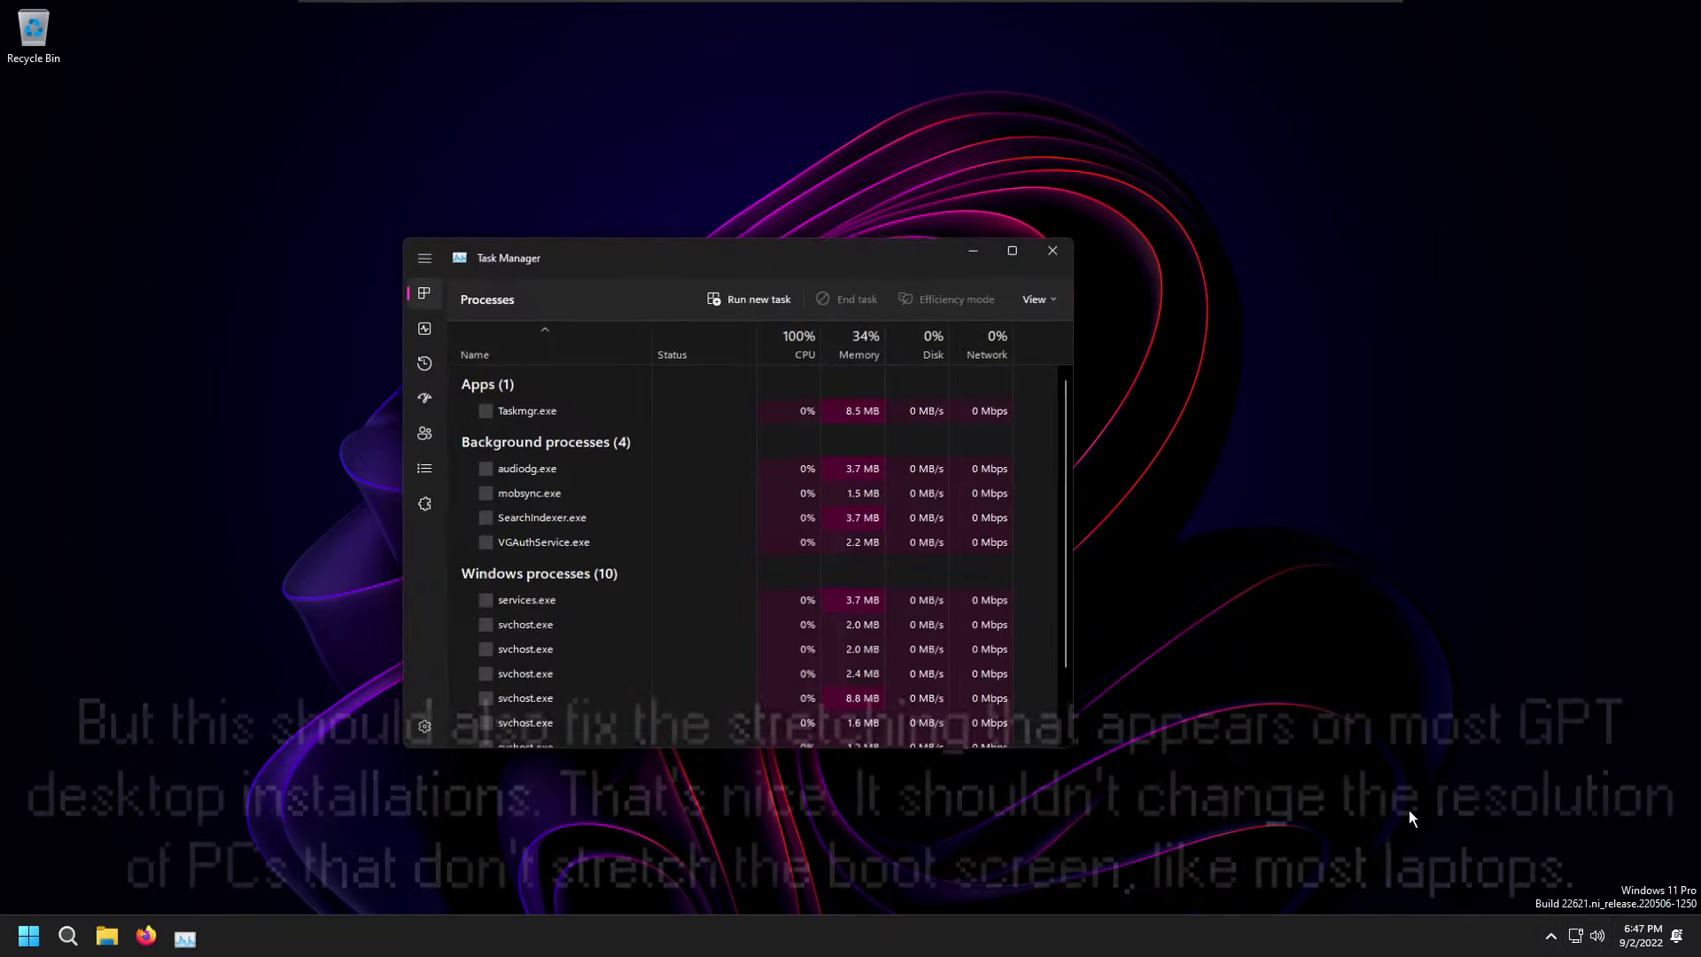
- Disable Microsoft Teams among the Task Manager startup apps and close Task Manager
click(422, 400)
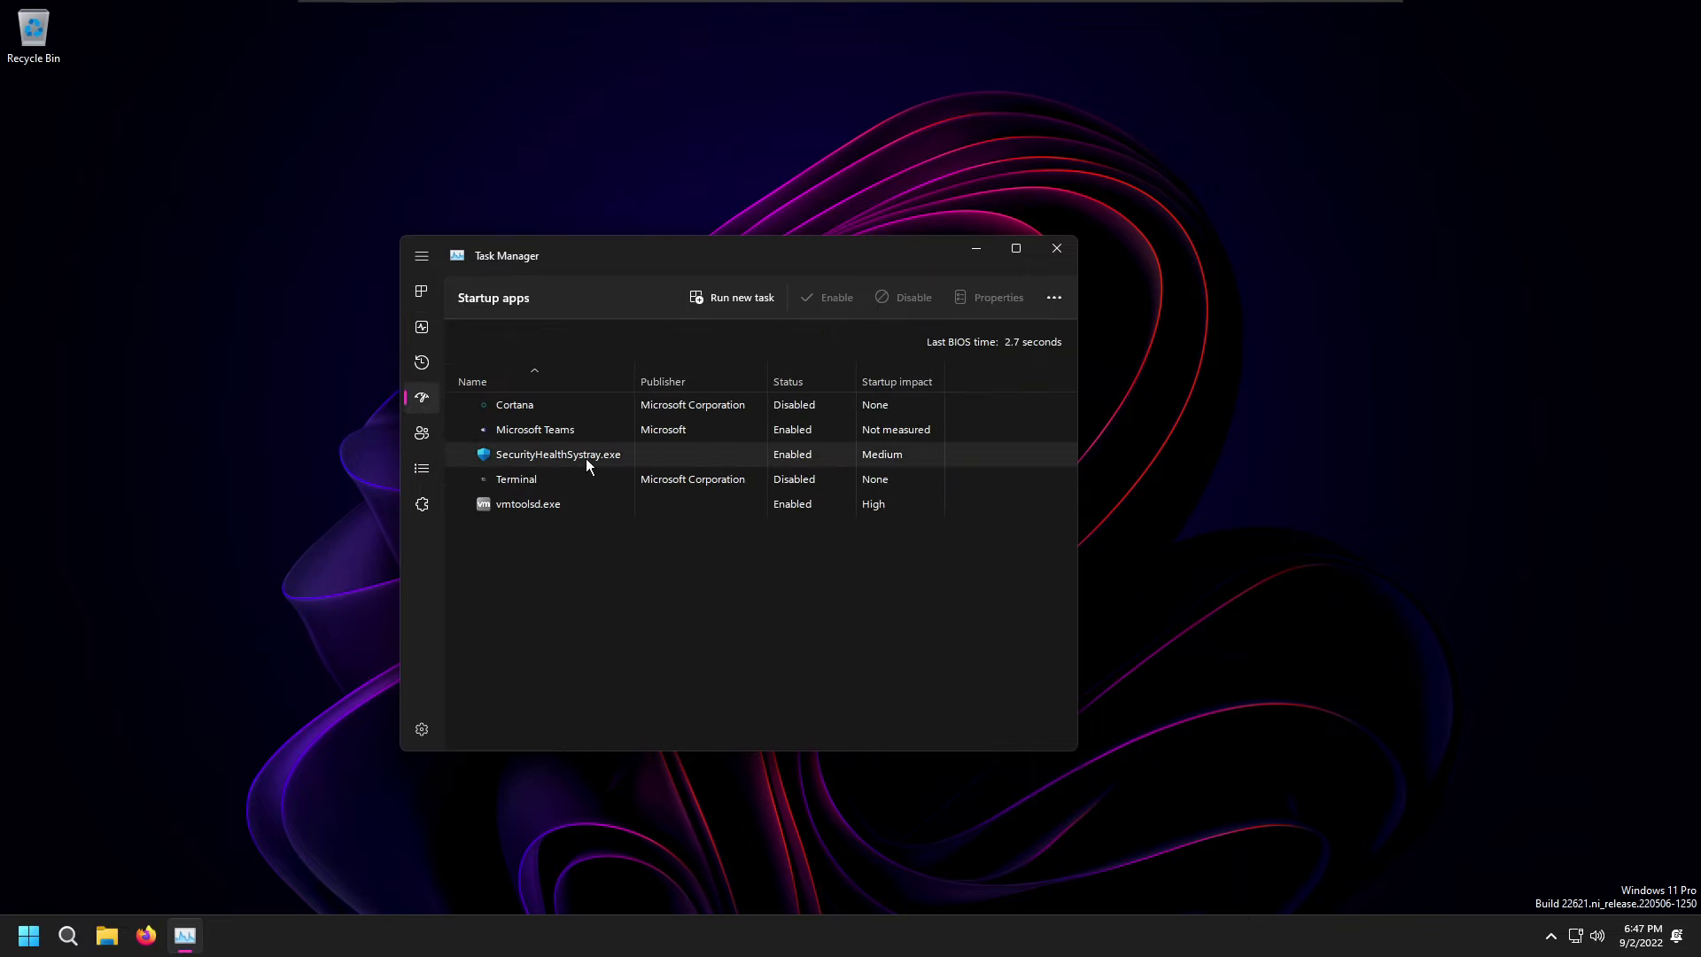
right_click(529, 428)
click(608, 450)
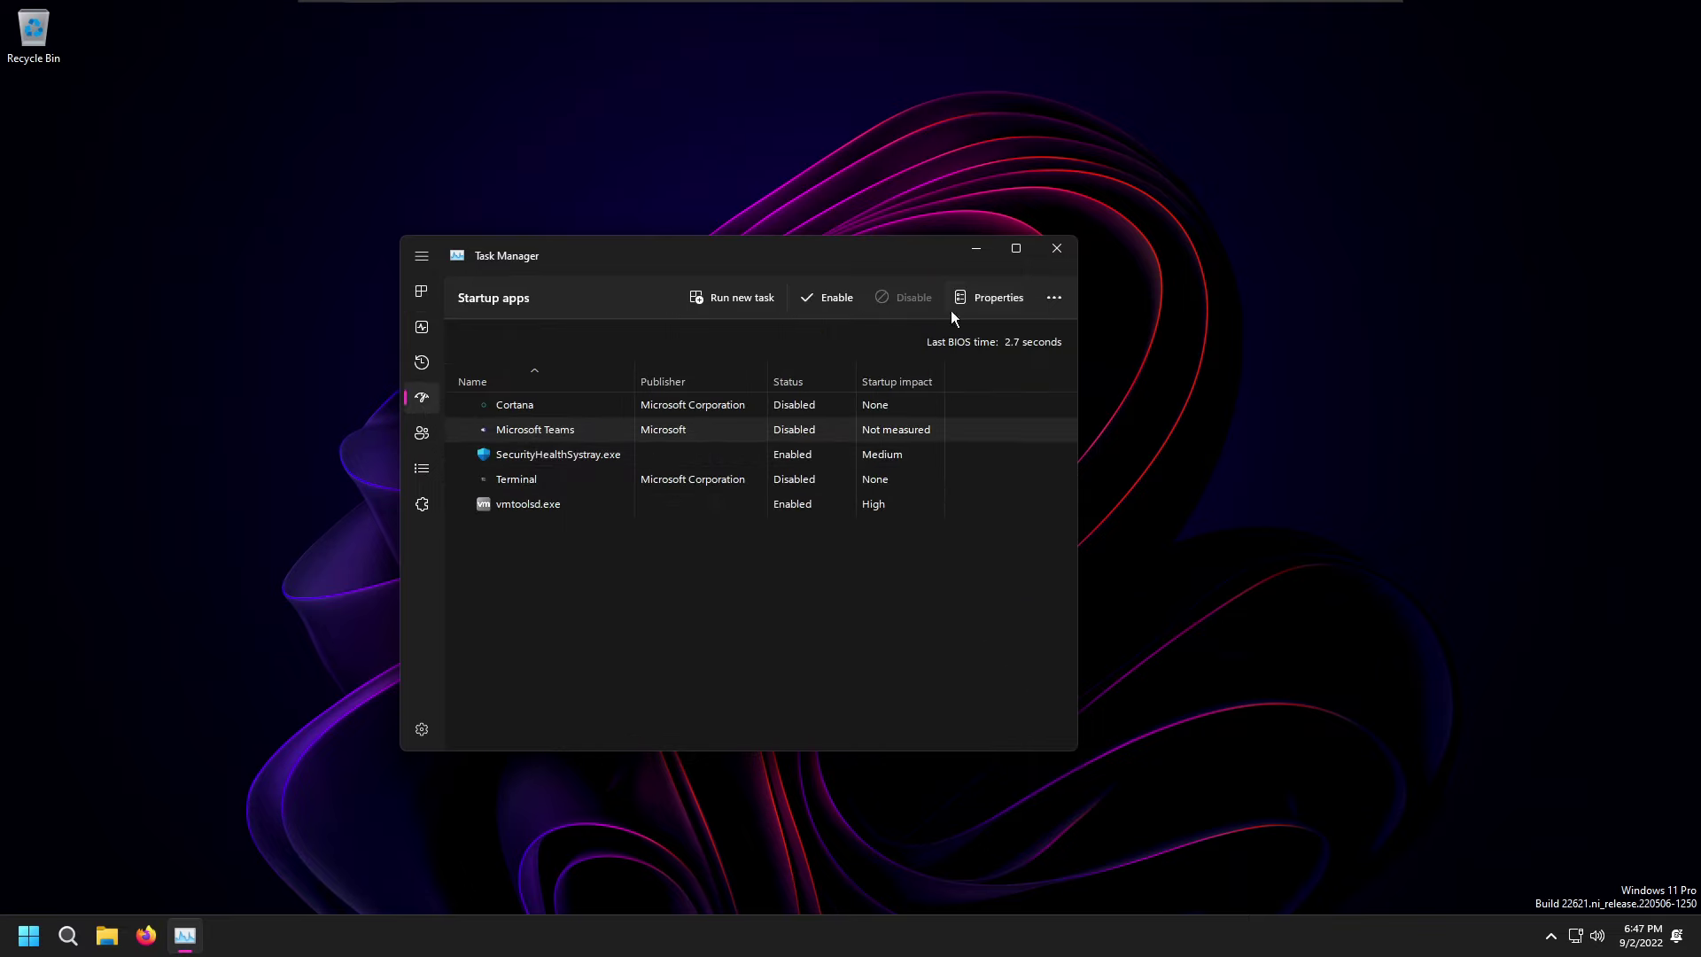
click(1057, 248)
- Uninstall Microsoft Teams from the installed apps in Settings
key(super)
key(super+i)
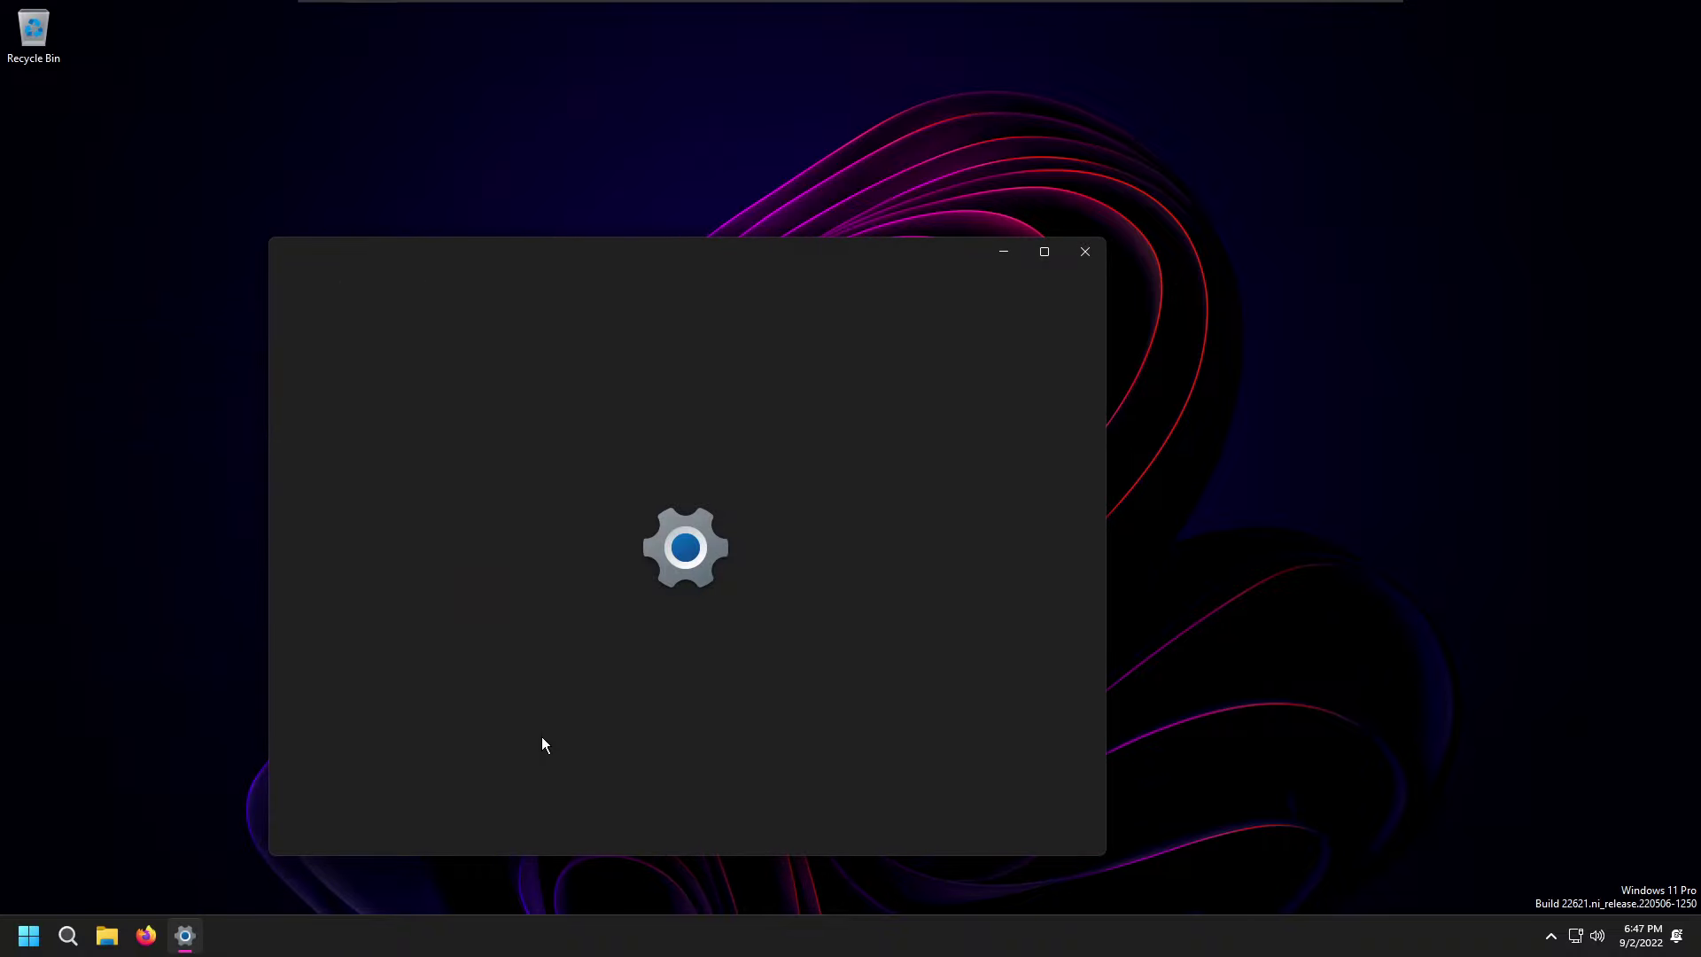
click(365, 565)
click(719, 381)
scroll(875, 648, down, 10)
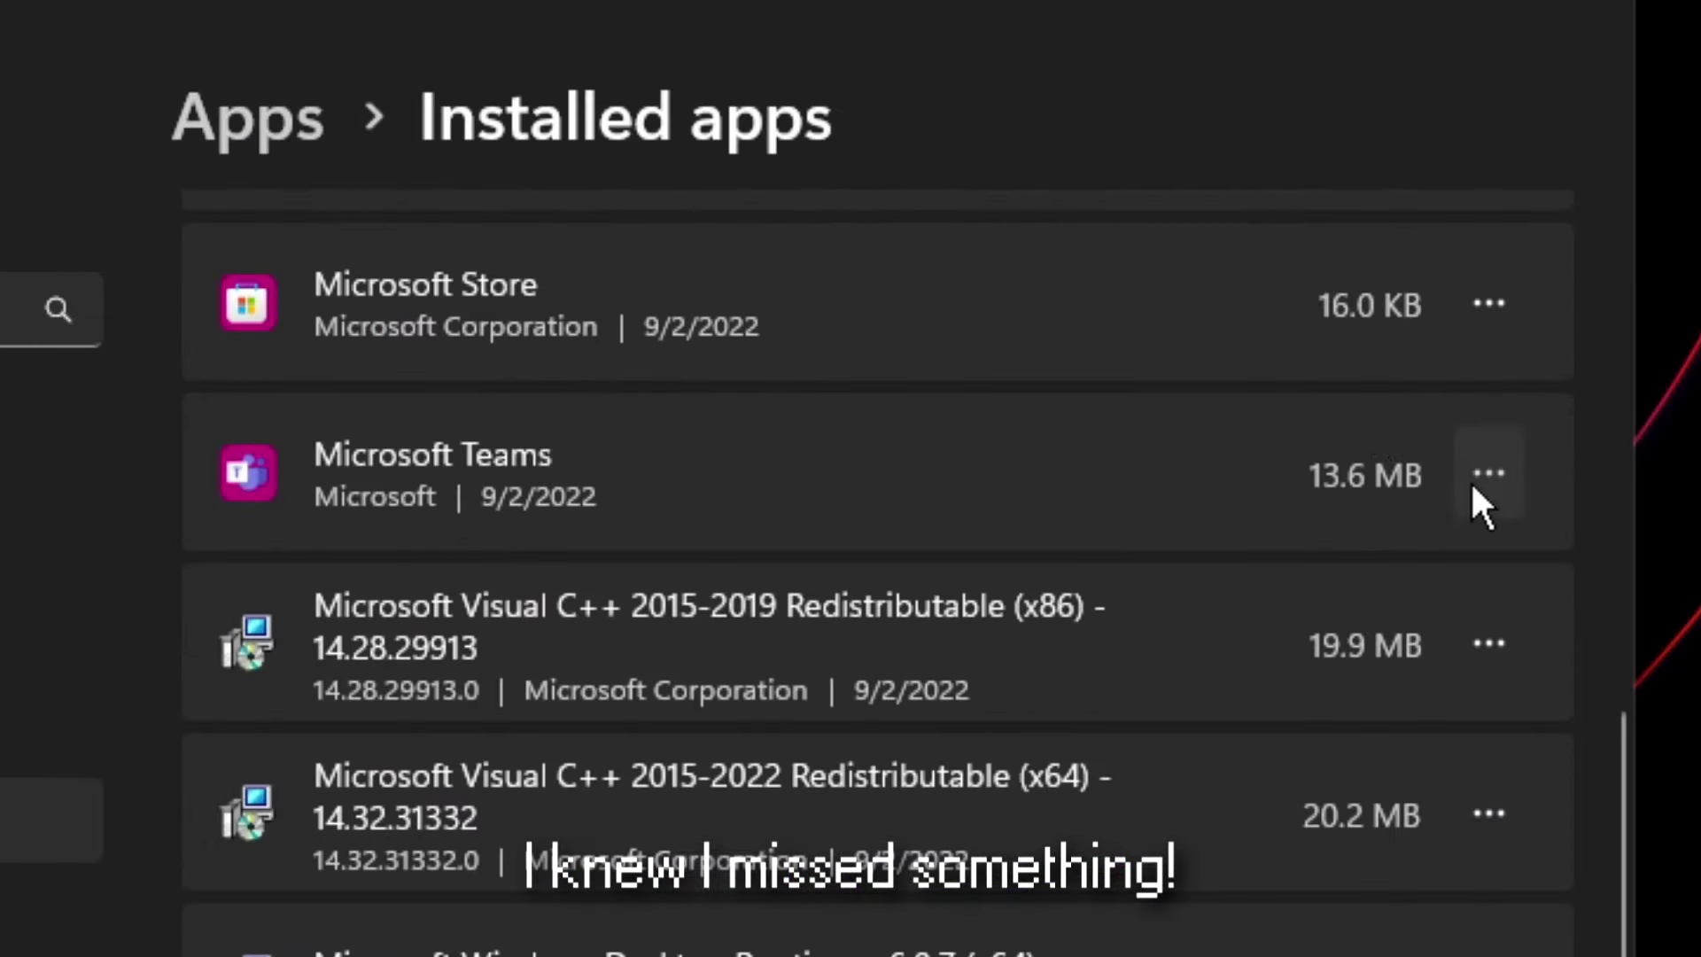
click(1473, 485)
click(1189, 716)
click(1353, 730)
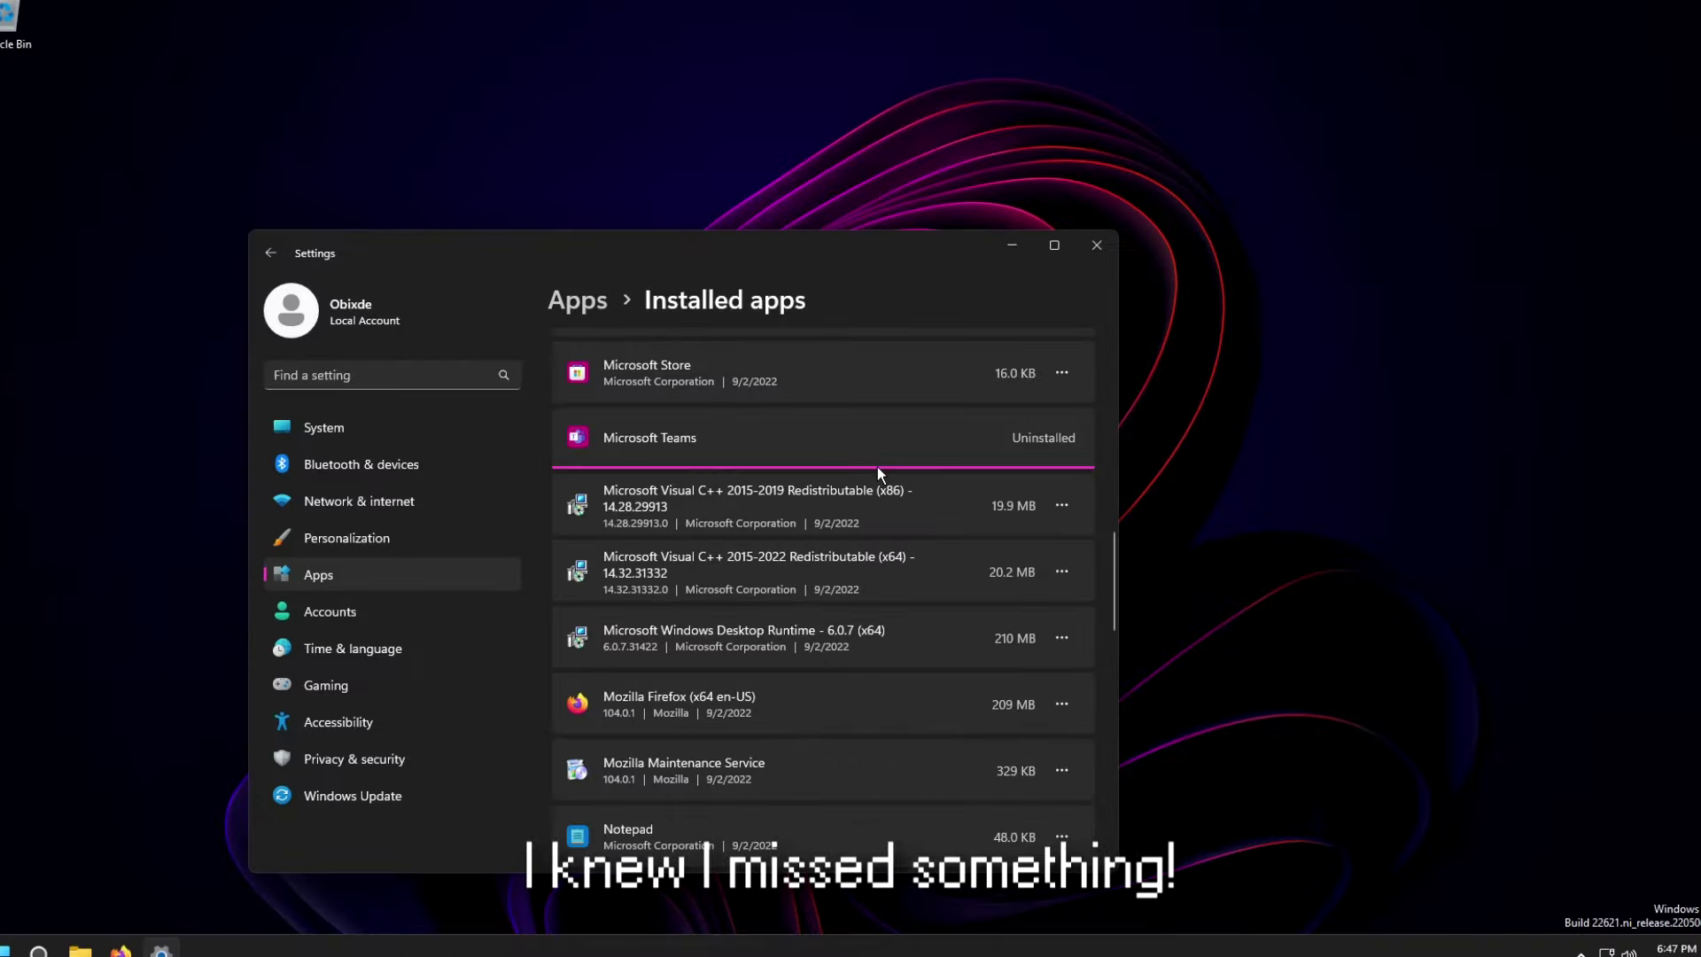
- Review the rest of the installed apps list and close Settings
scroll(1013, 549, down, 3)
scroll(872, 471, down, 10)
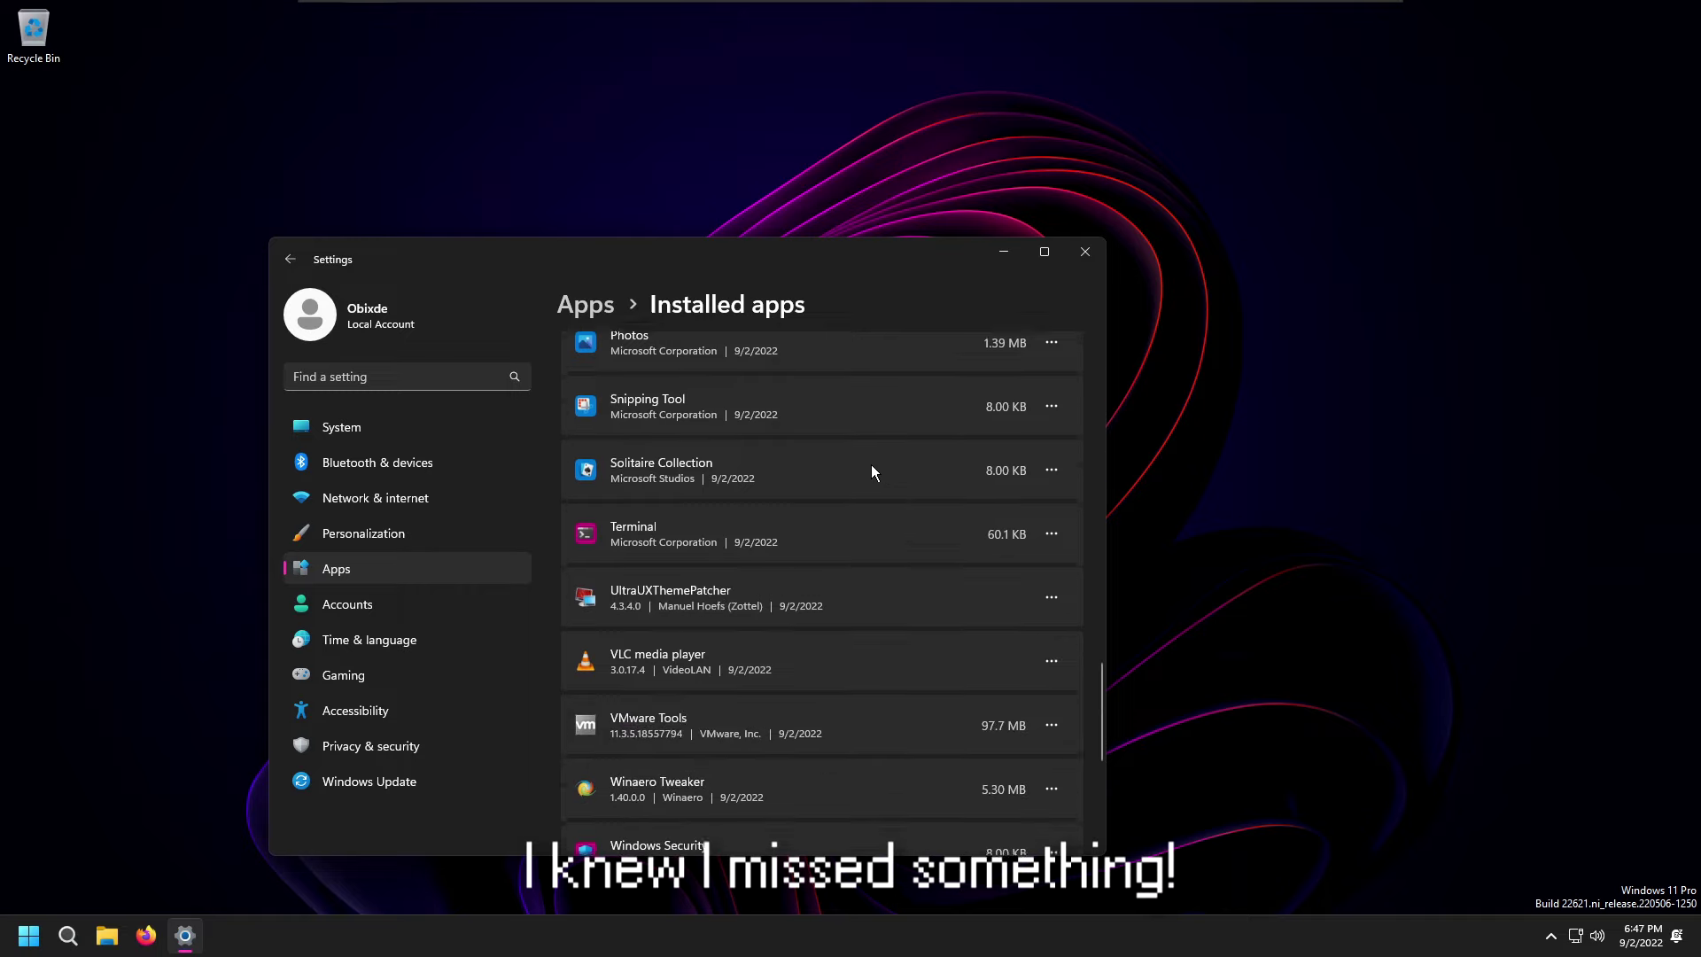
click(1084, 253)
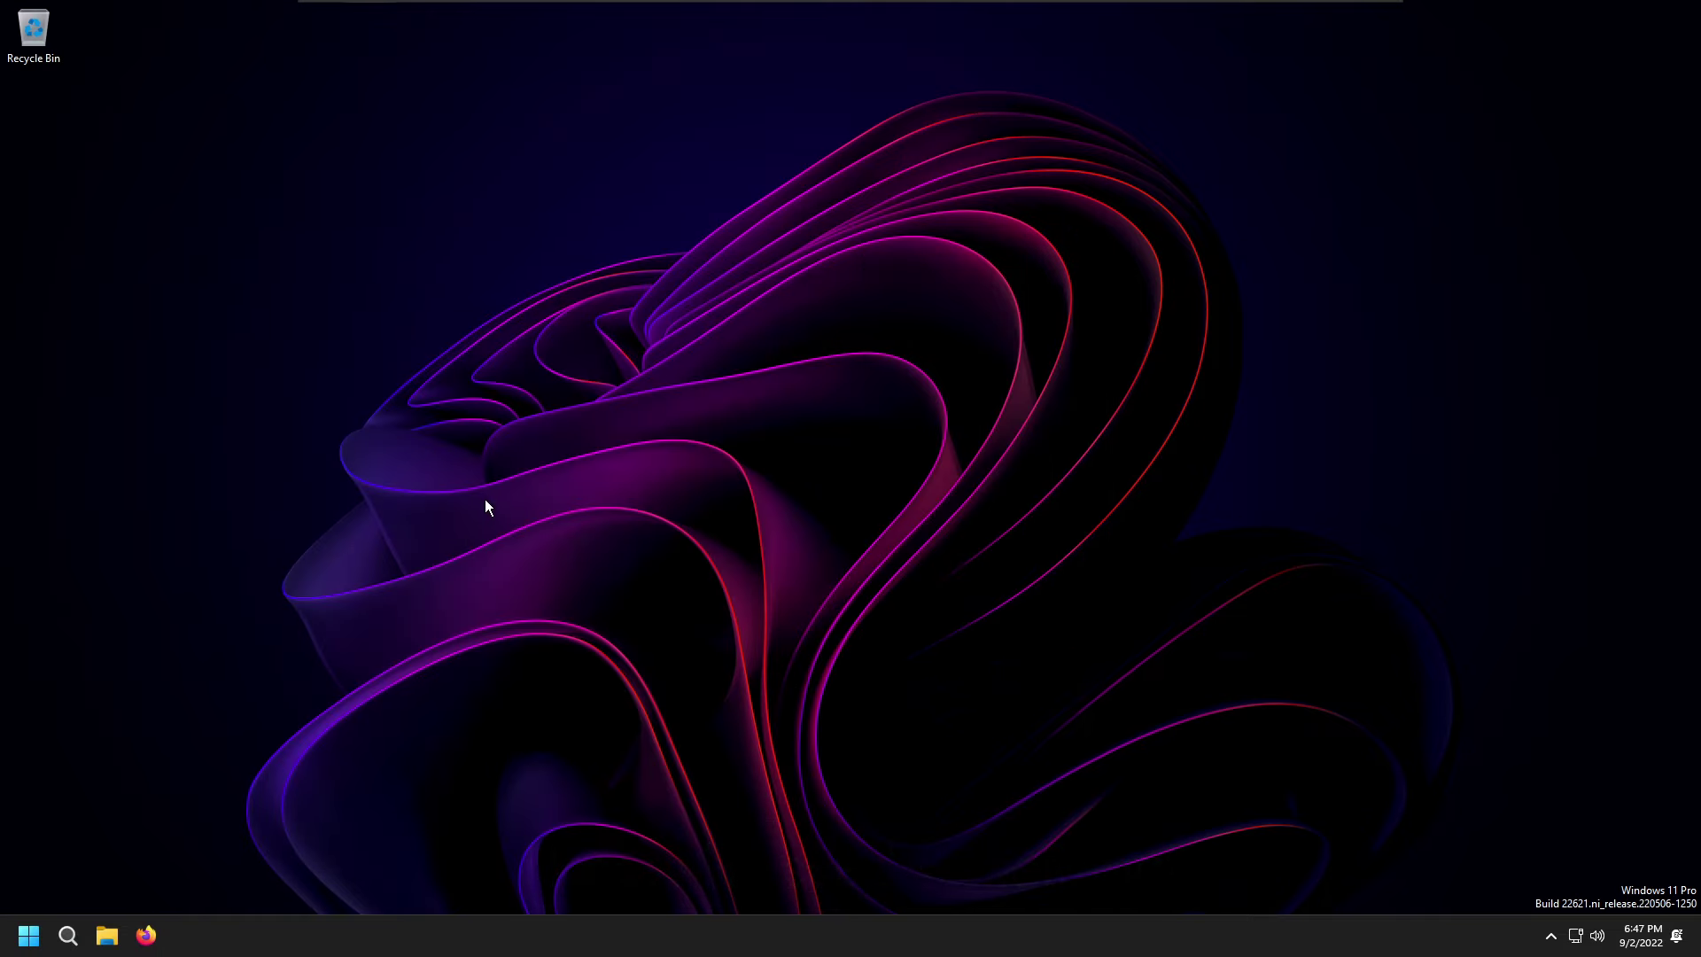
- Run winver to check the Windows version information, centre the About Windows dialog, and close it
key(super+r)
text(winver)
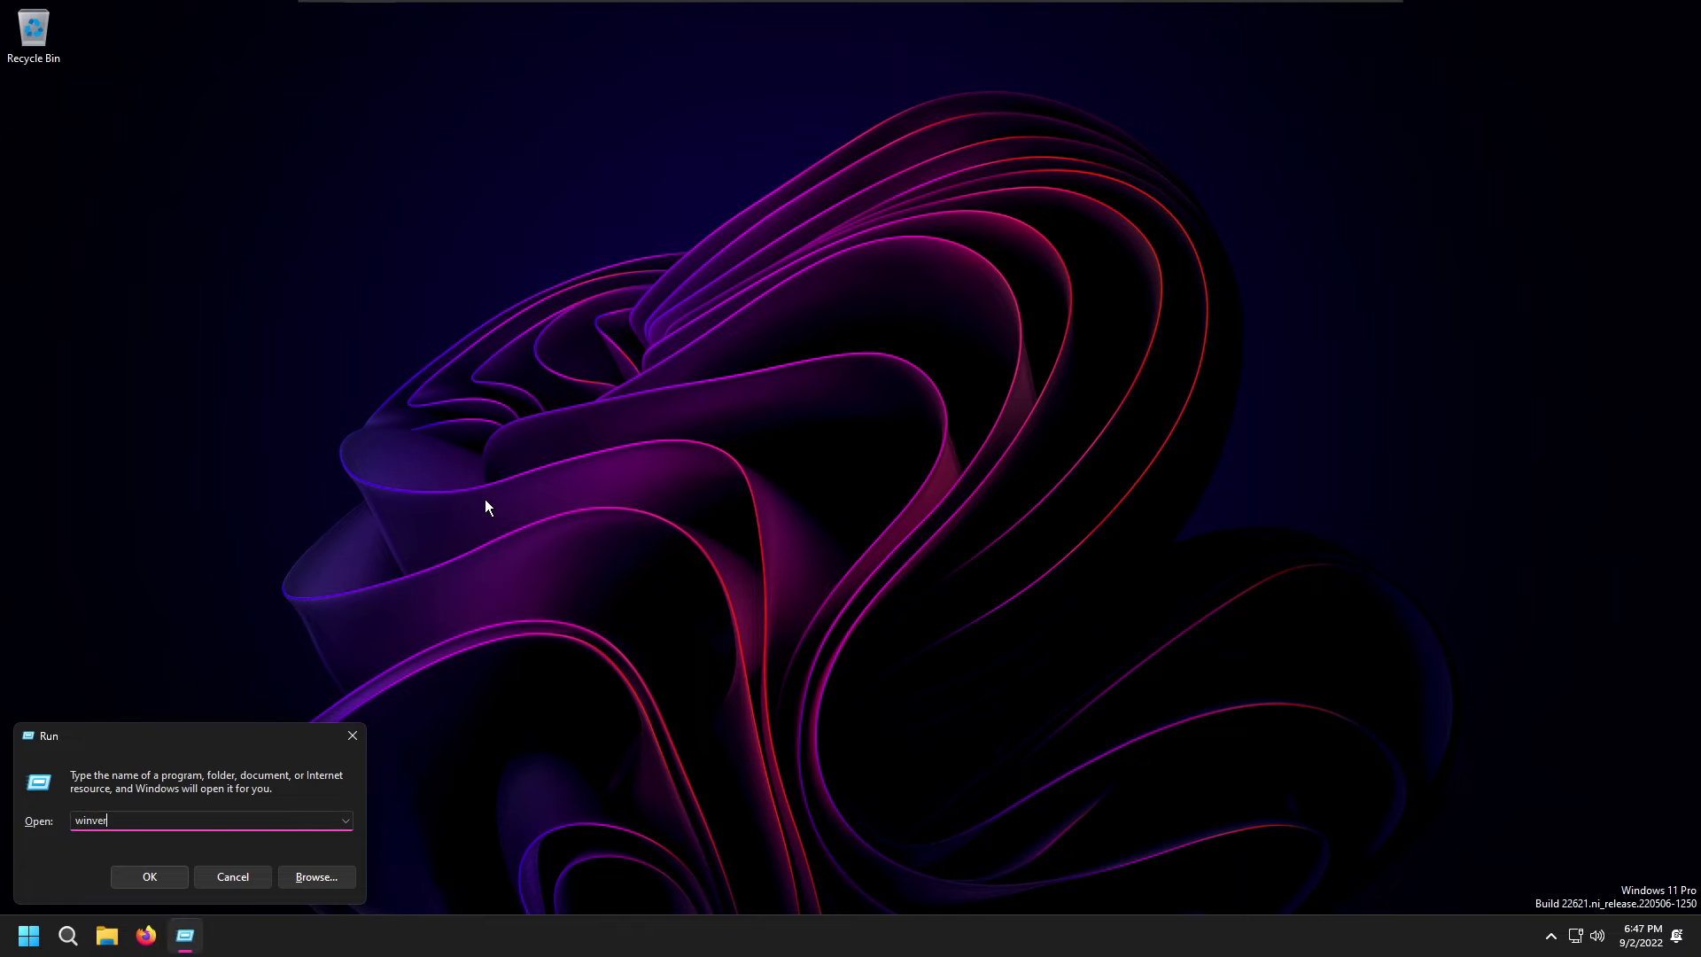
key(Return)
drag(190, 72, 745, 328)
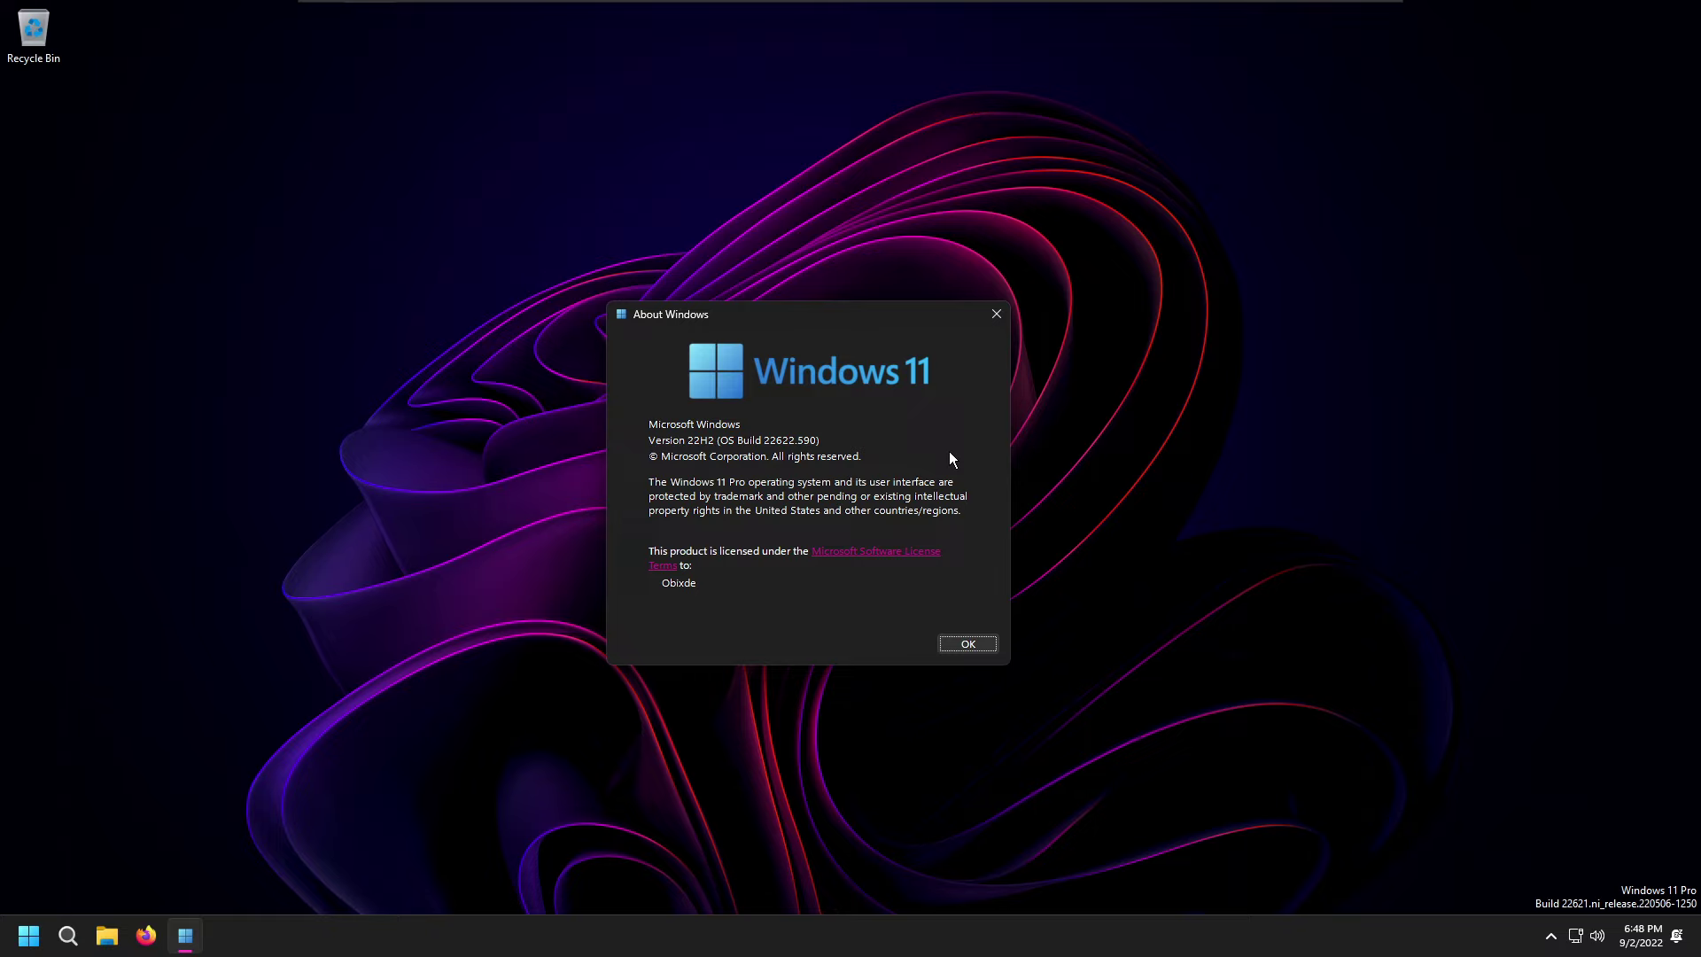
key(Escape)
- Search for explorerpa and open the ExplorerPatcher properties
key(super)
text(exp)
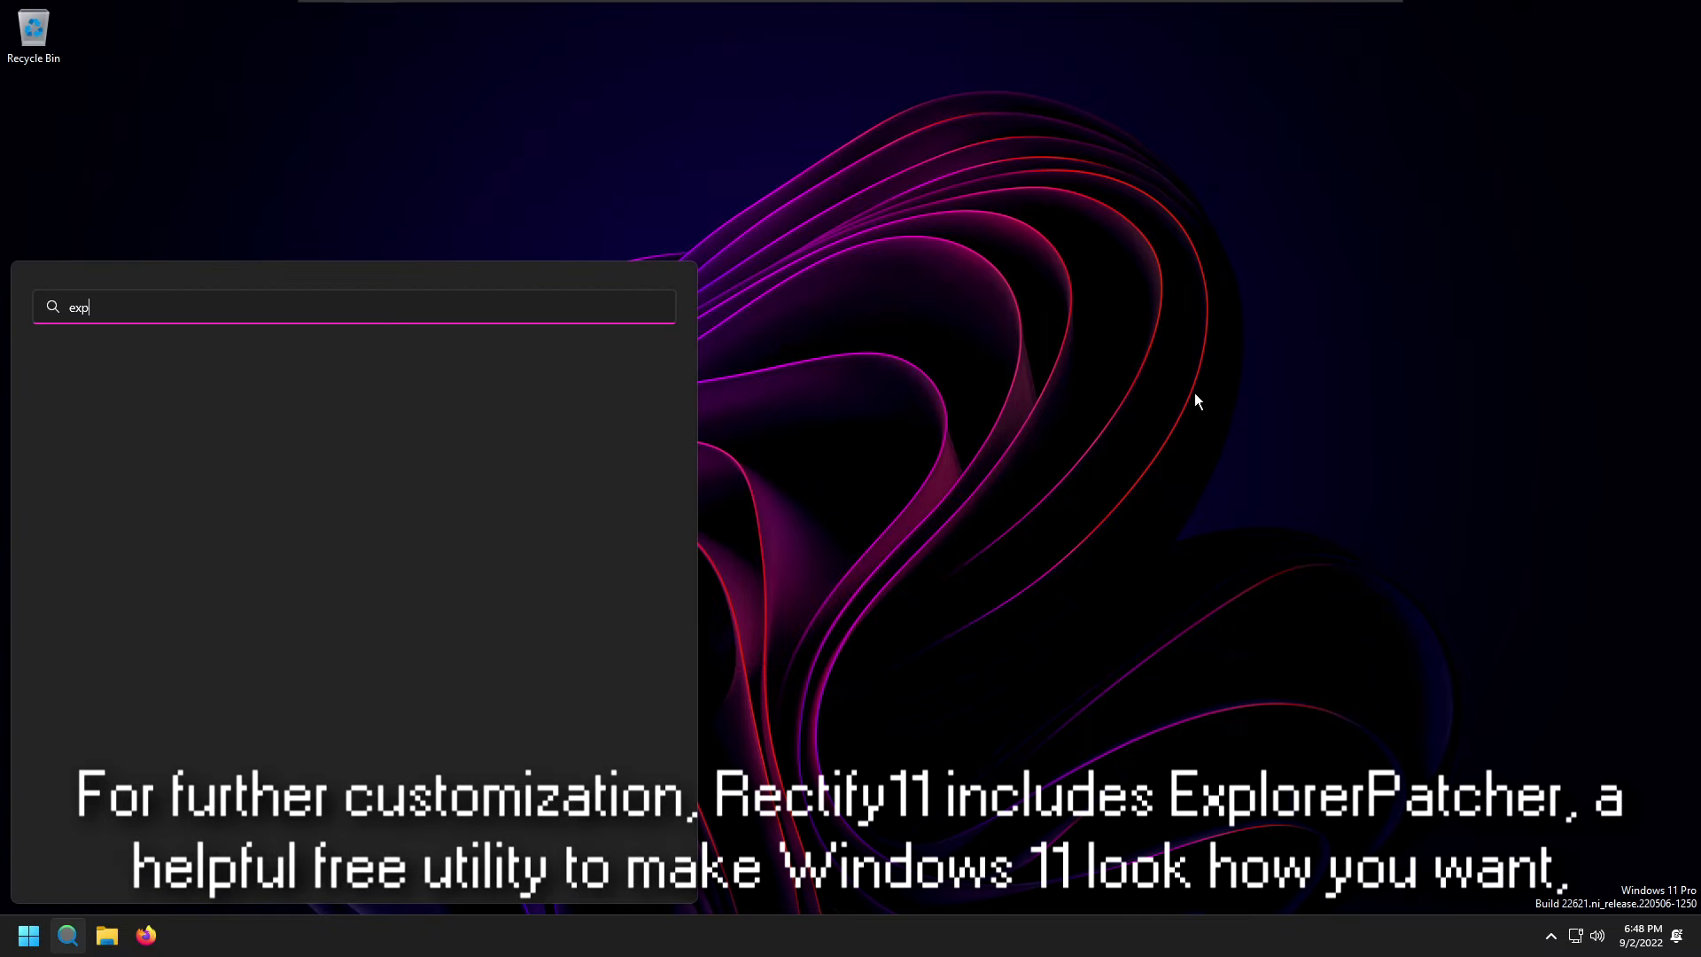
text(lorerpa)
key(Return)
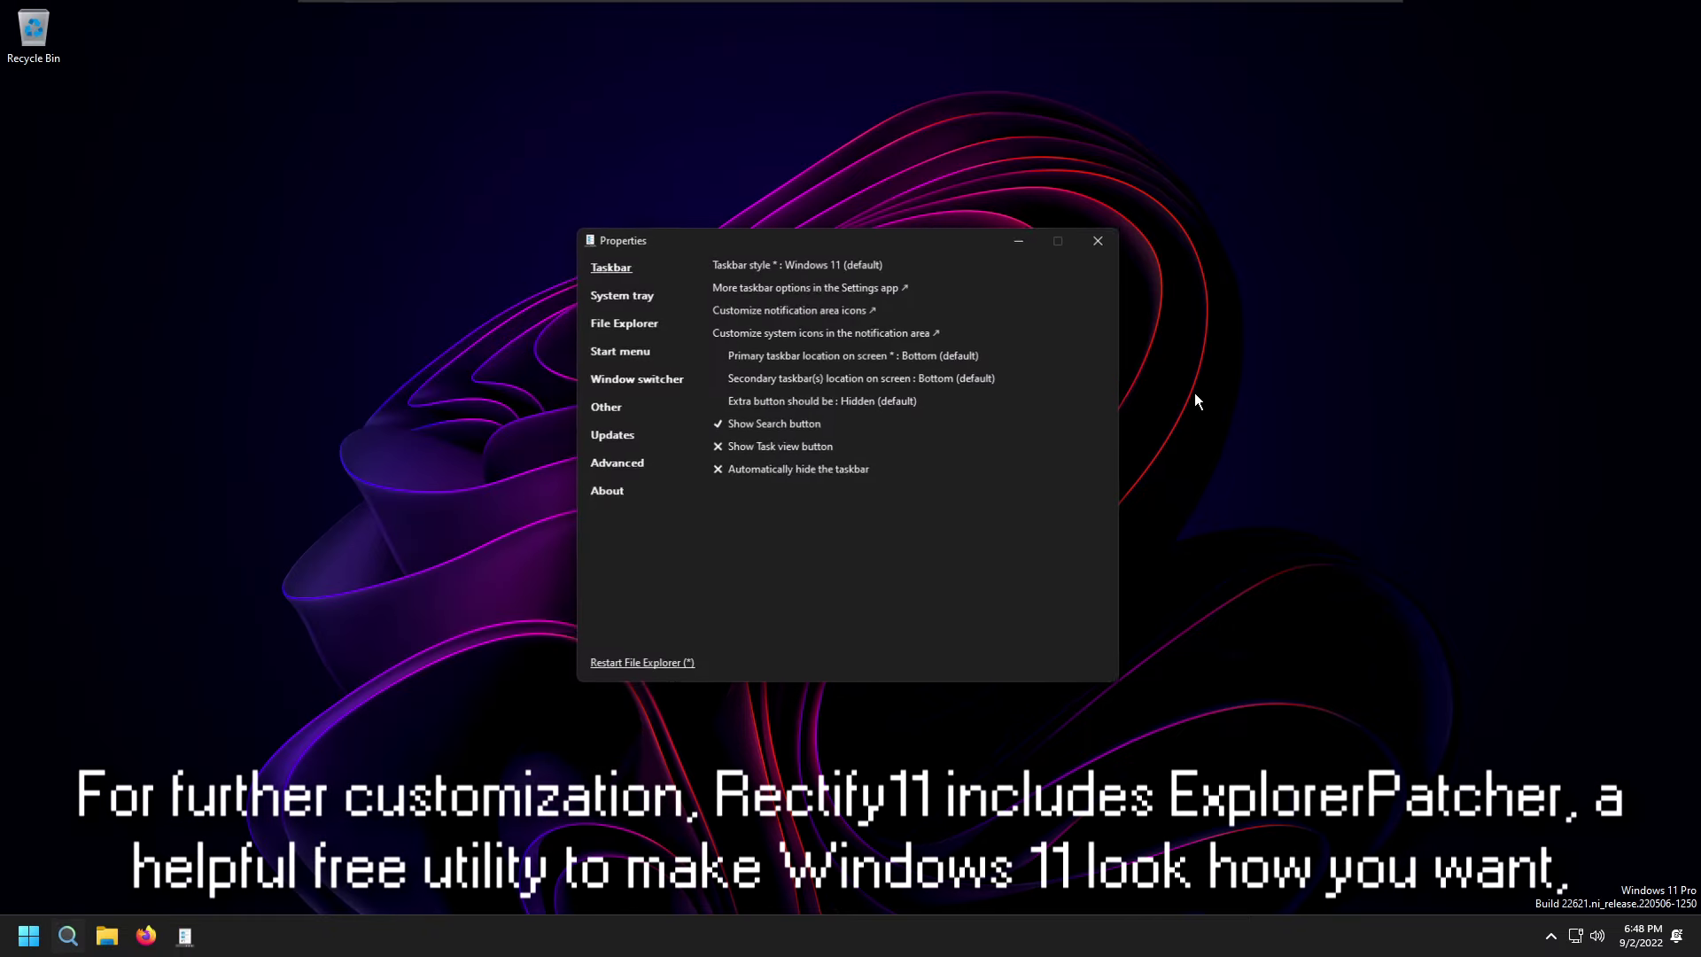
- Set the ExplorerPatcher taskbar style to Windows 10 and restart File Explorer
click(784, 266)
click(780, 301)
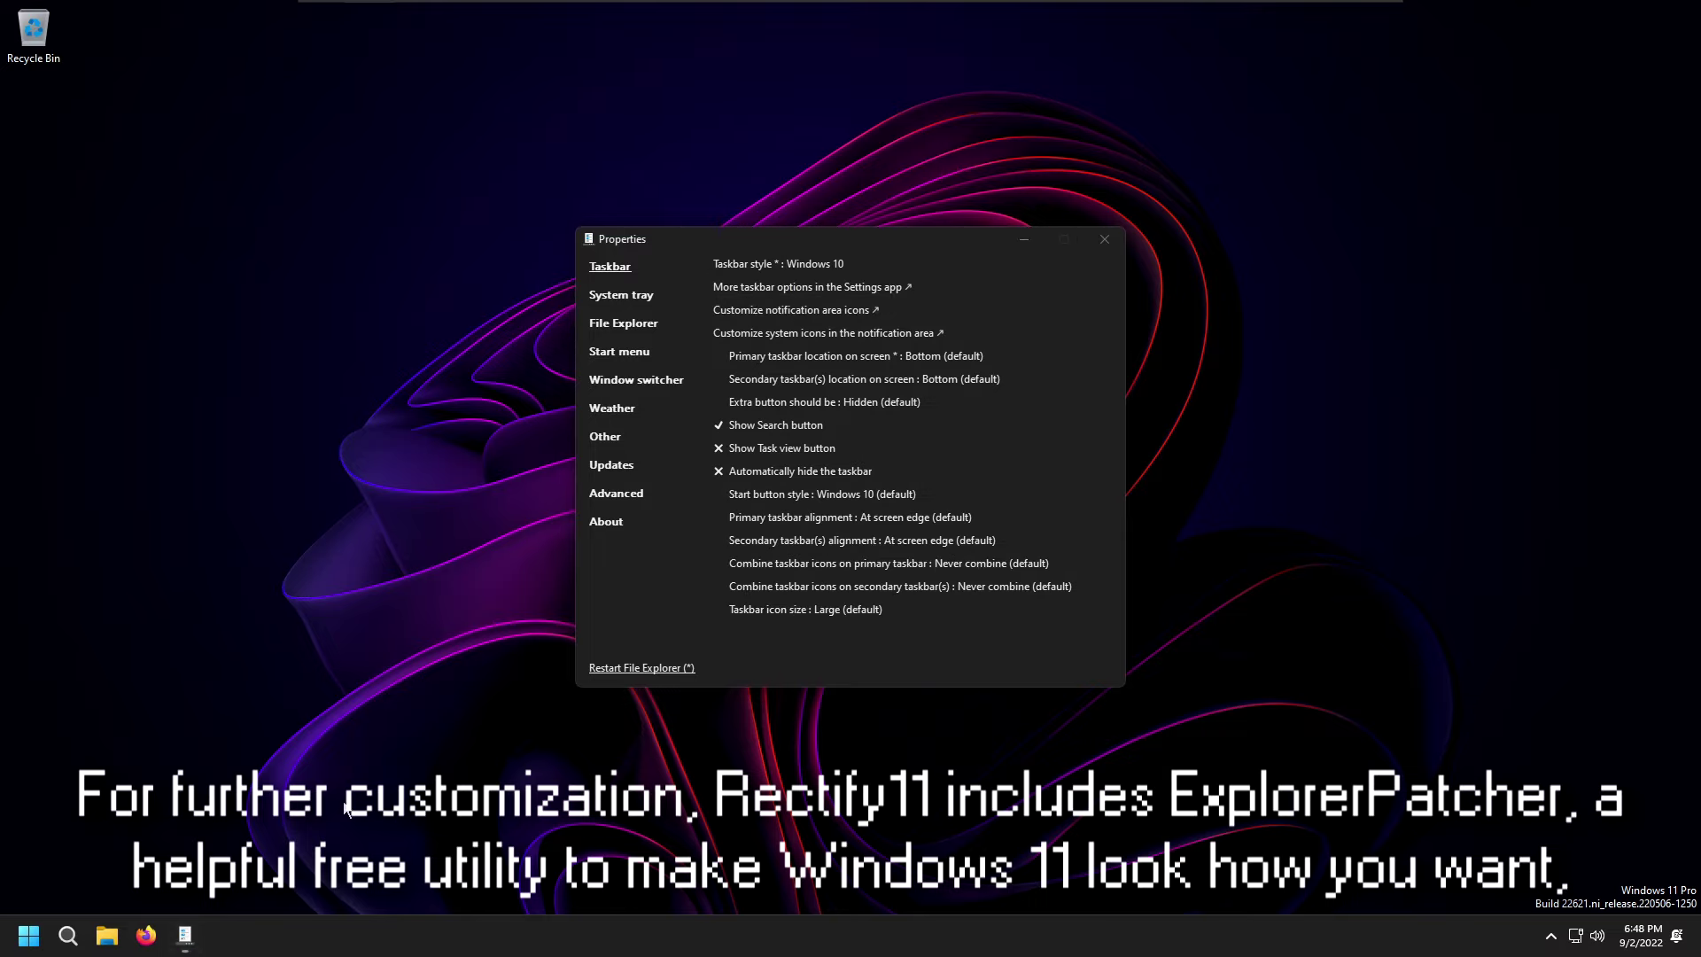
click(648, 669)
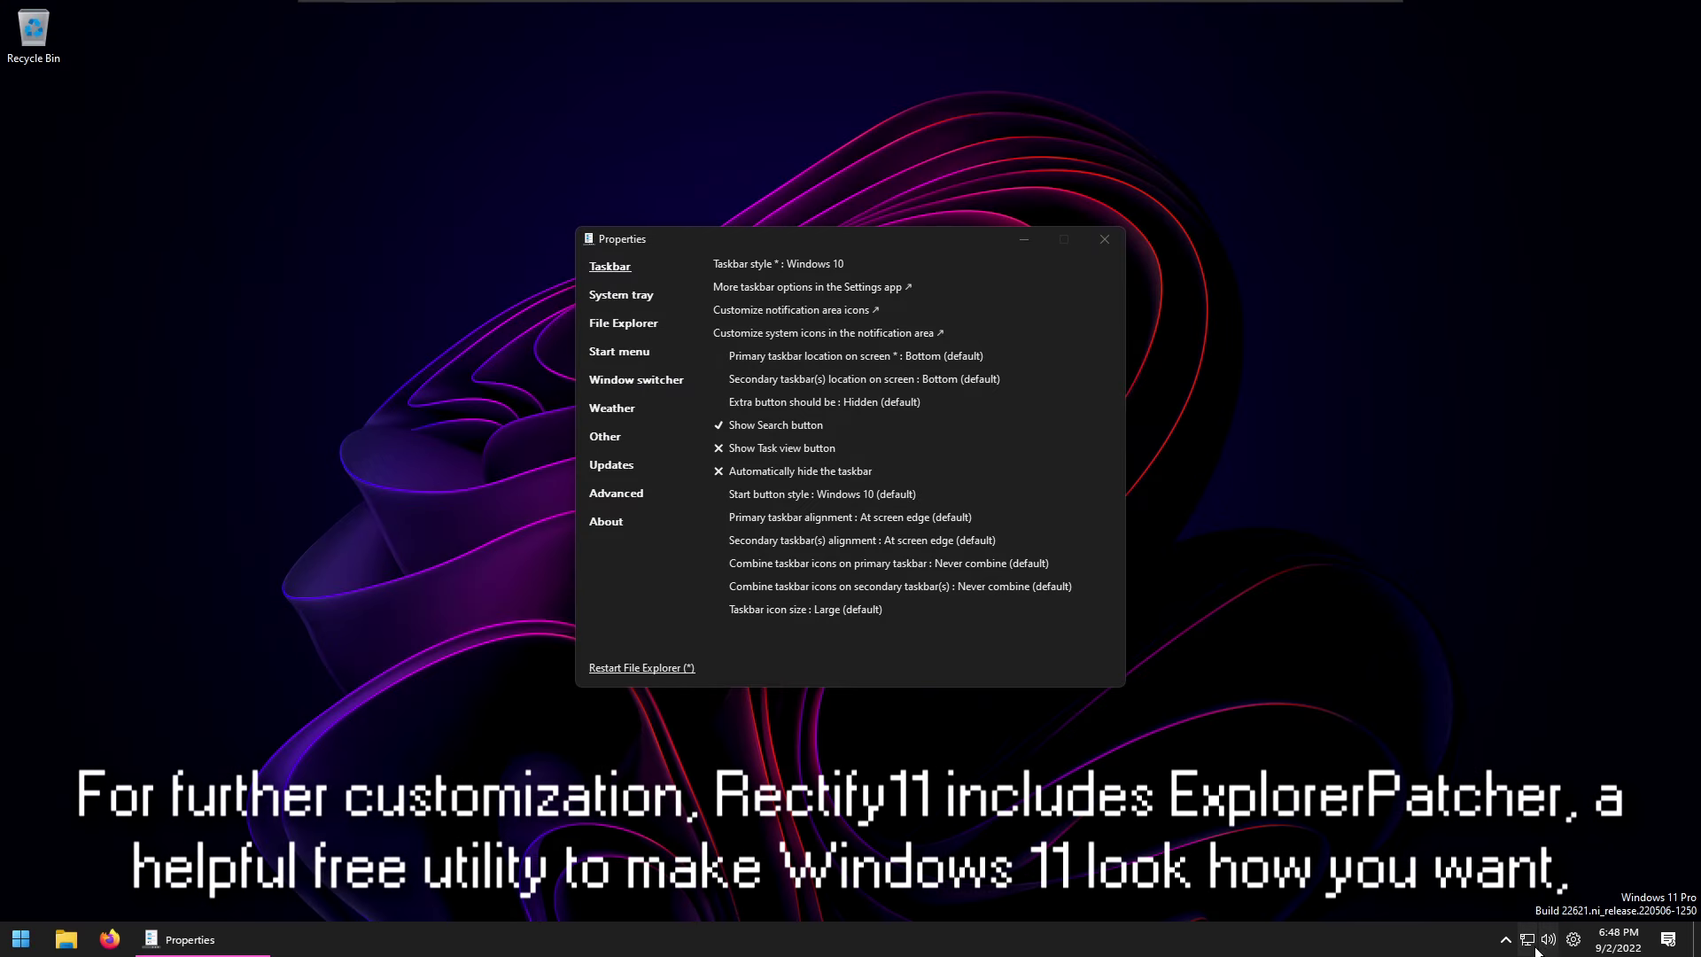
- Examine the notification, clock, settings, volume, and network flyouts on the Windows 10 style taskbar
click(1666, 944)
click(1608, 945)
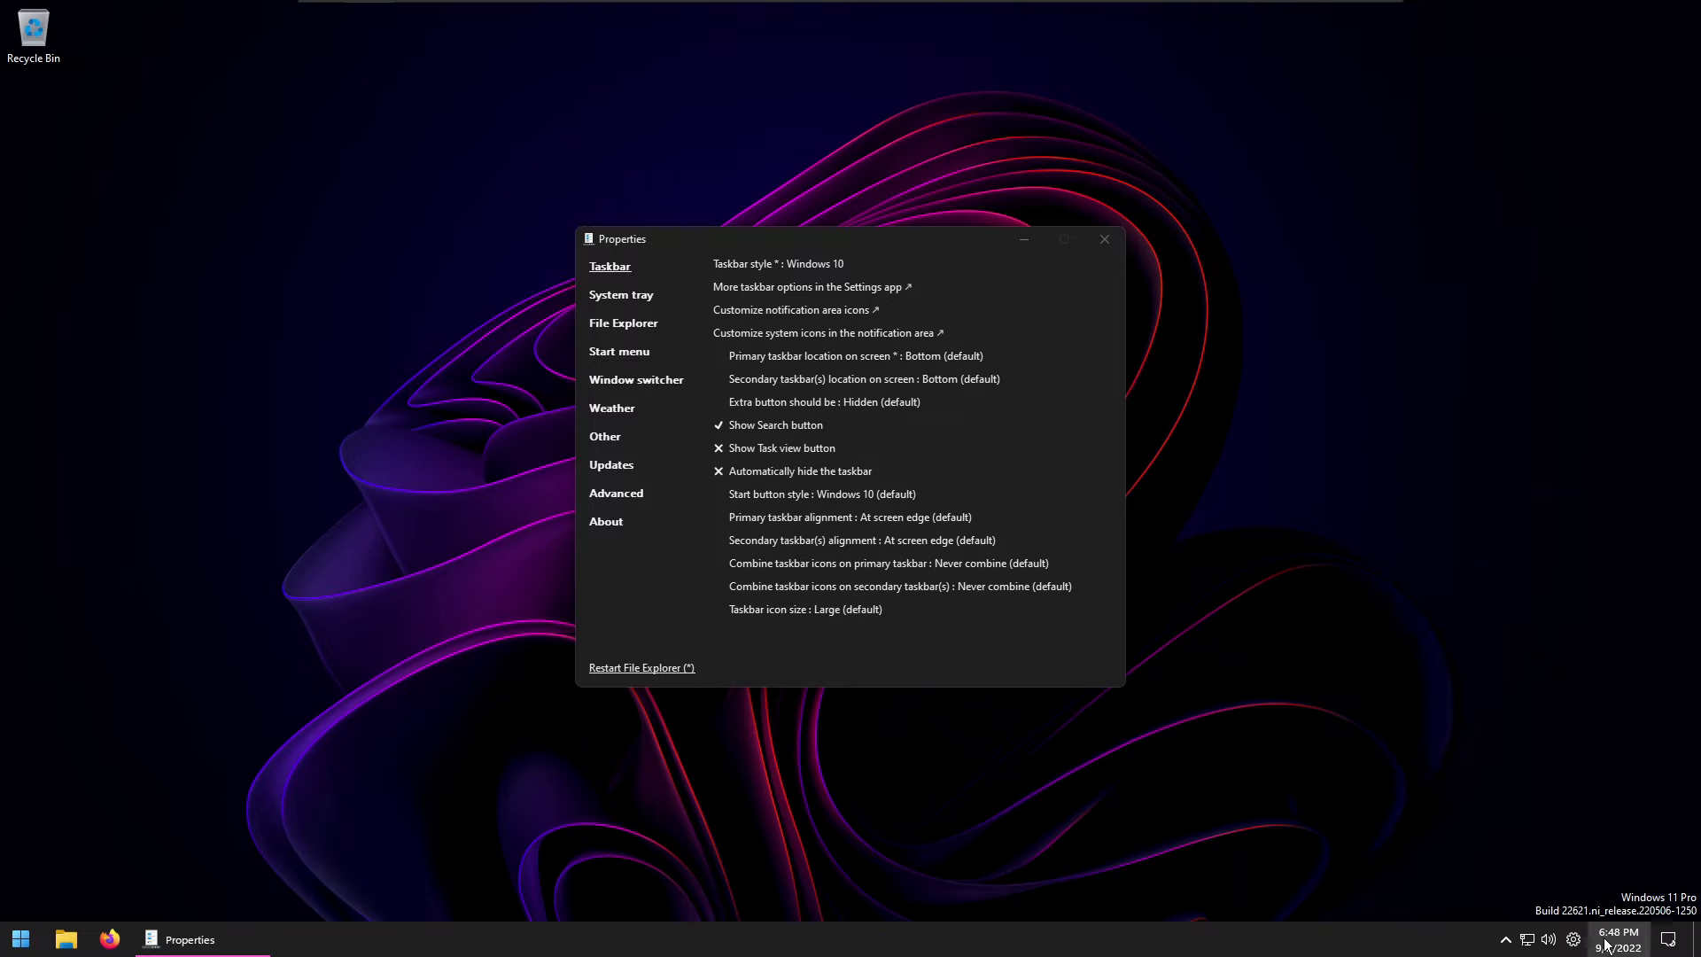
click(1567, 940)
click(1546, 939)
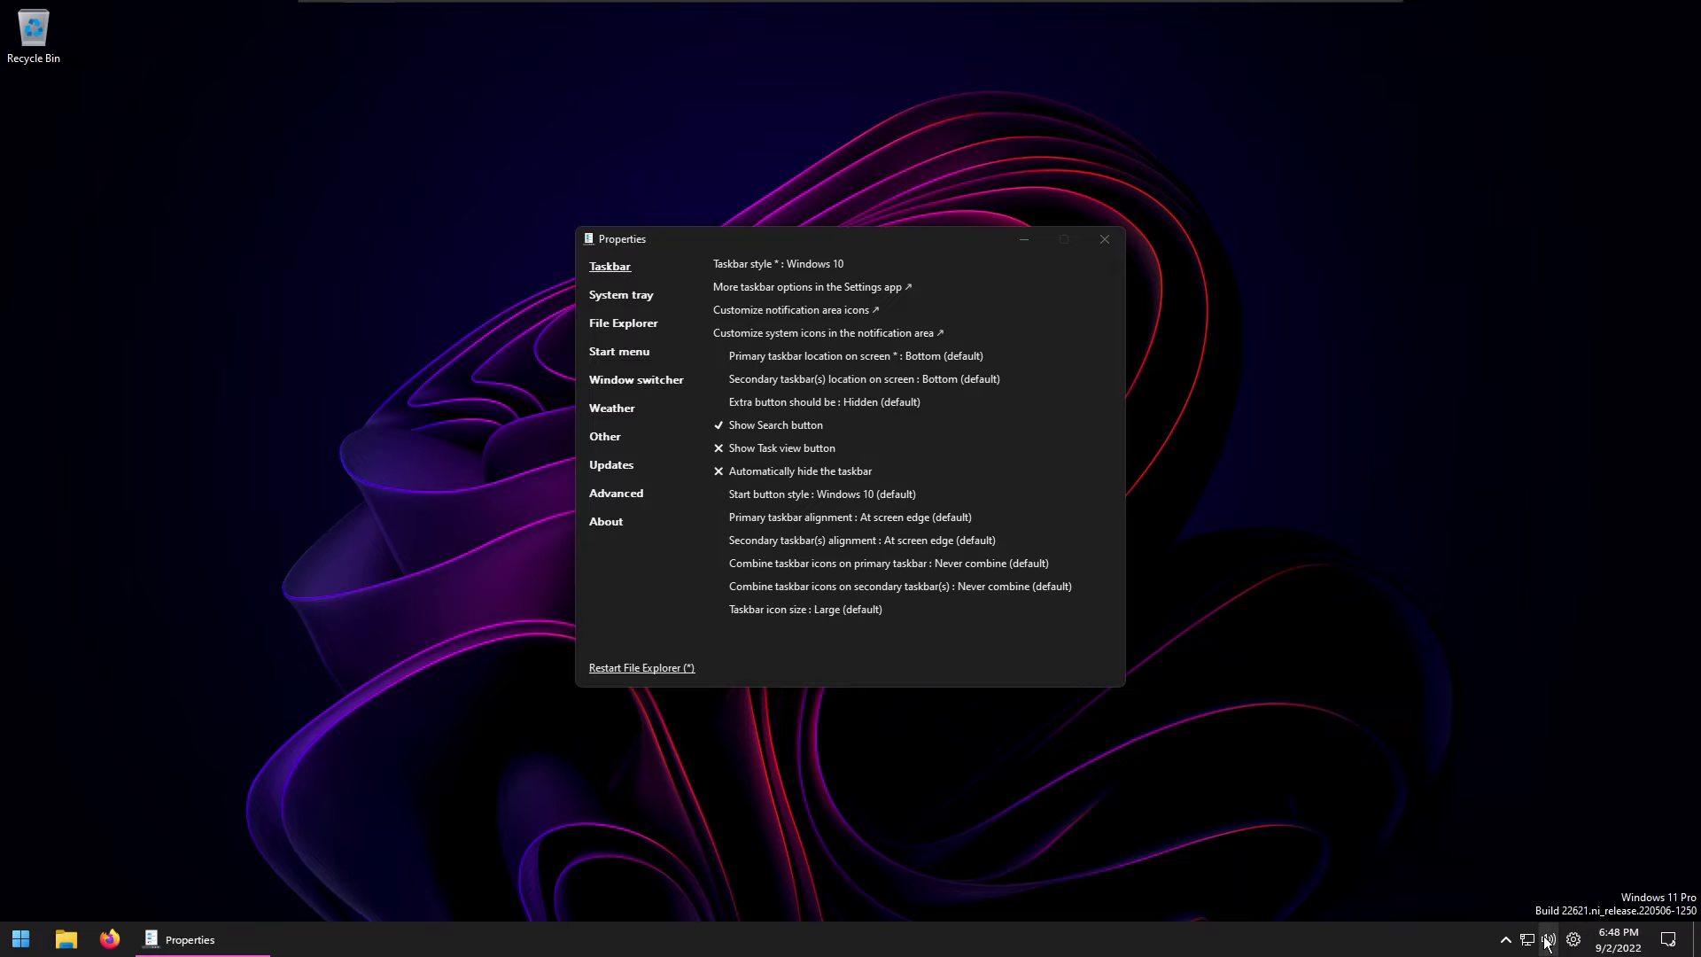
click(1547, 938)
click(1304, 704)
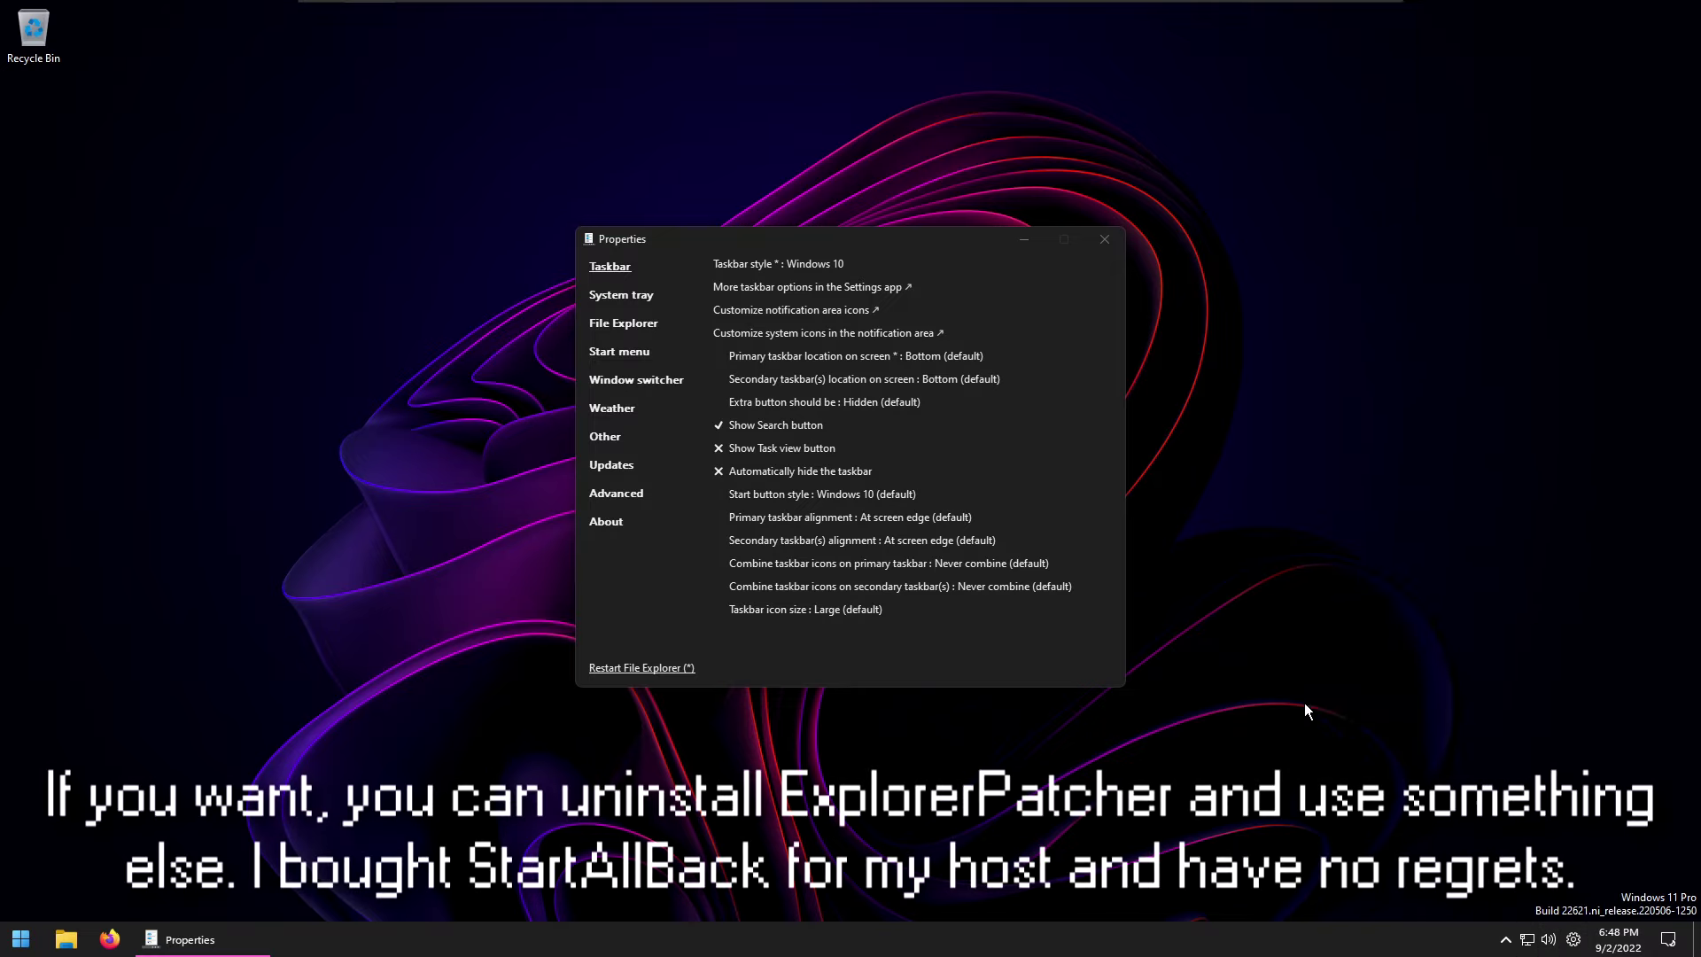
click(1530, 942)
- Look through the ExplorerPatcher options for File Explorer, System tray, Start menu, Other, and Taskbar
click(625, 322)
click(620, 298)
click(618, 352)
click(601, 439)
click(603, 271)
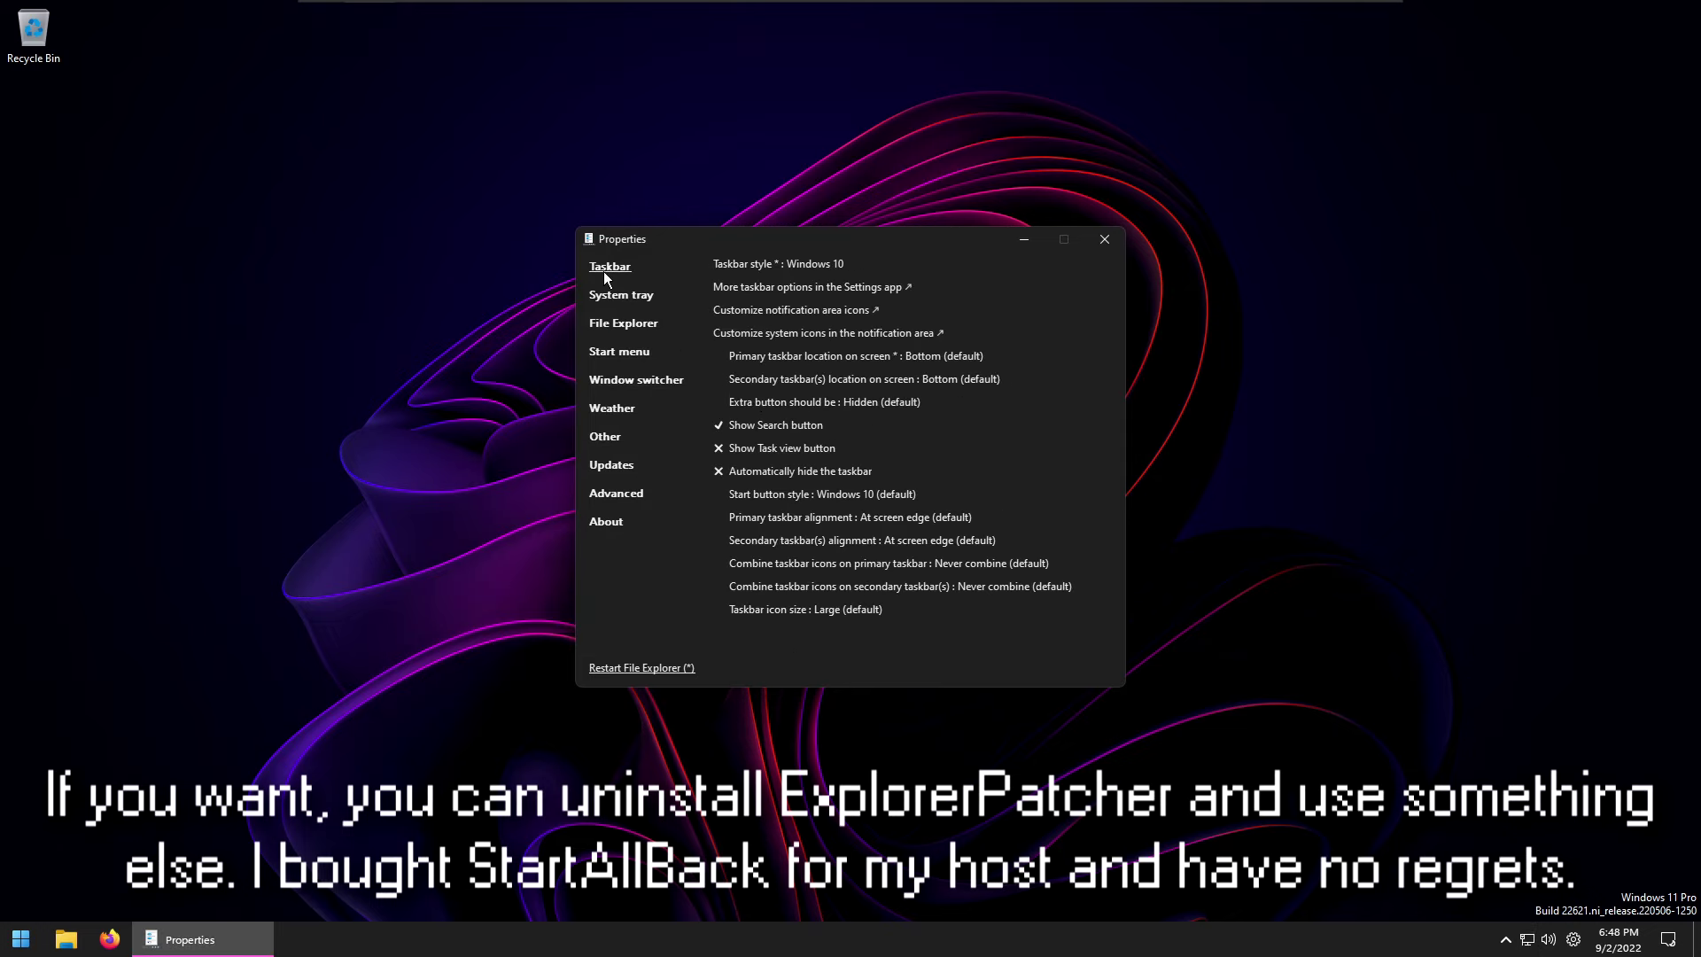
- Set the taskbar style to Windows 11 (default) and restart File Explorer
click(721, 448)
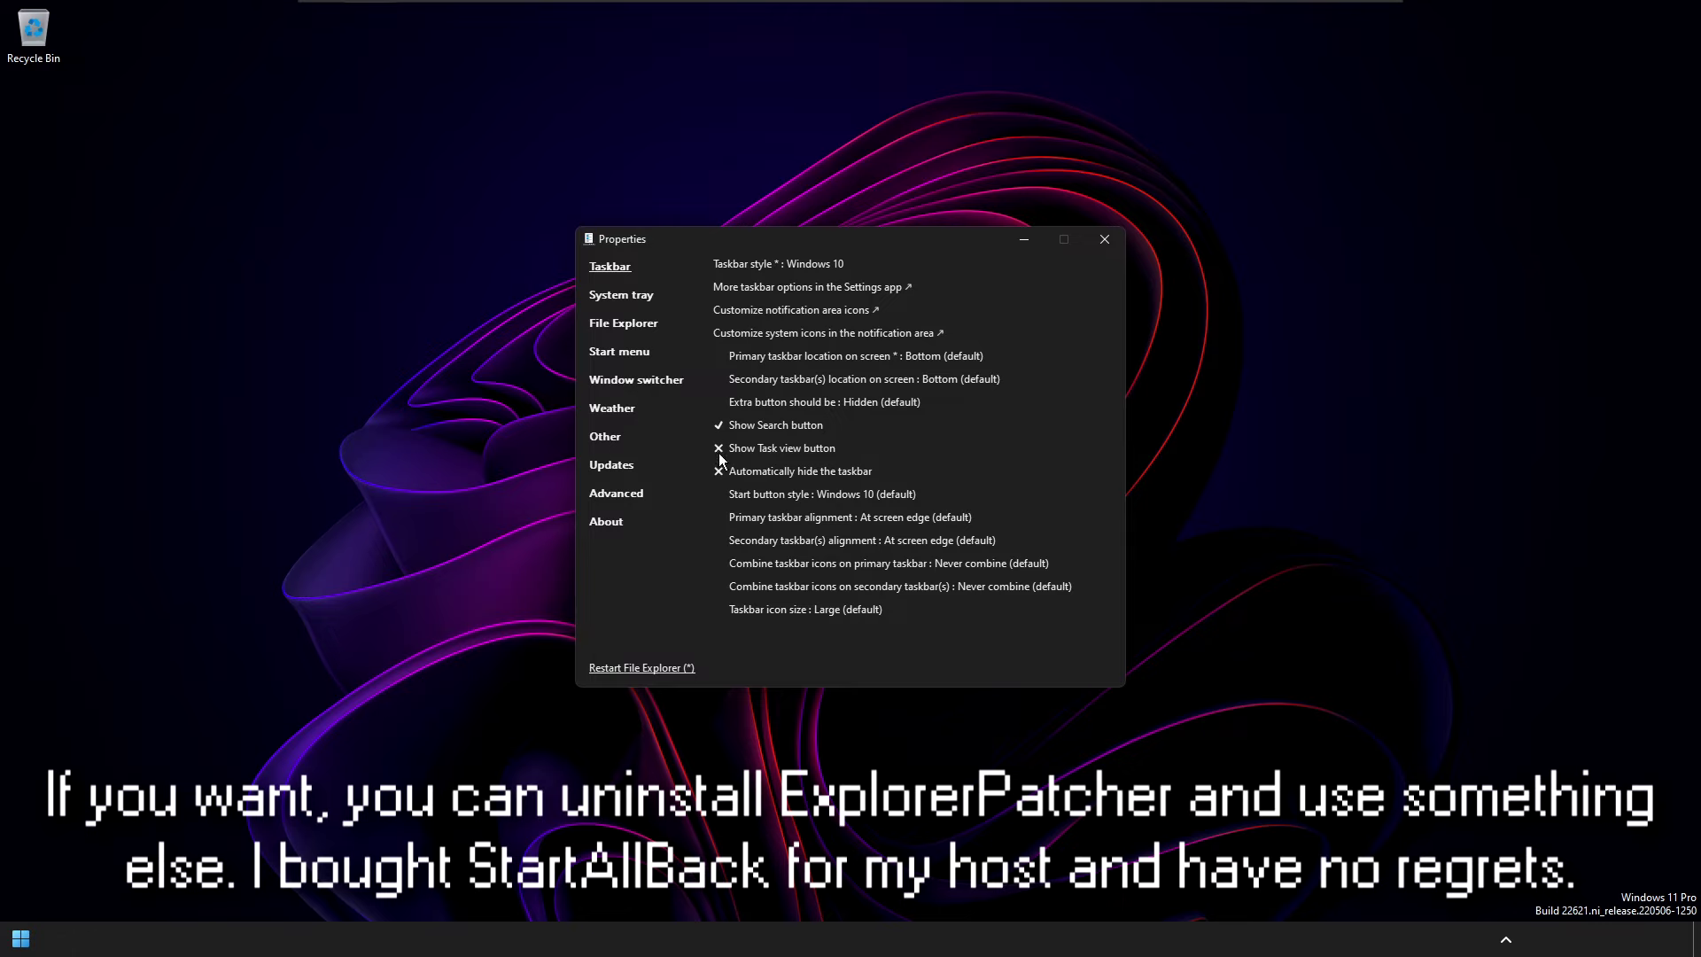
click(810, 264)
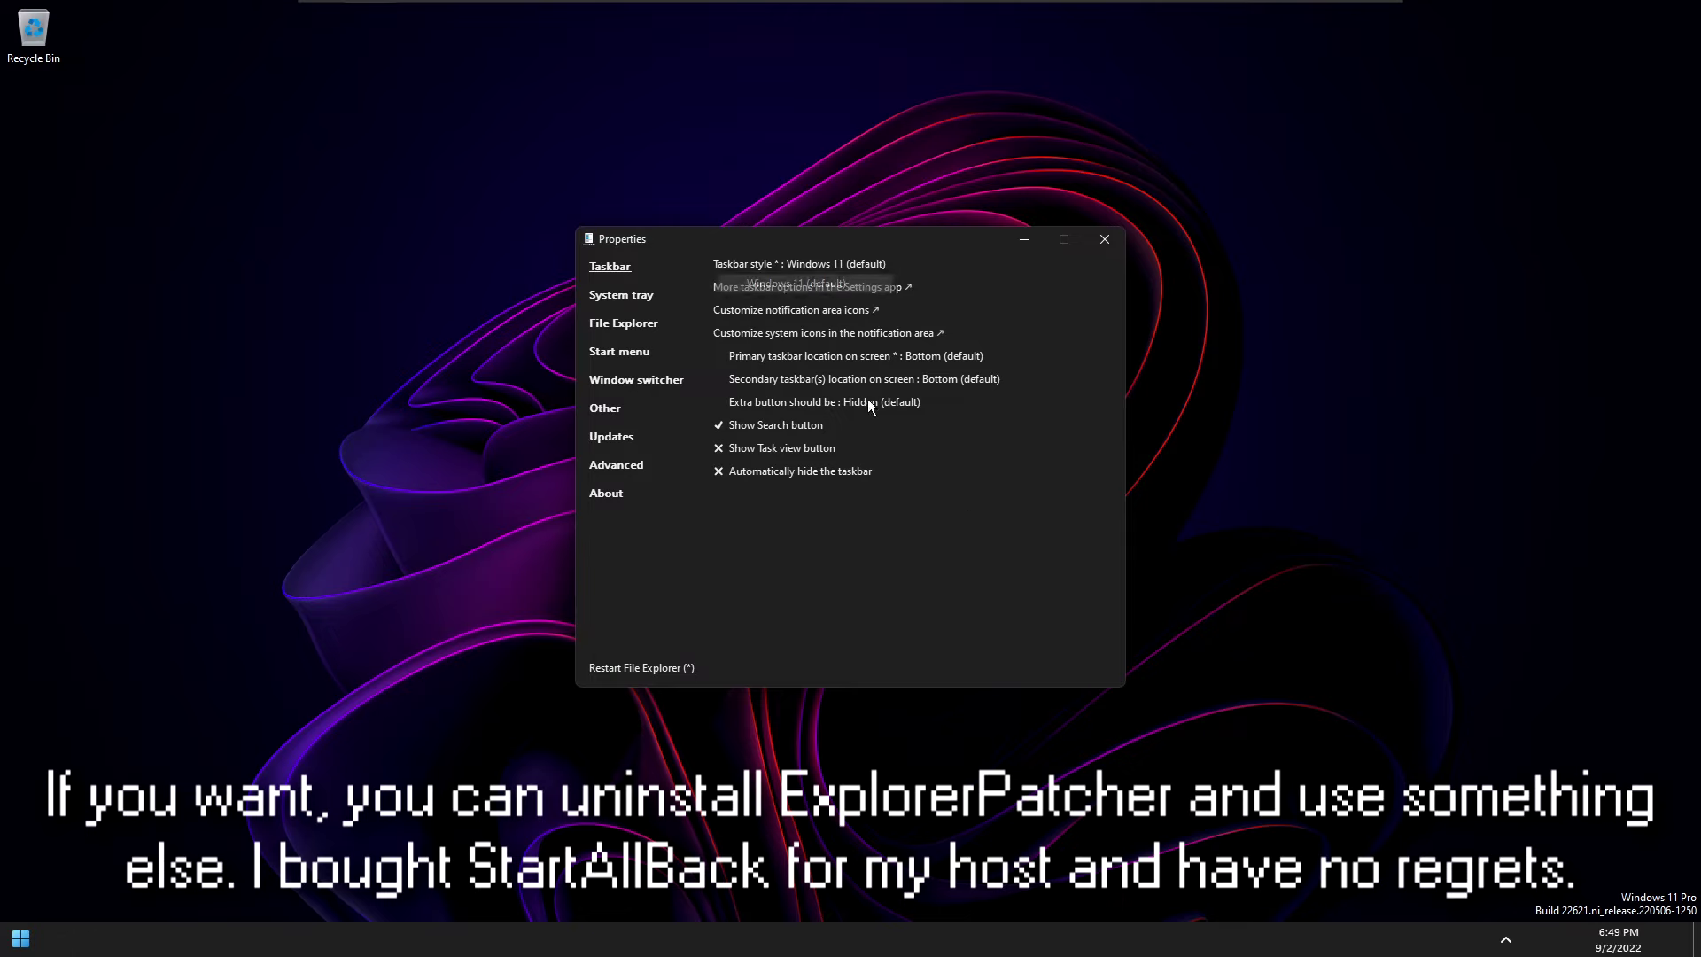
click(652, 667)
- View ExplorerPatcher's File Explorer options, then open and close a File Explorer window to check its look
click(622, 324)
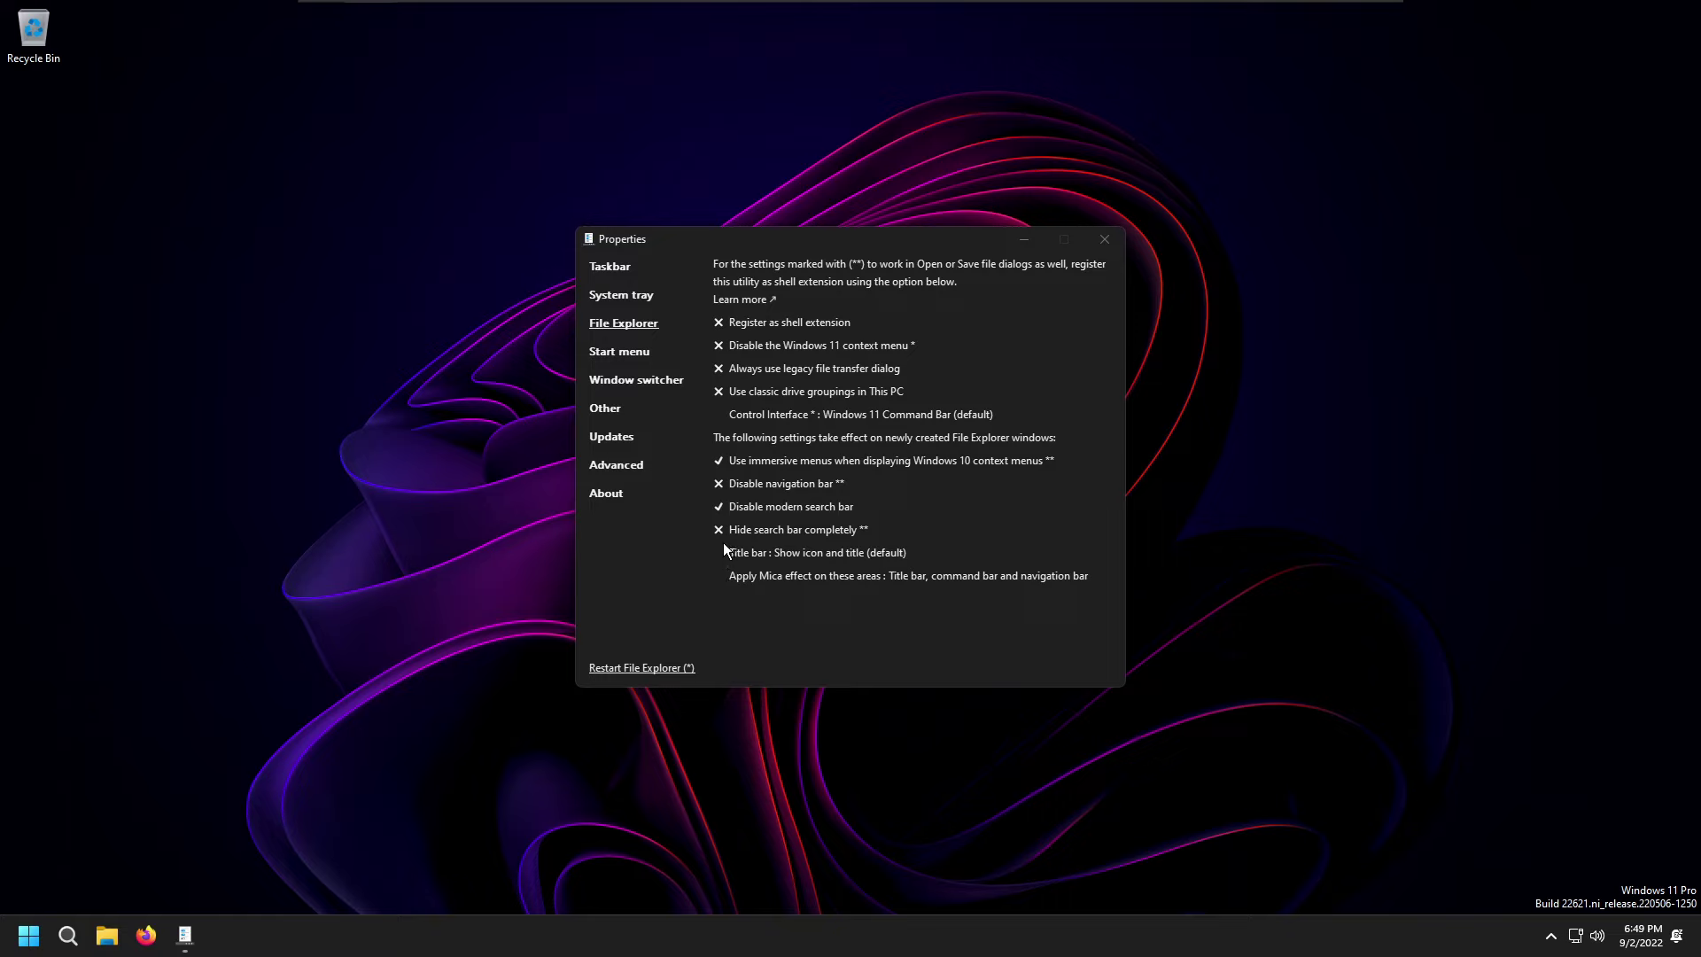
key(super+e)
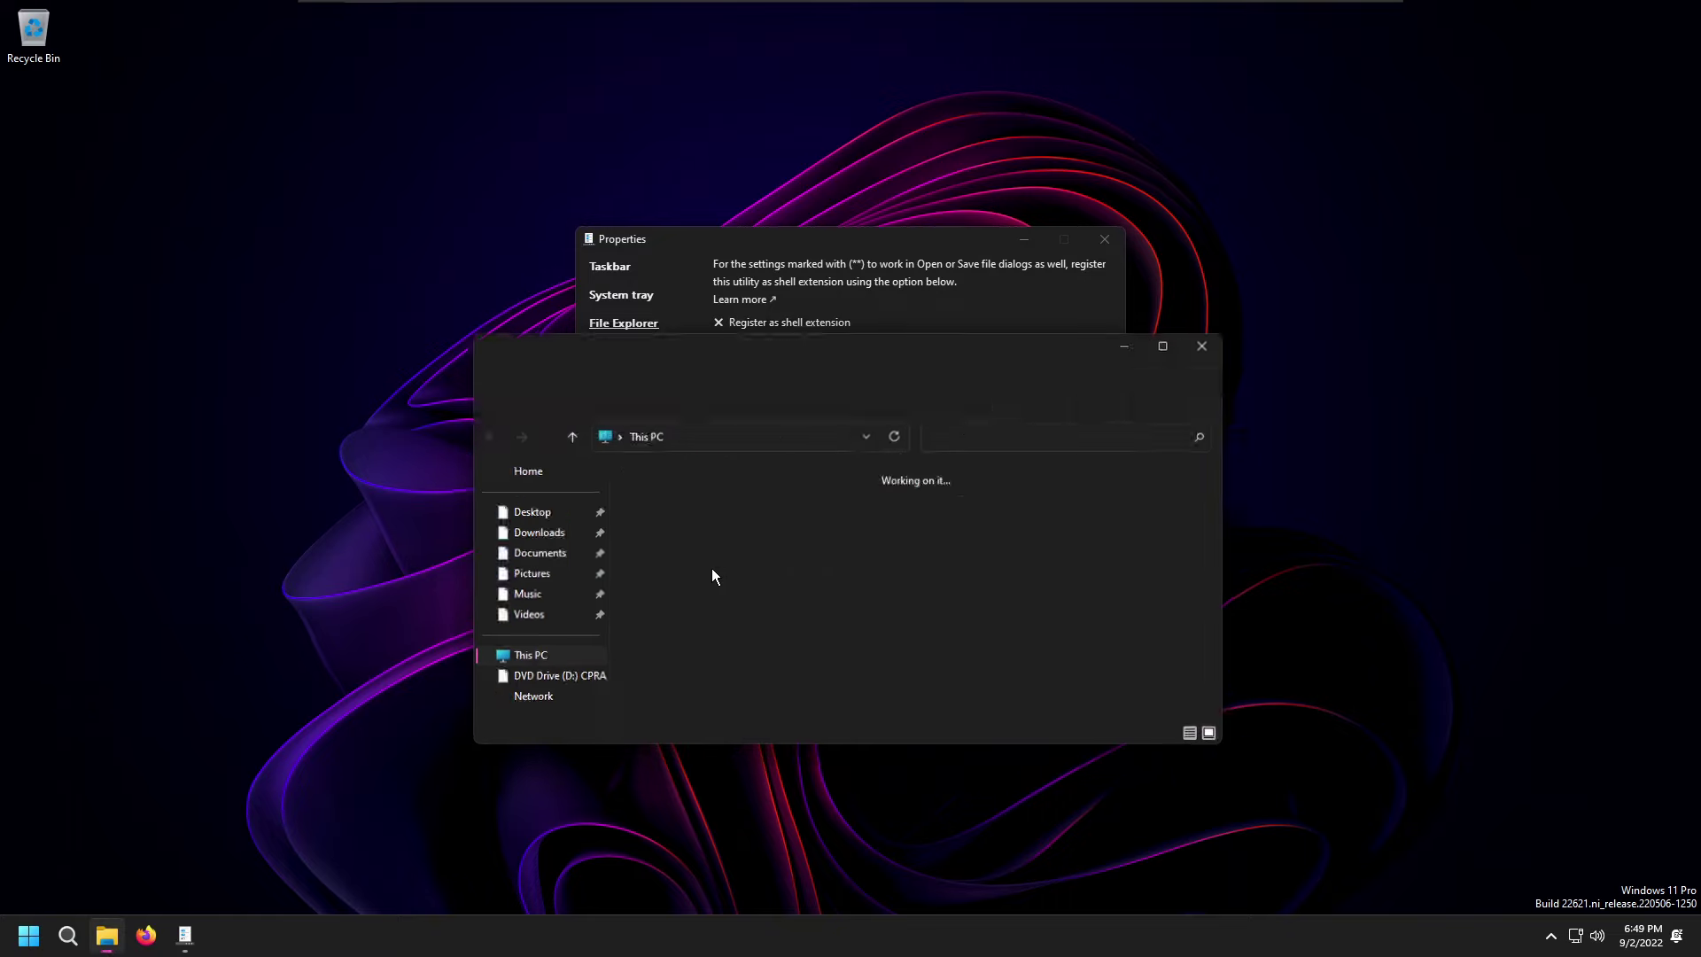
click(1212, 342)
- Set the Start menu corner preference to rounded corners, floating menu, and close the ExplorerPatcher properties
click(622, 354)
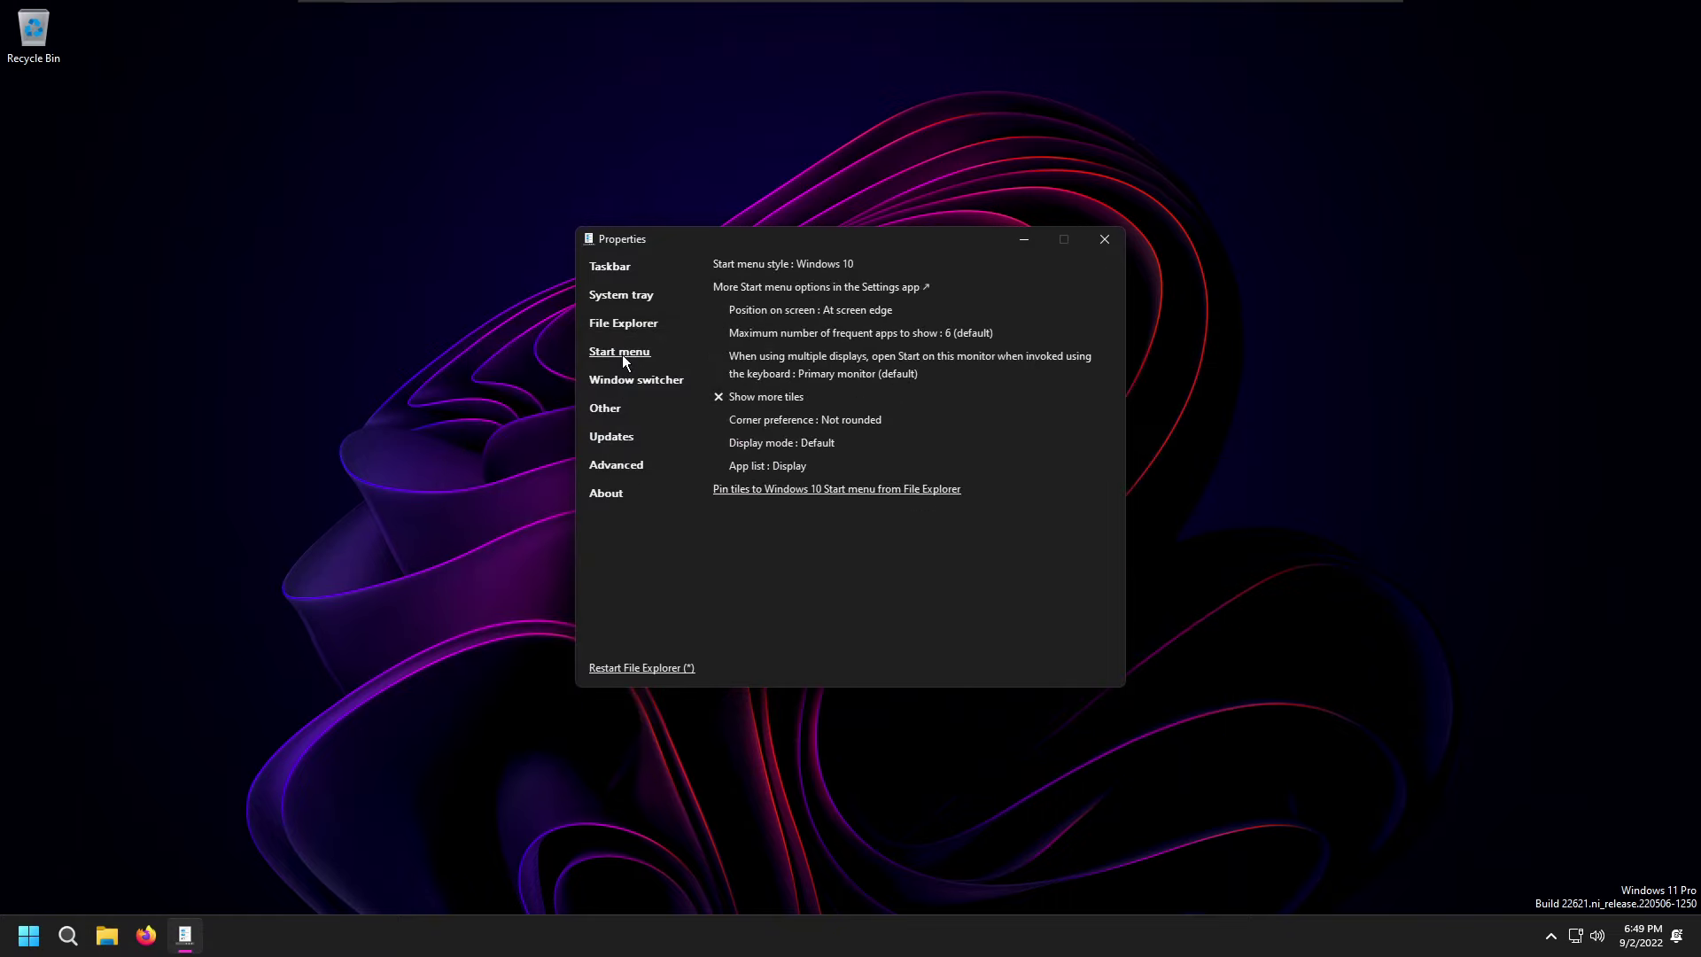
click(849, 420)
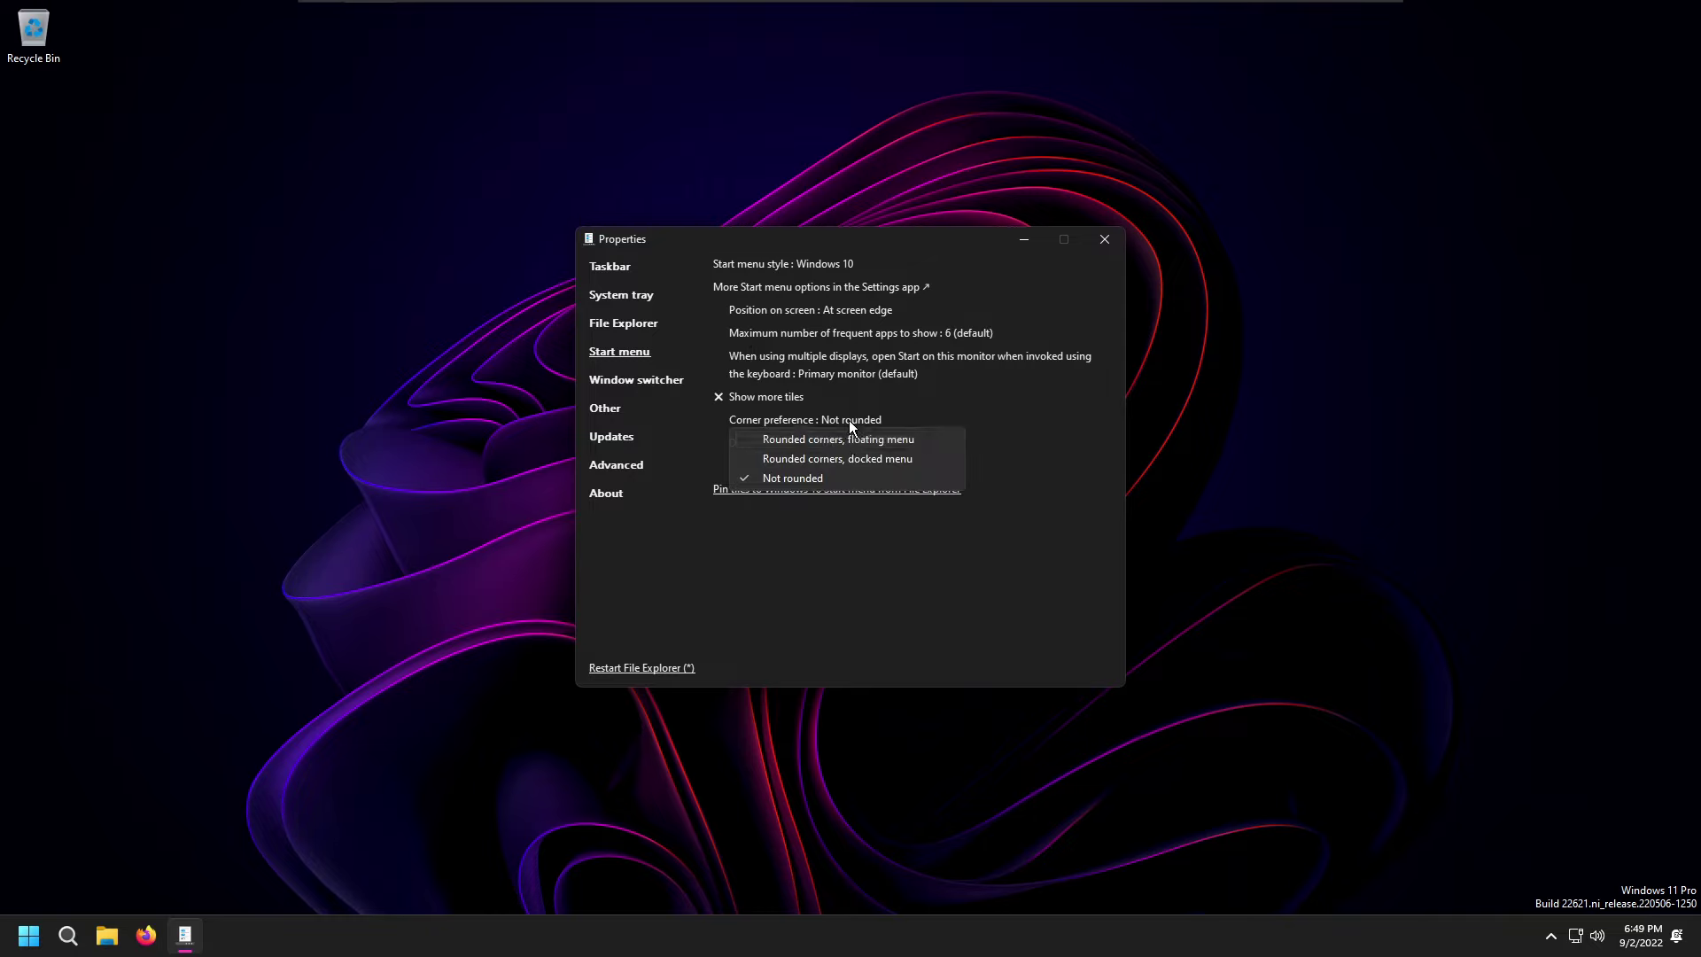
click(842, 438)
click(822, 444)
click(842, 572)
click(781, 449)
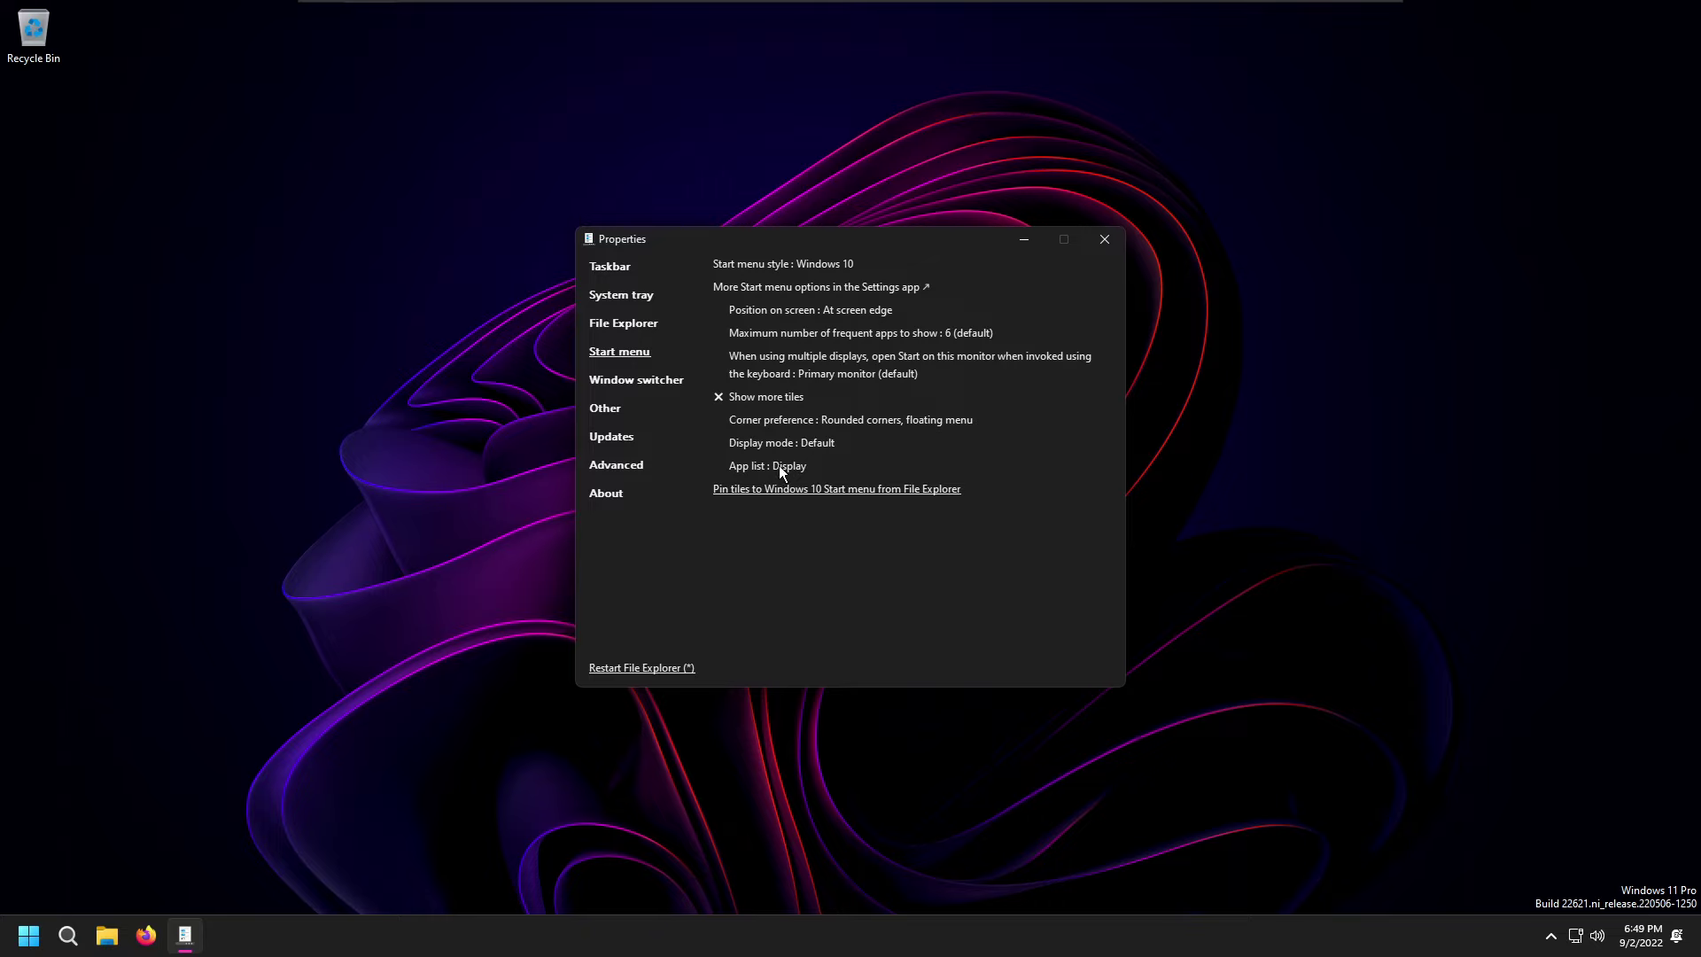
click(1112, 245)
- Check the appearance of the Start menu, the Firefox tile's context menu, and the search pane
key(super)
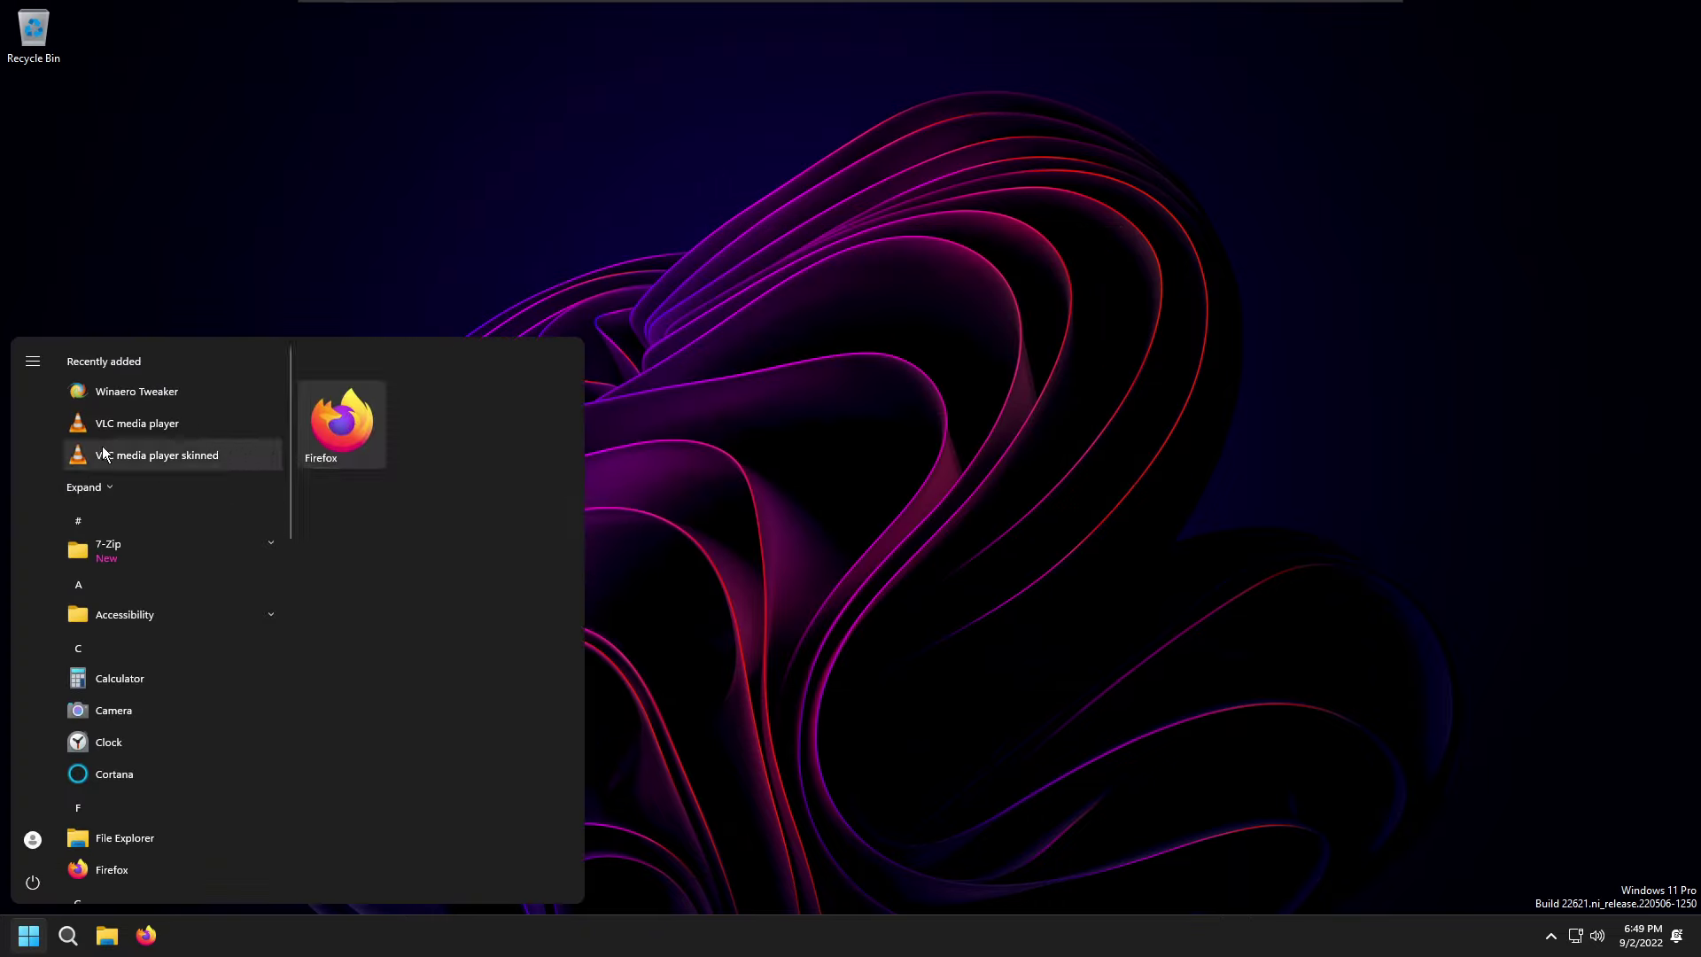
right_click(365, 413)
click(730, 603)
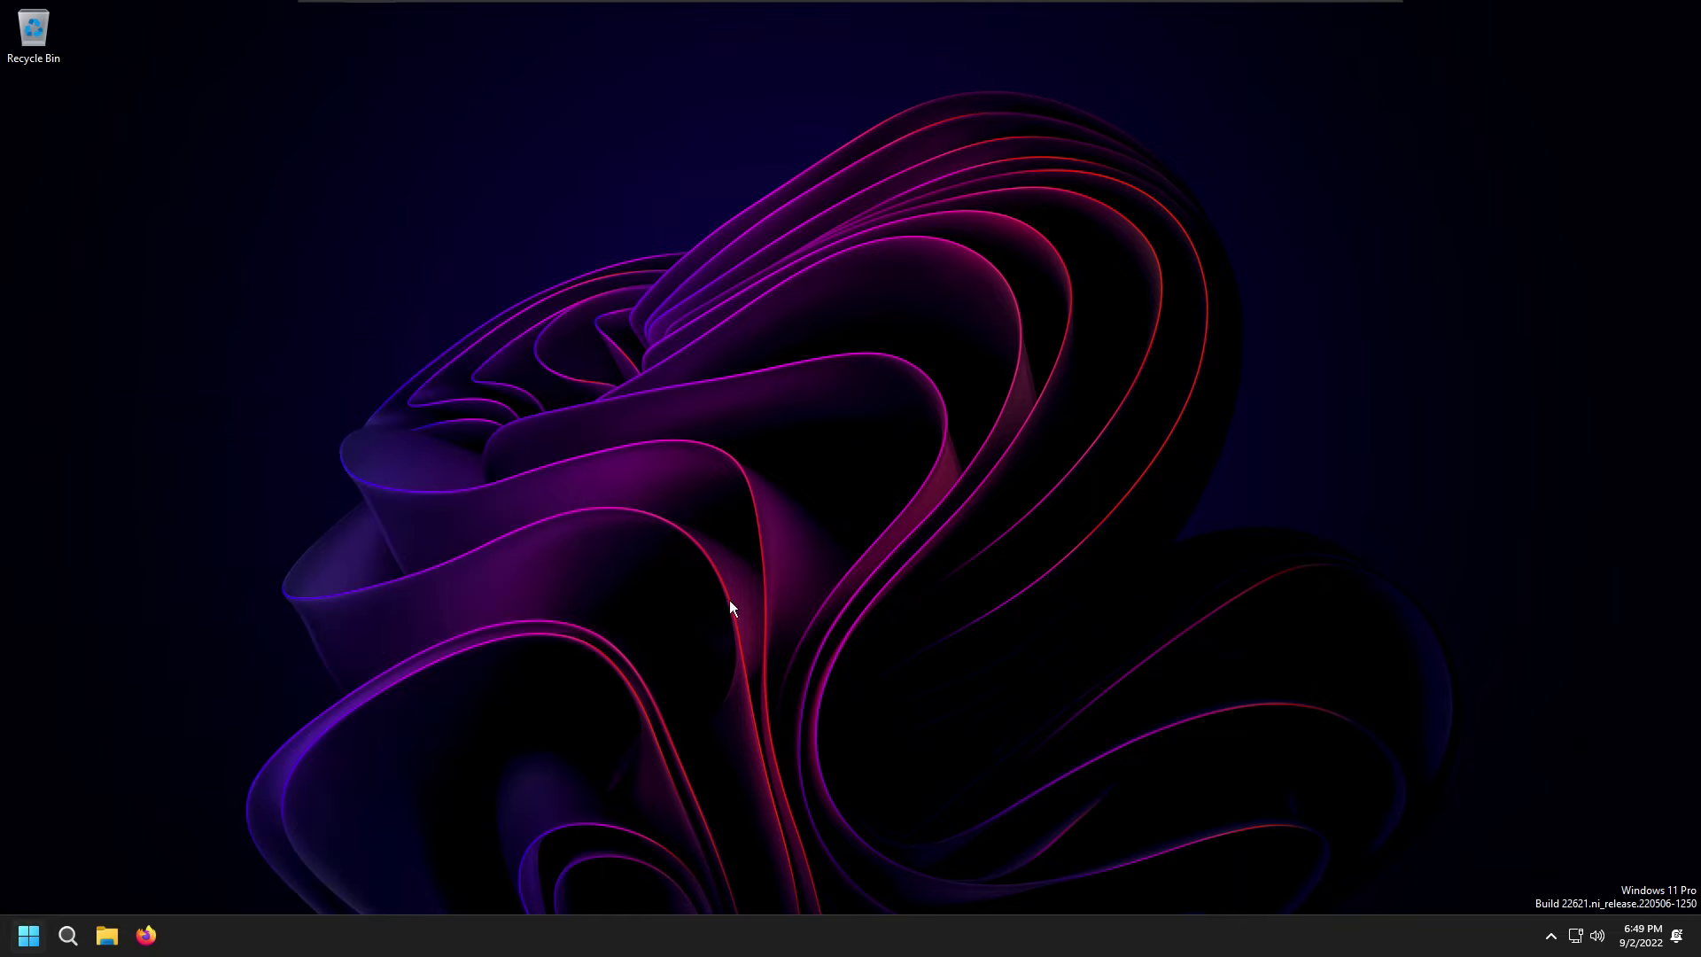
click(60, 933)
key(Escape)
- Check the desktop context menu with its New submenu, and show the hidden notification area icons
right_click(982, 458)
mouse_move(1023, 470)
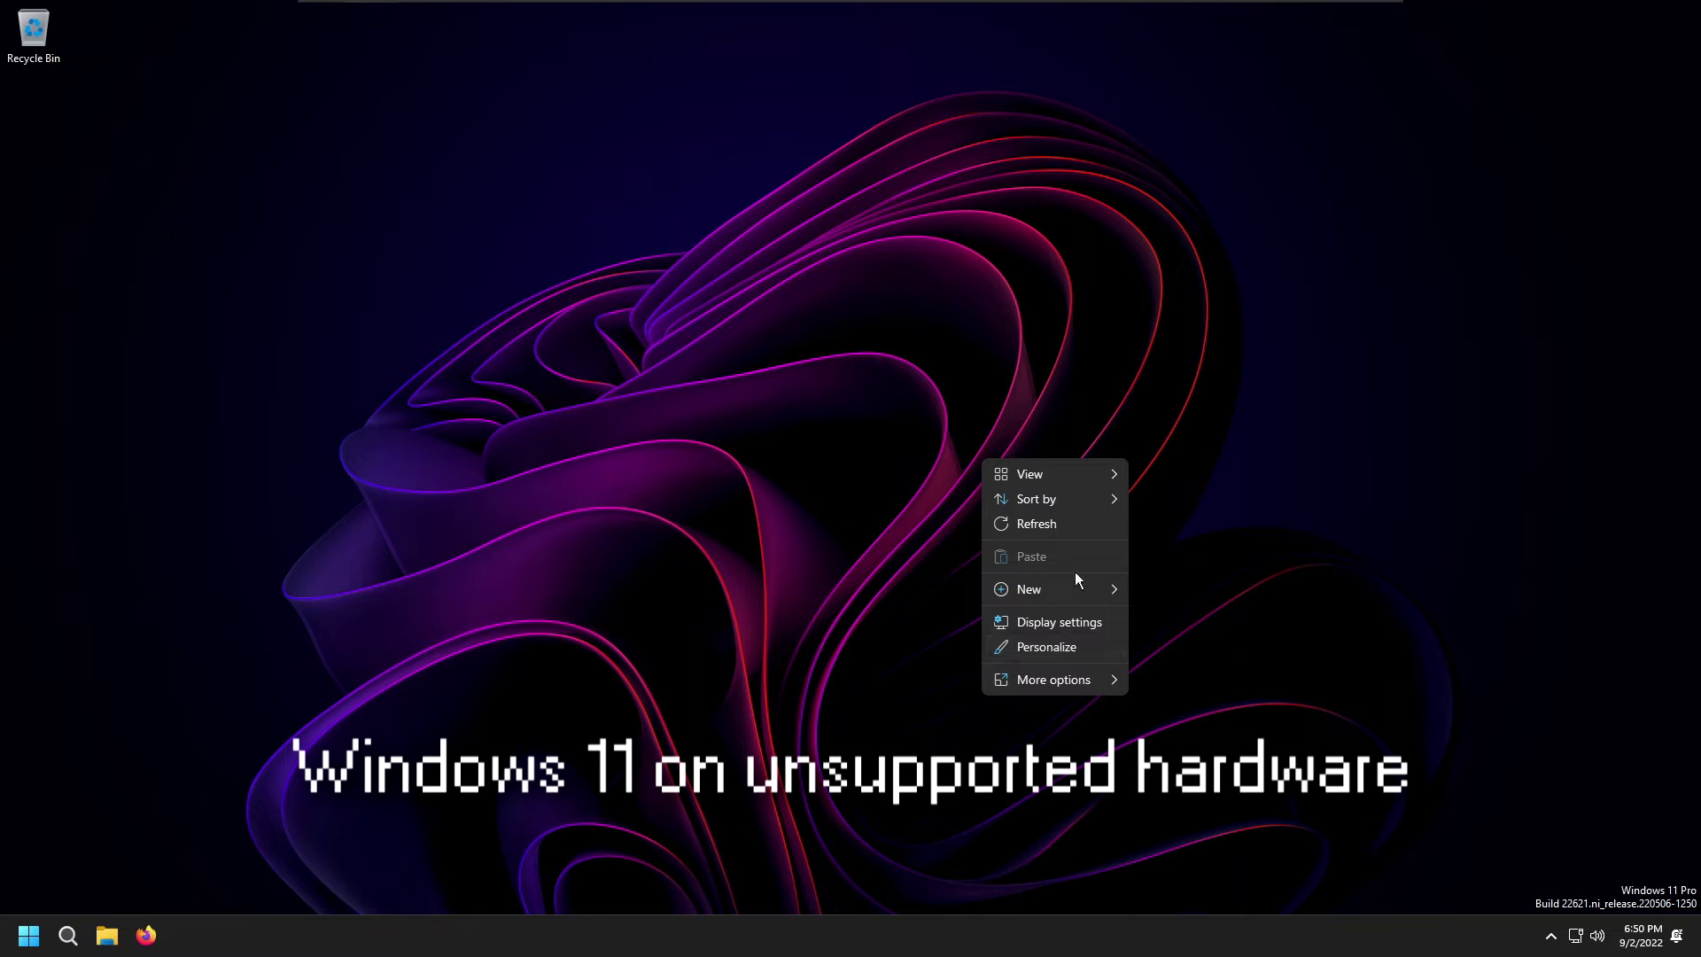
mouse_move(1076, 589)
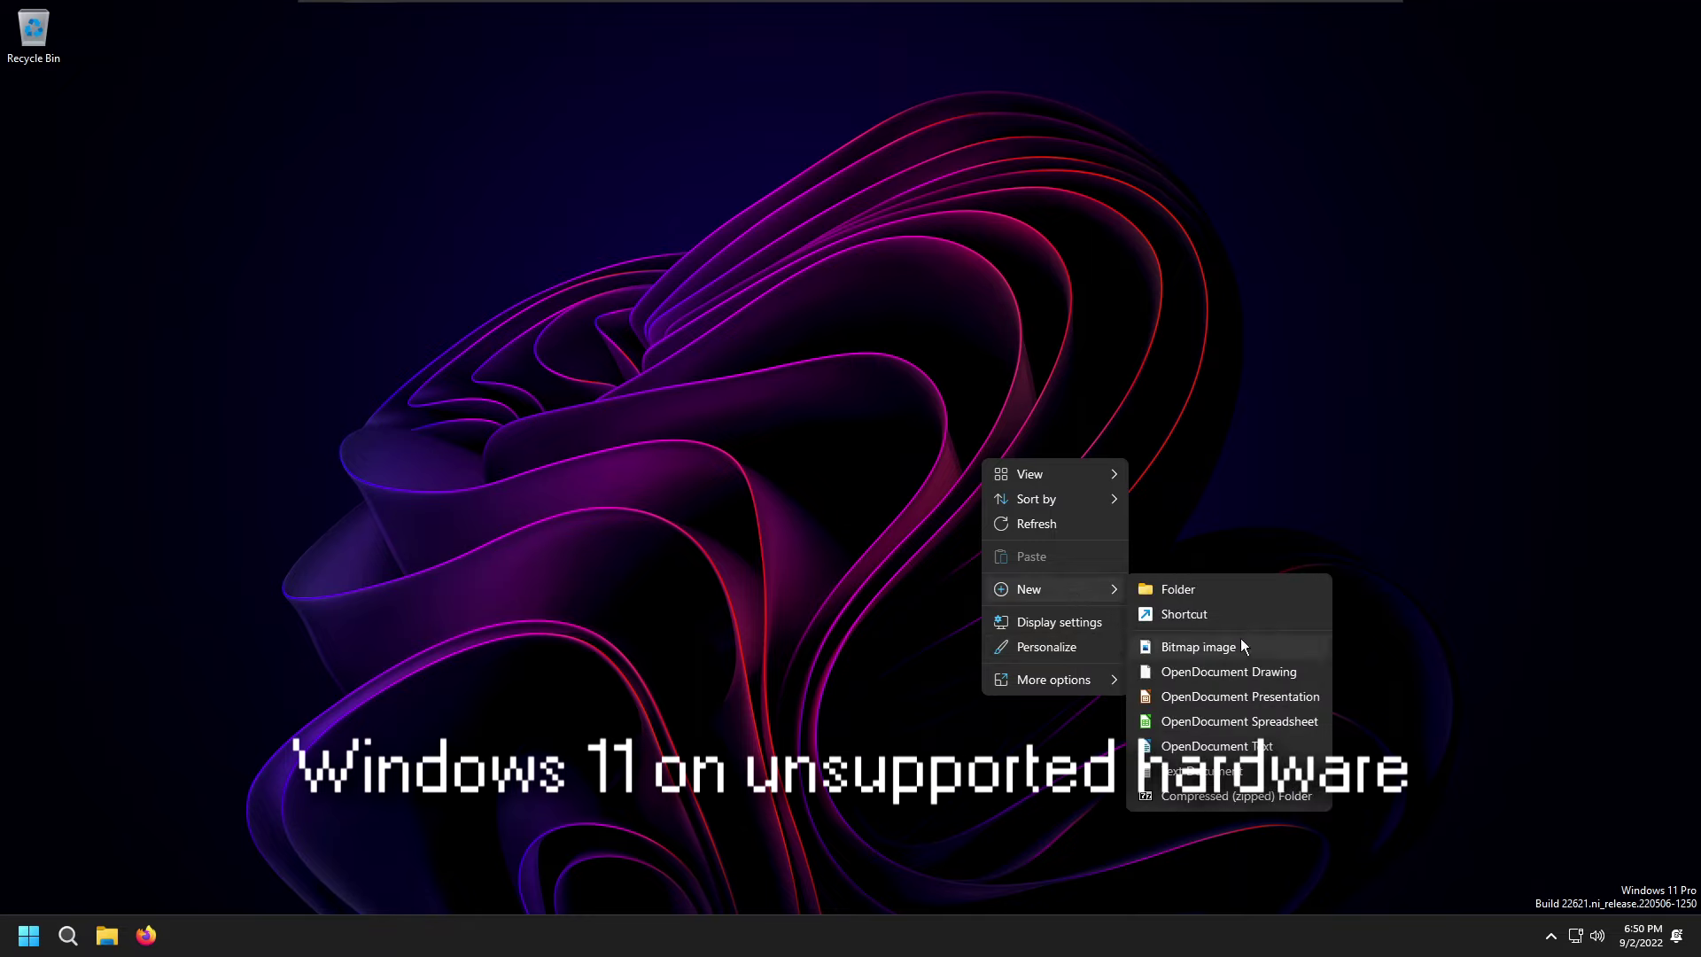
click(813, 730)
click(1551, 937)
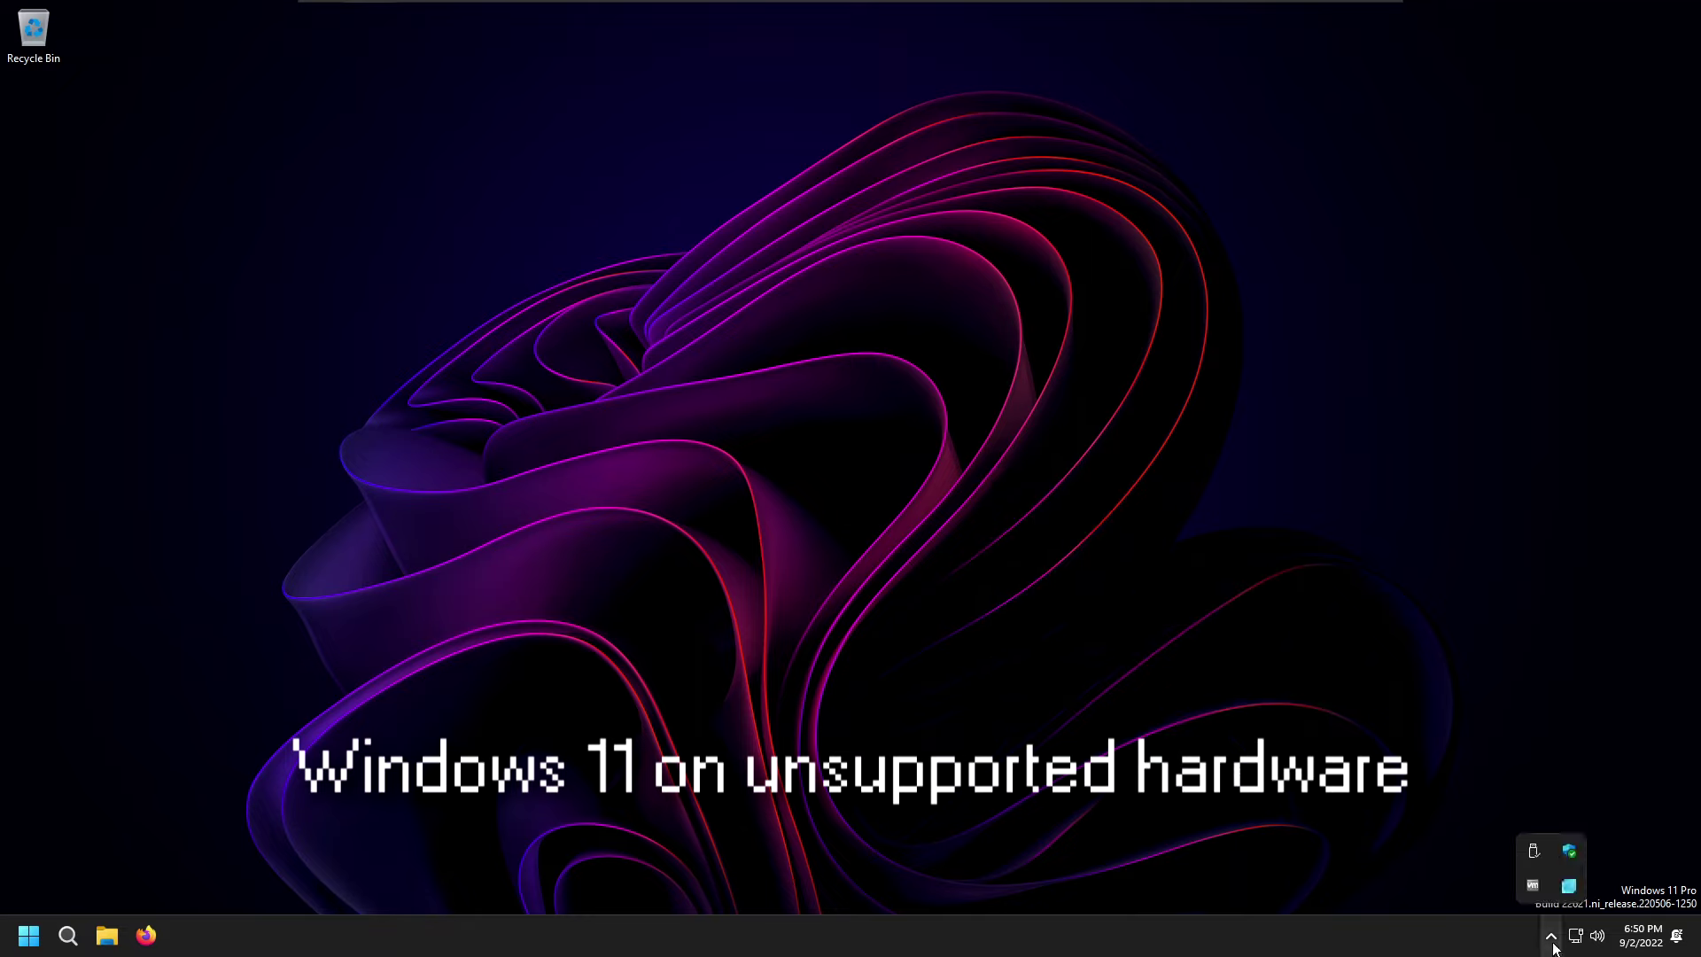